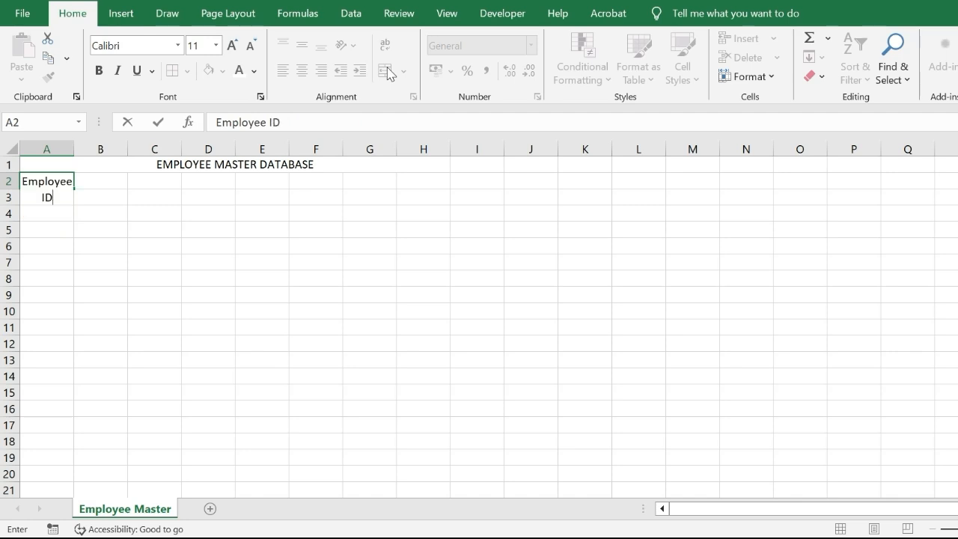
Add the column headers Employee Name, Department and Designation in cells B2 to D2.
{"action": "key", "text": "Tab"}
{"action": "type", "text": "Employee Name"}
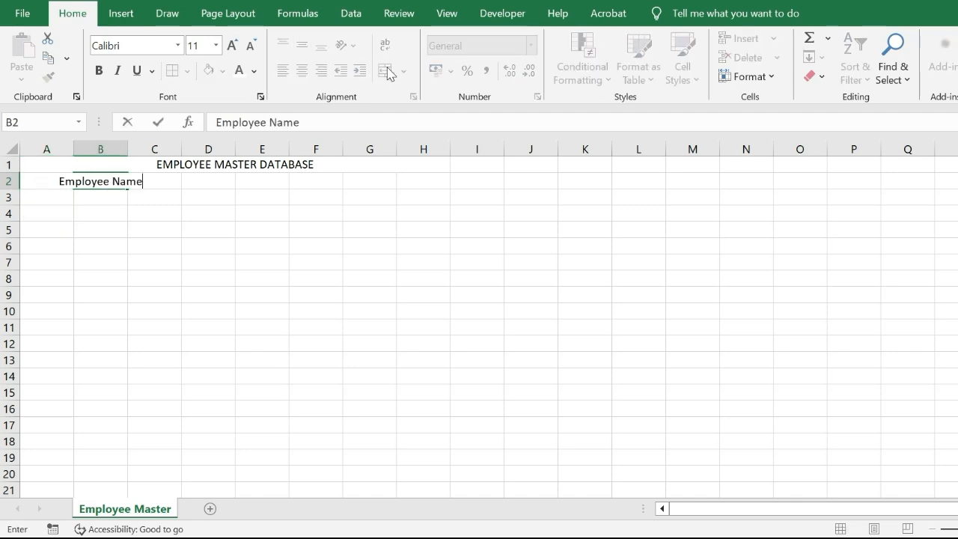
{"action": "key", "text": "Tab"}
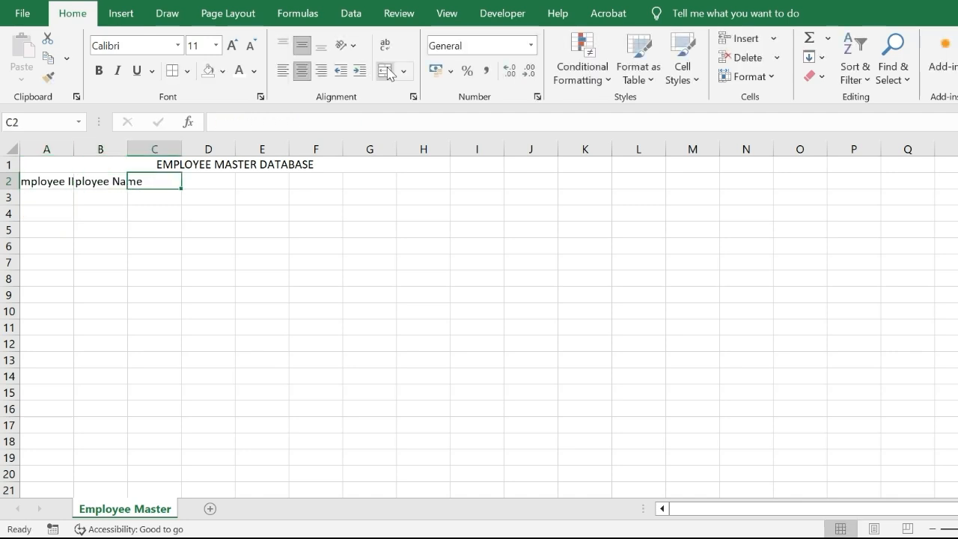
{"action": "type", "text": "Depa"}
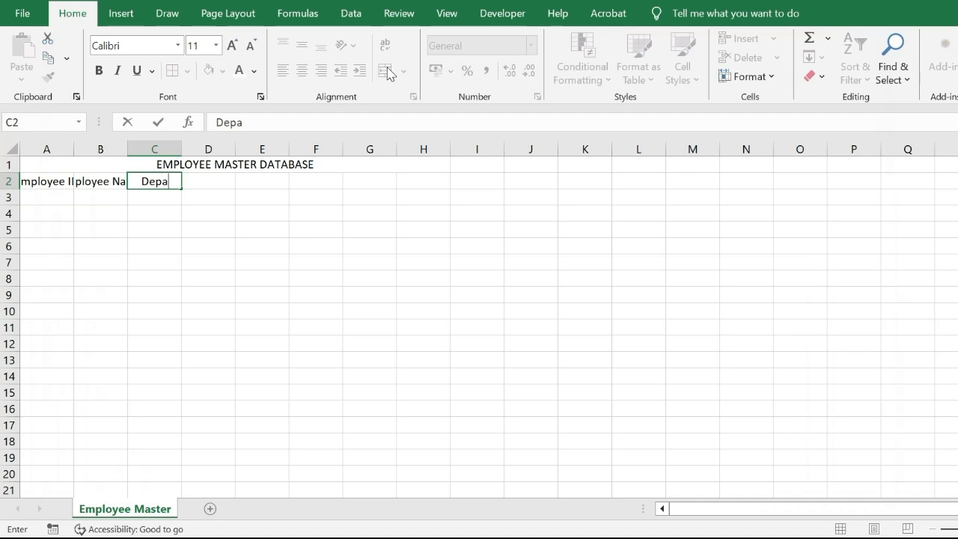
{"action": "type", "text": "rtment"}
{"action": "key", "text": "Tab"}
{"action": "type", "text": "de"}
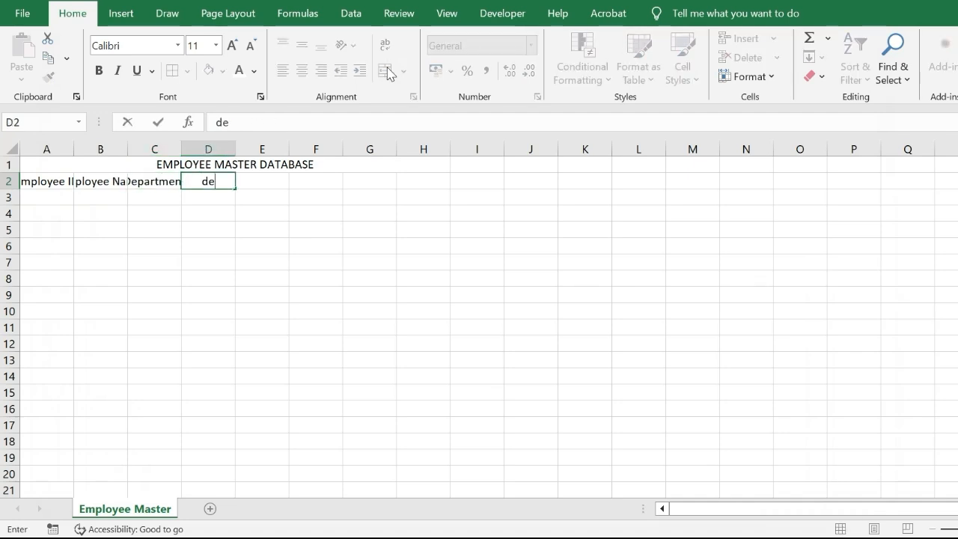
{"action": "type", "text": "signation"}
Add the column headers Date of Joining and Basic Salary in cells E2 and F2.
{"action": "key", "text": "Tab"}
{"action": "type", "text": "D"}
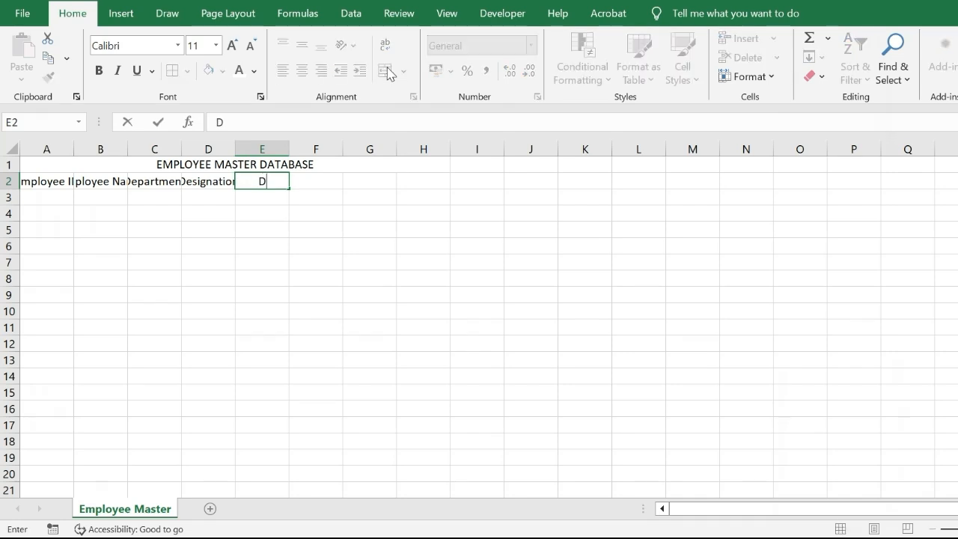
{"action": "type", "text": "ate of Joining"}
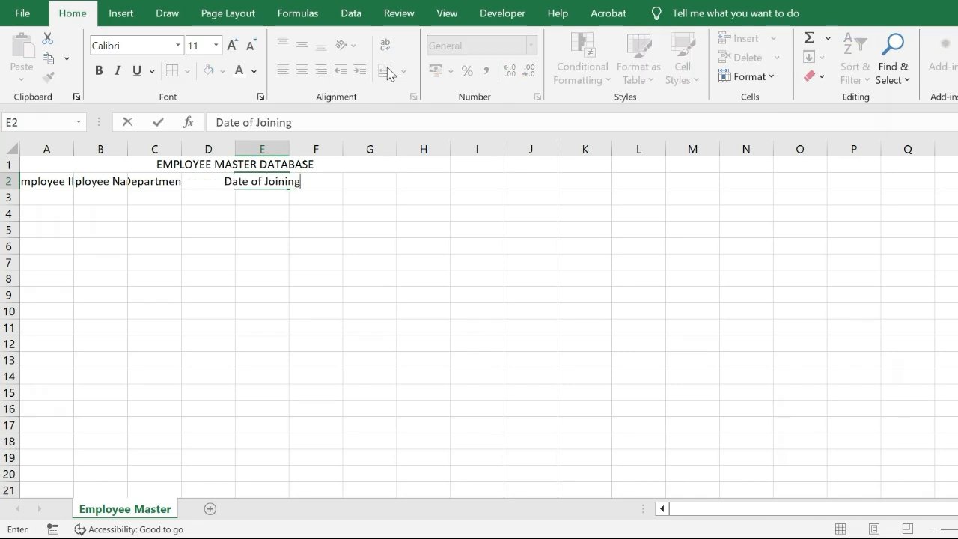
{"action": "key", "text": "Tab"}
{"action": "type", "text": "B"}
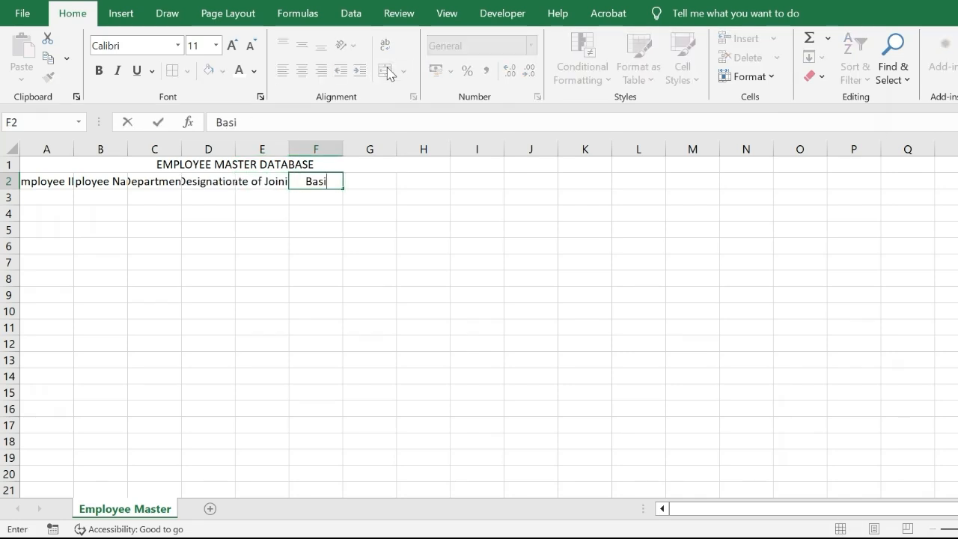
{"action": "type", "text": "asic Salary"}
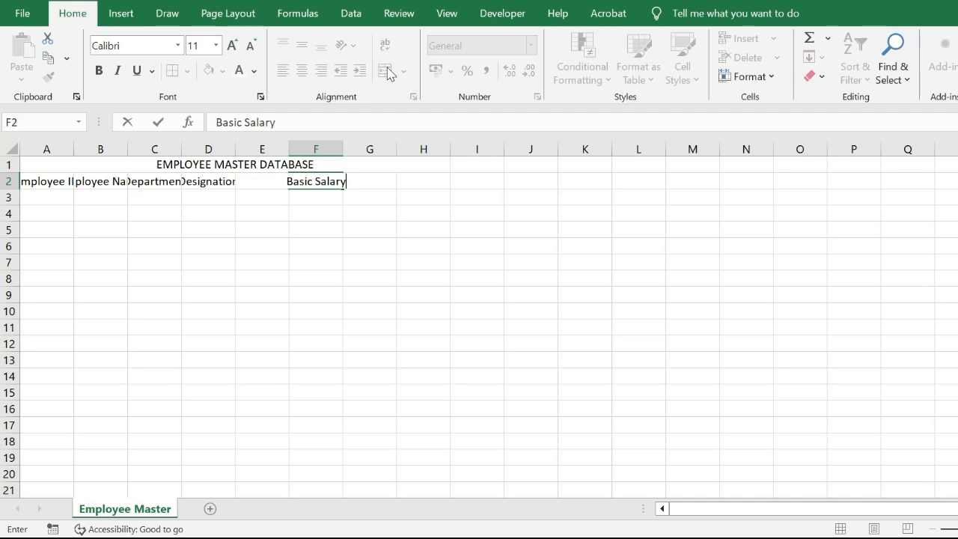
Add the column headers PF and ESI in cells G2 and H2, completing the header row.
{"action": "key", "text": "Tab"}
{"action": "type", "text": "P"}
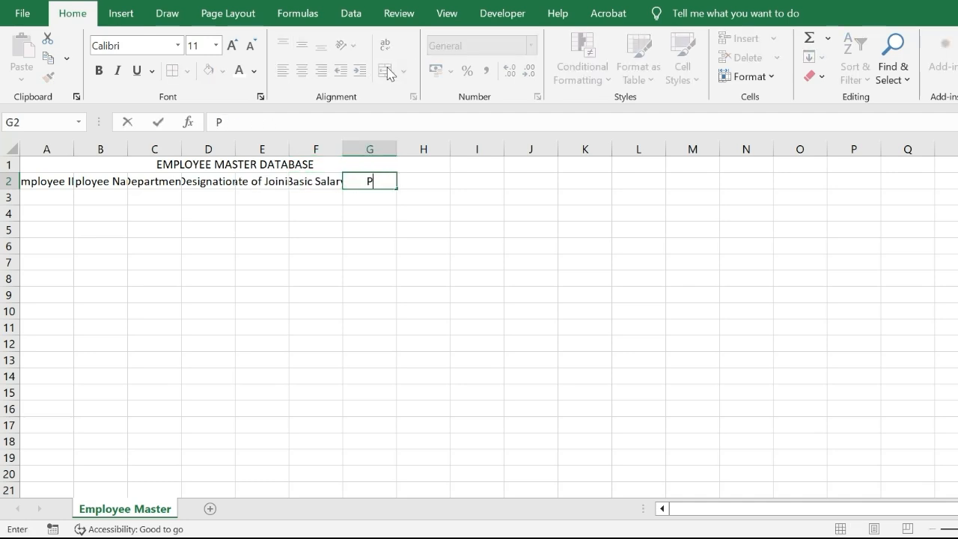
{"action": "type", "text": "F"}
{"action": "key", "text": "Tab"}
{"action": "type", "text": "ESI"}
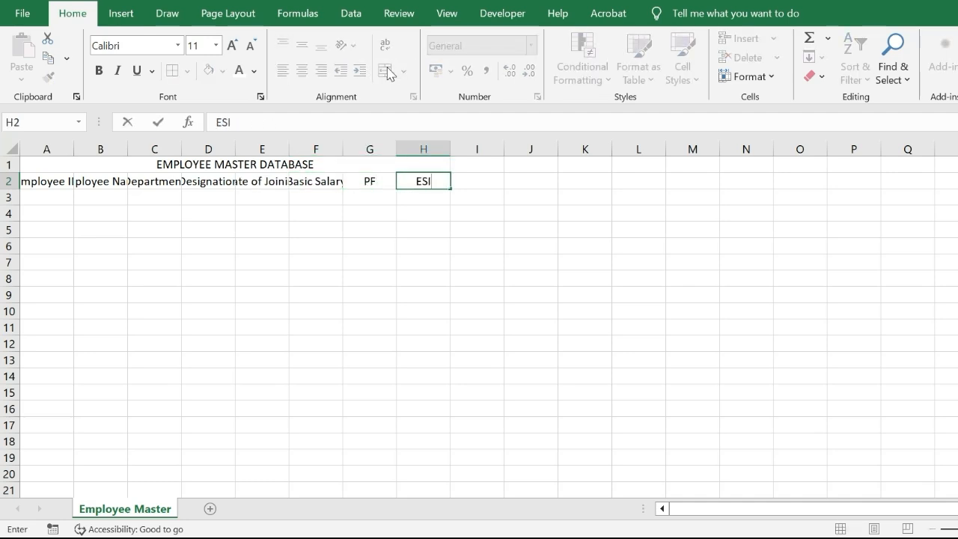
{"action": "key", "text": "Return"}
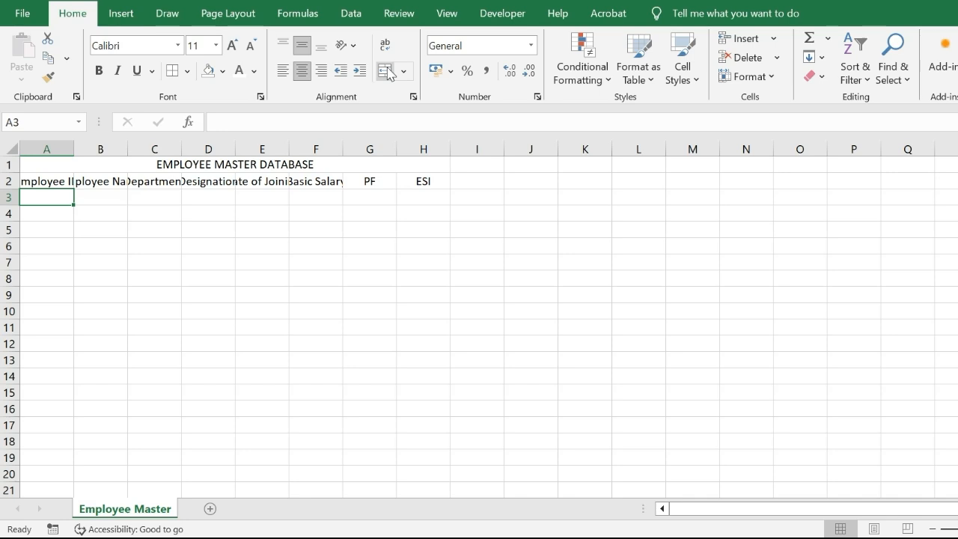
Set the width of columns A to H to 17.
{"action": "key", "text": "Up"}
{"action": "key", "text": "ctrl+shift+Right"}
{"action": "key", "text": "alt"}
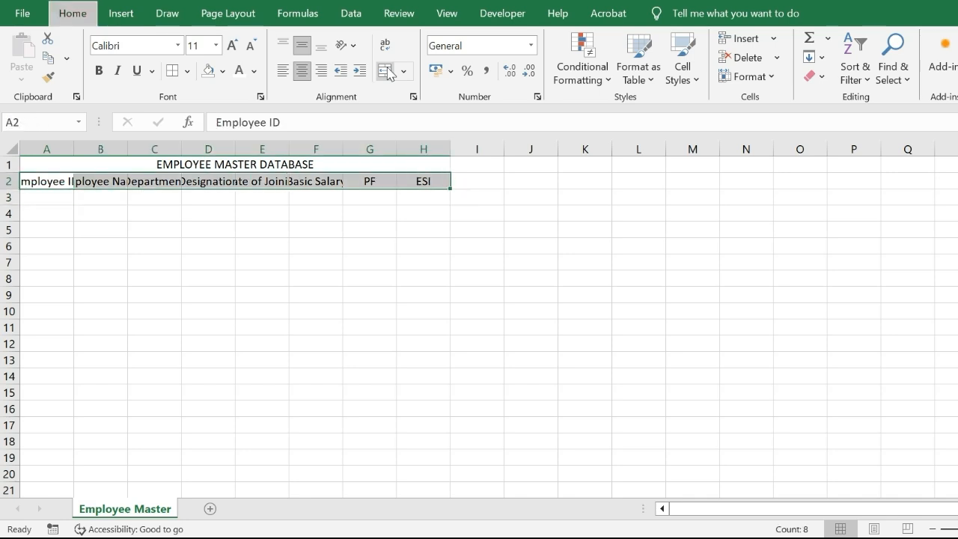
{"action": "type", "text": "how"}
{"action": "type", "text": "17"}
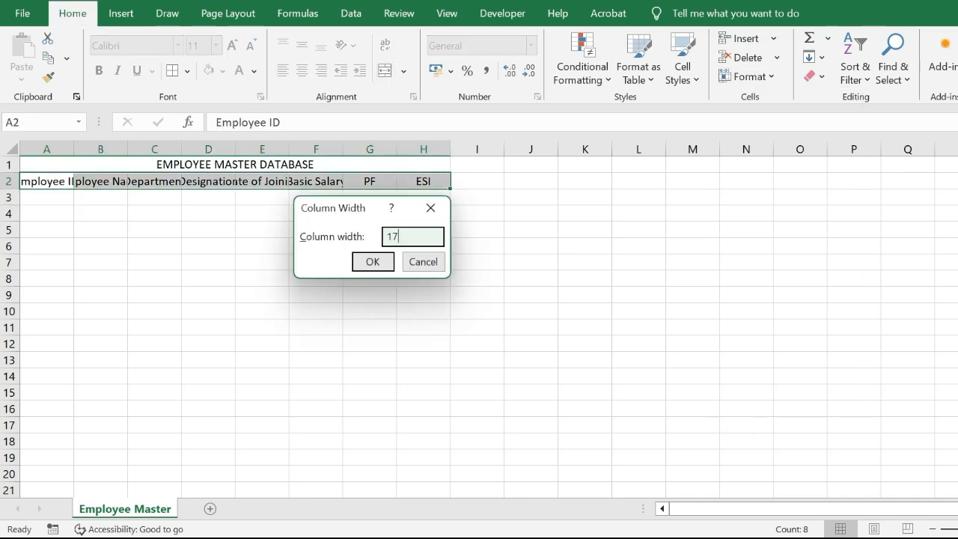
{"action": "key", "text": "Return"}
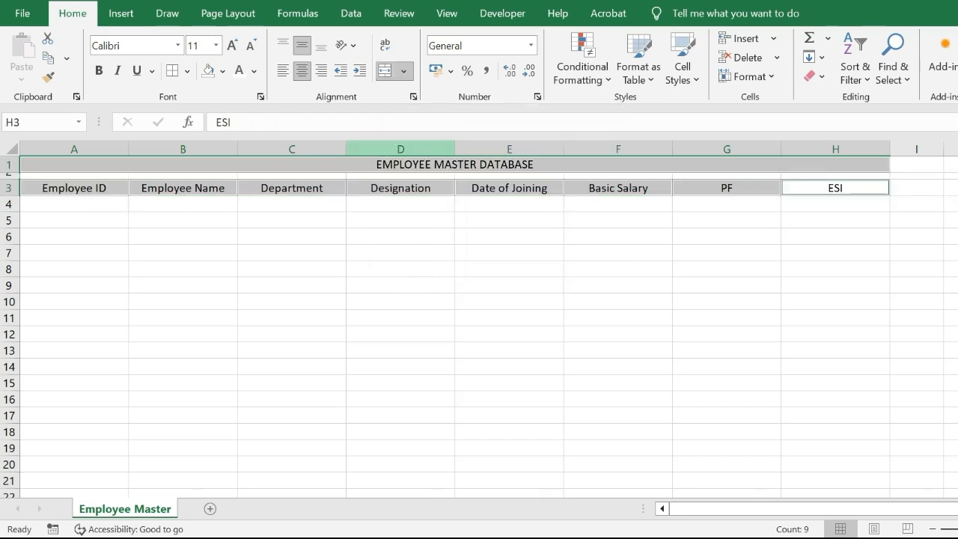
Fill the title row and the header row with standard dark blue and make their text white.
{"action": "left_click", "coordinate": [223, 71]}
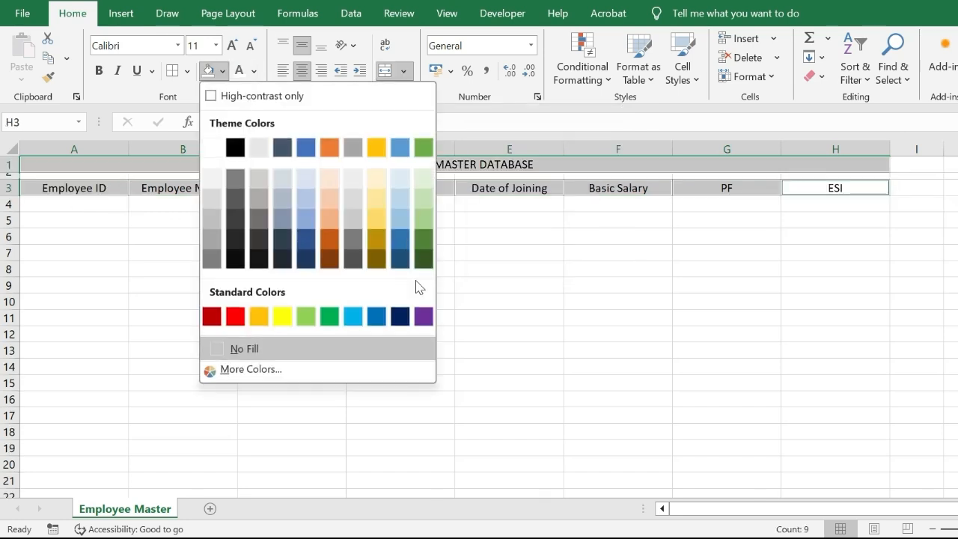
{"action": "left_click", "coordinate": [400, 316]}
{"action": "left_click", "coordinate": [239, 72]}
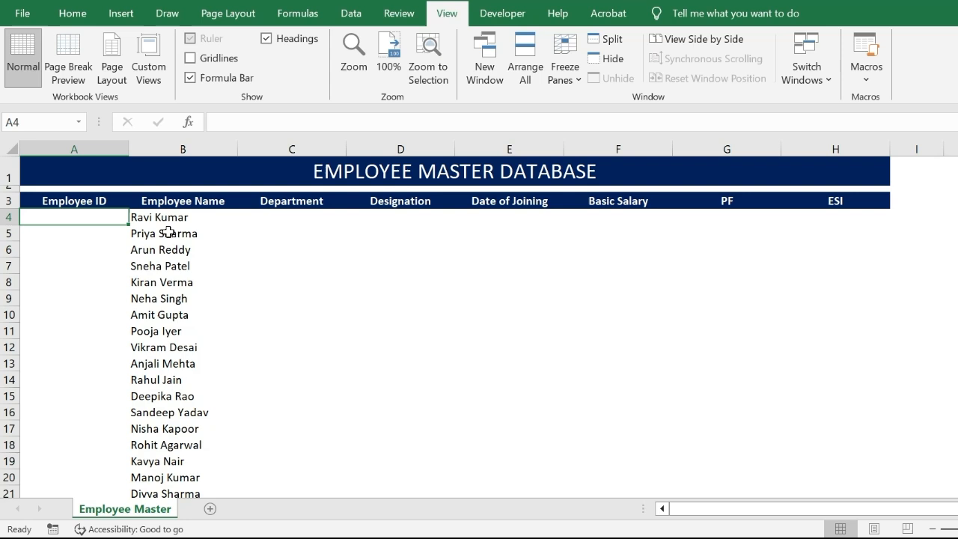
Enter EMP001 in A4 and EMP002 in A5 as the first two employee IDs.
{"action": "type", "text": "E"}
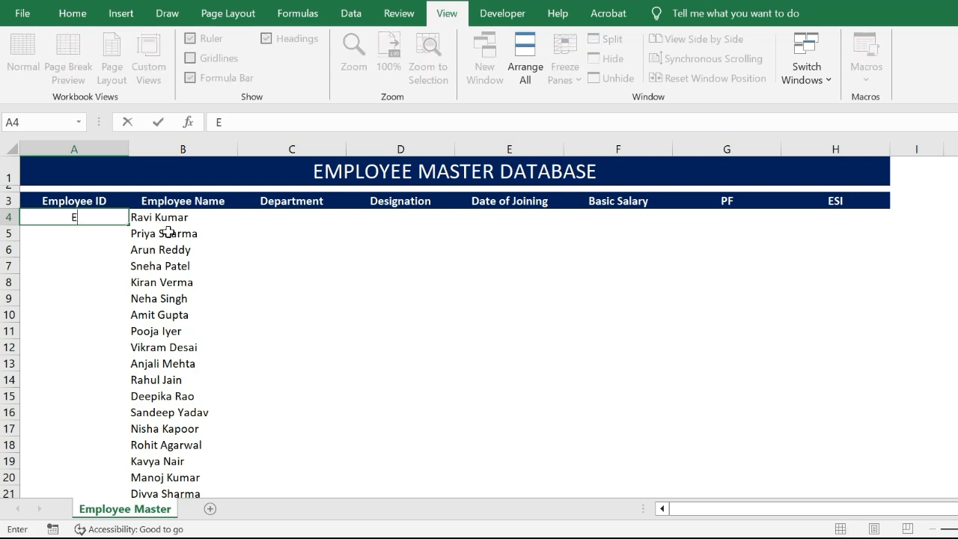
{"action": "type", "text": "MP001"}
{"action": "key", "text": "Return"}
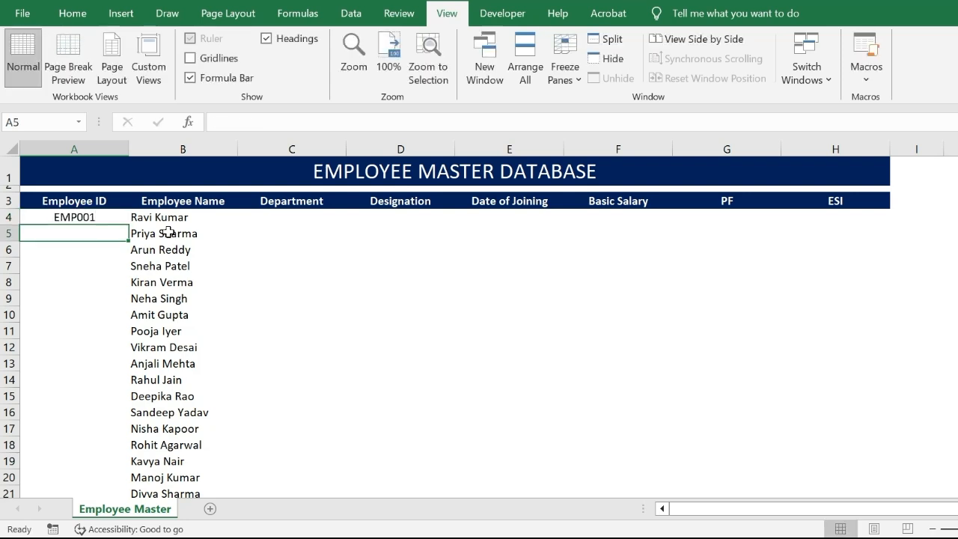
{"action": "key", "text": "shift+Up"}
{"action": "key", "text": "ctrl+d"}
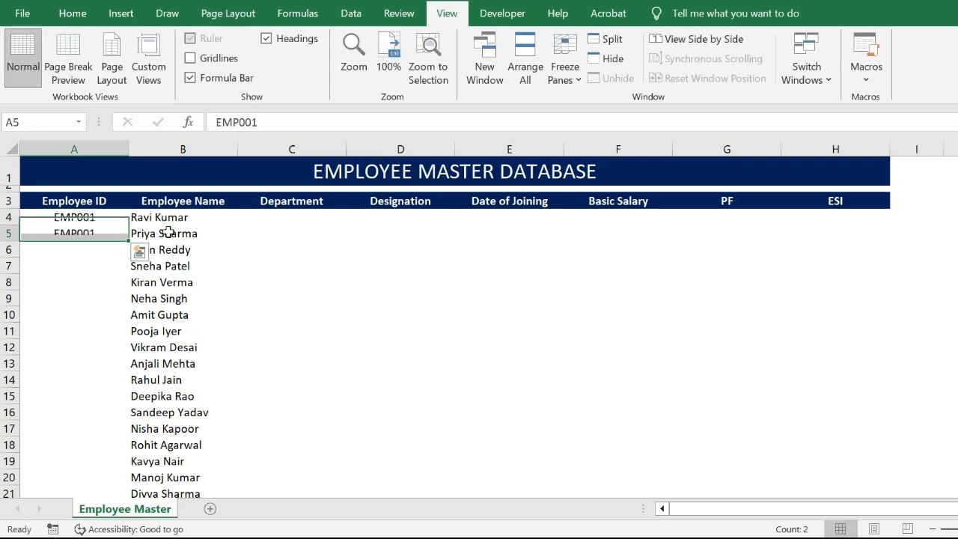
{"action": "key", "text": "F2"}
{"action": "key", "text": "Delete"}
{"action": "type", "text": "2"}
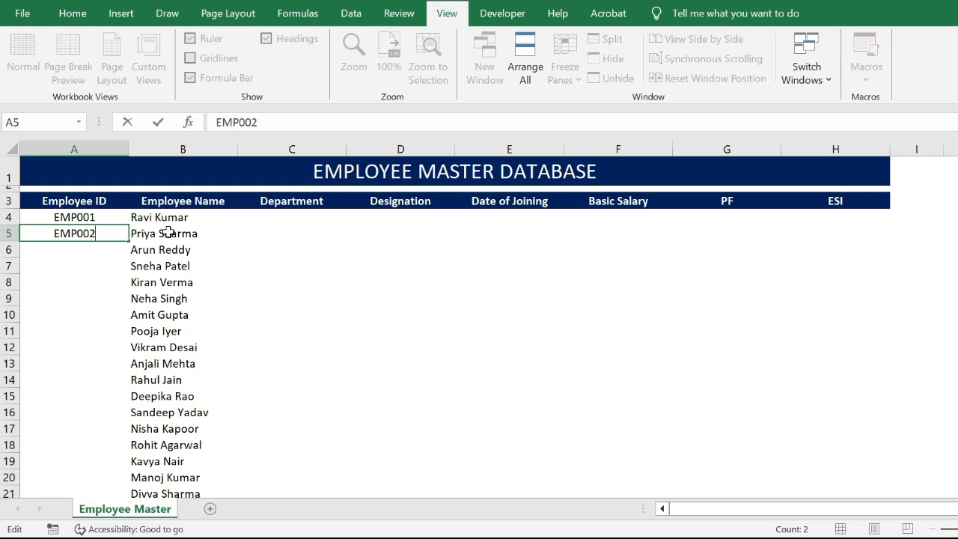
{"action": "key", "text": "Return"}
Continue the employee ID series from A4:A5 down the column for all listed employees.
{"action": "key", "text": "Up"}
{"action": "key", "text": "Up"}
{"action": "key", "text": "shift+Down"}
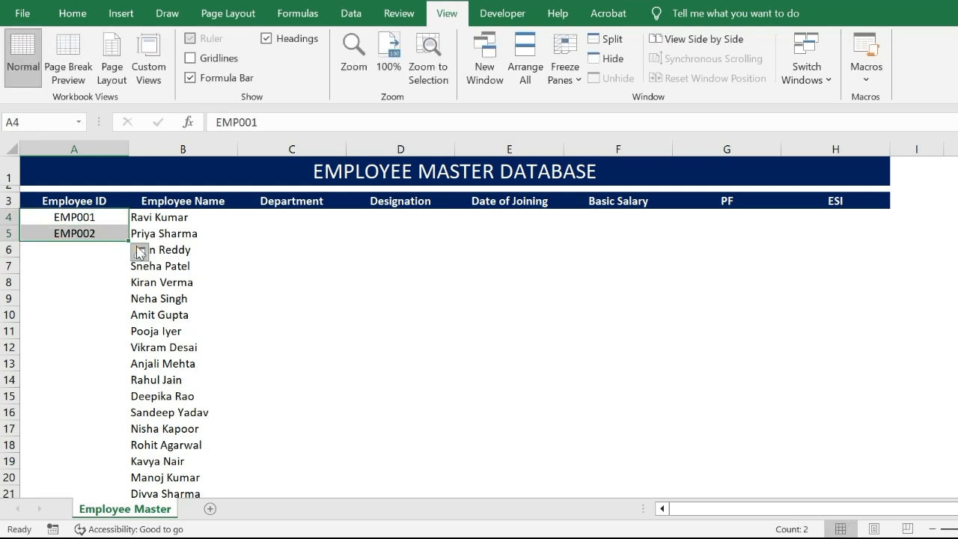
{"action": "left_click_drag", "start_coordinate": [128, 241], "coordinate": [127, 241]}
{"action": "double_click", "coordinate": [127, 241]}
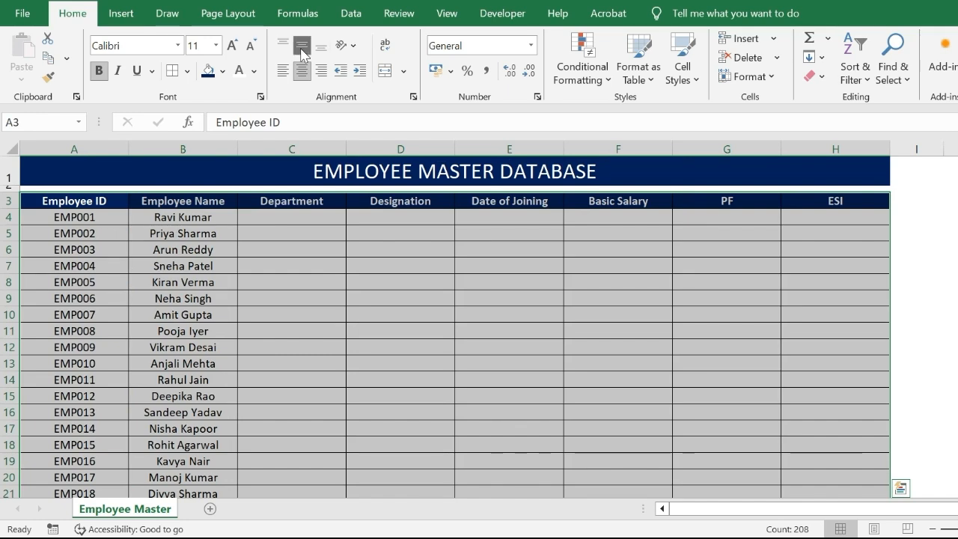
Format the Basic Salary, PF and ESI values in F4:H103 as ₹ currency with 0 decimal places and red negative numbers without a minus sign.
{"action": "left_click", "coordinate": [285, 216]}
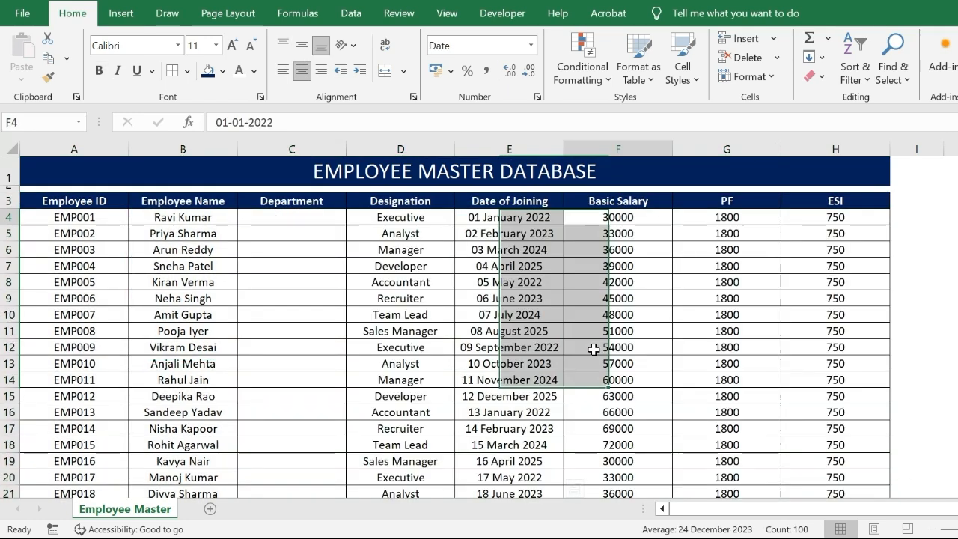
{"action": "key", "text": "Right"}
{"action": "key", "text": "Right"}
{"action": "key", "text": "Left"}
{"action": "key", "text": "shift+Right"}
{"action": "key", "text": "shift+Right"}
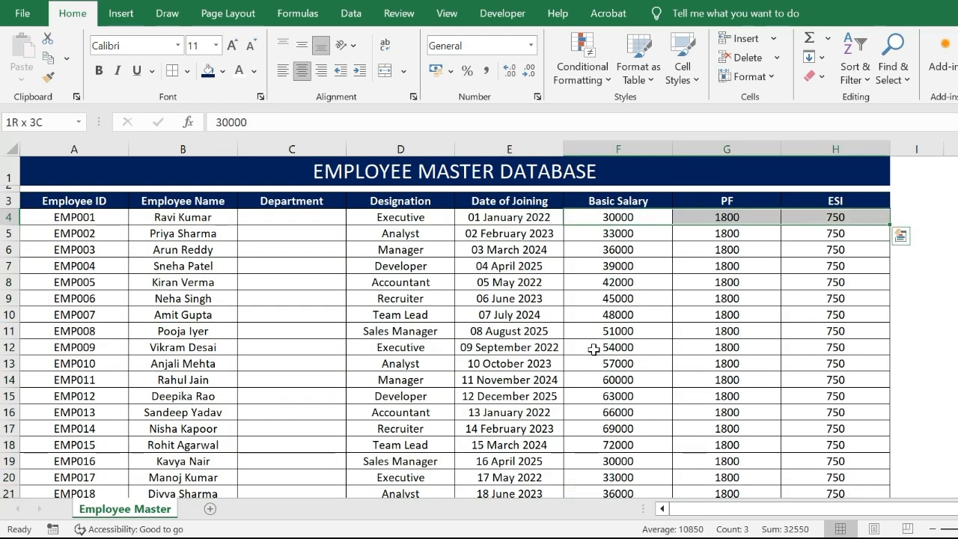
{"action": "key", "text": "ctrl+shift+Down"}
{"action": "key", "text": "shift+F10"}
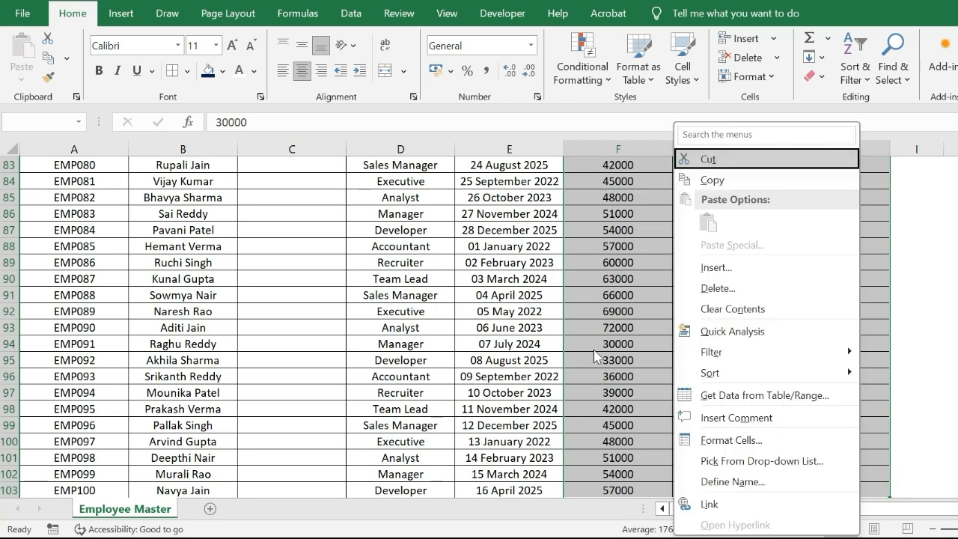
{"action": "key", "text": "f"}
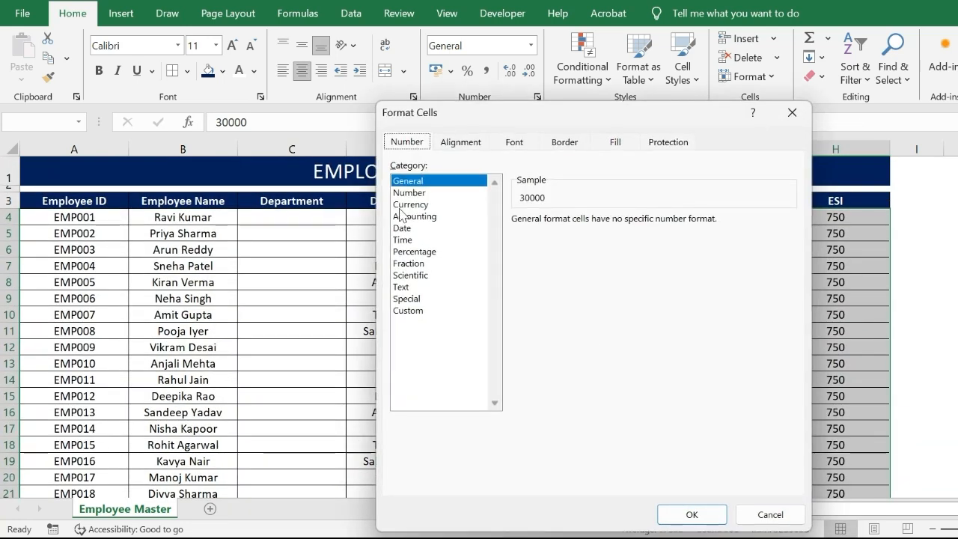
{"action": "left_click", "coordinate": [405, 205]}
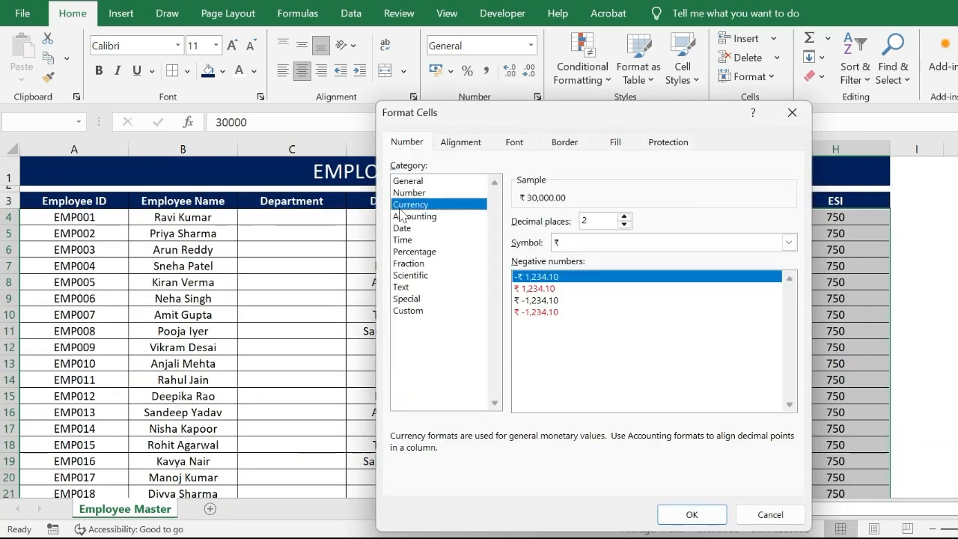
{"action": "left_click", "coordinate": [558, 288]}
{"action": "left_click", "coordinate": [624, 224]}
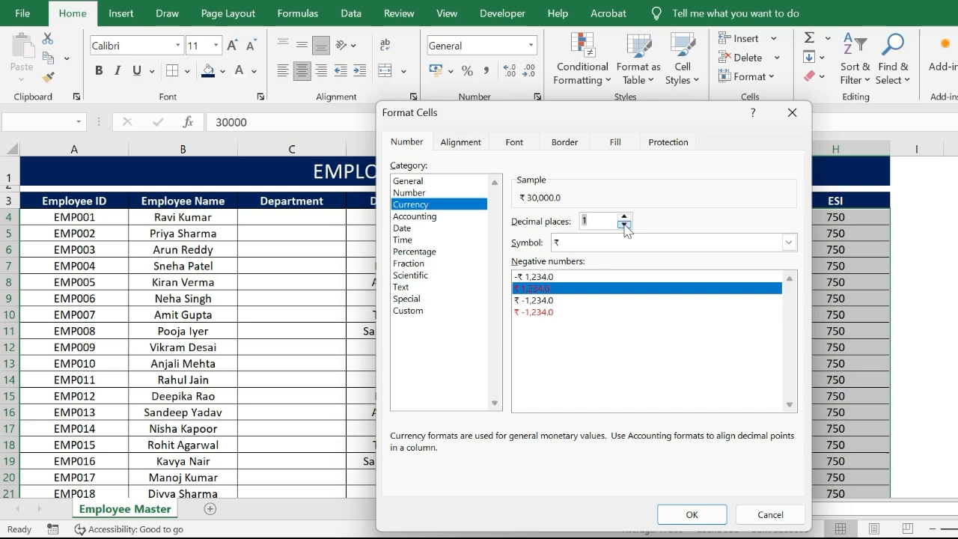
{"action": "left_click", "coordinate": [623, 224]}
{"action": "left_click", "coordinate": [691, 514]}
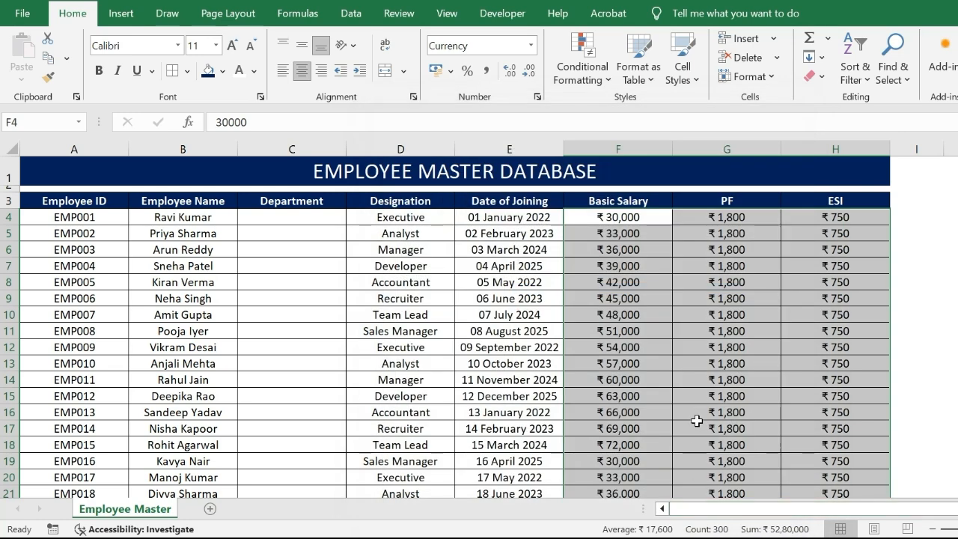
Set data validation for the Department cells C4:C103 to allow a List.
{"action": "key", "text": "Up"}
{"action": "key", "text": "Down"}
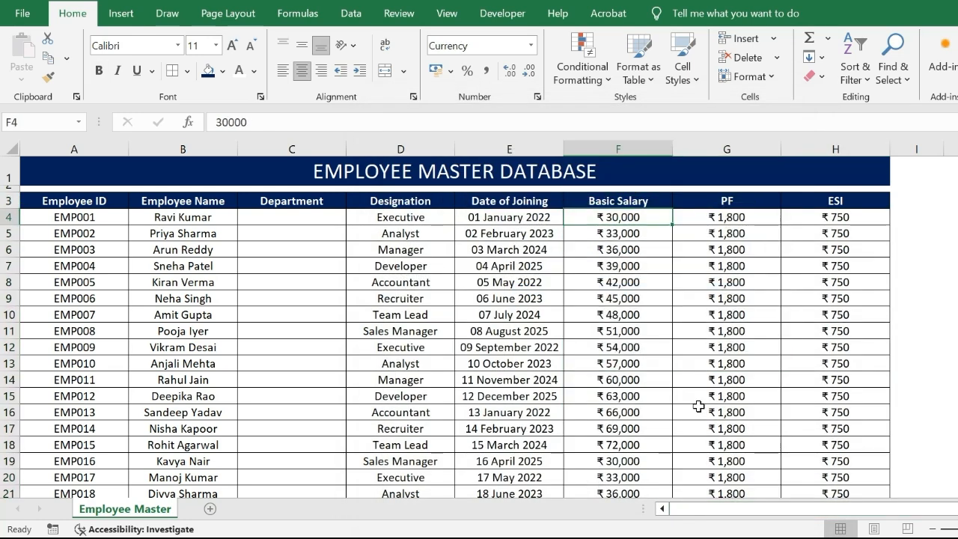
{"action": "key", "text": "Left"}
{"action": "key", "text": "Left"}
{"action": "key", "text": "Left"}
{"action": "key", "text": "Left"}
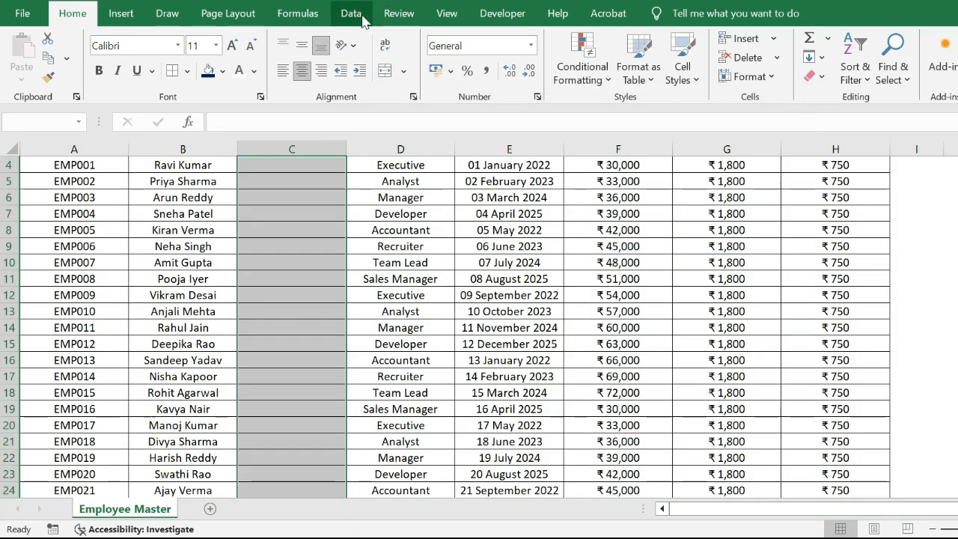
{"action": "left_click", "coordinate": [362, 17]}
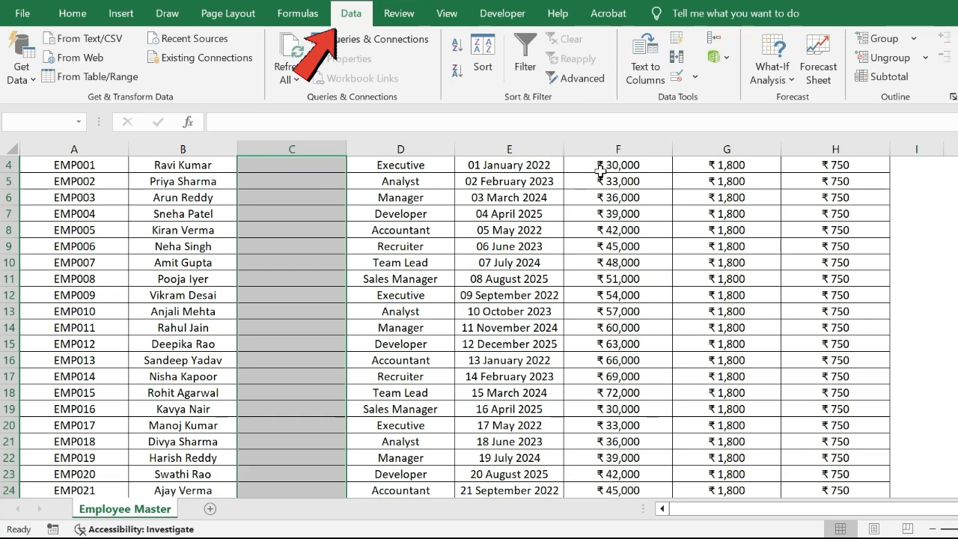
{"action": "left_click", "coordinate": [675, 85]}
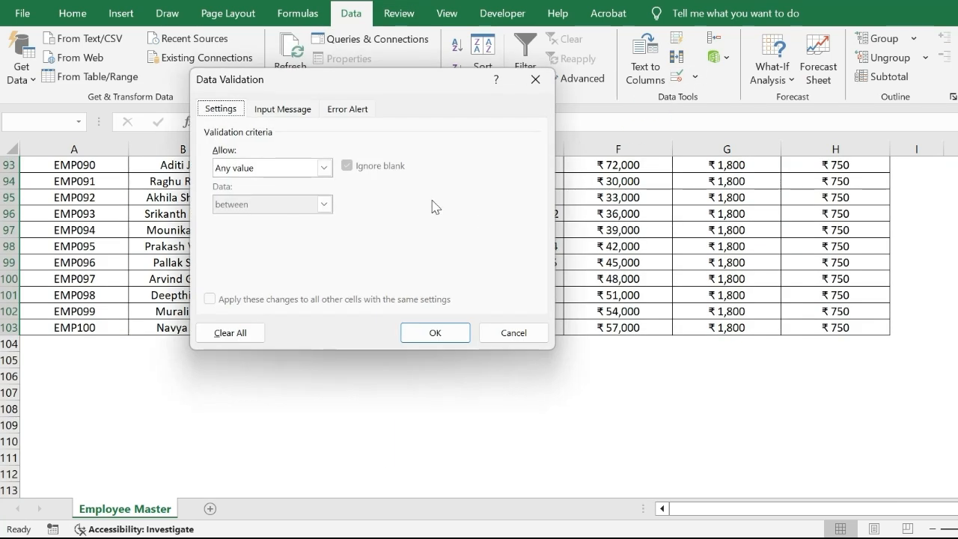
{"action": "left_click", "coordinate": [309, 169]}
{"action": "left_click", "coordinate": [242, 218]}
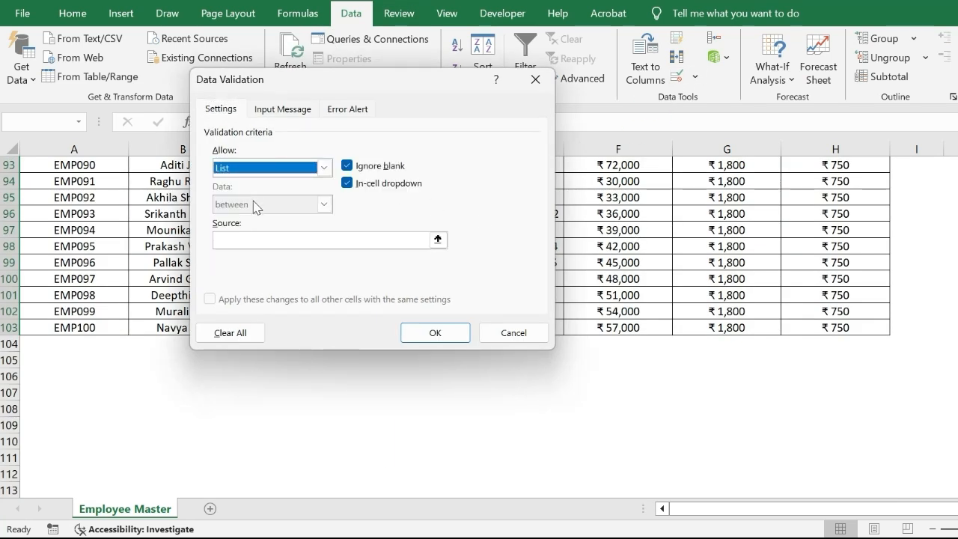
Enter HR, IT, Operations and Sales as the comma-separated list source and apply the validation to the Department cells.
{"action": "left_click", "coordinate": [322, 240]}
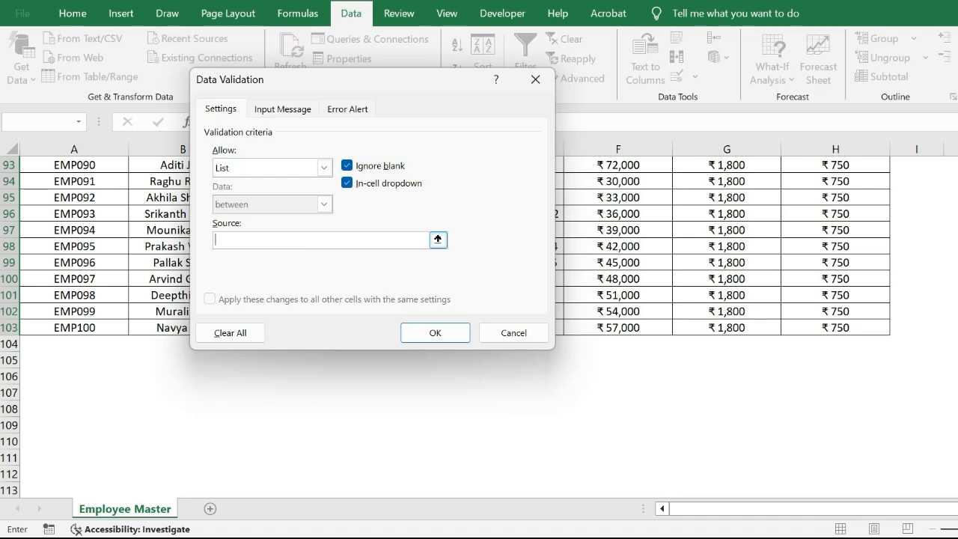
{"action": "type", "text": "HR,I"}
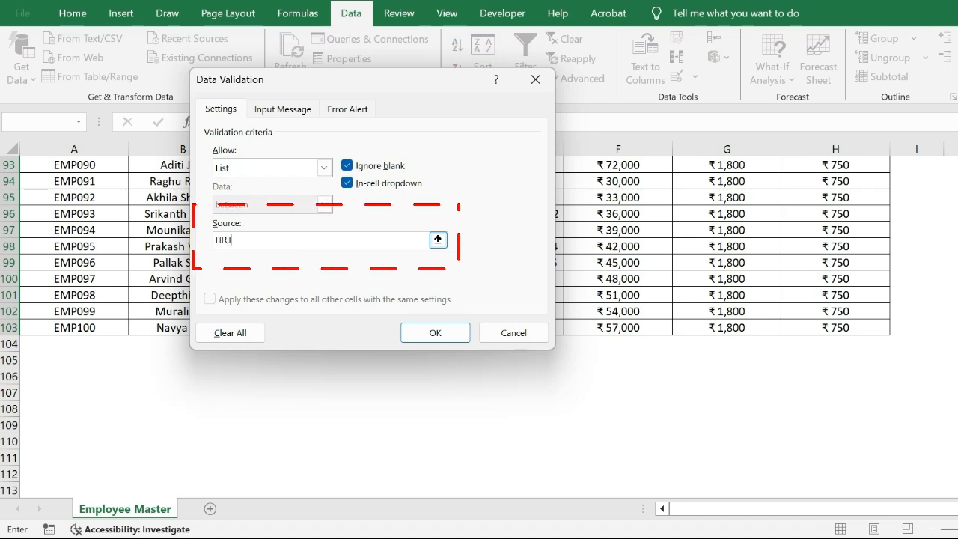
{"action": "type", "text": "T,Ope"}
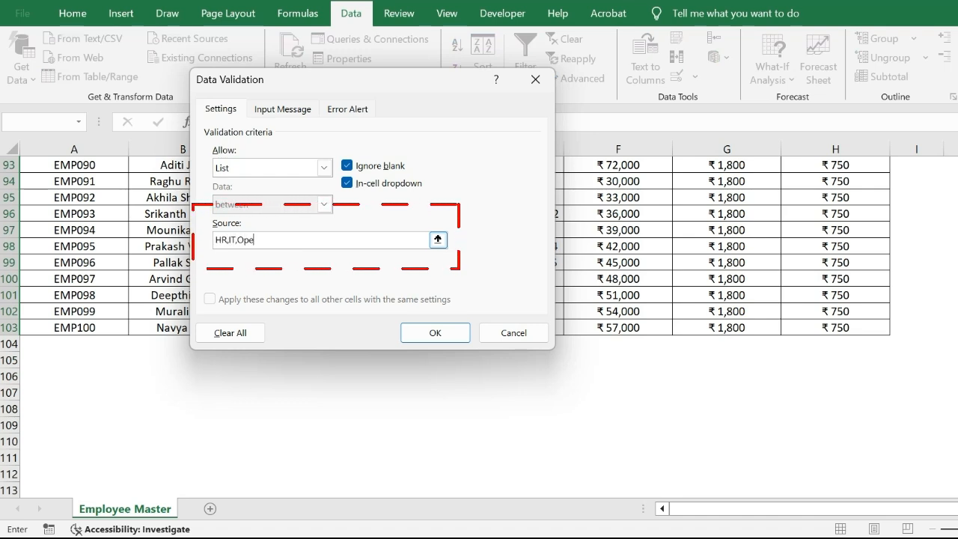
{"action": "type", "text": "rations"}
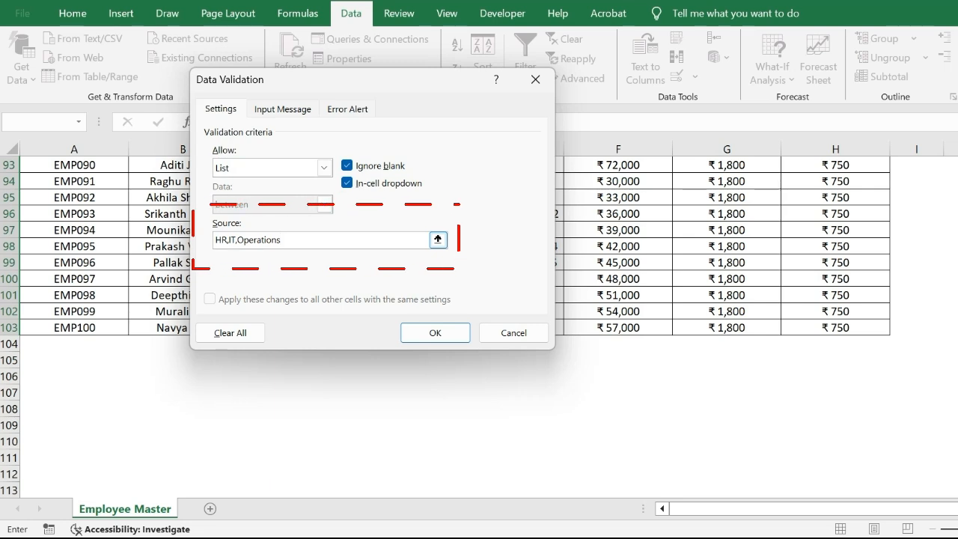
{"action": "type", "text": ",Sa"}
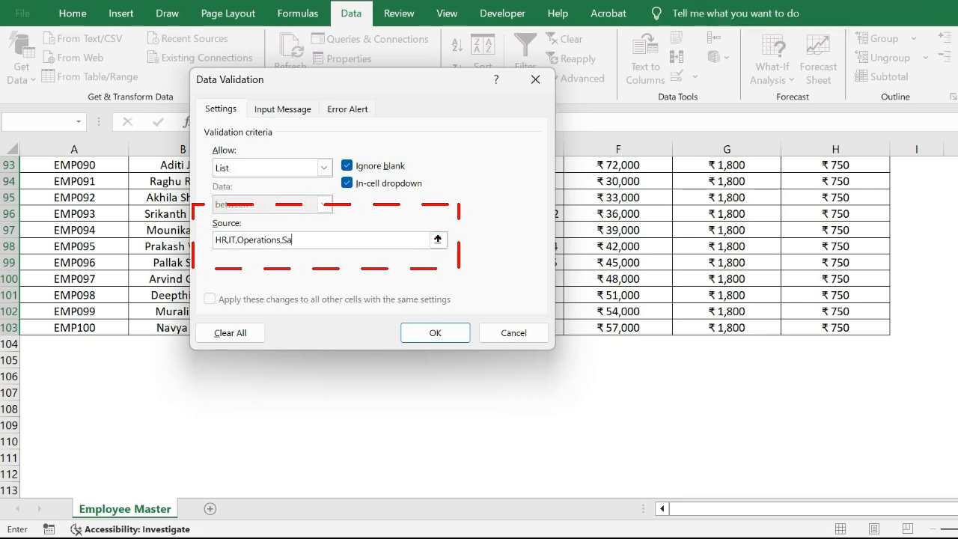
{"action": "type", "text": "les,"}
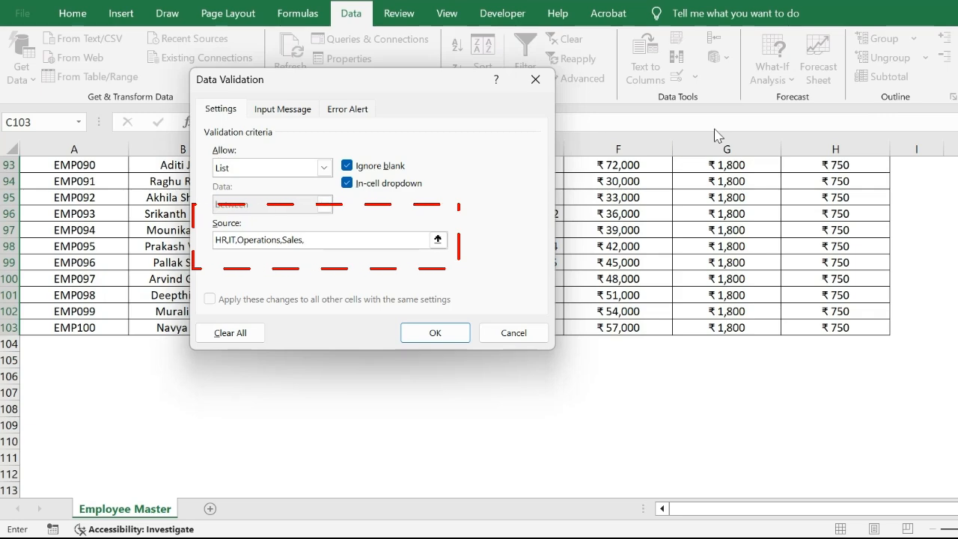
{"action": "left_click", "coordinate": [443, 334]}
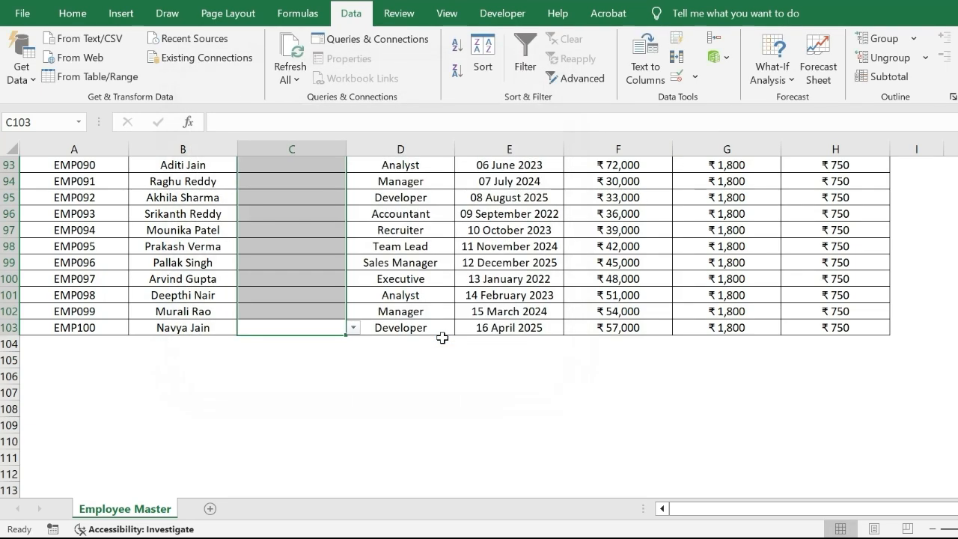
Choose IT as the department for EMP001 in C4 and HR for EMP002 in C5 from their drop-down lists.
{"action": "key", "text": "ctrl+Up"}
{"action": "key", "text": "Down"}
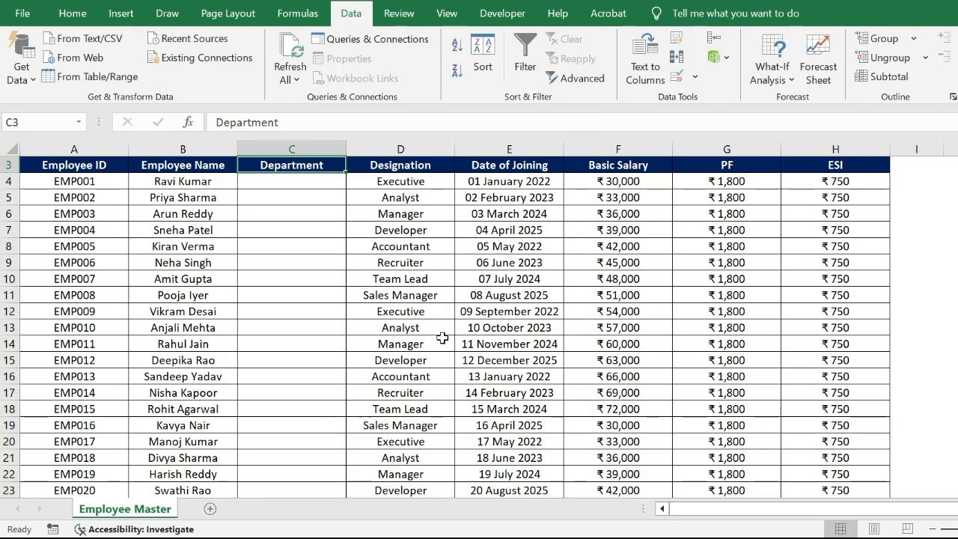
{"action": "key", "text": "alt+Down"}
{"action": "key", "text": "Down"}
{"action": "key", "text": "Return"}
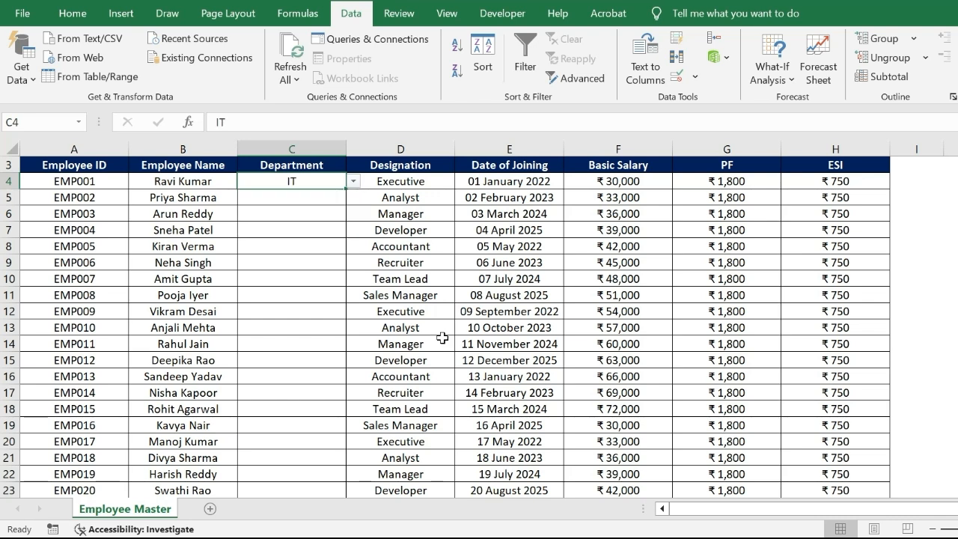
{"action": "key", "text": "alt+Down"}
{"action": "key", "text": "Down"}
{"action": "key", "text": "Up"}
{"action": "key", "text": "Return"}
Try the Department drop-down list in C7 and choose IT for EMP003 in C6.
{"action": "key", "text": "Down"}
{"action": "key", "text": "alt+Down"}
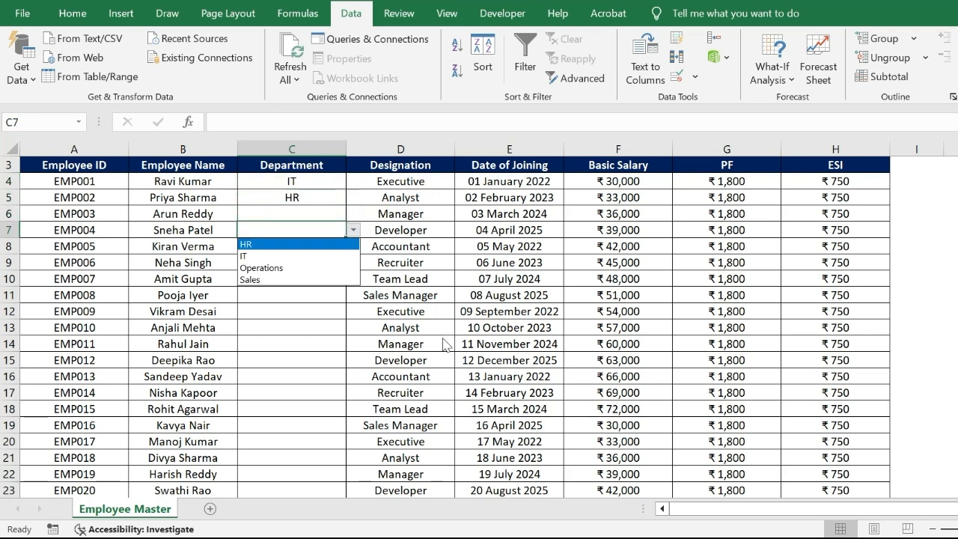
{"action": "key", "text": "Down"}
{"action": "key", "text": "Down"}
{"action": "key", "text": "Down"}
{"action": "key", "text": "Return"}
{"action": "key", "text": "Up"}
{"action": "key", "text": "alt+Down"}
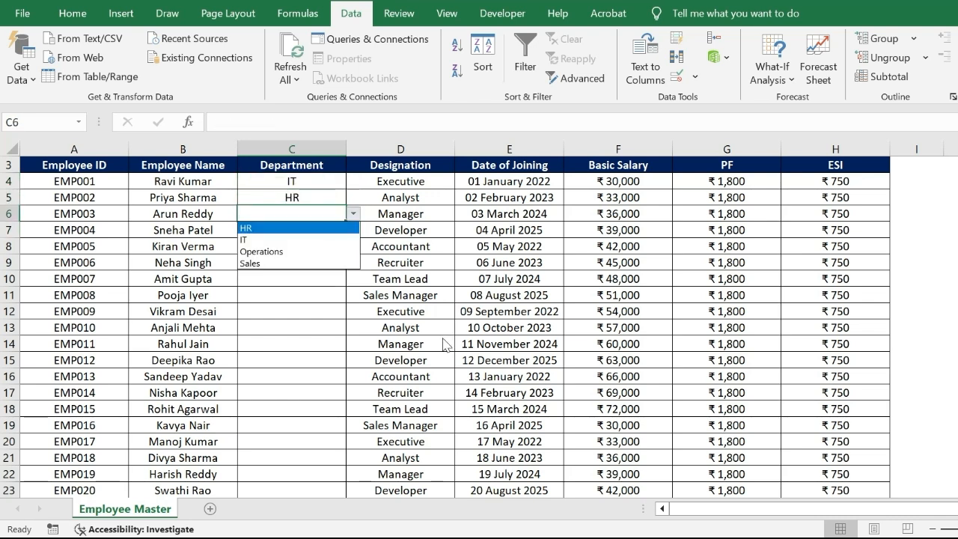
{"action": "key", "text": "Down"}
{"action": "key", "text": "Return"}
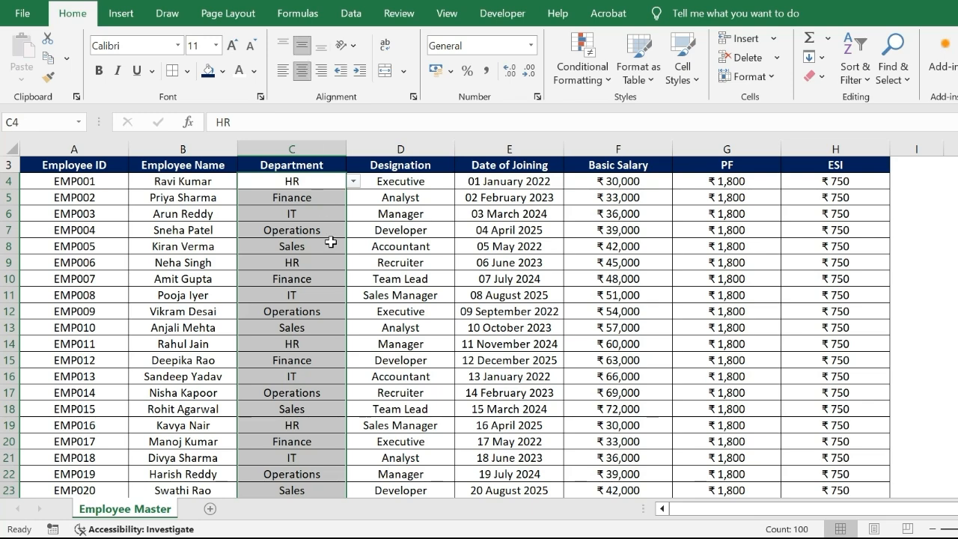
View the department choices offered for EMP005 in C8.
{"action": "left_click", "coordinate": [330, 242]}
{"action": "key", "text": "alt+Down"}
{"action": "key", "text": "Escape"}
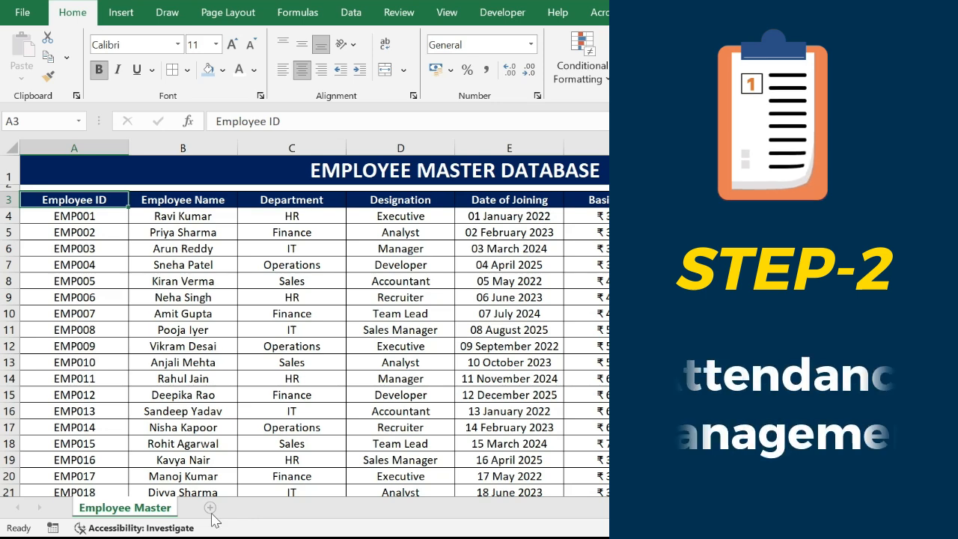
Add a new worksheet and name it Attendance Tracker.
{"action": "left_click", "coordinate": [210, 508]}
{"action": "type", "text": "Attend"}
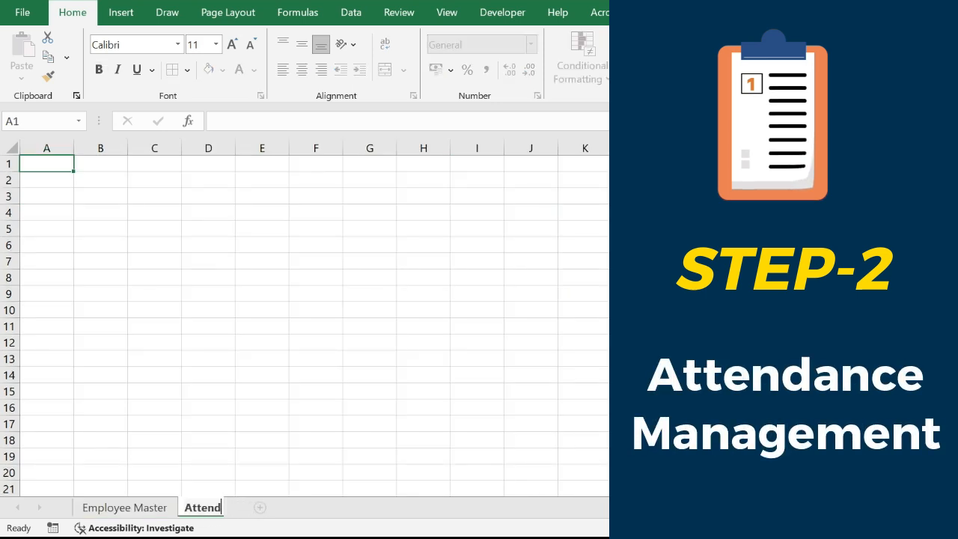
{"action": "type", "text": "ance Tracker"}
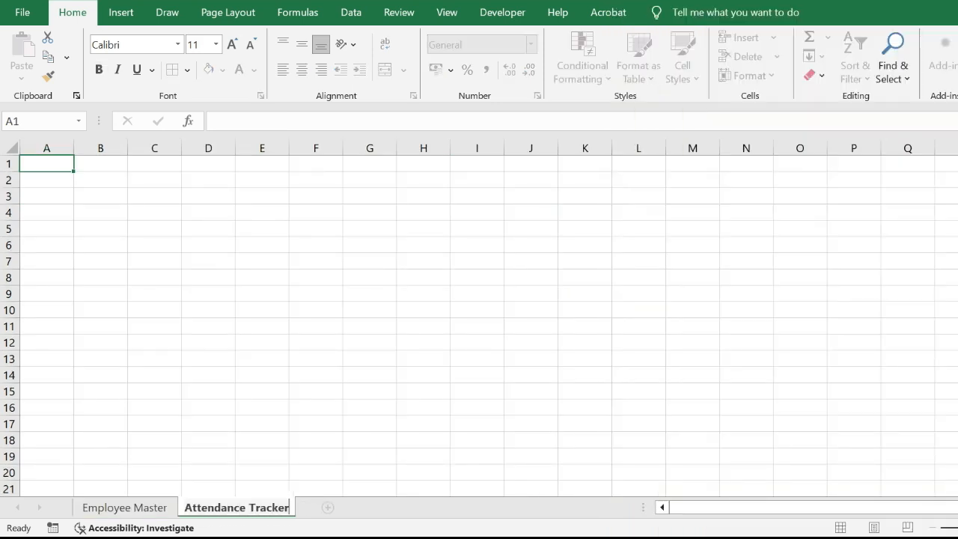
{"action": "key", "text": "Return"}
Copy the Employee ID, Employee Name and Department headers from Employee Master to A11:C11 of Attendance Tracker and fit the column widths.
{"action": "left_click", "coordinate": [139, 508]}
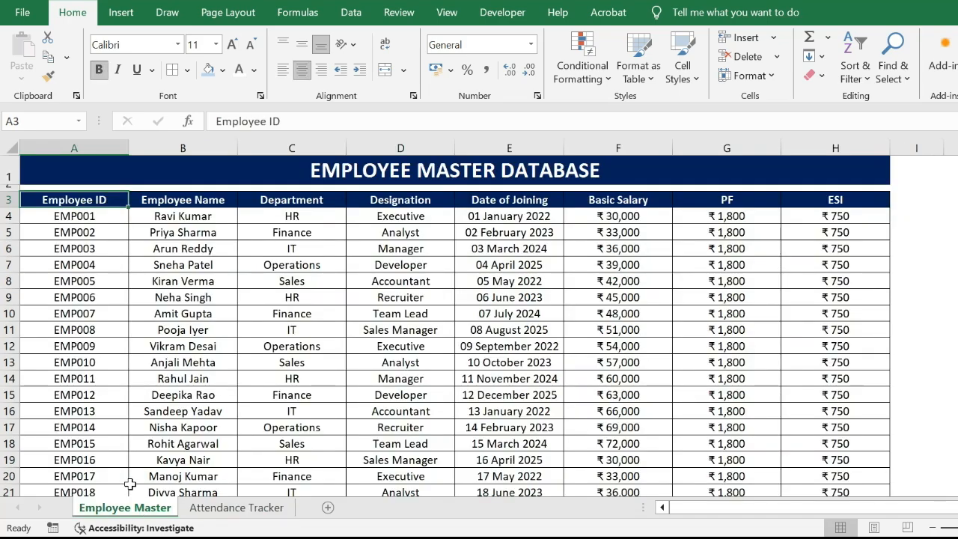
{"action": "left_click_drag", "start_coordinate": [72, 200], "coordinate": [262, 199]}
{"action": "key", "text": "ctrl+c"}
{"action": "left_click", "coordinate": [237, 508]}
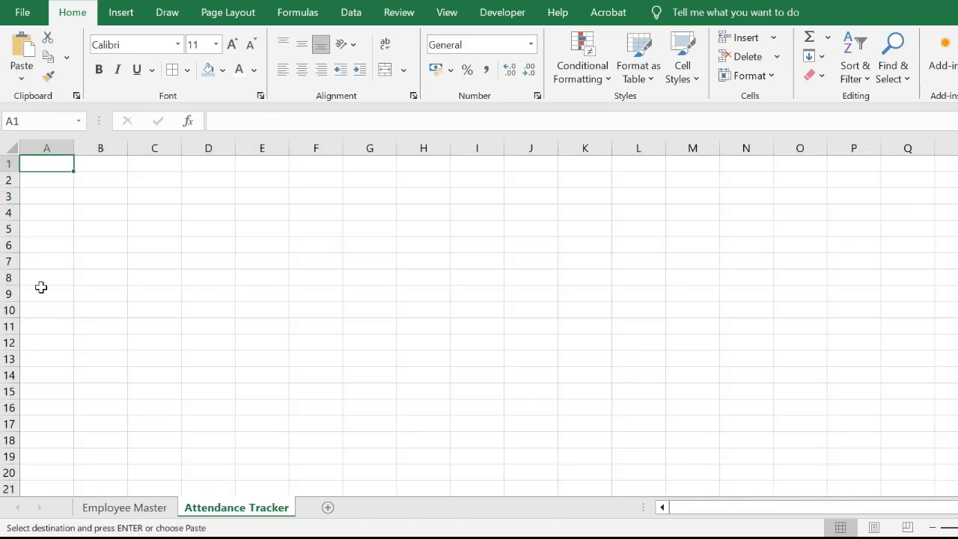
{"action": "left_click", "coordinate": [41, 328]}
{"action": "key", "text": "ctrl+v"}
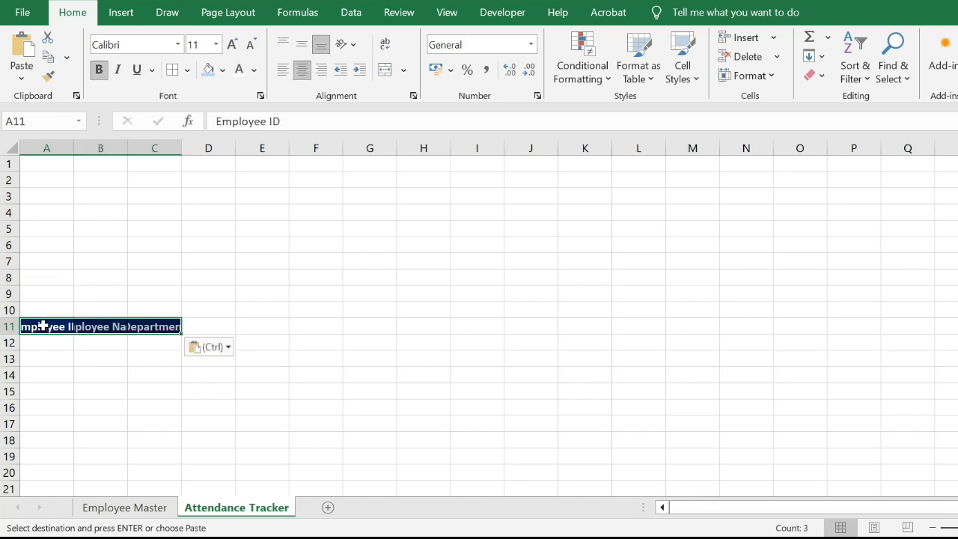
{"action": "key", "text": "ctrl+w"}
Link A12 of Attendance Tracker to the first employee ID with ='Employee Master'!A4.
{"action": "type", "text": "="}
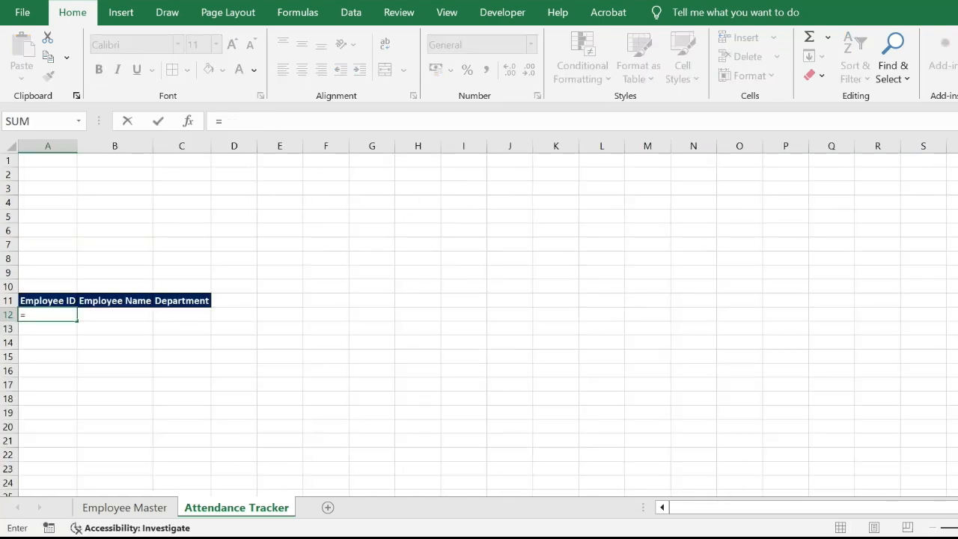
{"action": "key", "text": "ctrl+Page_Up"}
{"action": "left_click", "coordinate": [76, 217]}
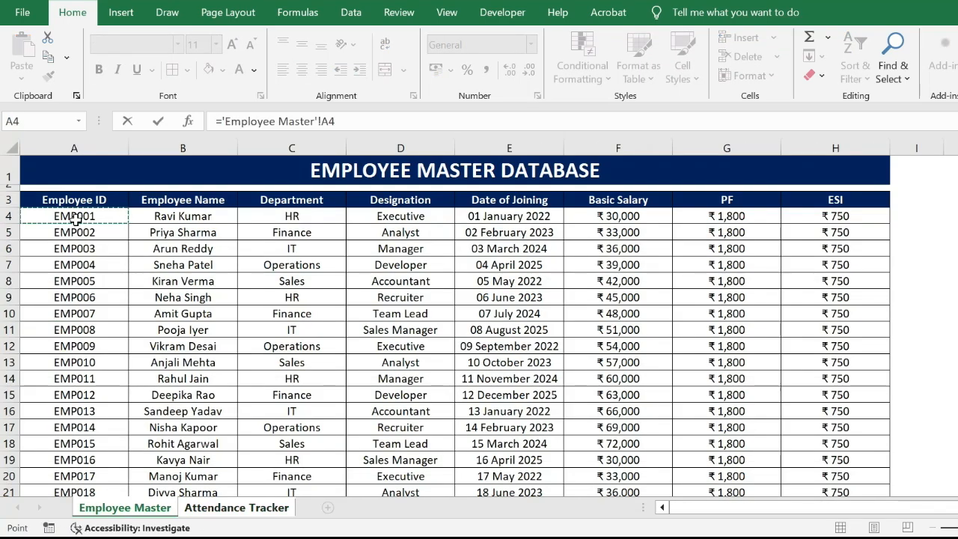
{"action": "key", "text": "Return"}
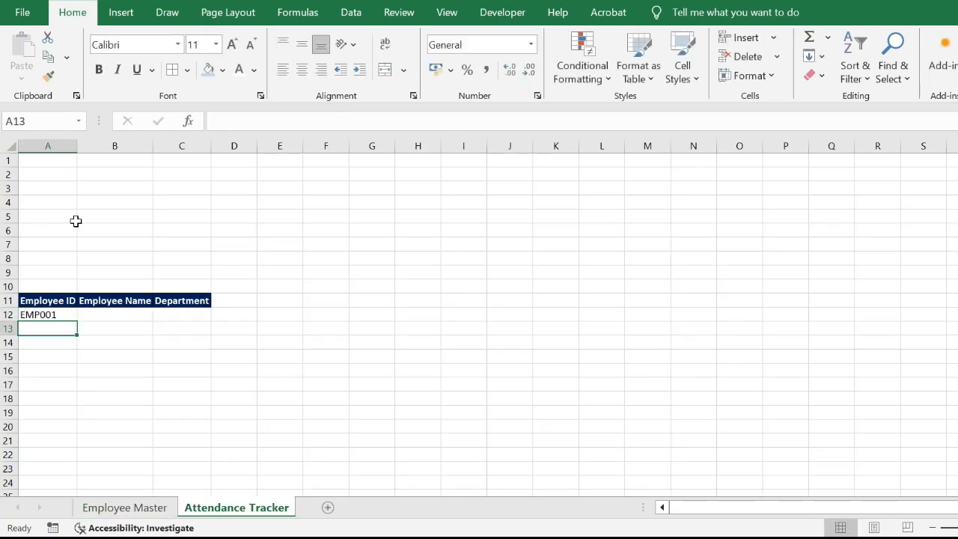
Link B12 and C12 to the first employee's name and department with ='Employee Master'!B4 and ='Employee Master'!C4.
{"action": "left_click", "coordinate": [114, 313]}
{"action": "type", "text": "="}
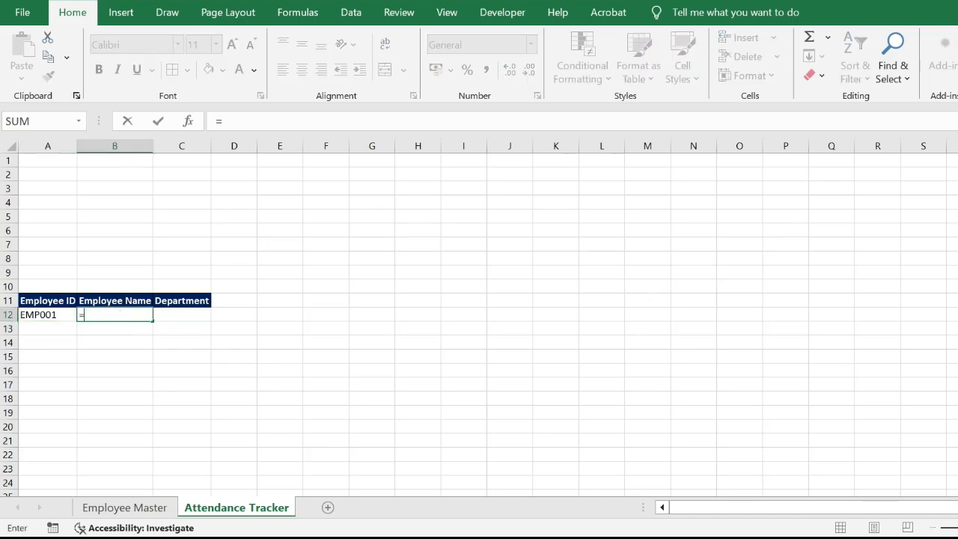
{"action": "left_click", "coordinate": [125, 508]}
{"action": "left_click", "coordinate": [166, 216]}
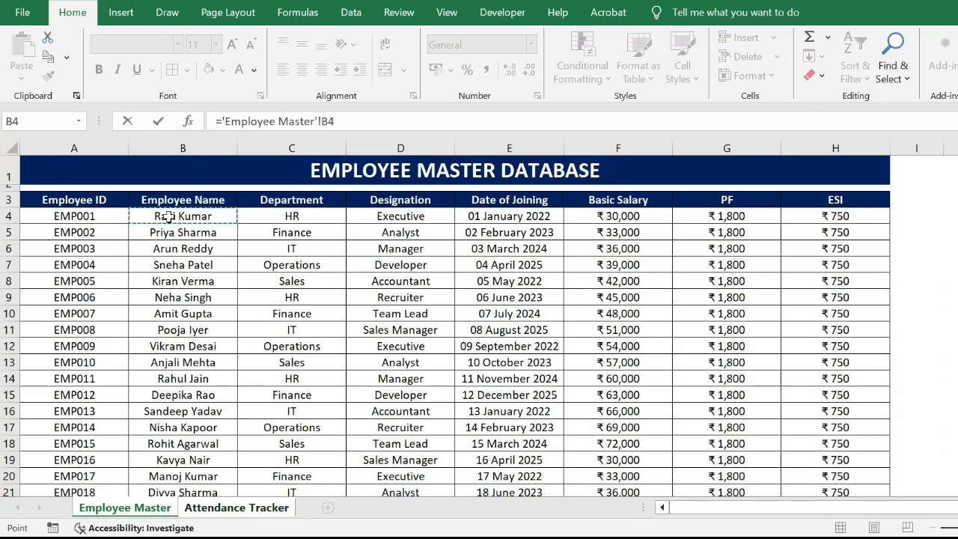
{"action": "key", "text": "Return"}
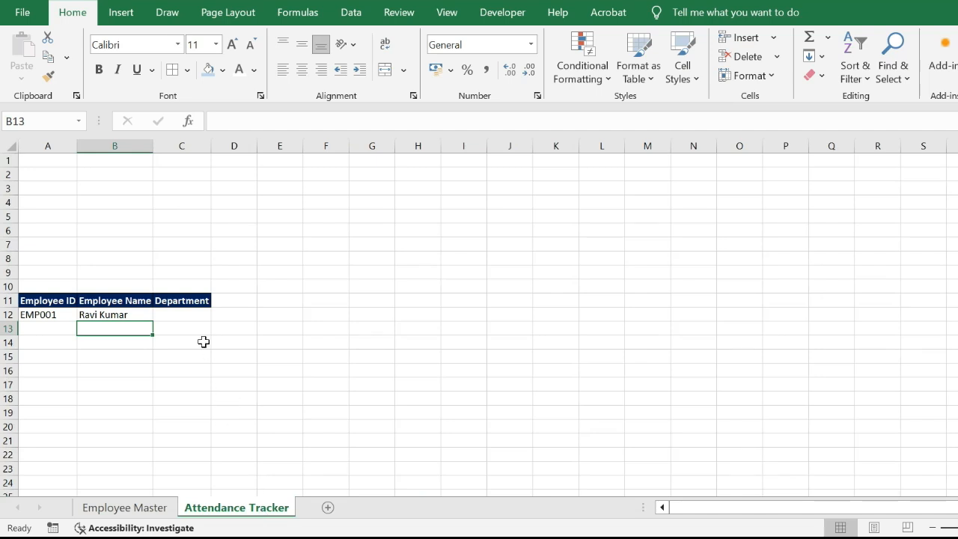
{"action": "left_click", "coordinate": [182, 314]}
{"action": "type", "text": "="}
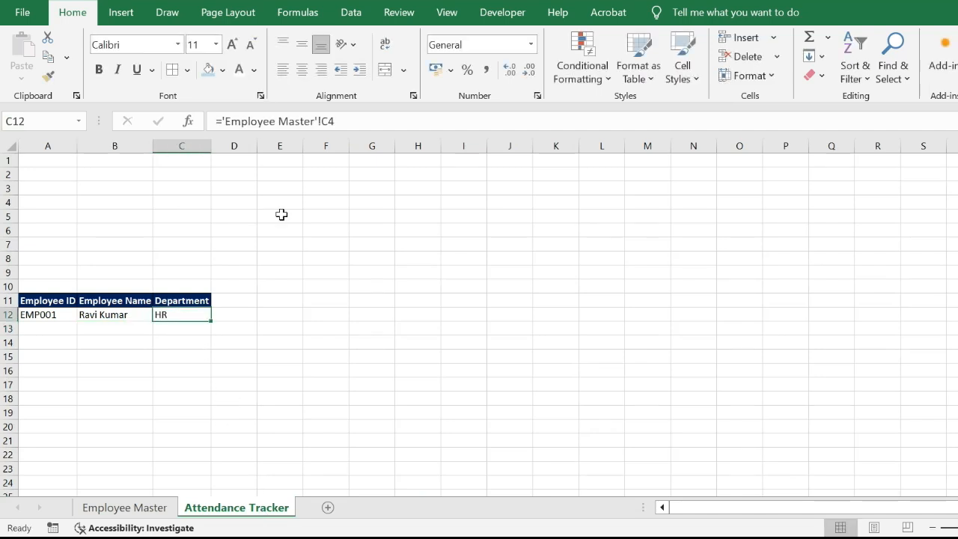
Fill the linked formulas in A12:C12 down the rows for the remaining employees.
{"action": "key", "text": "Left"}
{"action": "key", "text": "Left"}
{"action": "key", "text": "shift+Right"}
{"action": "key", "text": "shift+Right"}
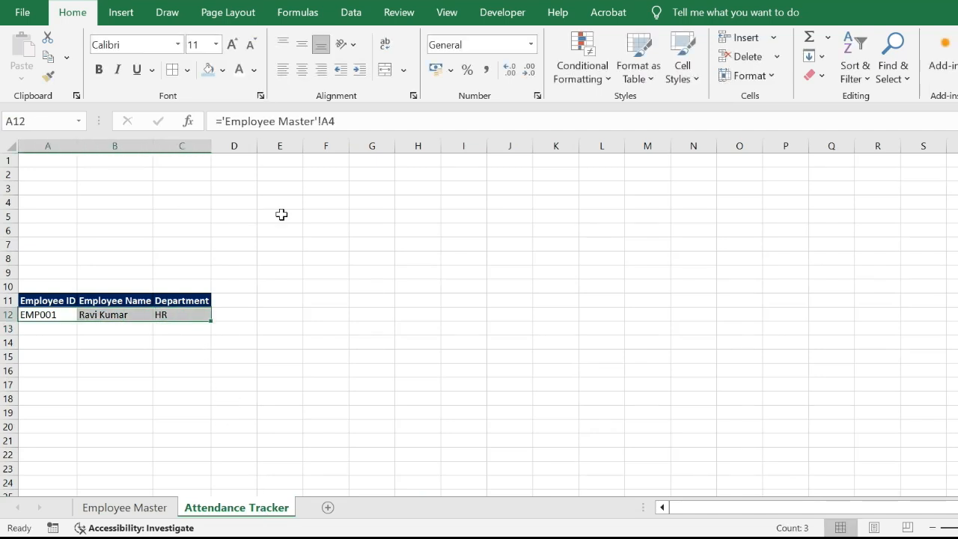
{"action": "left_click_drag", "start_coordinate": [211, 326], "coordinate": [214, 494]}
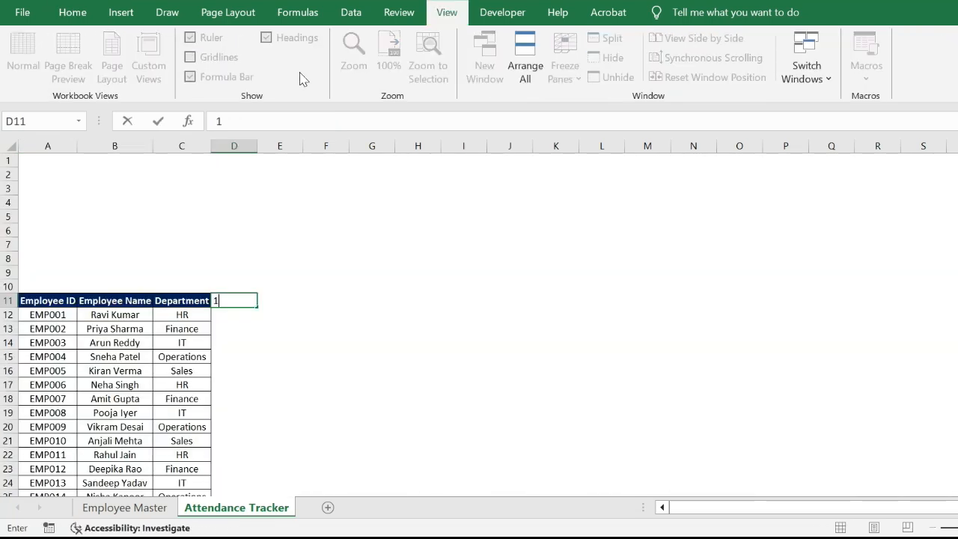
Enter 1 in D11 and 2 in E11 as the first two numbered column headers.
{"action": "key", "text": "Return"}
{"action": "key", "text": "Up"}
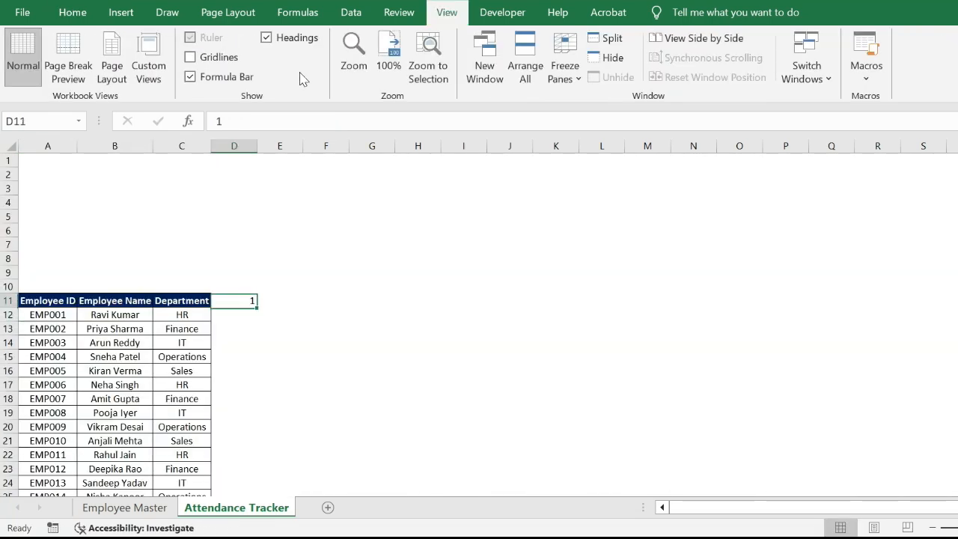
{"action": "key", "text": "Right"}
{"action": "type", "text": "2"}
{"action": "key", "text": "Return"}
{"action": "key", "text": "Up"}
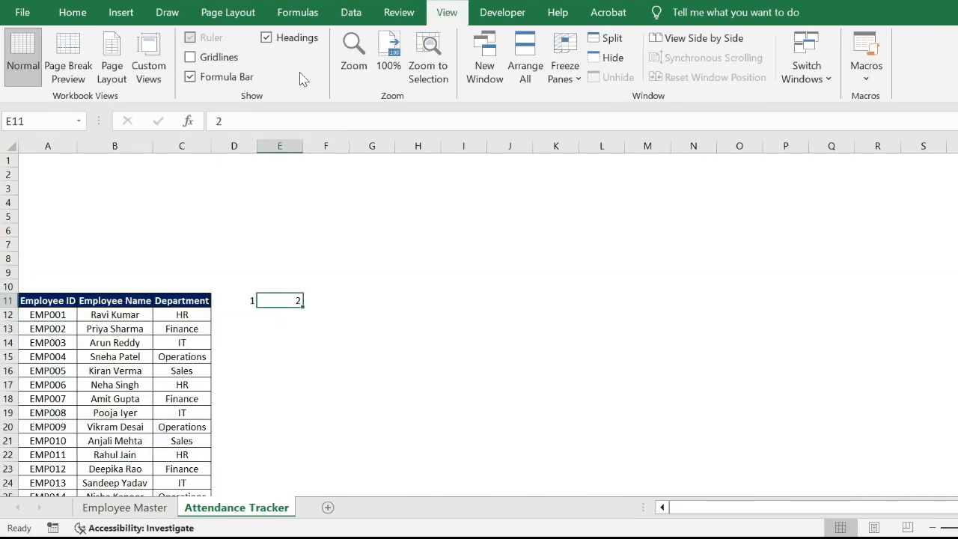
Extend the number series from D11:E11 across row 11 to 30 in AG11.
{"action": "key", "text": "Left"}
{"action": "key", "text": "shift+Right"}
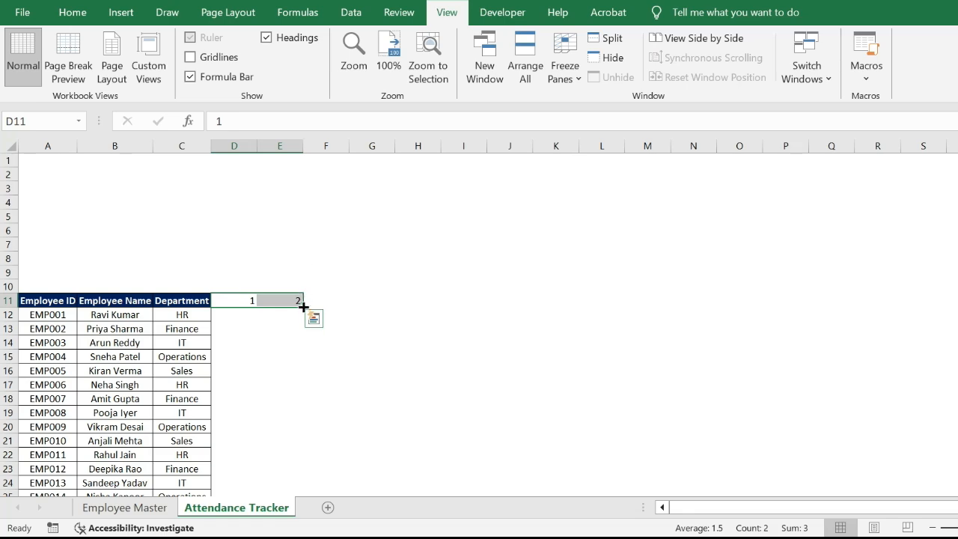
{"action": "left_click_drag", "start_coordinate": [304, 308], "coordinate": [438, 307]}
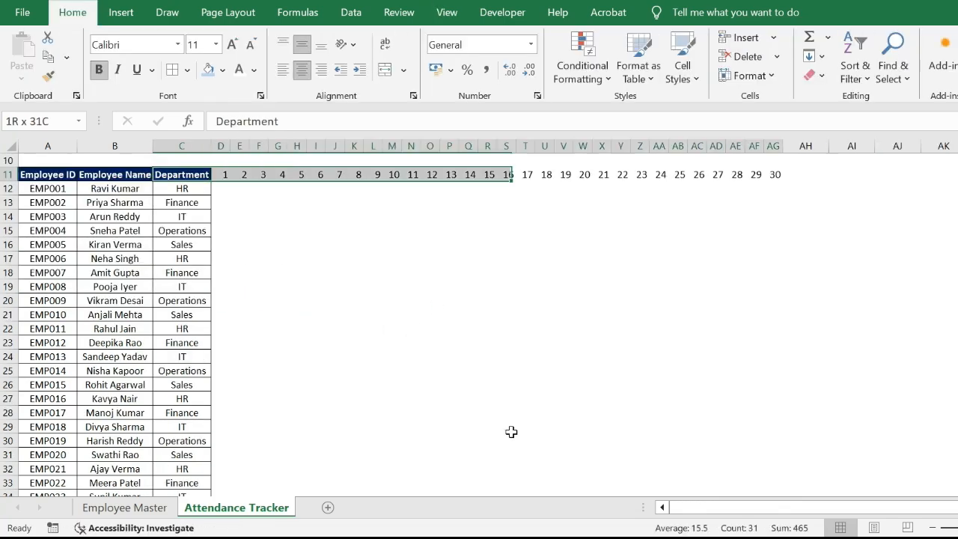
Add borders to all cells of C11:AG111 and centre their contents horizontally and vertically.
{"action": "key", "text": "ctrl+shift+Down"}
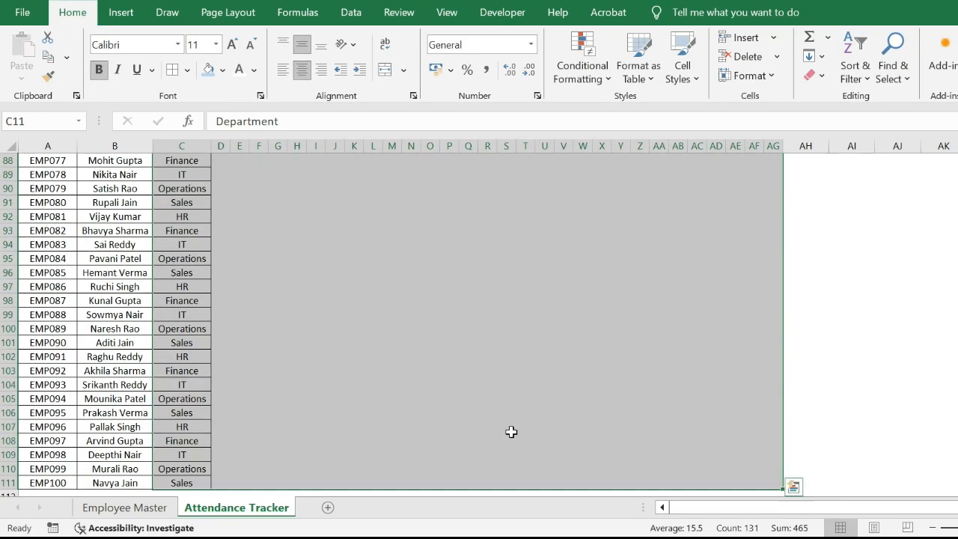
{"action": "scroll", "coordinate": [512, 432], "scroll_direction": "up", "scroll_amount": 20}
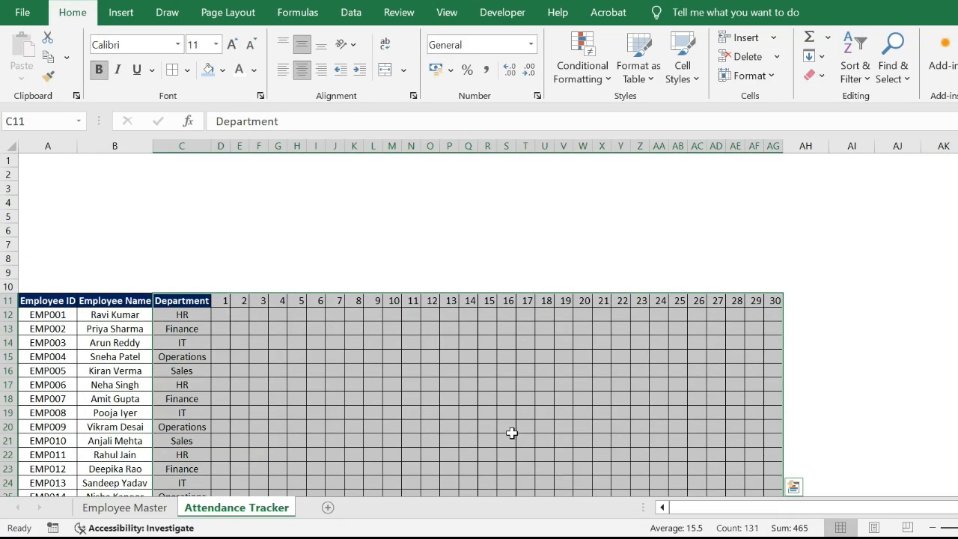
{"action": "left_click", "coordinate": [303, 73]}
{"action": "left_click", "coordinate": [301, 50]}
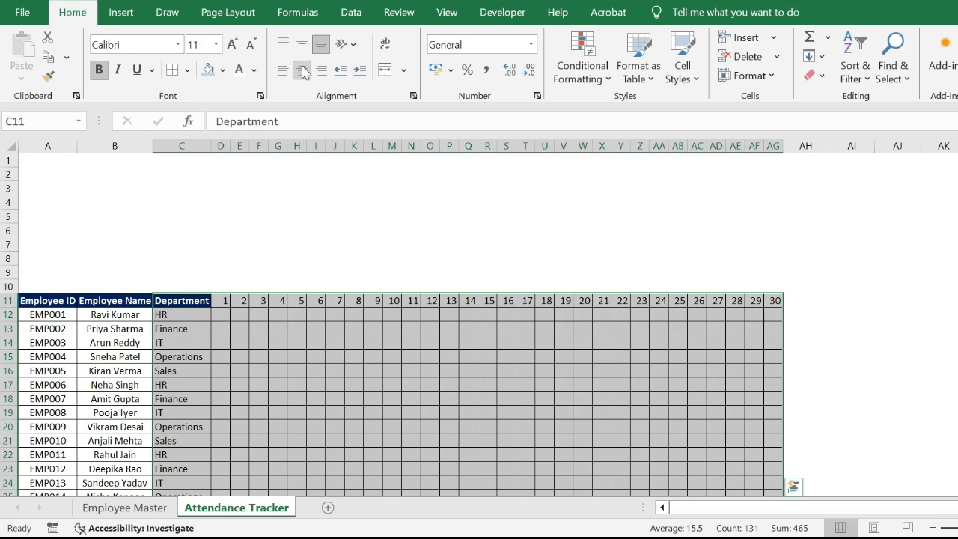
{"action": "left_click", "coordinate": [302, 72]}
{"action": "left_click", "coordinate": [301, 46]}
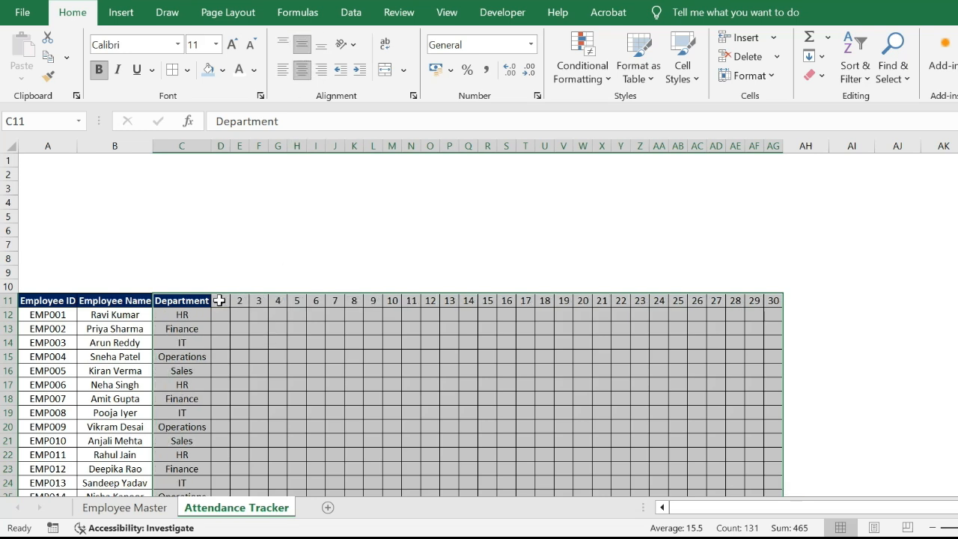
Fill the numbered day headers in D11:AG11 with light grey.
{"action": "left_click_drag", "start_coordinate": [221, 300], "coordinate": [773, 300]}
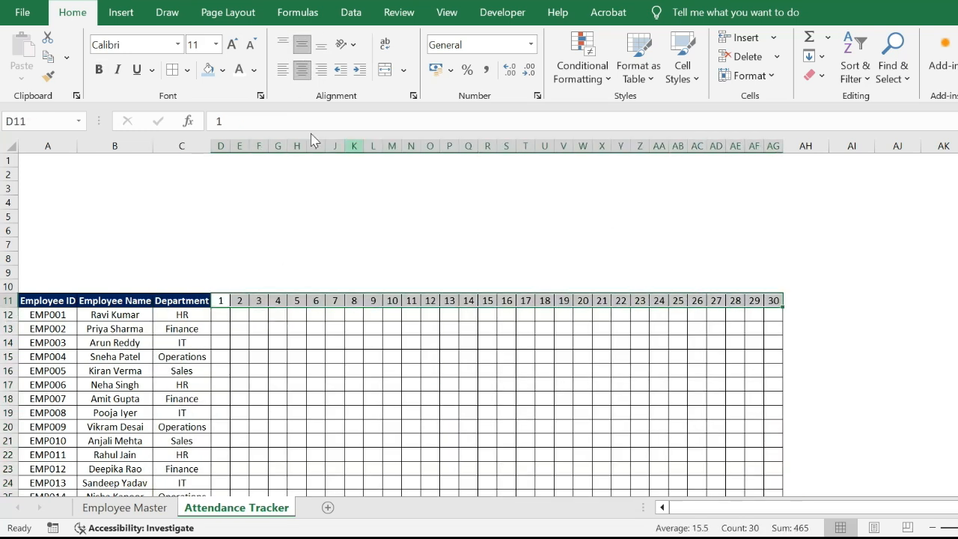
{"action": "left_click", "coordinate": [222, 69]}
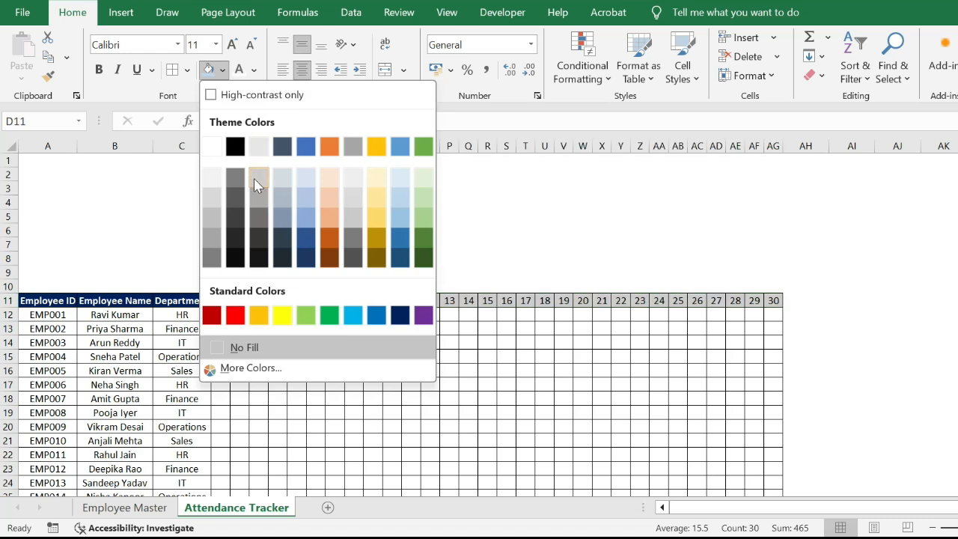
{"action": "left_click", "coordinate": [214, 198]}
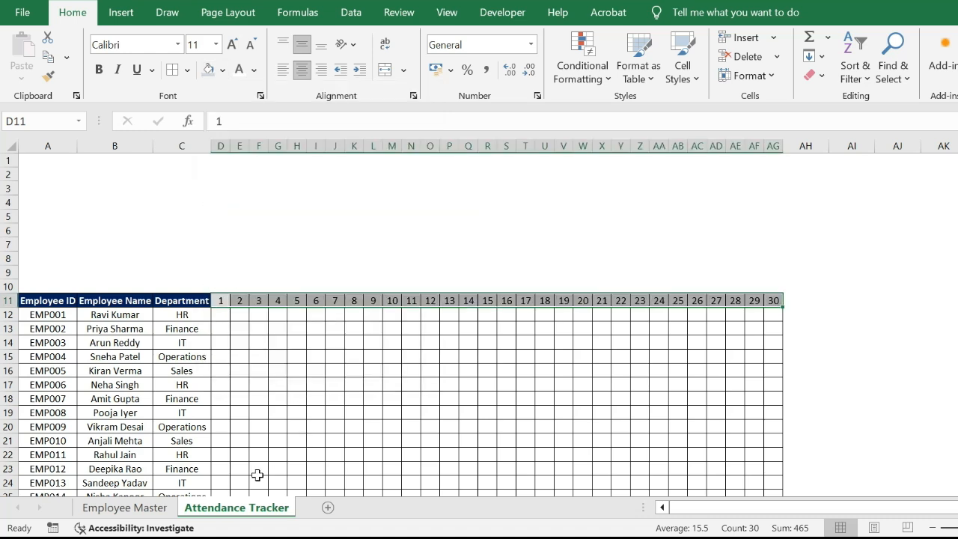
{"action": "left_click", "coordinate": [223, 300]}
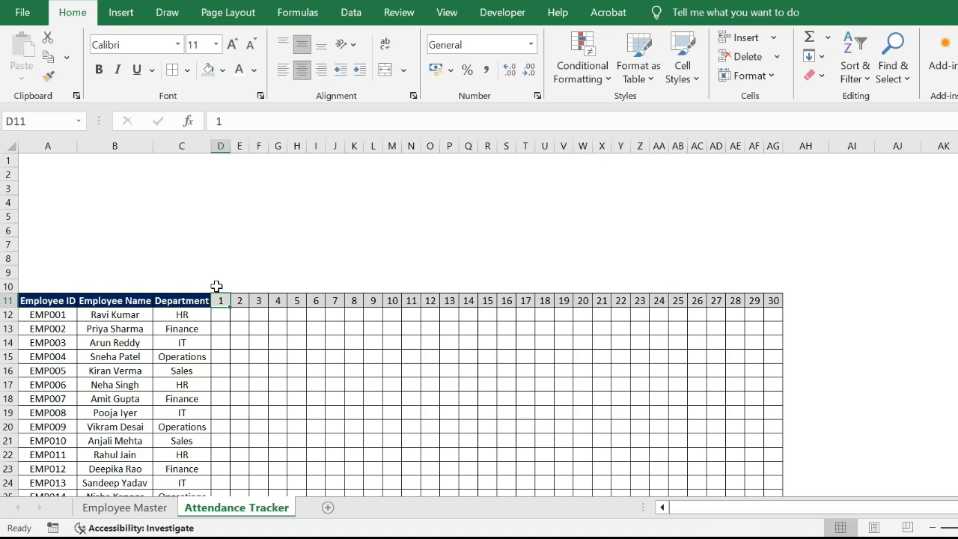
Merge and centre D10:AG10 as a dark blue header with bold white text reading "Days of the Month".
{"action": "left_click_drag", "start_coordinate": [215, 281], "coordinate": [768, 293]}
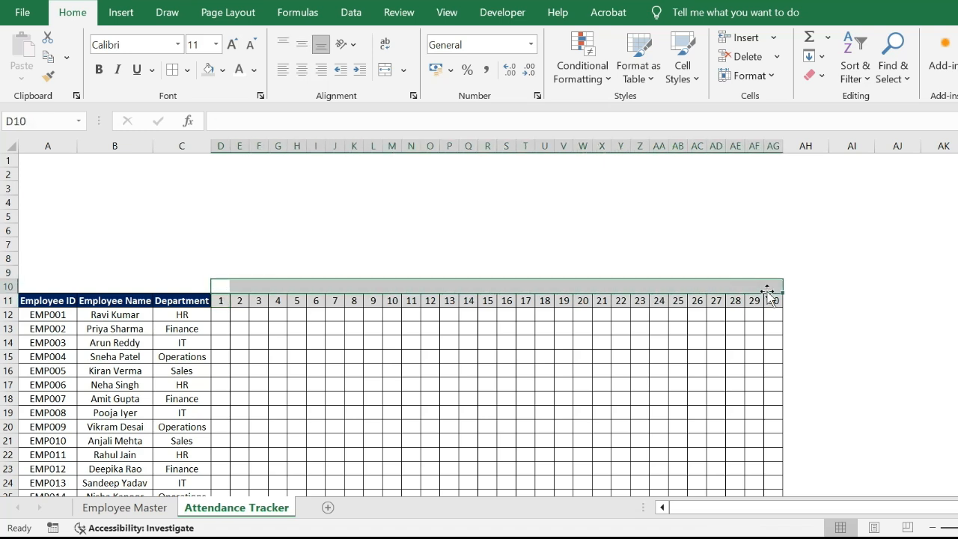
{"action": "key", "text": "alt+h"}
{"action": "key", "text": "m"}
{"action": "key", "text": "c"}
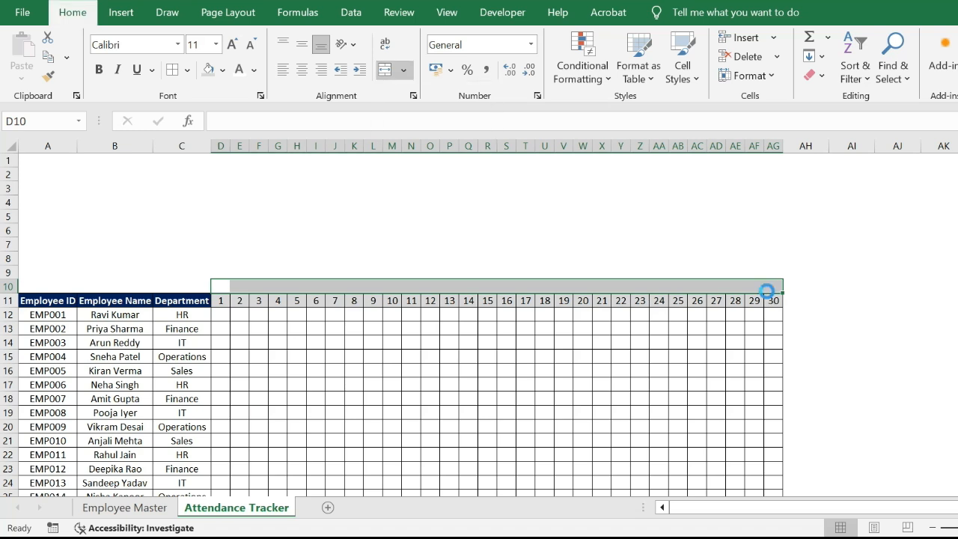
{"action": "type", "text": "Days o"}
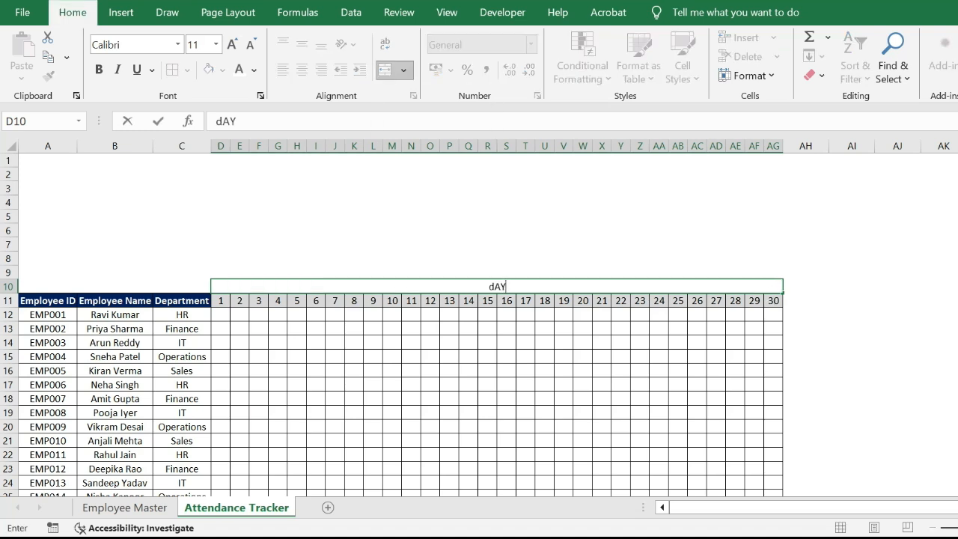
{"action": "type", "text": "f the M"}
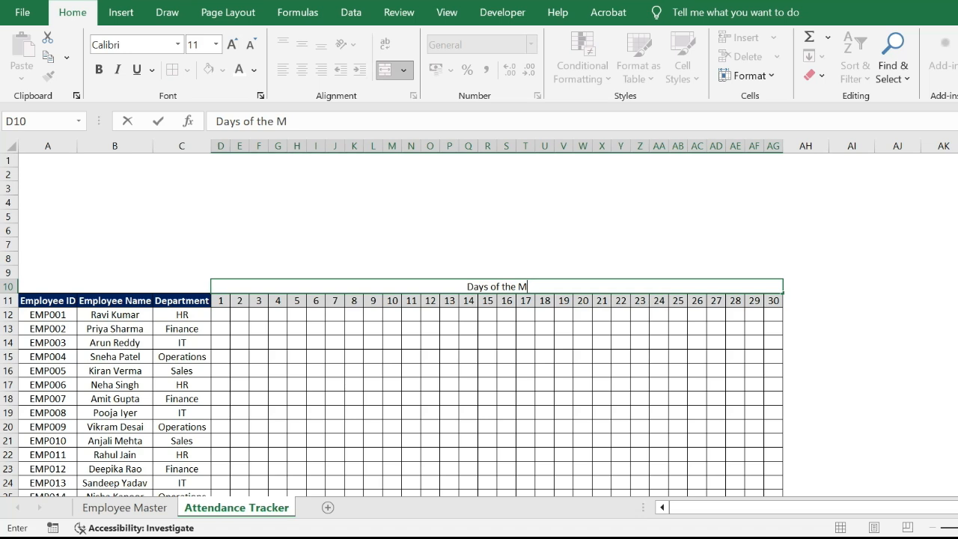
{"action": "type", "text": "onth"}
{"action": "key", "text": "Return"}
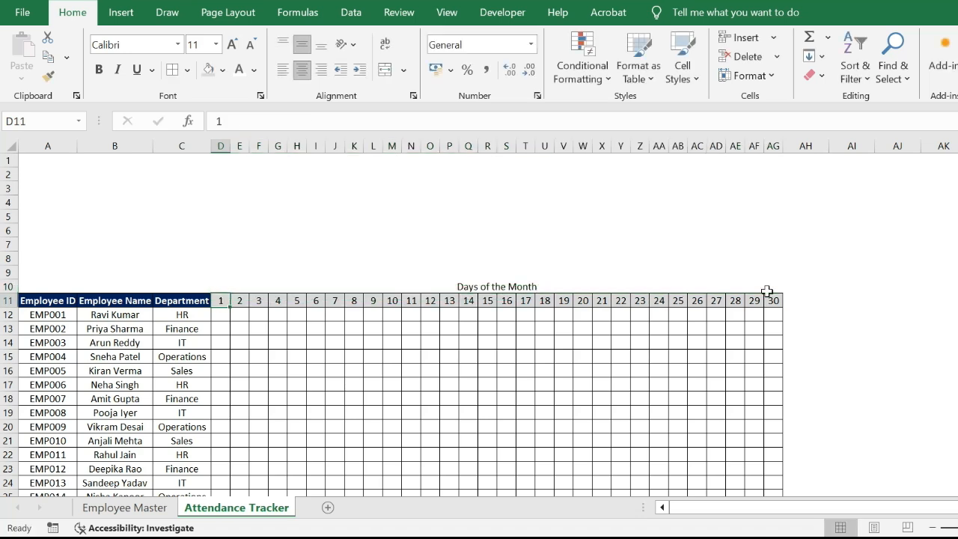
{"action": "left_click", "coordinate": [763, 291]}
{"action": "key", "text": "F4"}
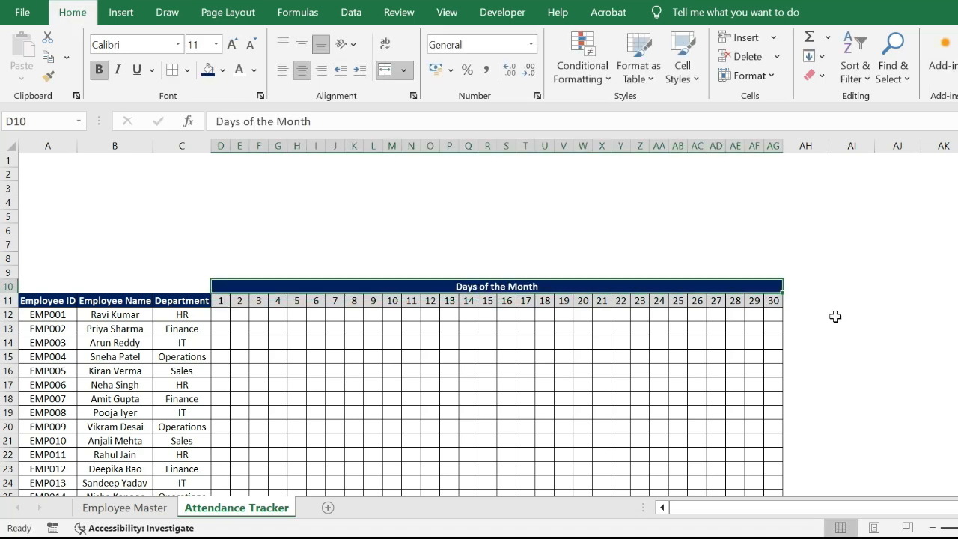
Narrow column AH to a thin spacer and enter the headers Present, Absent, Half Day, Leave and Total Days in AI11:AM11.
{"action": "left_click", "coordinate": [795, 281]}
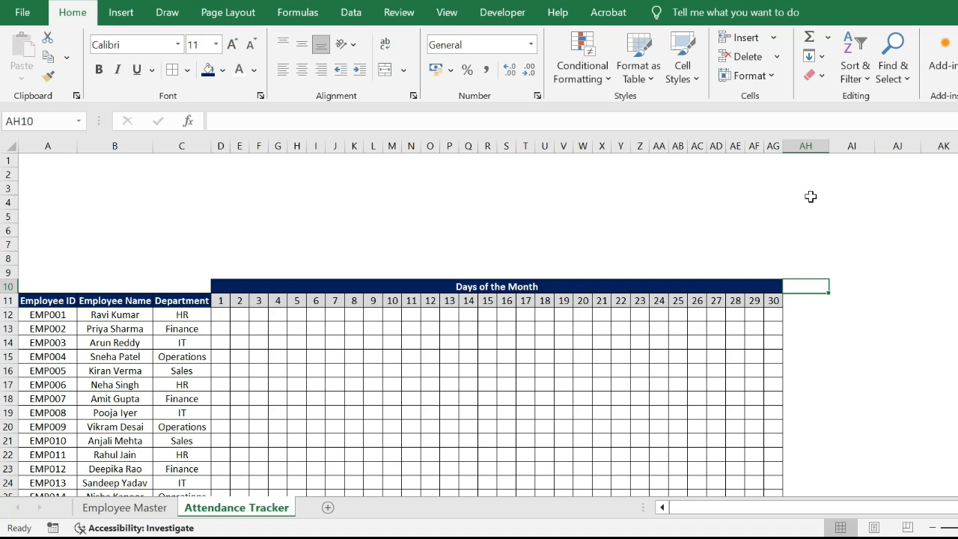
{"action": "left_click_drag", "start_coordinate": [826, 147], "coordinate": [789, 146]}
{"action": "left_click", "coordinate": [798, 296]}
{"action": "type", "text": "Present"}
{"action": "key", "text": "Tab"}
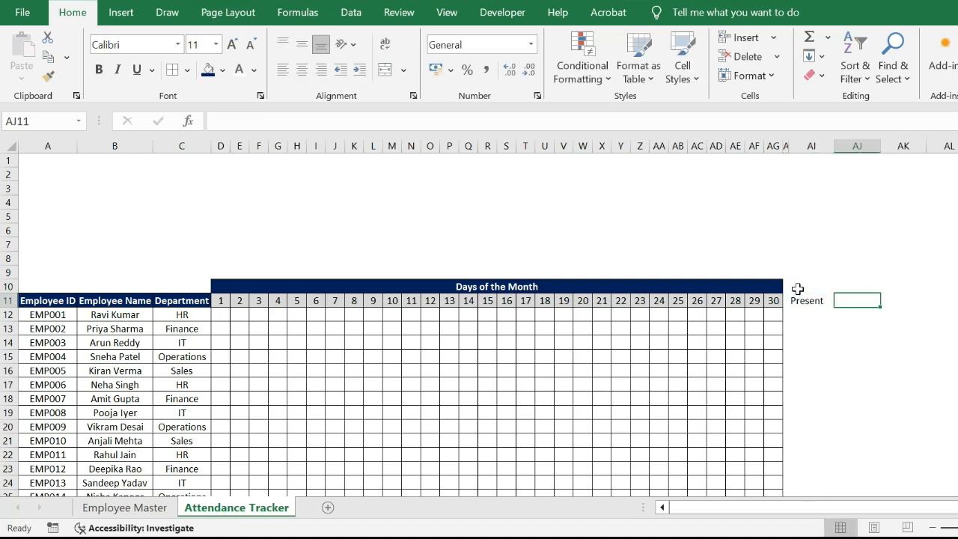
{"action": "type", "text": "Absent"}
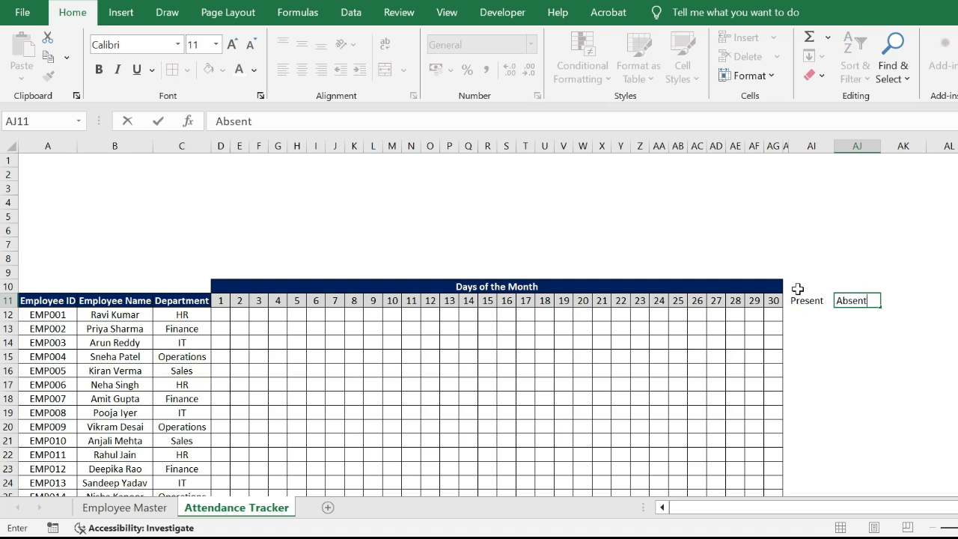
{"action": "key", "text": "Tab"}
{"action": "type", "text": "Ha"}
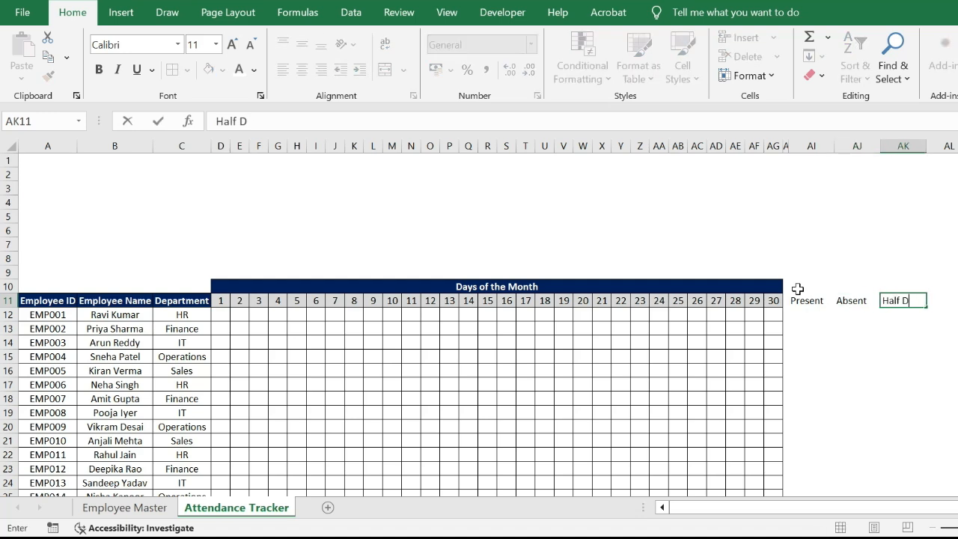
{"action": "key", "text": "Tab"}
{"action": "type", "text": "Leav"}
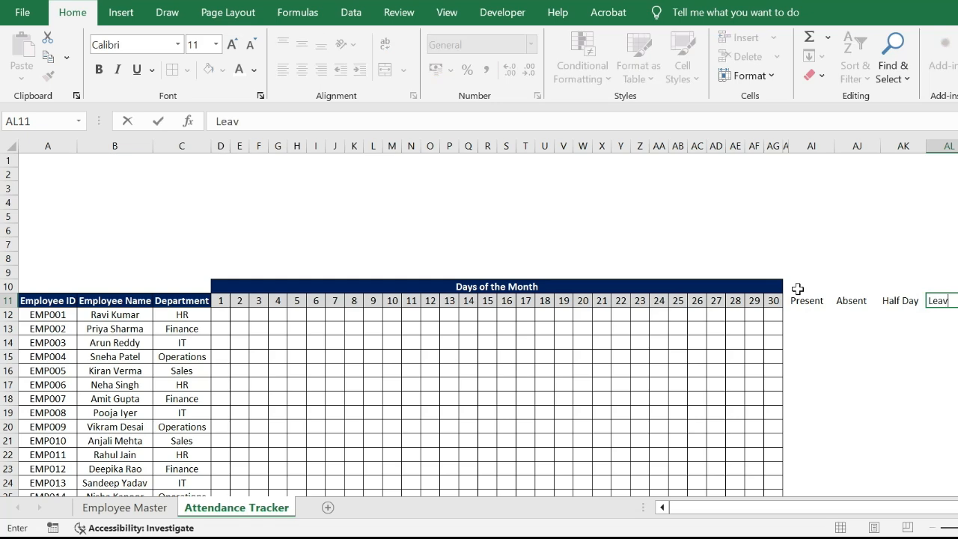
{"action": "key", "text": "Tab"}
{"action": "type", "text": "To"}
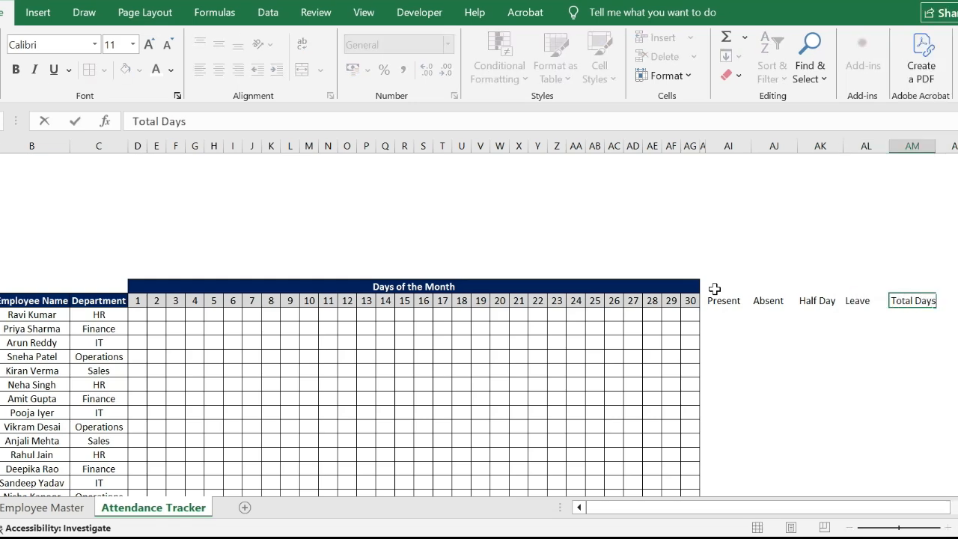
Format the five summary columns with a merged dark blue "Summary" header, bold light grey headings and bordered, centred cells.
{"action": "left_click_drag", "start_coordinate": [719, 300], "coordinate": [815, 300]}
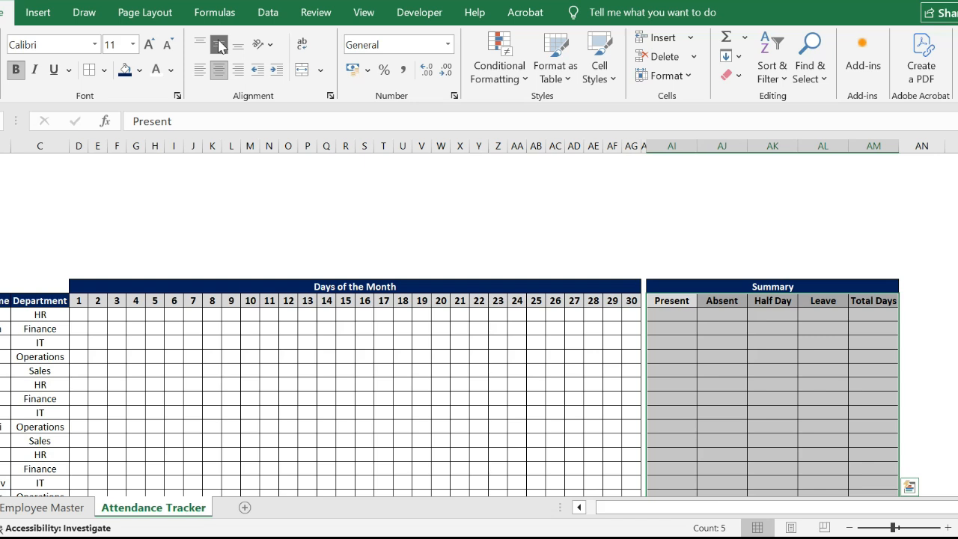
{"action": "key", "text": "Up"}
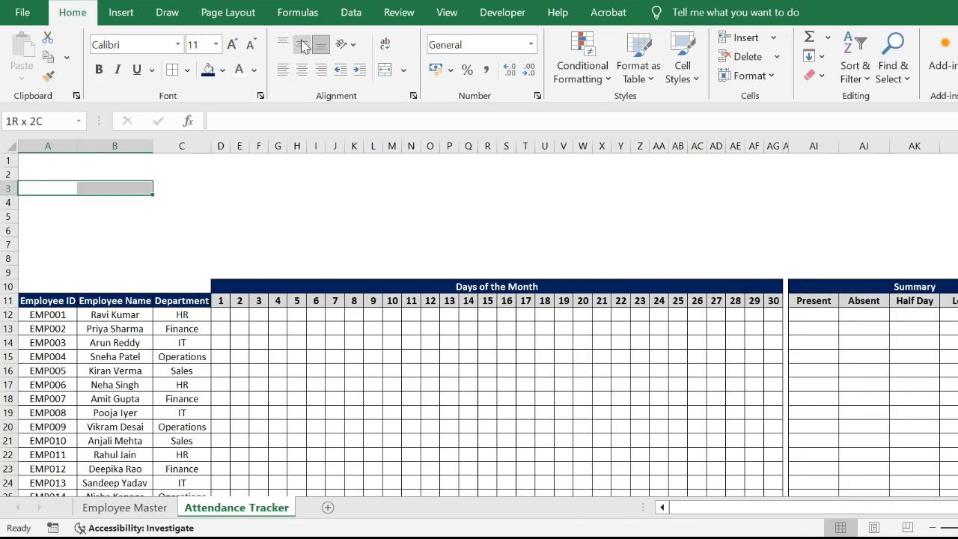
Merge and centre A3:C3 and enter the title "Attendance Codes".
{"action": "key", "text": "shift+Right"}
{"action": "key", "text": "alt+h"}
{"action": "key", "text": "m"}
{"action": "key", "text": "c"}
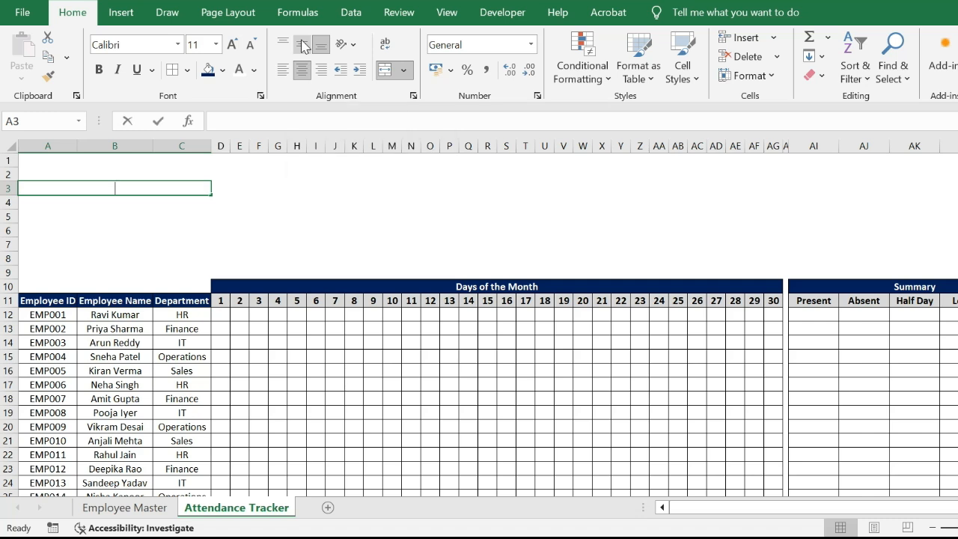
{"action": "type", "text": "Attendanc"}
{"action": "type", "text": "e Codes"}
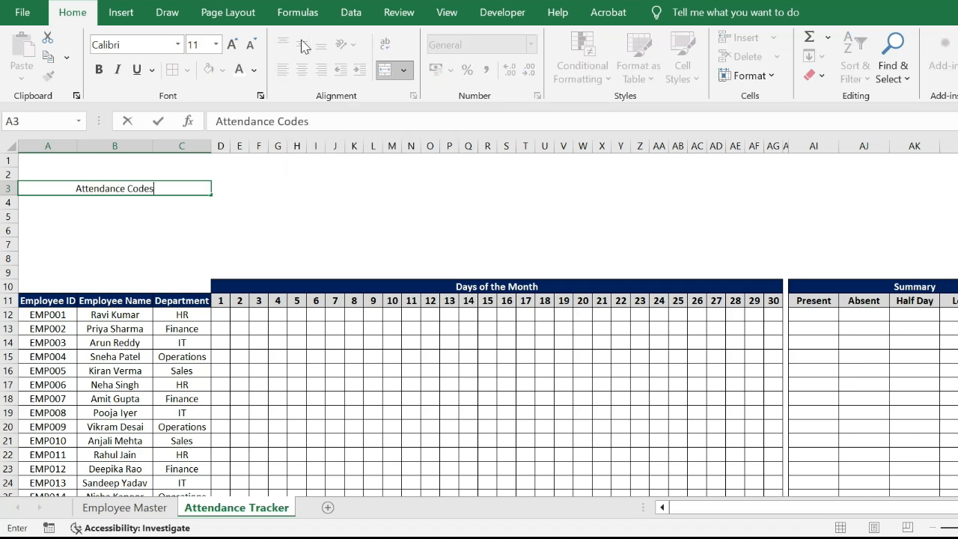
{"action": "key", "text": "Return"}
Build the formatted Code, Status and Color table in A3:C8: P Present green, A Absent orange, L Leave blue, H Half Day yellow.
{"action": "key", "text": "Up"}
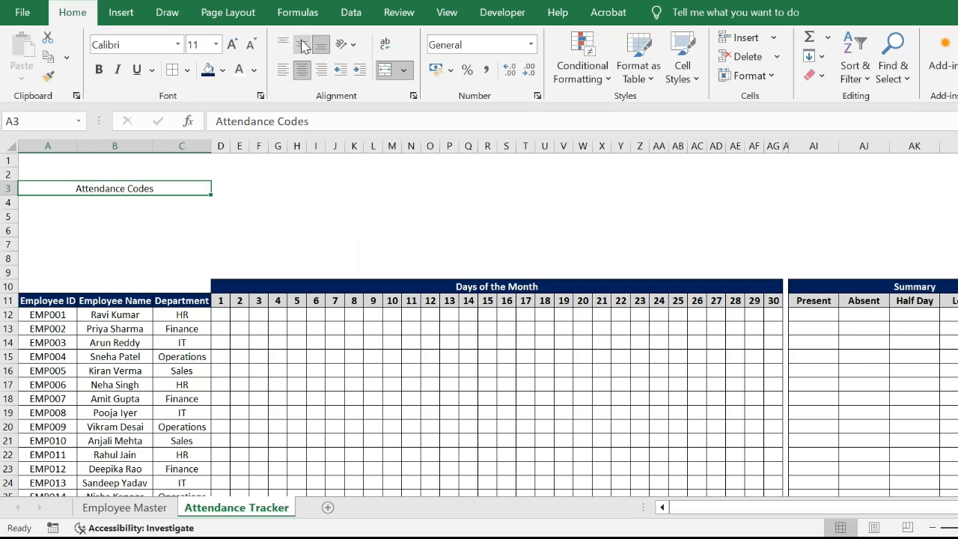
{"action": "key", "text": "Down"}
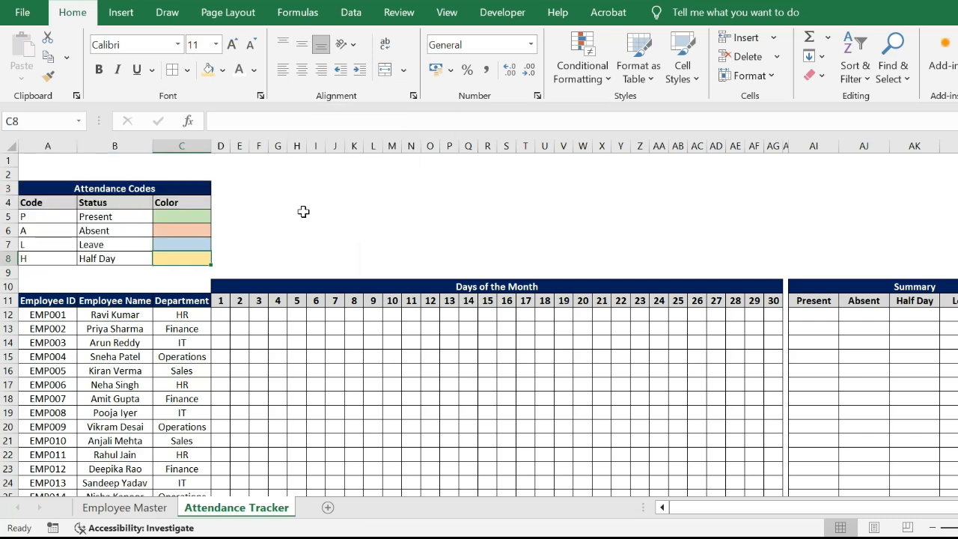
Merge and centre row 1 across the tracker and enter the title "MONTHLY ATTENDANCE TRACKER".
{"action": "left_click", "coordinate": [231, 190]}
{"action": "mouse_move", "coordinate": [9, 160]}
{"action": "left_mouse_down"}
{"action": "mouse_move", "coordinate": [9, 174]}
{"action": "mouse_move", "coordinate": [9, 160]}
{"action": "left_mouse_up"}
{"action": "left_click", "coordinate": [385, 70]}
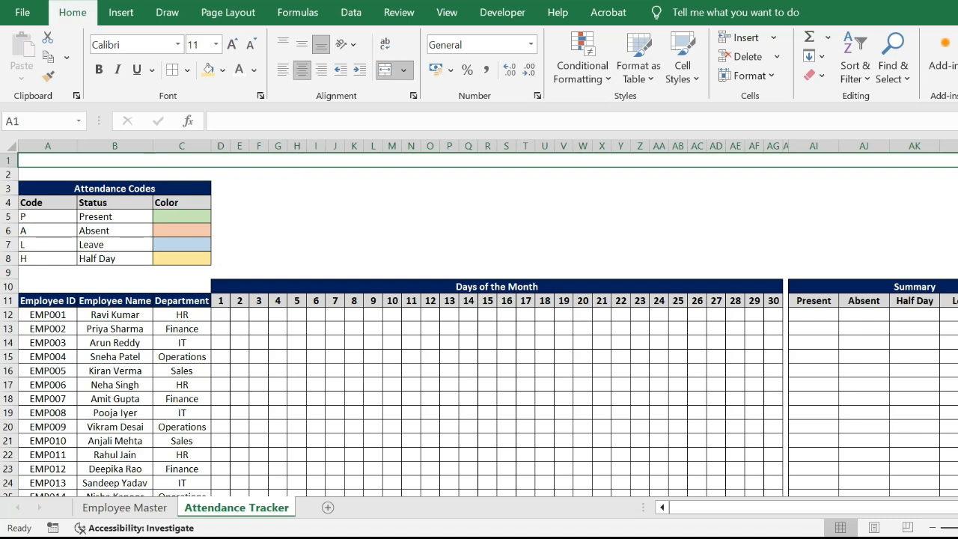
{"action": "type", "text": "MONTHLY ATTEN"}
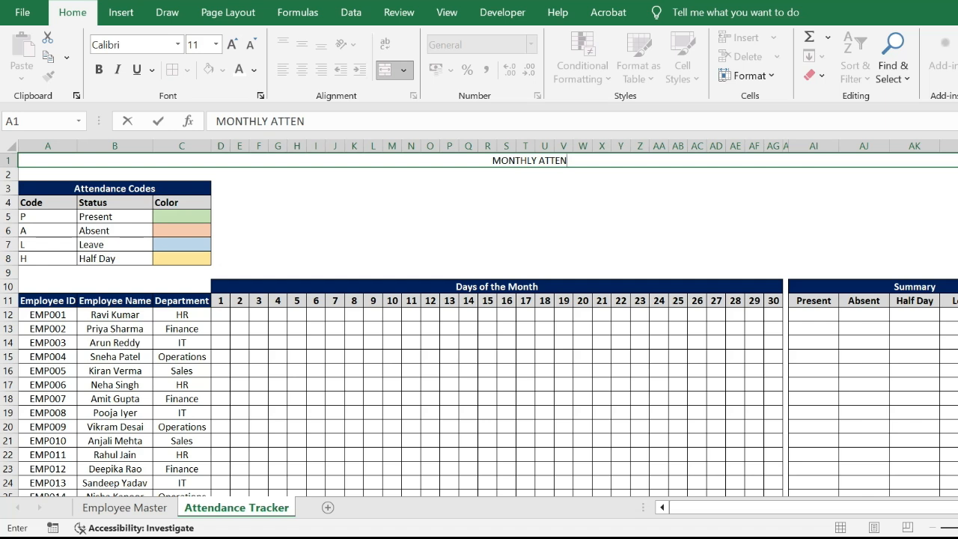
{"action": "type", "text": "DANCE"}
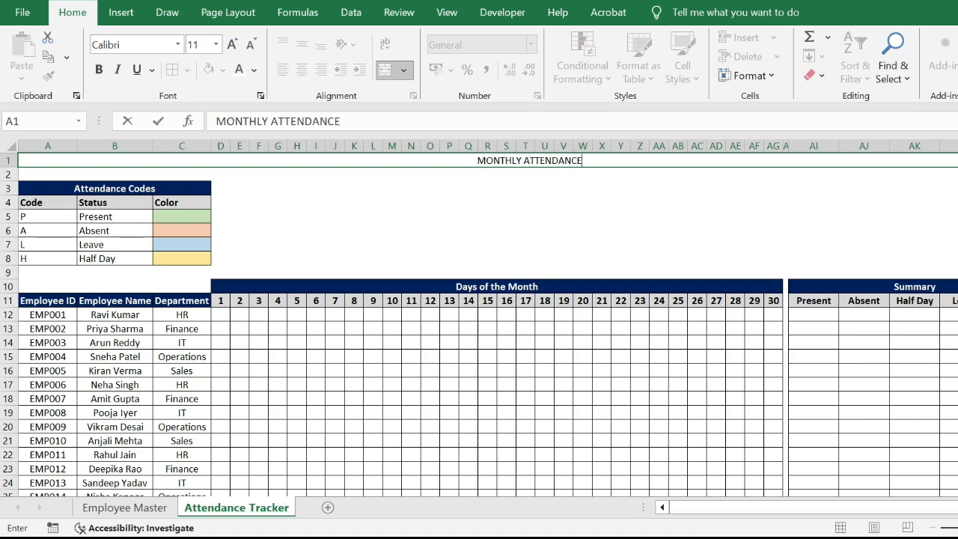
{"action": "type", "text": " TRACKER"}
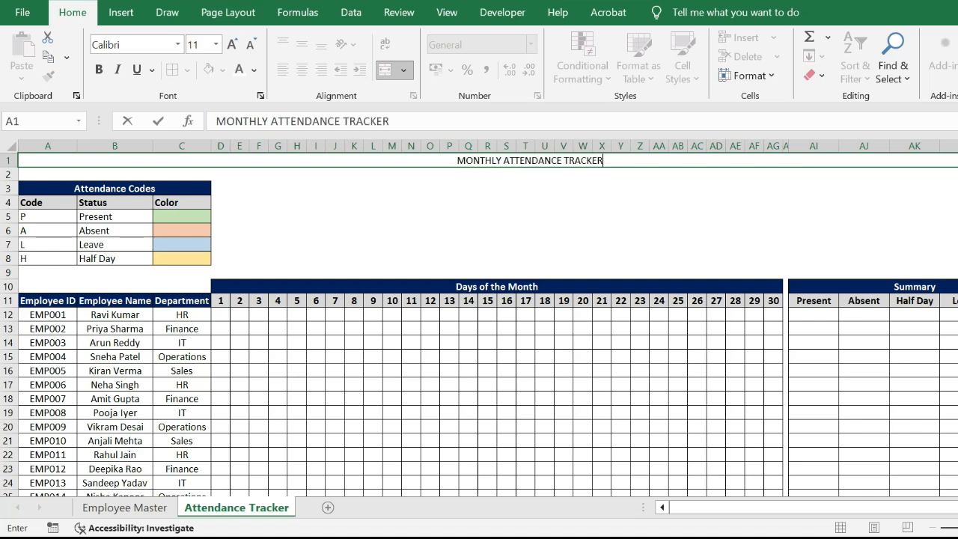
{"action": "key", "text": "Return"}
Make row 1 taller and format the sheet title as large bold white text on a dark blue fill.
{"action": "key", "text": "Up"}
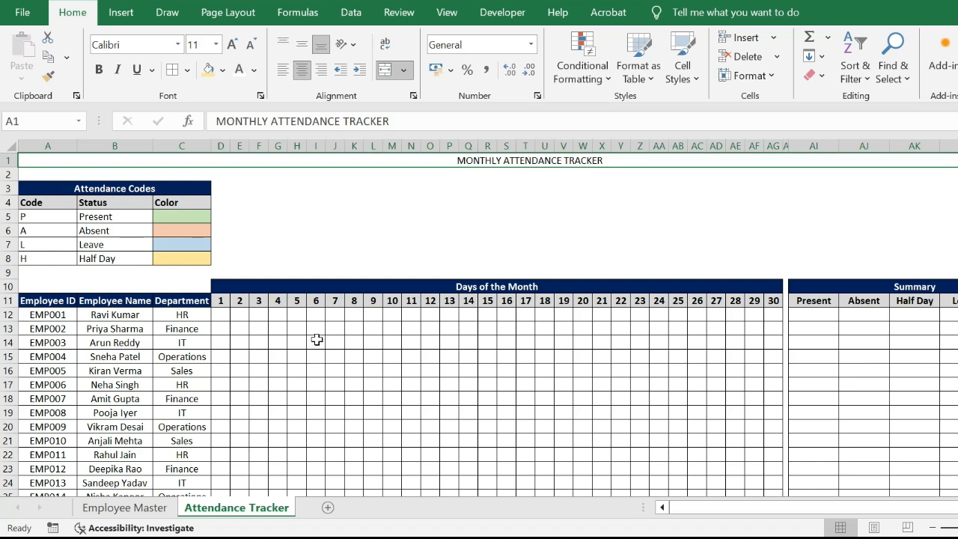
{"action": "left_click_drag", "start_coordinate": [6, 167], "coordinate": [5, 177]}
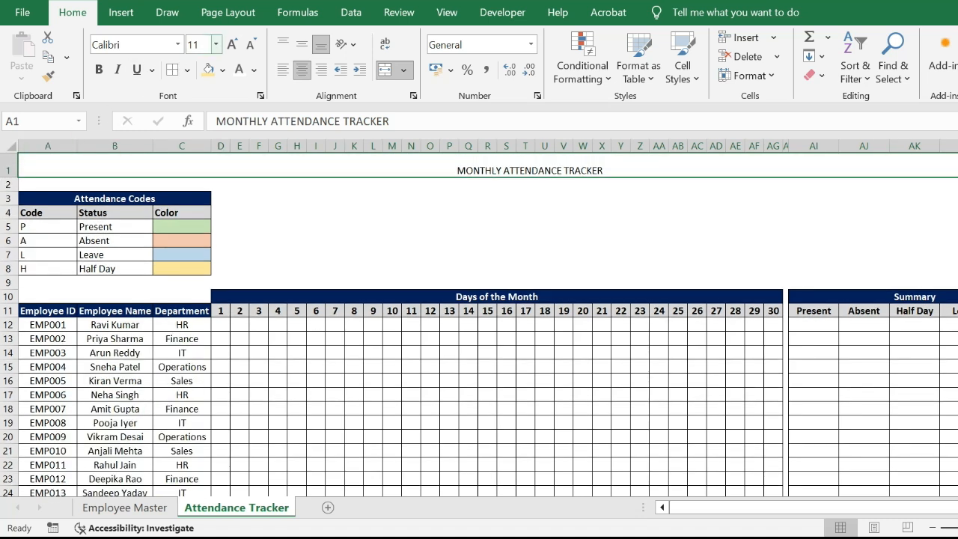
{"action": "left_click", "coordinate": [196, 44]}
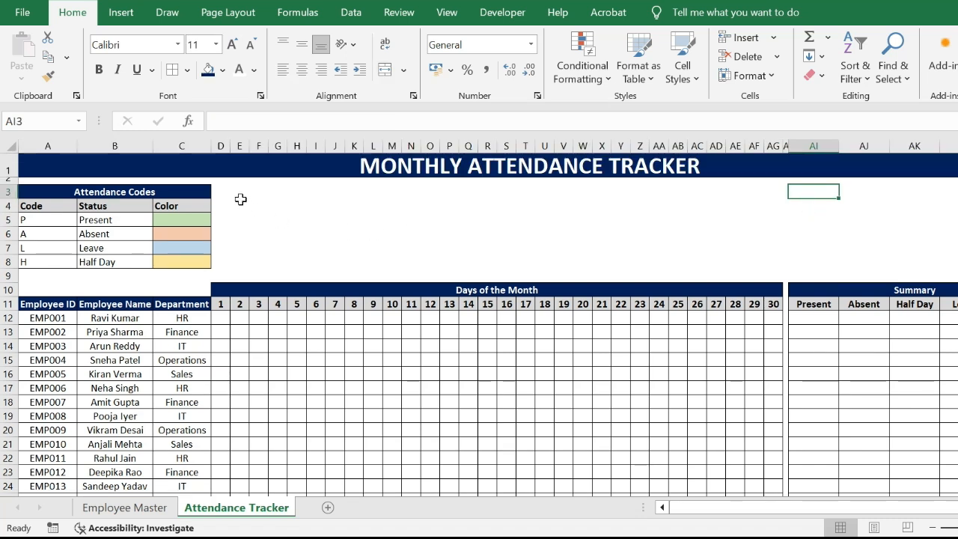
Merge and centre E4:AG5 and enter the company name "ABC TECHNOLOGIES PRIVATE LIMITED" in bold on a light blue fill.
{"action": "left_click_drag", "start_coordinate": [241, 199], "coordinate": [770, 218]}
{"action": "key", "text": "alt+h"}
{"action": "key", "text": "m"}
{"action": "key", "text": "c"}
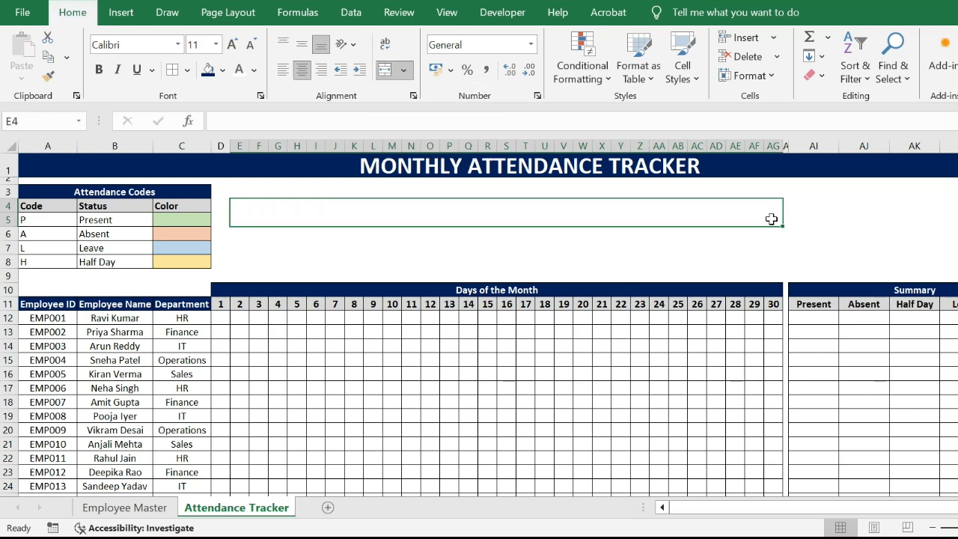
{"action": "type", "text": "ABC T"}
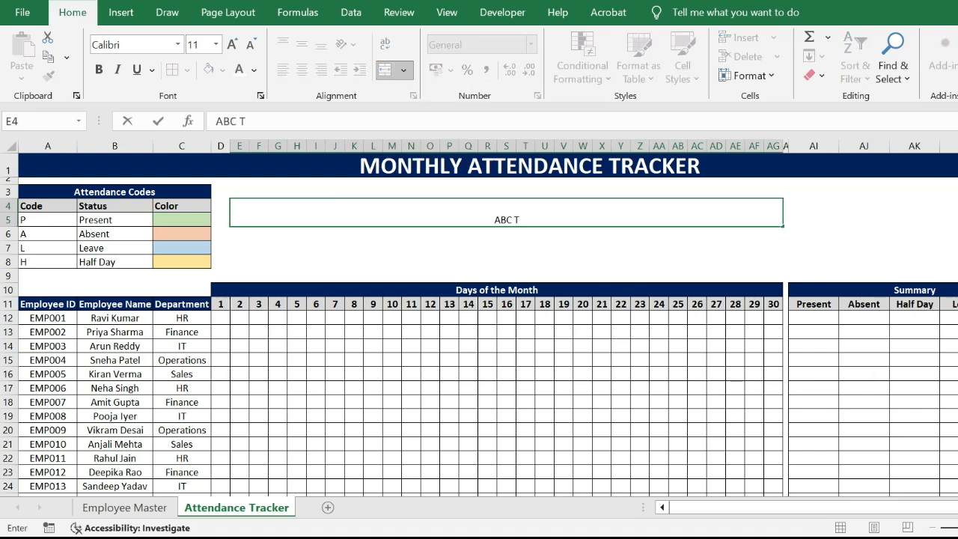
{"action": "type", "text": "ECHNOLOGIES PRIVATE LIMITED"}
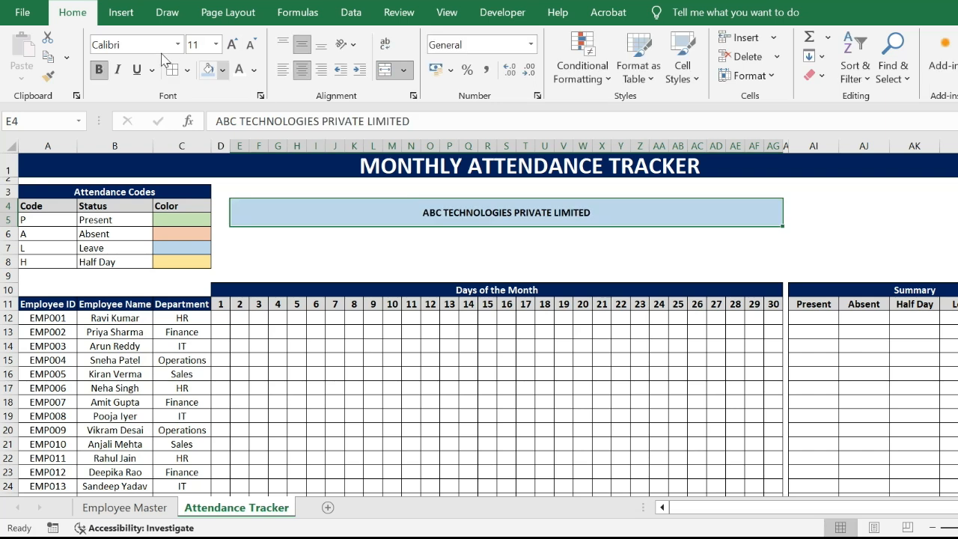
Set the company name's font size to 18.
{"action": "left_click", "coordinate": [195, 44]}
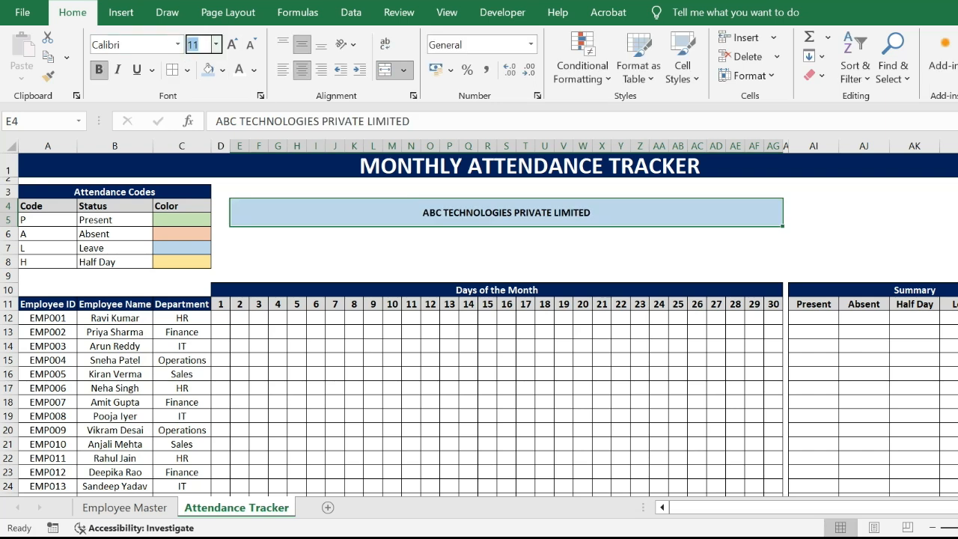
{"action": "key", "text": "Return"}
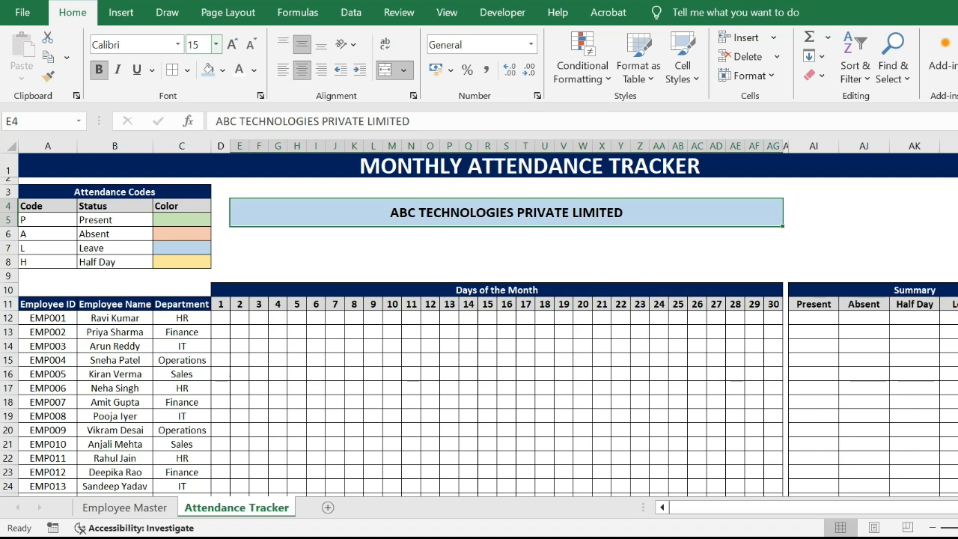
{"action": "left_click", "coordinate": [196, 45]}
{"action": "key", "text": "Return"}
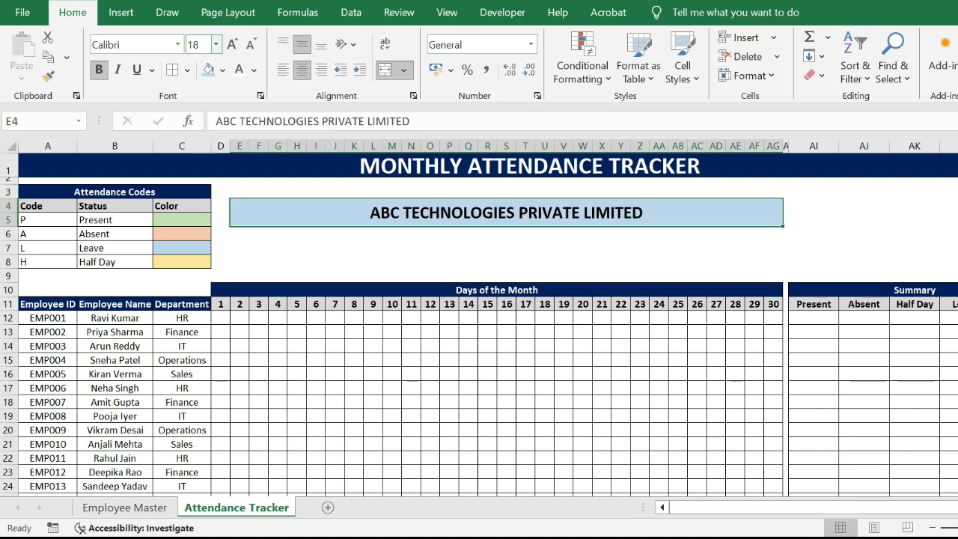
Enter "Month" in AJ4 and "June-2026" in AK4, formatted as bold white text on dark blue.
{"action": "left_click", "coordinate": [845, 206]}
{"action": "type", "text": "Month\tJune-2026"}
{"action": "left_click", "coordinate": [446, 322]}
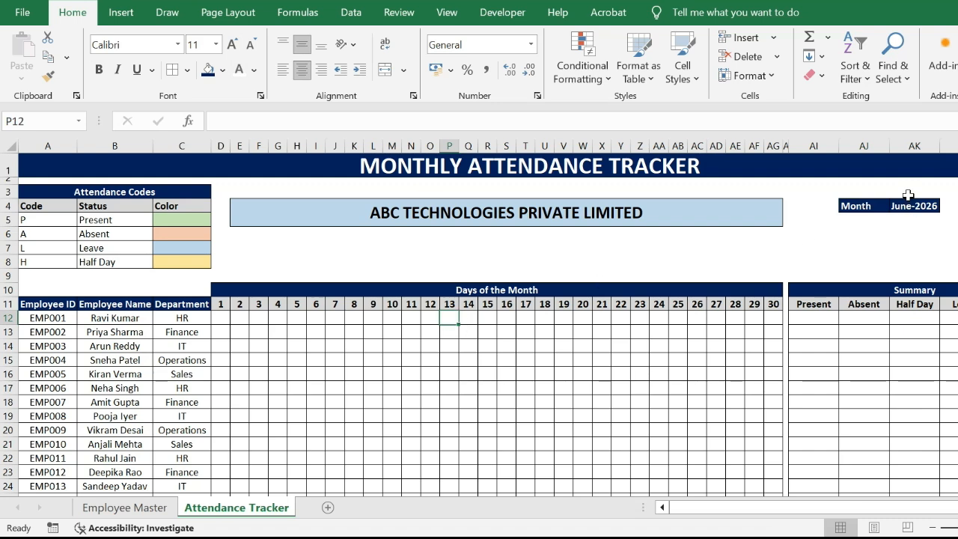
Add list data validation to the attendance grid D12:AG111 with the source P,A,L,H.
{"action": "scroll", "coordinate": [752, 293], "scroll_direction": "up", "scroll_amount": 2}
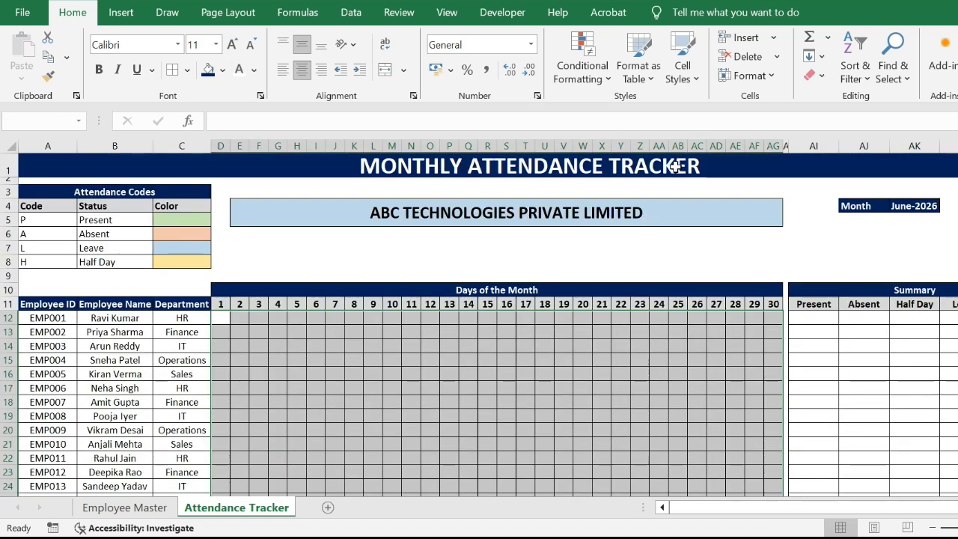
{"action": "left_click", "coordinate": [351, 12]}
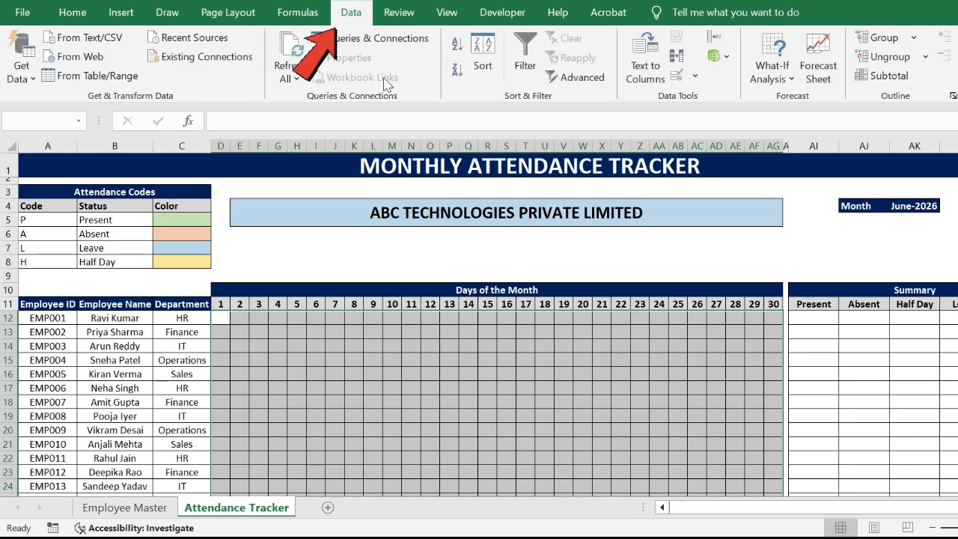
{"action": "left_click", "coordinate": [676, 75]}
{"action": "left_click", "coordinate": [332, 150]}
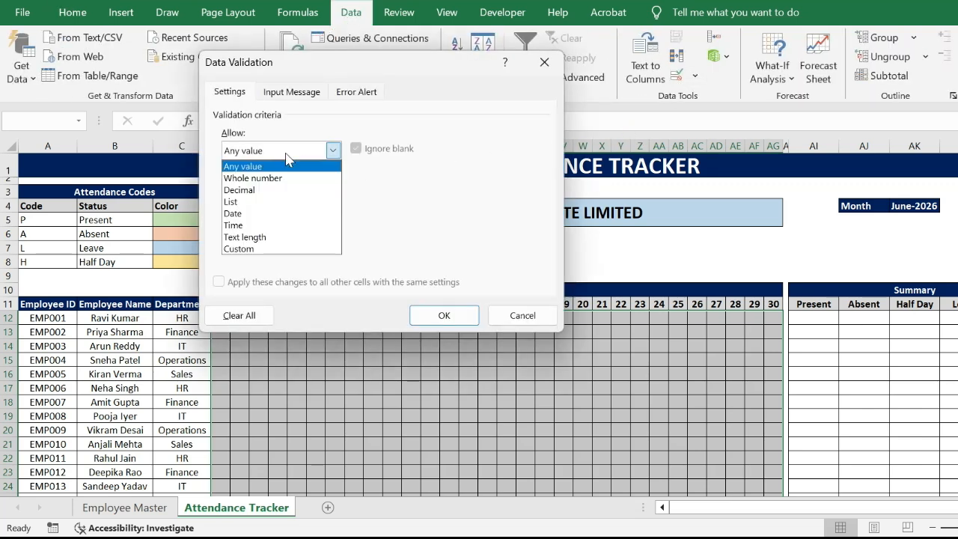
{"action": "left_click", "coordinate": [274, 202]}
{"action": "left_click", "coordinate": [276, 222]}
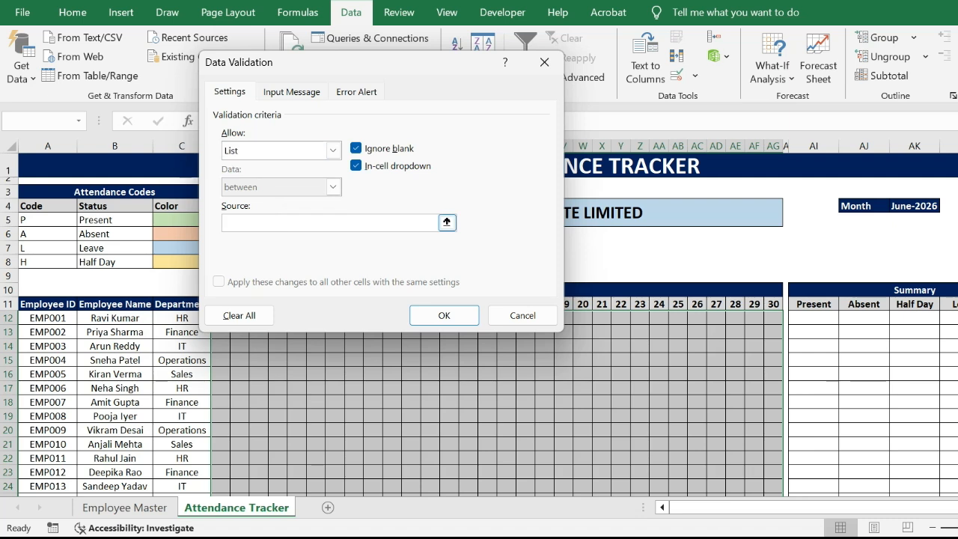
{"action": "type", "text": "P,A"}
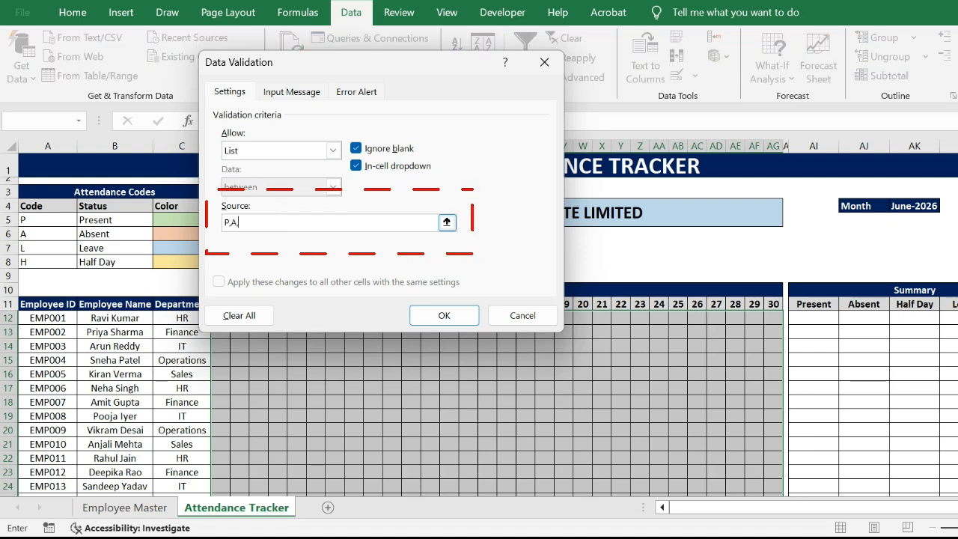
{"action": "type", "text": ",L,H"}
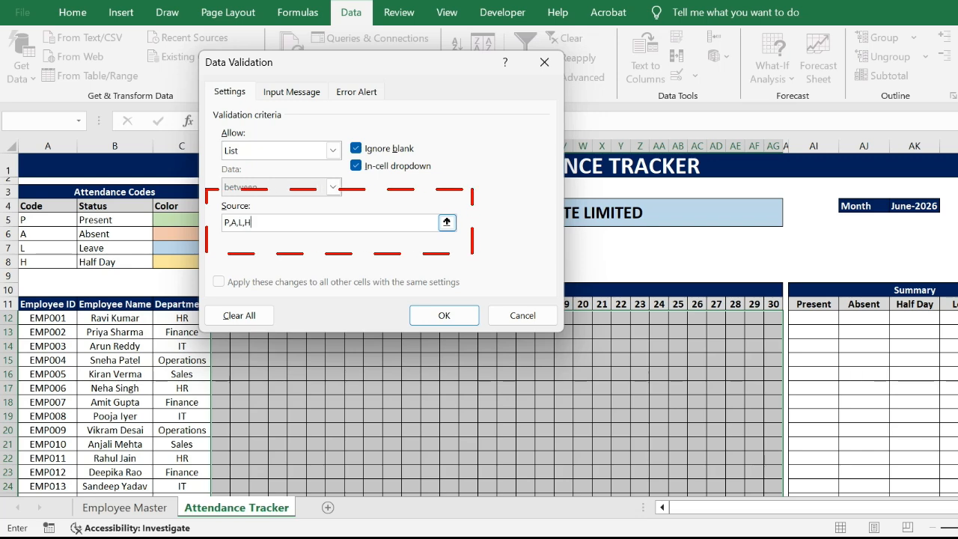
{"action": "key", "text": "Return"}
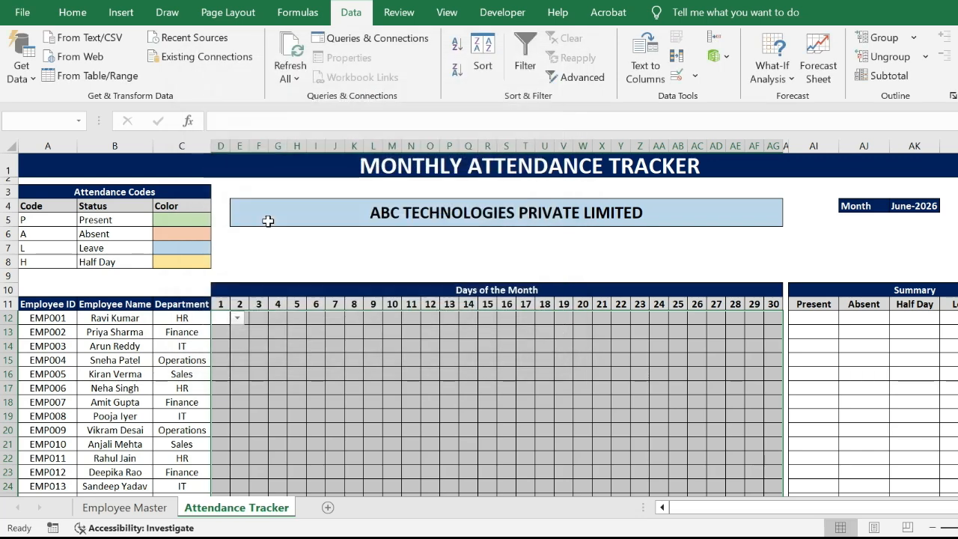
Try the code dropdowns in row 12 by choosing P for day 1, A for day 2, L for day 3 and H for day 4.
{"action": "key", "text": "Up"}
{"action": "key", "text": "Down"}
{"action": "key", "text": "alt+Down"}
{"action": "key", "text": "Return"}
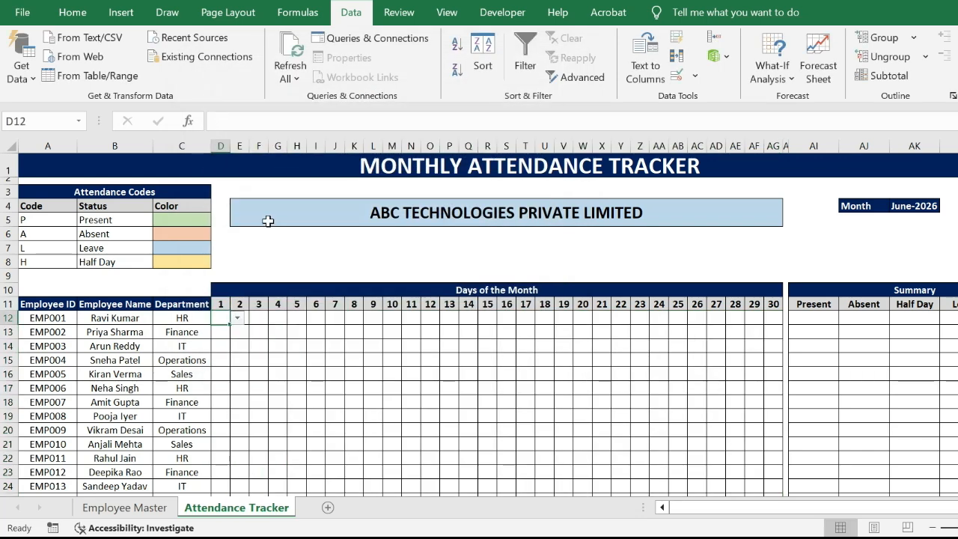
{"action": "key", "text": "Right"}
{"action": "key", "text": "alt+Down"}
{"action": "key", "text": "Down"}
{"action": "key", "text": "Return"}
{"action": "key", "text": "Right"}
{"action": "key", "text": "alt+Down"}
{"action": "key", "text": "Down"}
{"action": "key", "text": "Down"}
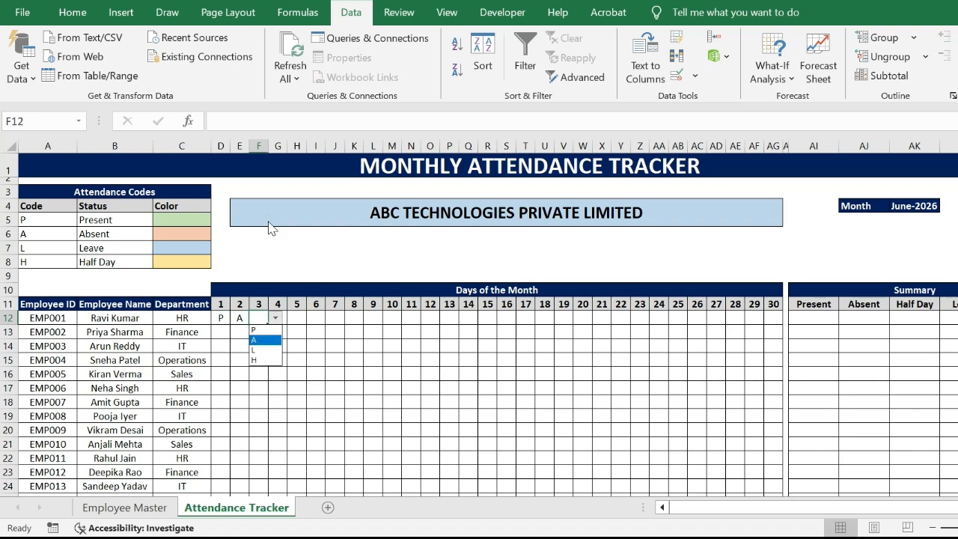
{"action": "key", "text": "Return"}
{"action": "key", "text": "Right"}
{"action": "key", "text": "alt+Down"}
{"action": "key", "text": "Down"}
{"action": "key", "text": "Down"}
{"action": "key", "text": "Down"}
{"action": "key", "text": "Return"}
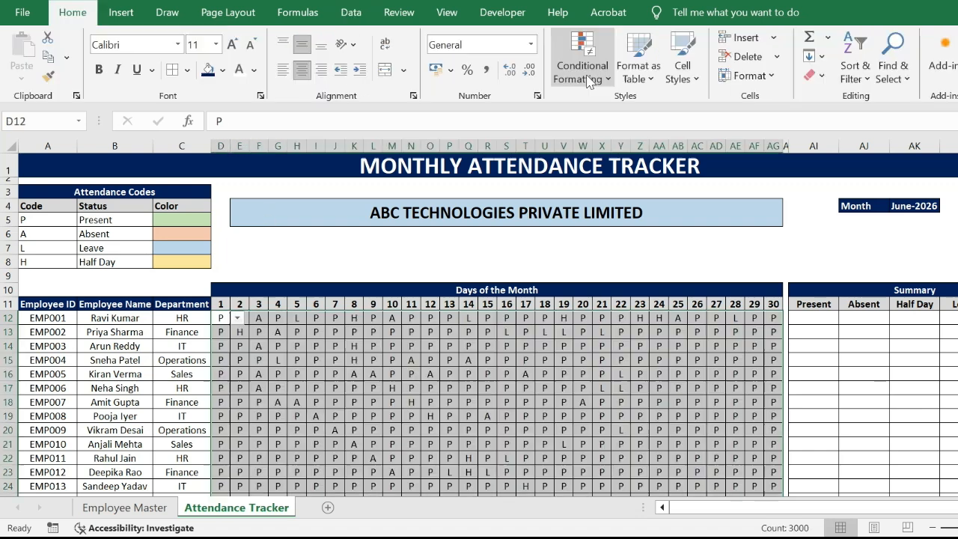
Apply cell-value conditional formatting rules to D12:AG111 that fill P light green, A orange, L light blue and H yellow.
{"action": "left_click", "coordinate": [583, 69]}
{"action": "left_click", "coordinate": [602, 258]}
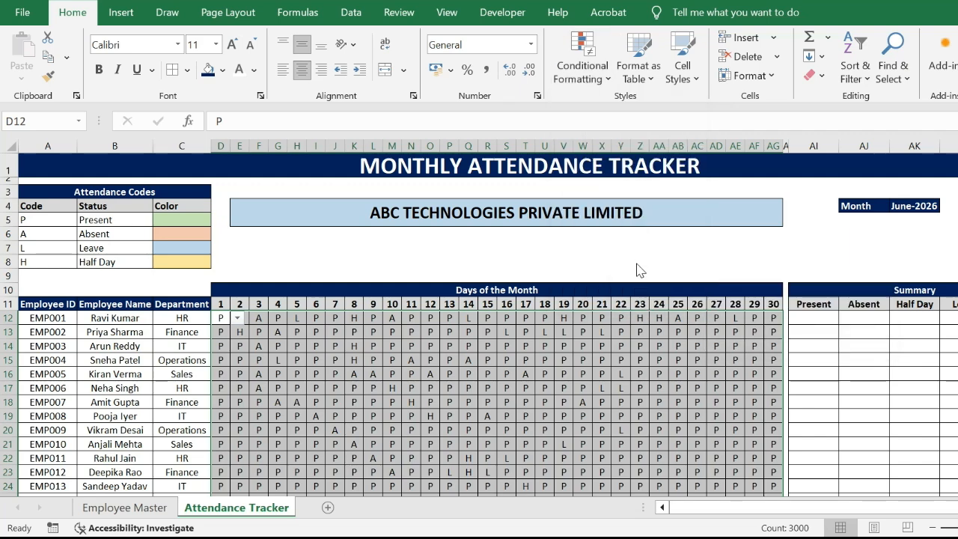
{"action": "left_click_drag", "start_coordinate": [365, 46], "coordinate": [534, 111]}
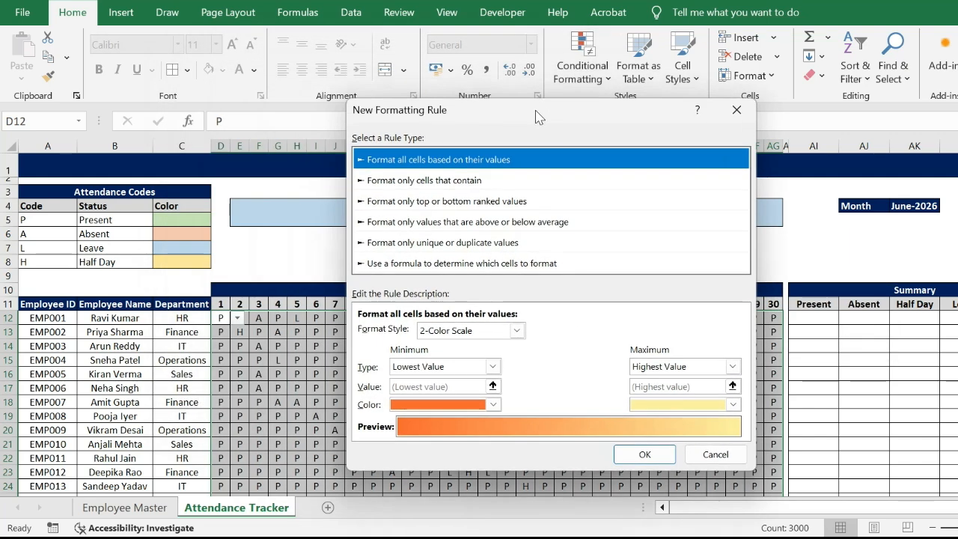
{"action": "left_click", "coordinate": [442, 181]}
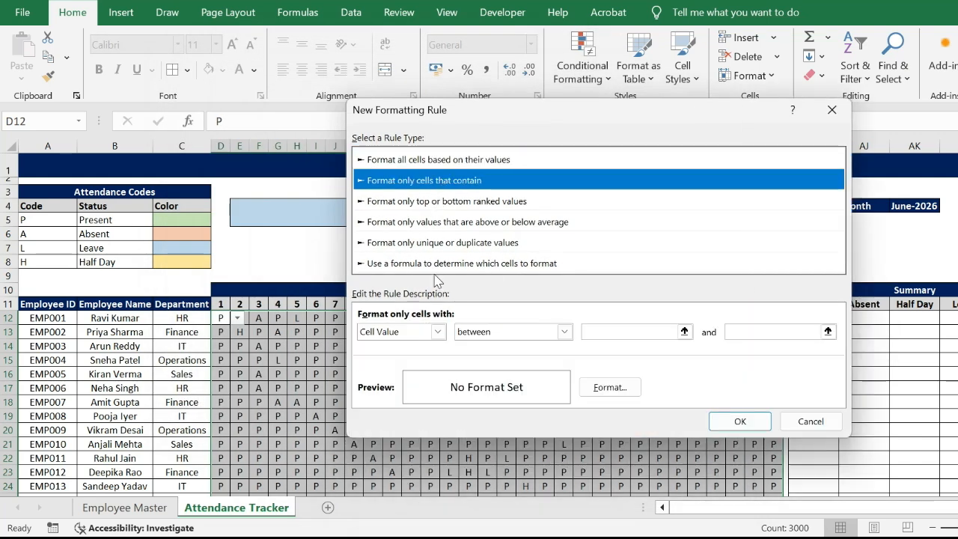
{"action": "left_click", "coordinate": [479, 334]}
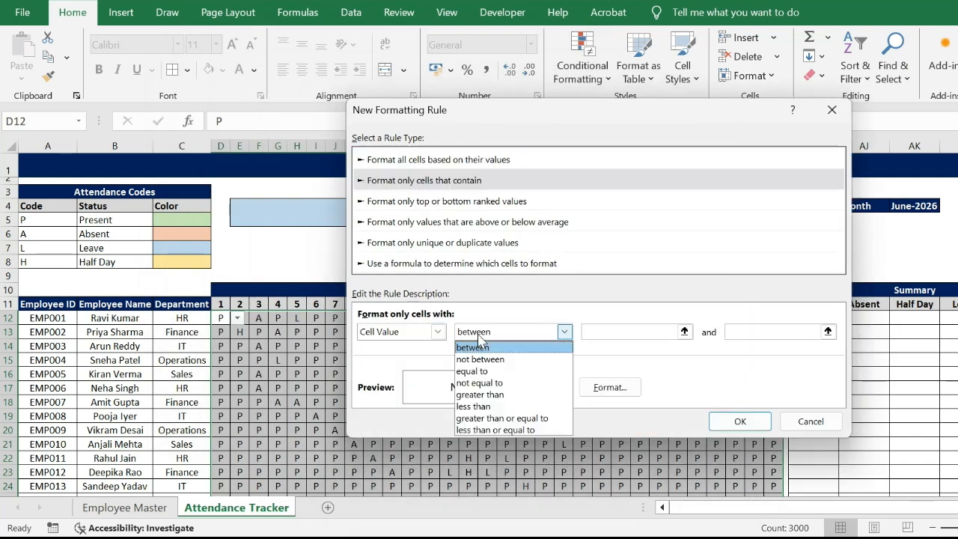
{"action": "left_click", "coordinate": [488, 372]}
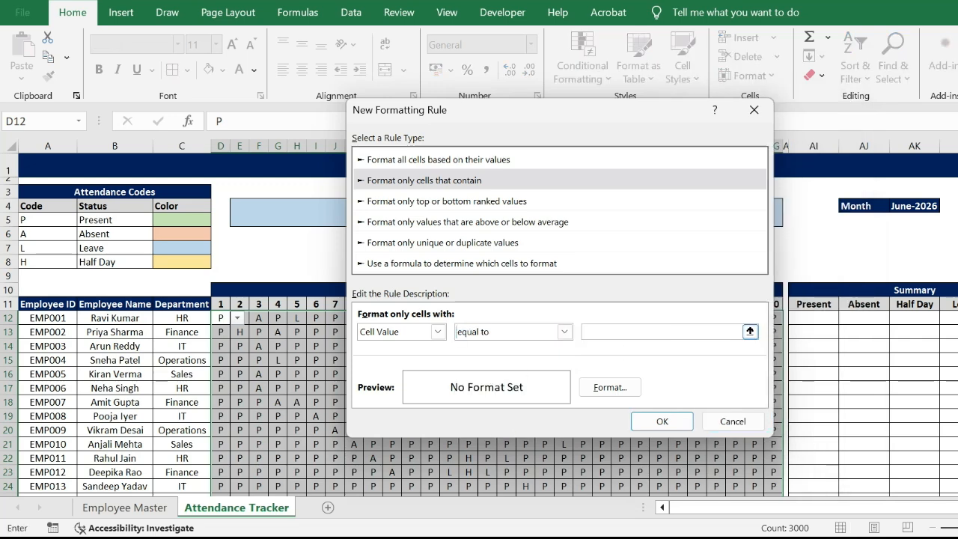
{"action": "left_click", "coordinate": [602, 389]}
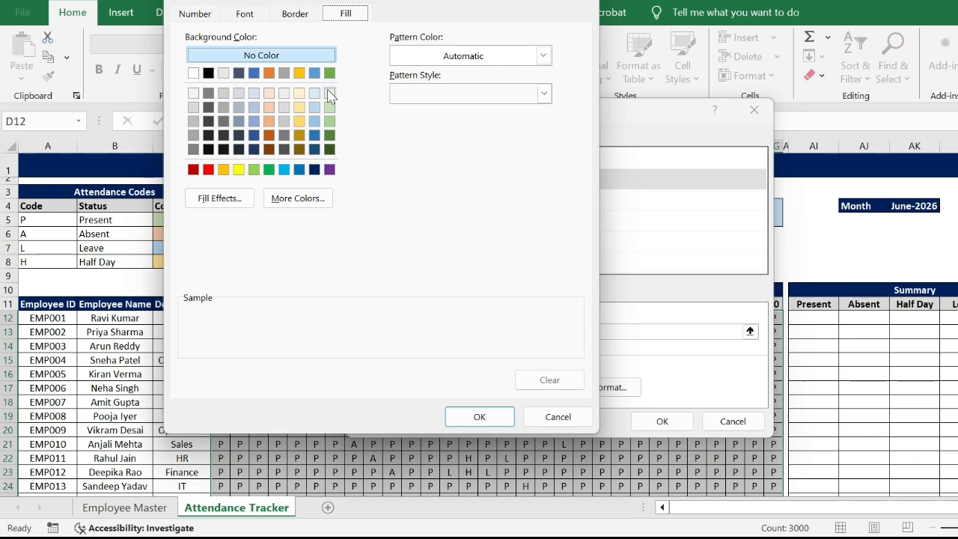
{"action": "left_click", "coordinate": [330, 107]}
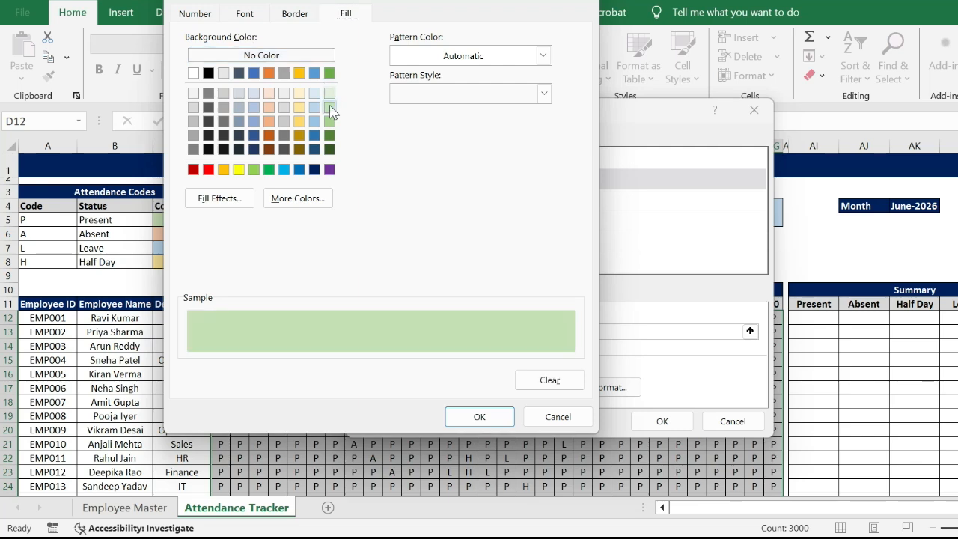
{"action": "left_click", "coordinate": [478, 417]}
{"action": "left_click", "coordinate": [662, 422]}
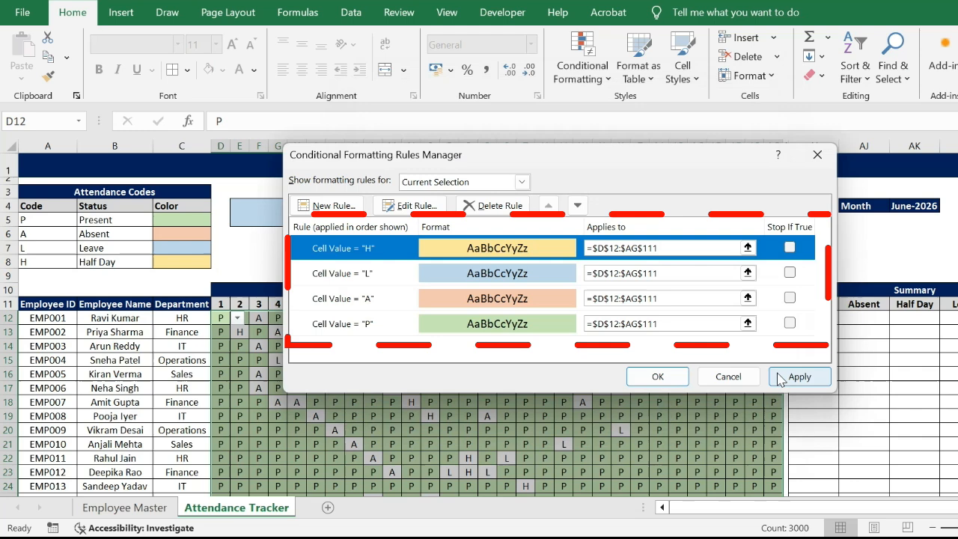
{"action": "left_click", "coordinate": [779, 380]}
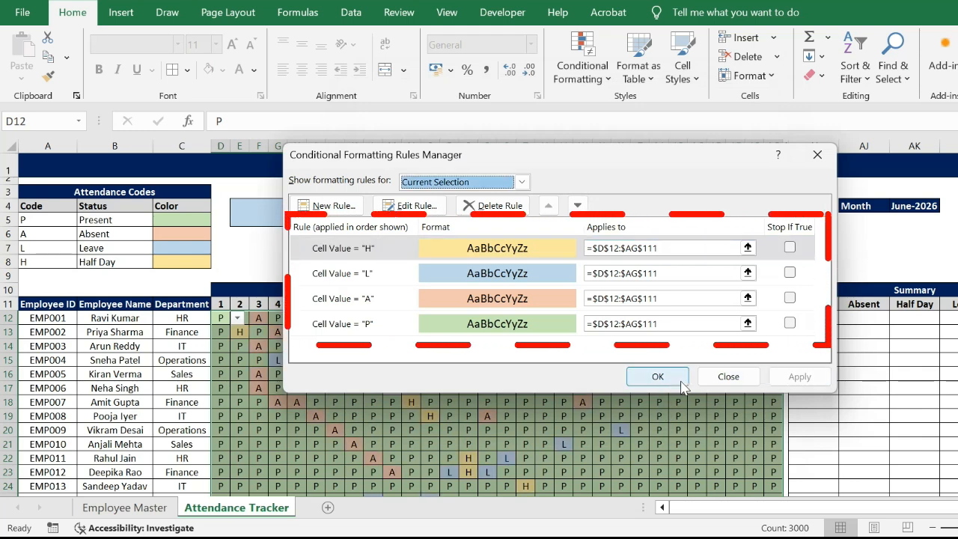
{"action": "left_click", "coordinate": [658, 377]}
Change the day 19 codes through their dropdowns to A in V15 and L in V17.
{"action": "left_click", "coordinate": [563, 360]}
{"action": "left_click", "coordinate": [580, 360]}
{"action": "key", "text": "Down"}
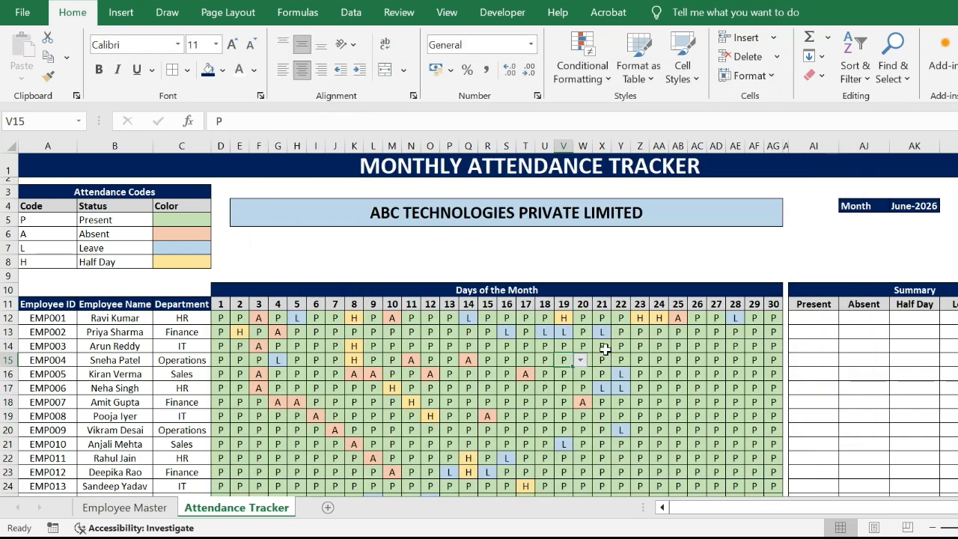
{"action": "key", "text": "Return"}
{"action": "key", "text": "Down"}
{"action": "key", "text": "Down"}
{"action": "key", "text": "alt+Down"}
{"action": "key", "text": "Down"}
{"action": "key", "text": "Down"}
{"action": "key", "text": "Return"}
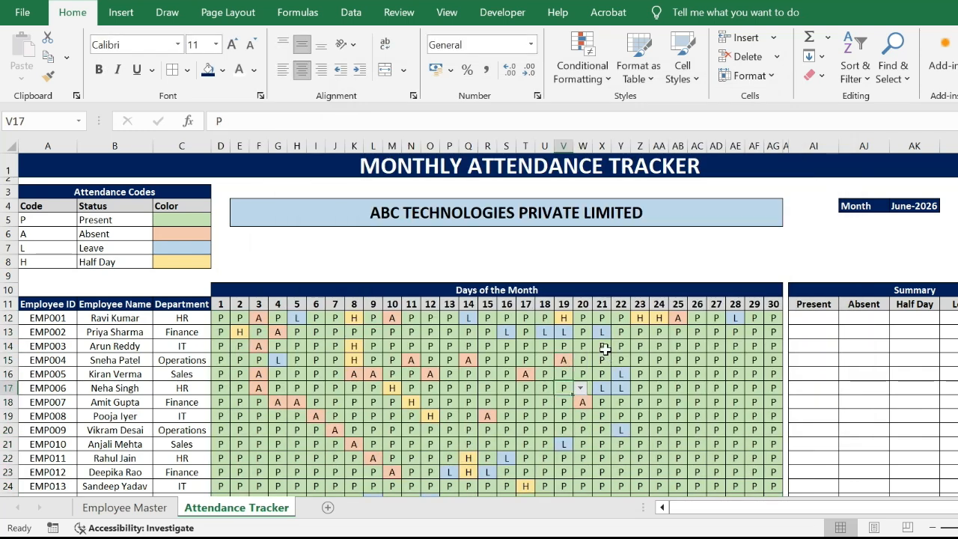
Enter COUNTIF formulas over D12:AG12 in row 12 of the summary for Present ("P"), Absent, Half Day and Leave ("L").
{"action": "left_click", "coordinate": [828, 321]}
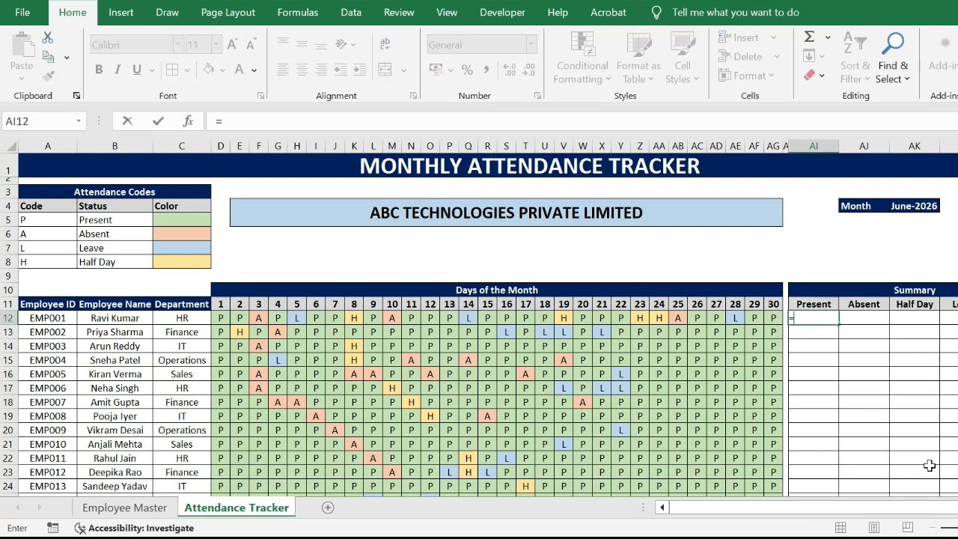
{"action": "type", "text": "=COUN"}
{"action": "key", "text": "Down"}
{"action": "key", "text": "Down"}
{"action": "type", "text": "TIF("}
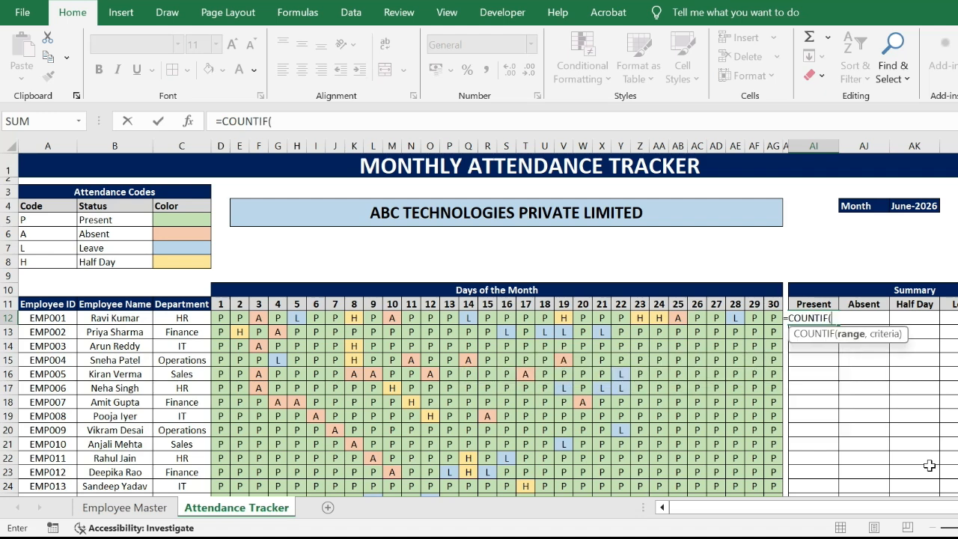
{"action": "key", "text": "Left"}
{"action": "key", "text": "ctrl+Left"}
{"action": "key", "text": "ctrl+shift+Right"}
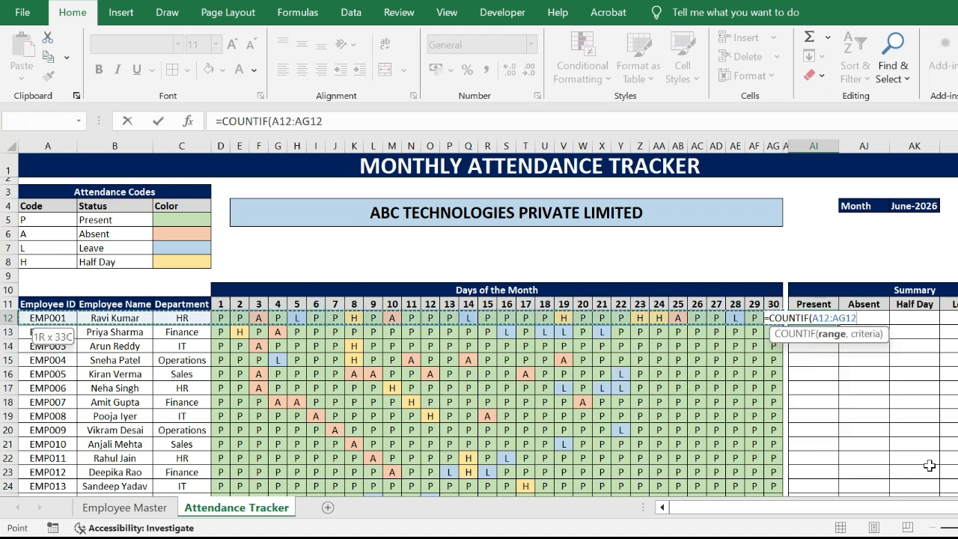
{"action": "key", "text": "shift+Right"}
{"action": "key", "text": "shift+Right"}
{"action": "key", "text": "shift+Right"}
{"action": "key", "text": "shift+Right"}
{"action": "key", "text": "shift+Left"}
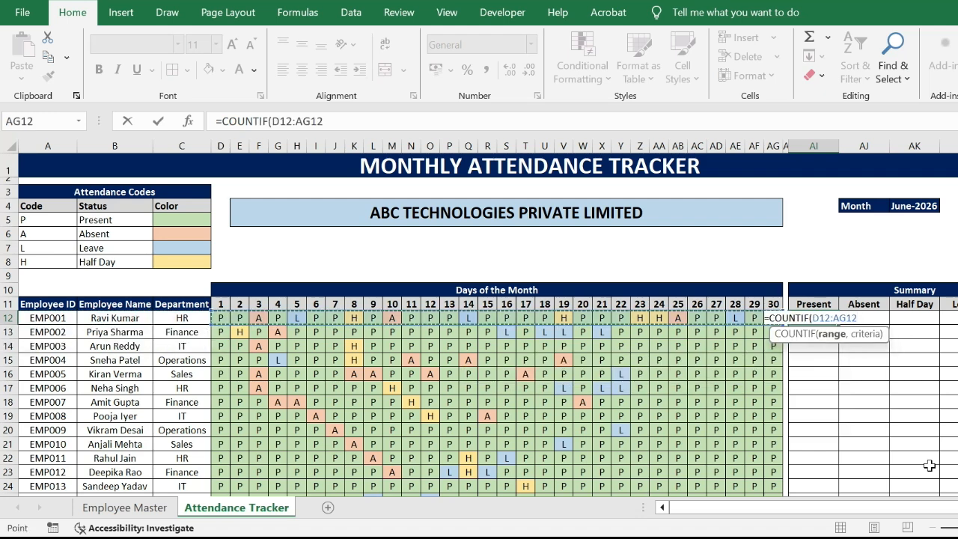
{"action": "type", "text": ",\""}
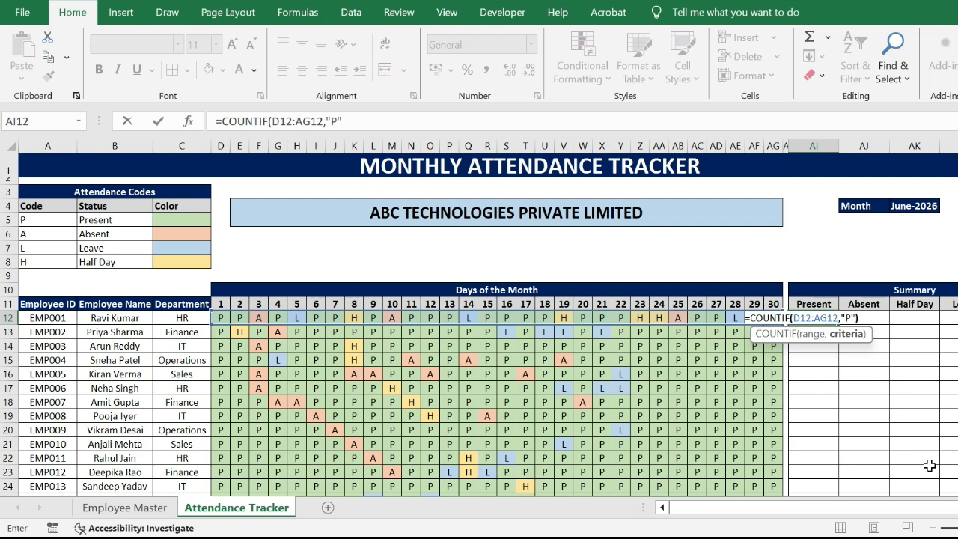
{"action": "type", "text": "P\")"}
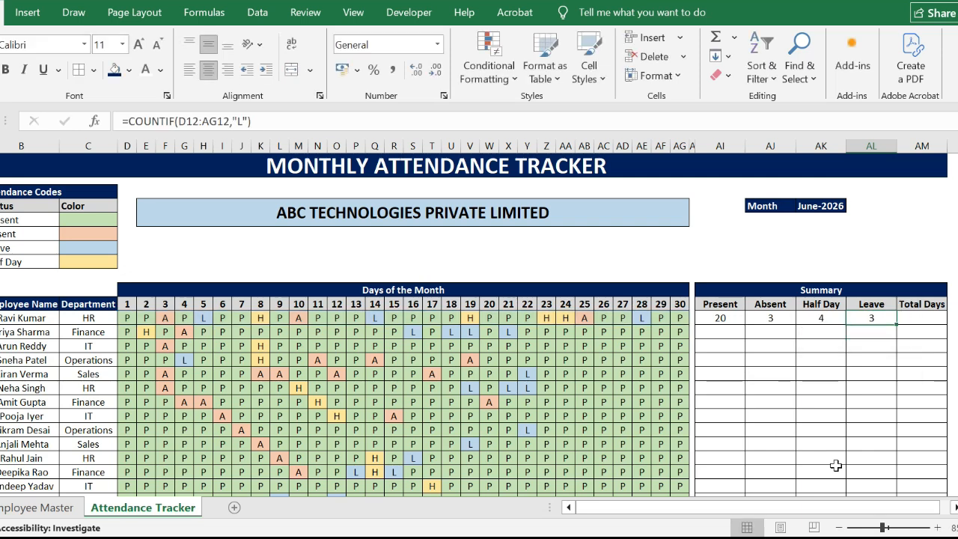
{"action": "key", "text": "Right"}
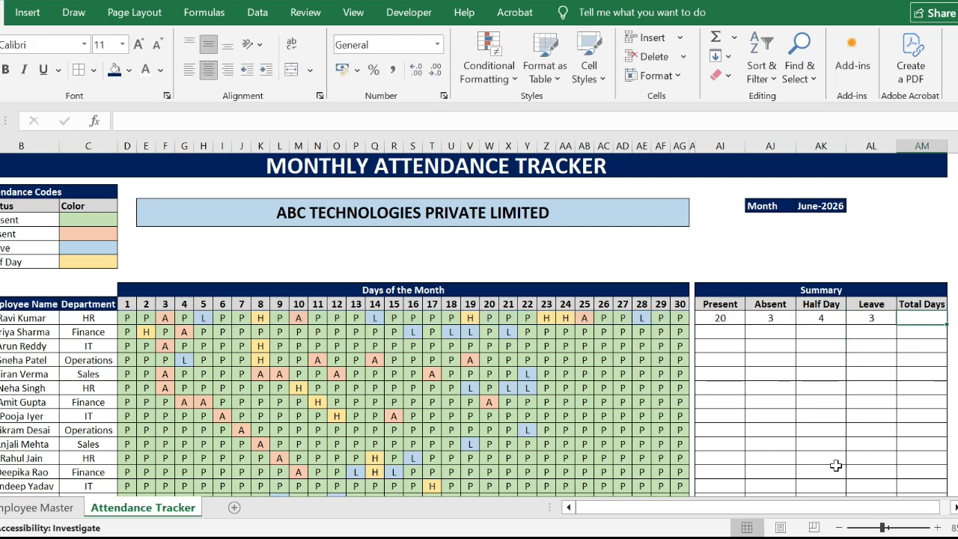
Enter a SUM formula over AI12:AL12 in AM12 to calculate the first employee's Total Days.
{"action": "type", "text": "=SUM("}
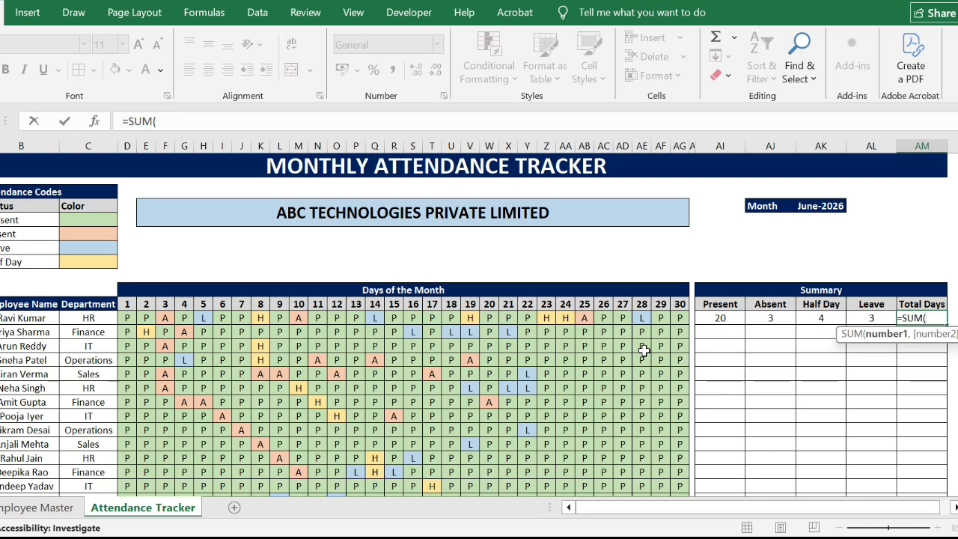
{"action": "key", "text": "Escape"}
{"action": "type", "text": "=SUM("}
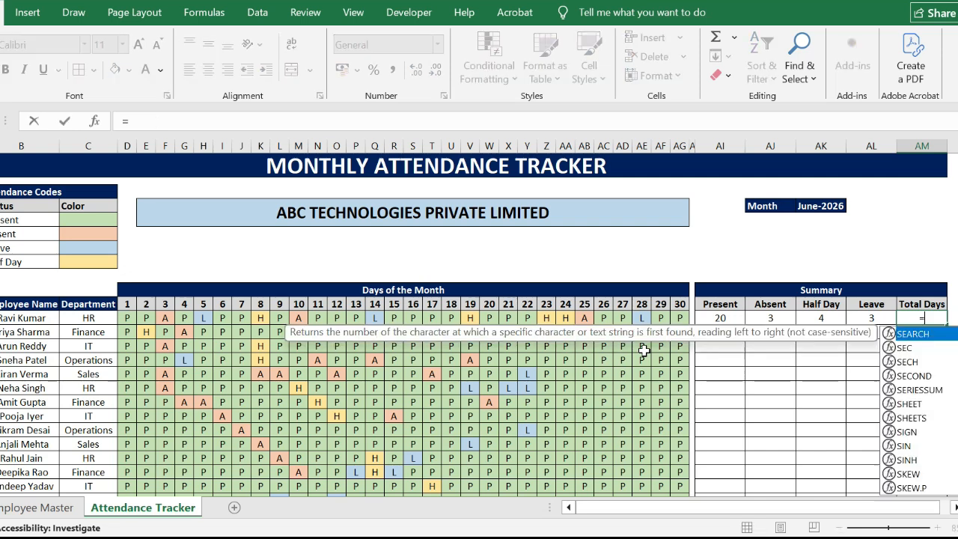
{"action": "key", "text": "Left"}
{"action": "key", "text": "shift+Left"}
{"action": "key", "text": "shift+Left"}
{"action": "key", "text": "shift+Left"}
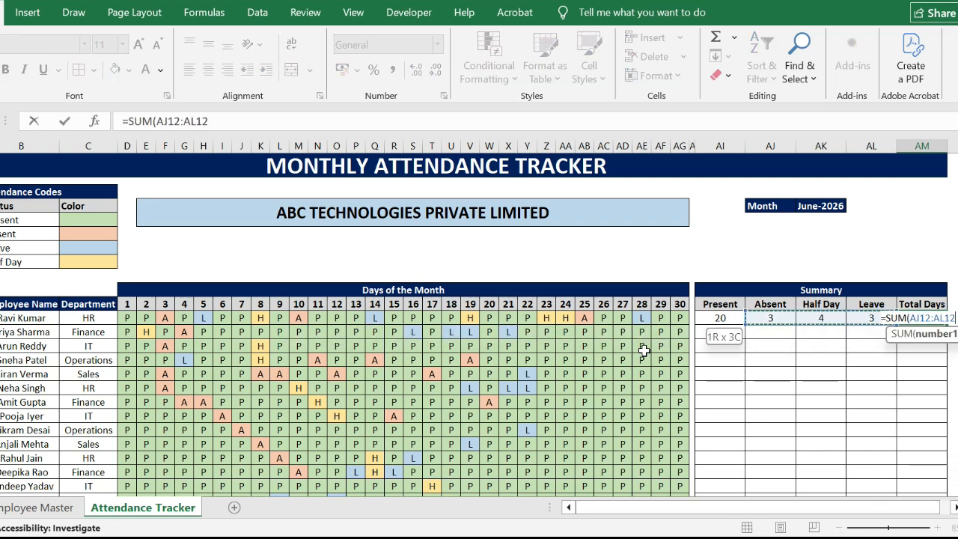
{"action": "key", "text": "Return"}
Fill the summary formulas in AI12:AM12 down through all the employee rows.
{"action": "key", "text": "Up"}
{"action": "key", "text": "Left"}
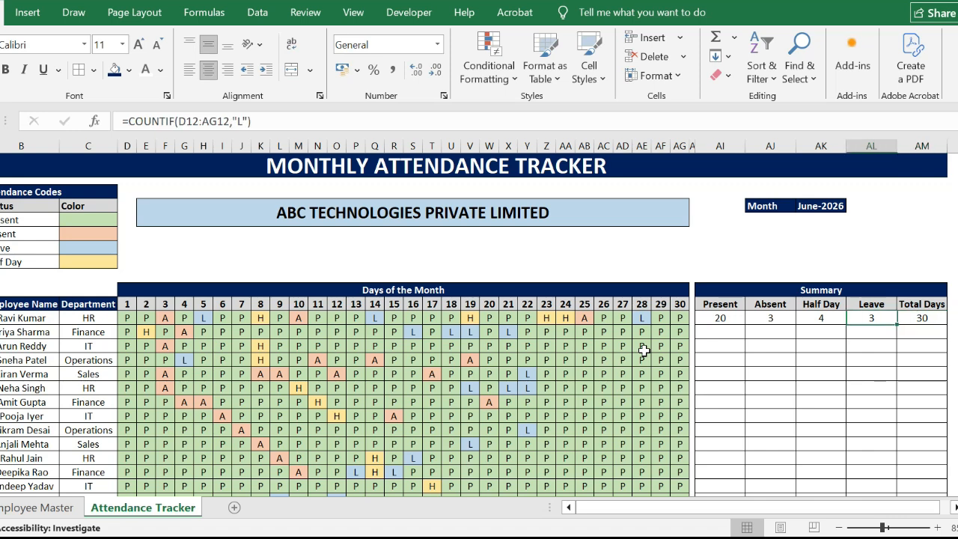
{"action": "key", "text": "Left"}
{"action": "key", "text": "Left"}
{"action": "key", "text": "shift+Right"}
{"action": "key", "text": "shift+Right"}
{"action": "key", "text": "shift+Right"}
{"action": "key", "text": "shift+Right"}
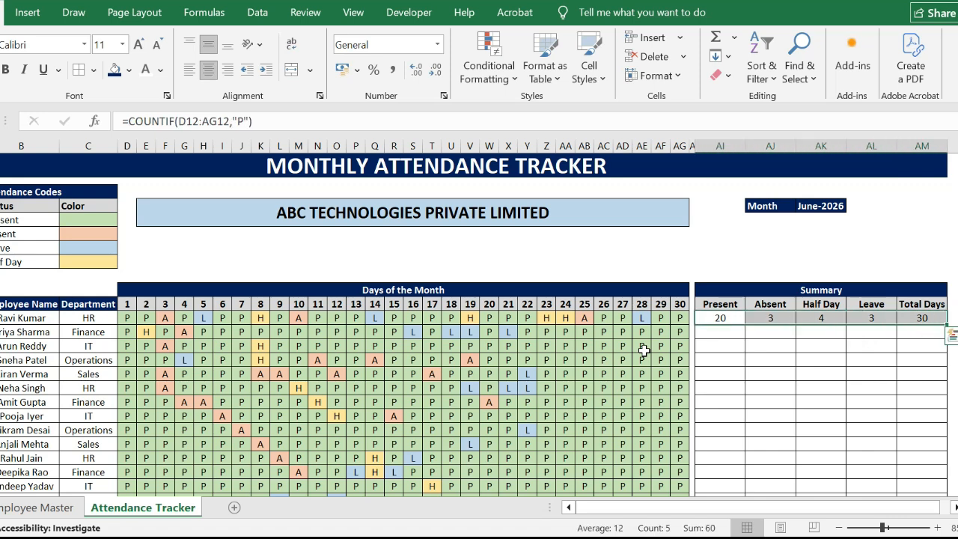
{"action": "double_click", "coordinate": [947, 323]}
{"action": "key", "text": "ctrl+Up"}
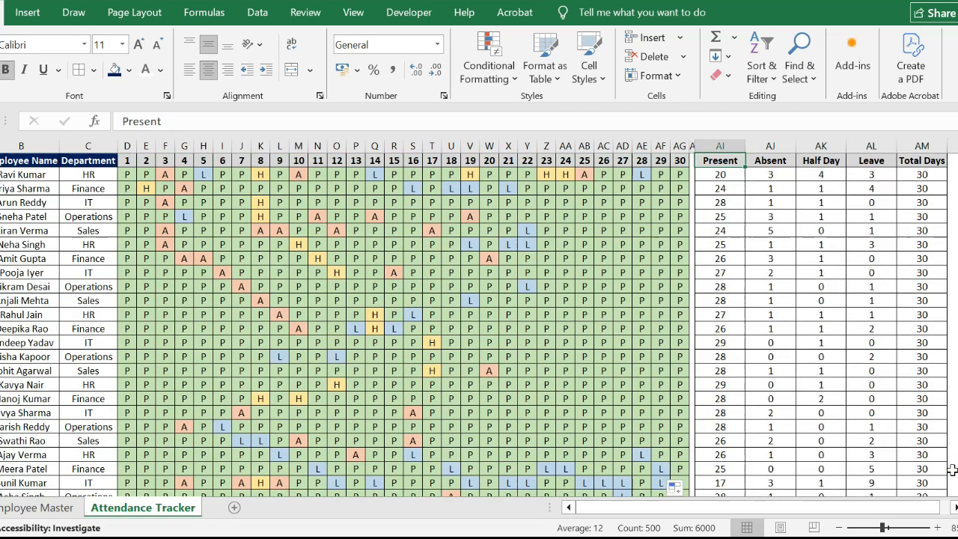
{"action": "key", "text": "Down"}
{"action": "key", "text": "Left"}
{"action": "key", "text": "Left"}
{"action": "key", "text": "Up"}
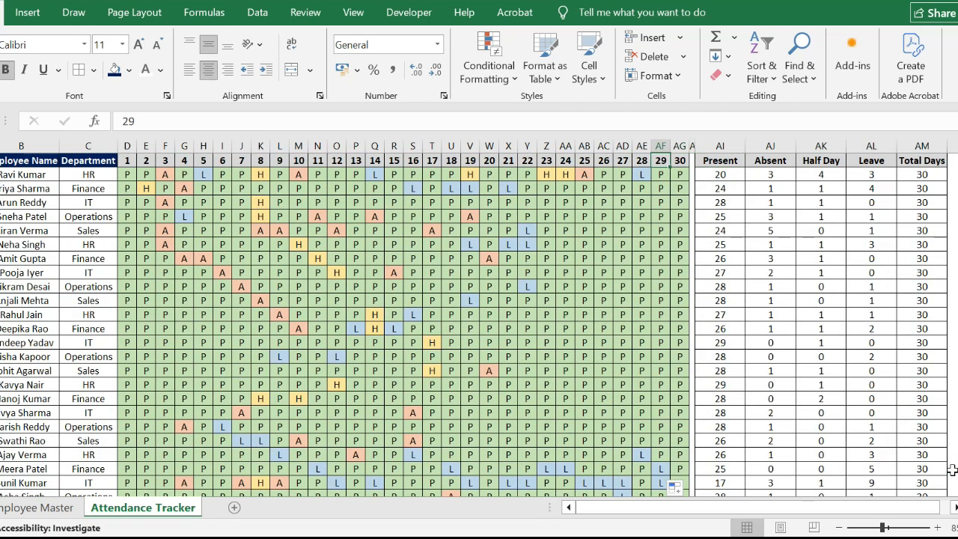
{"action": "key", "text": "ctrl+Up"}
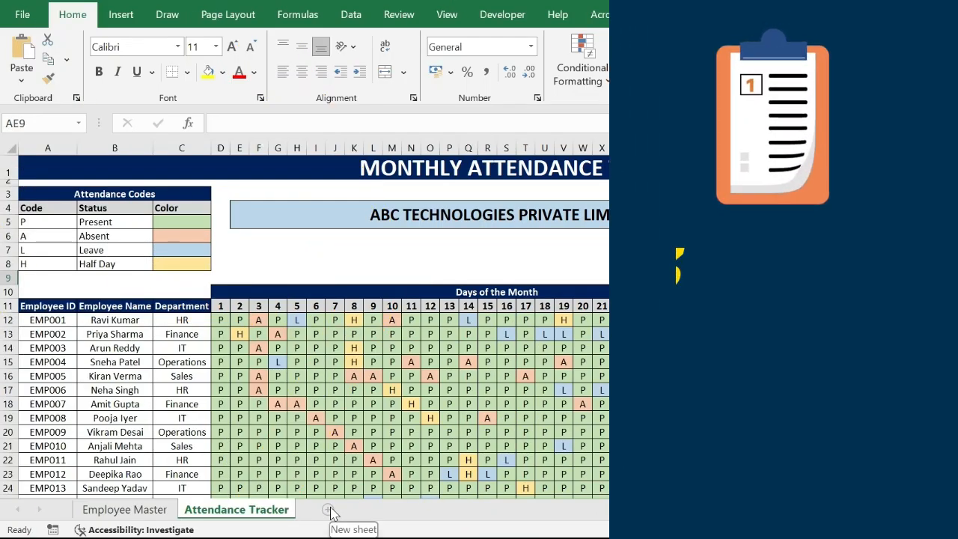
Add a new worksheet after Attendance Tracker and name it Leave Tracker.
{"action": "left_click", "coordinate": [330, 509]}
{"action": "double_click", "coordinate": [320, 509]}
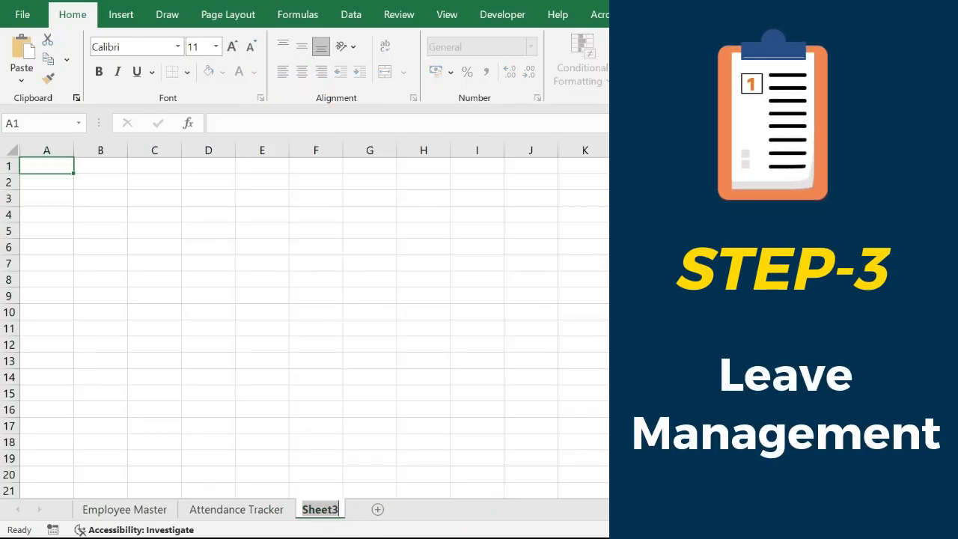
{"action": "type", "text": "Leave "}
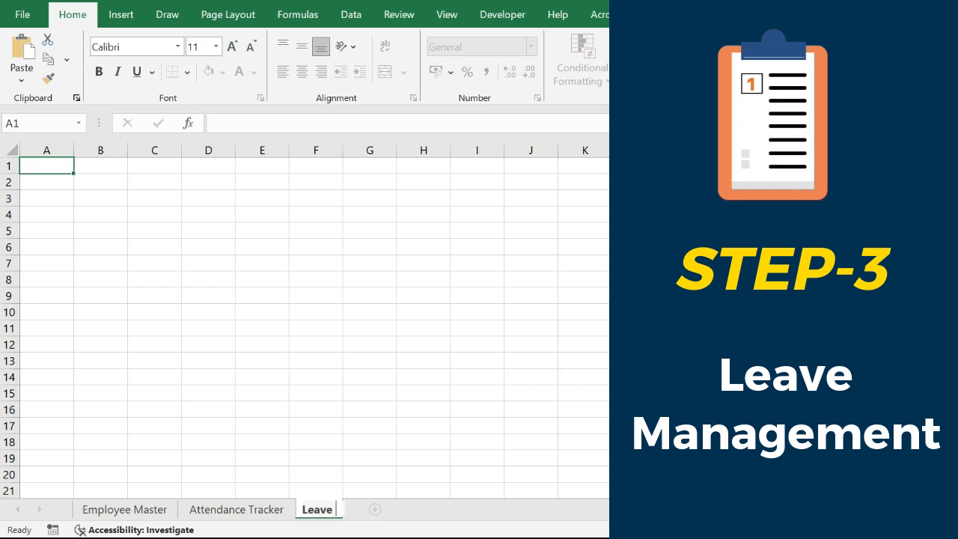
{"action": "type", "text": "Tracker"}
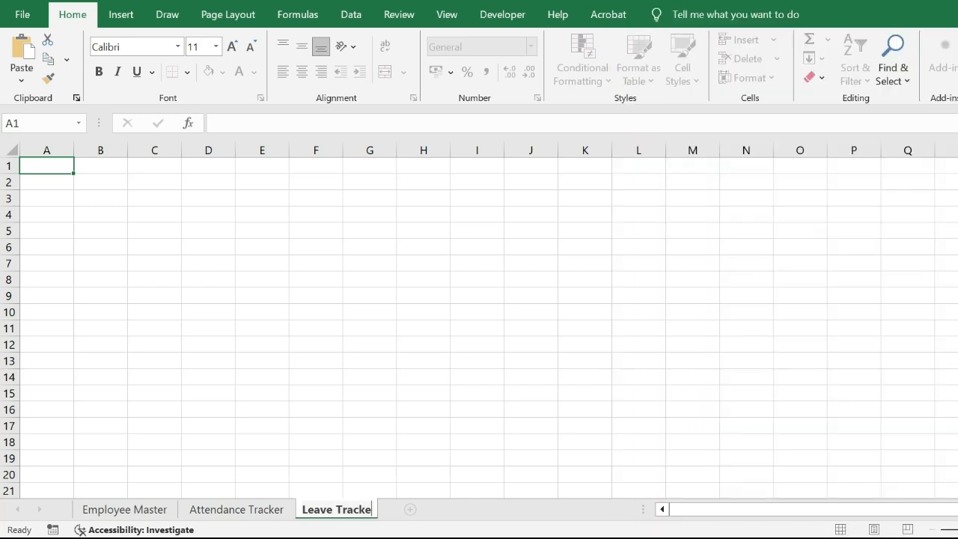
{"action": "key", "text": "Return"}
Enter the headers Emp ID, Name, Leave Type and Start Date in A1:D1 of Leave Tracker.
{"action": "type", "text": "Emp"}
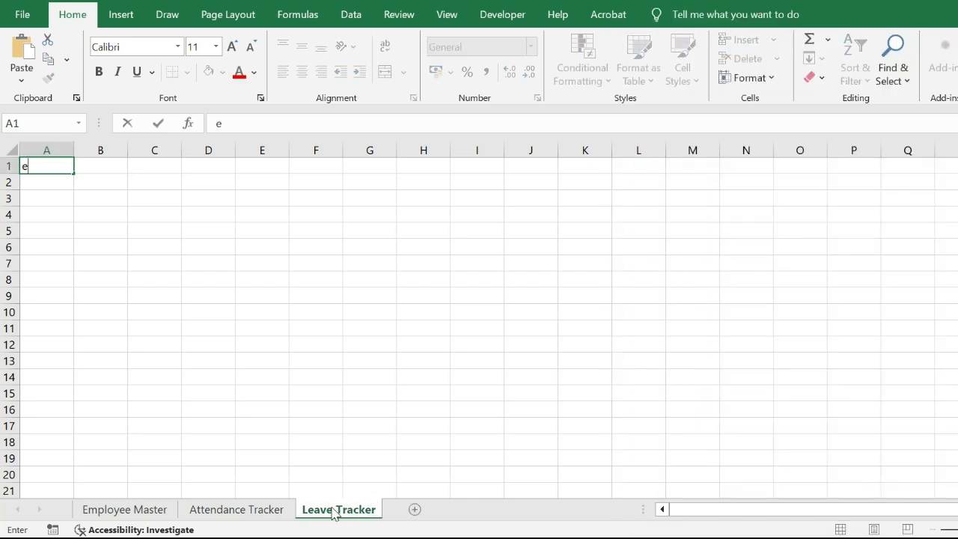
{"action": "type", "text": " ID"}
{"action": "key", "text": "Return"}
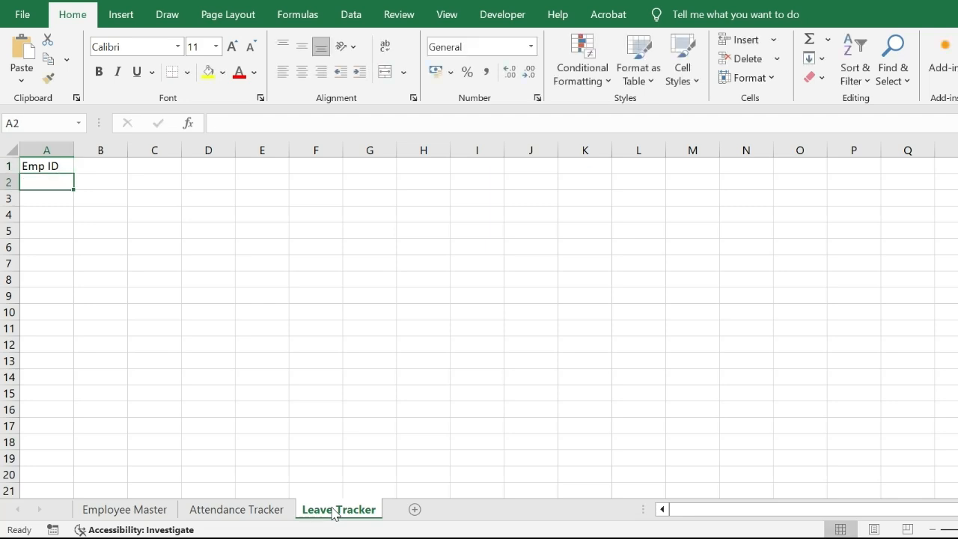
{"action": "key", "text": "Up"}
{"action": "key", "text": "Right"}
{"action": "type", "text": "Name"}
{"action": "key", "text": "Tab"}
{"action": "type", "text": "Lea"}
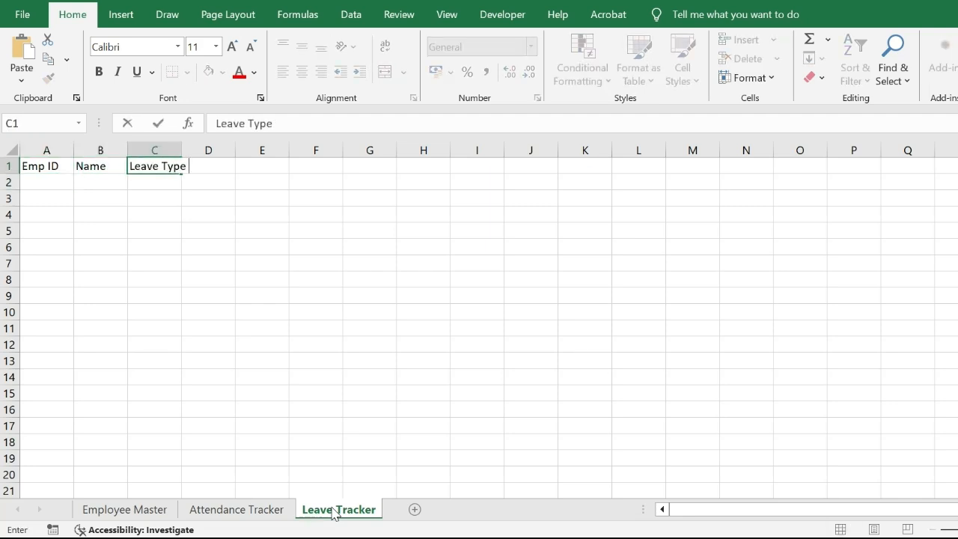
{"action": "key", "text": "Tab"}
{"action": "type", "text": "S"}
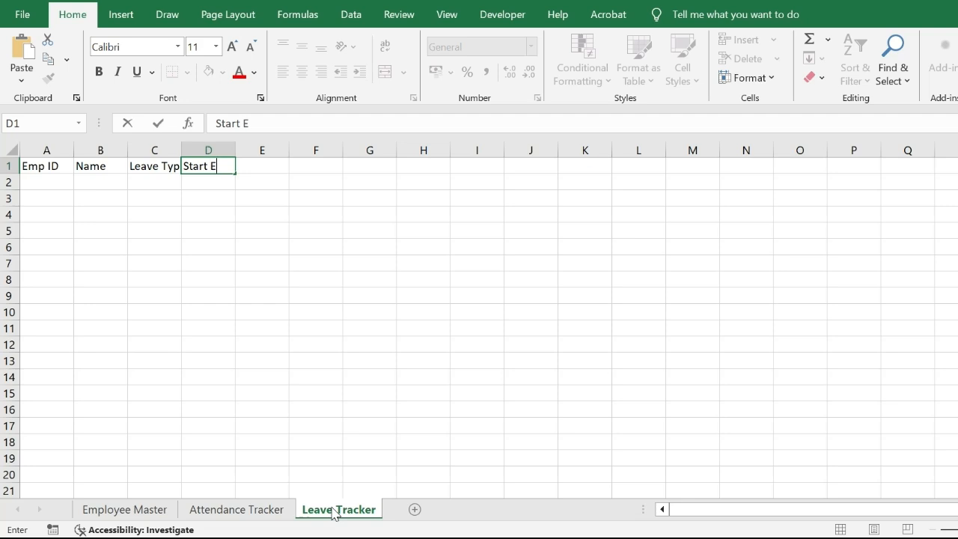
{"action": "type", "text": "tart Date"}
{"action": "key", "text": "Tab"}
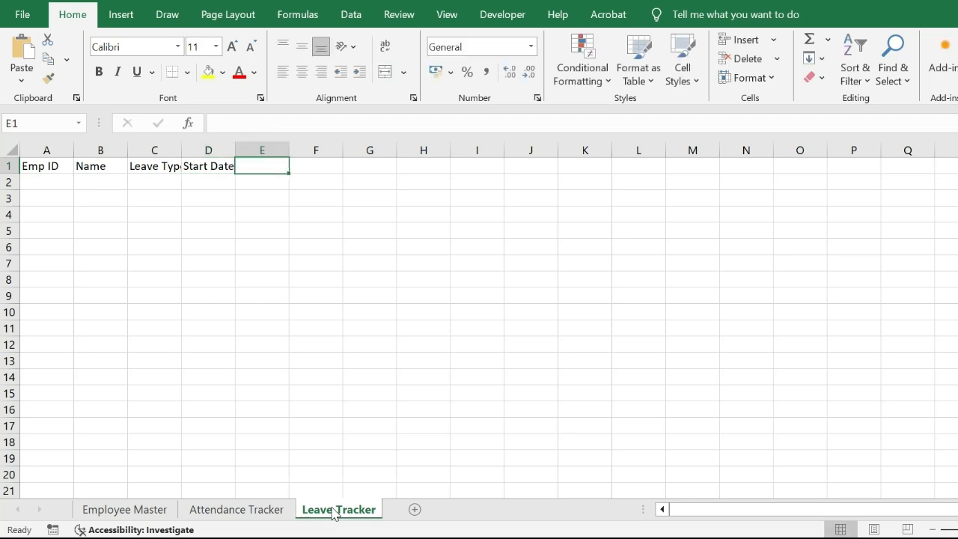
Continue the header row in E1:H1 with End Date, Days Requested, Days Approved and Balance.
{"action": "type", "text": "End Date"}
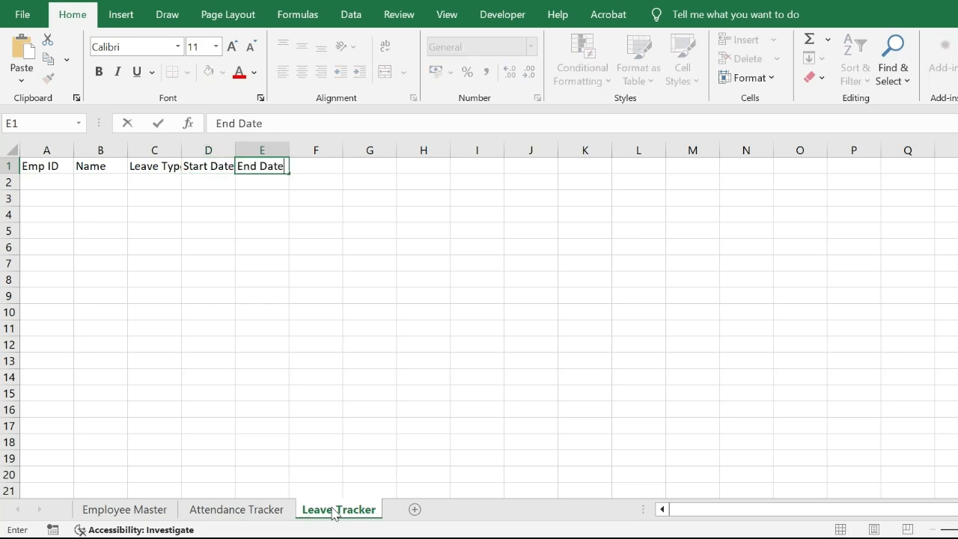
{"action": "key", "text": "Tab"}
{"action": "type", "text": "D"}
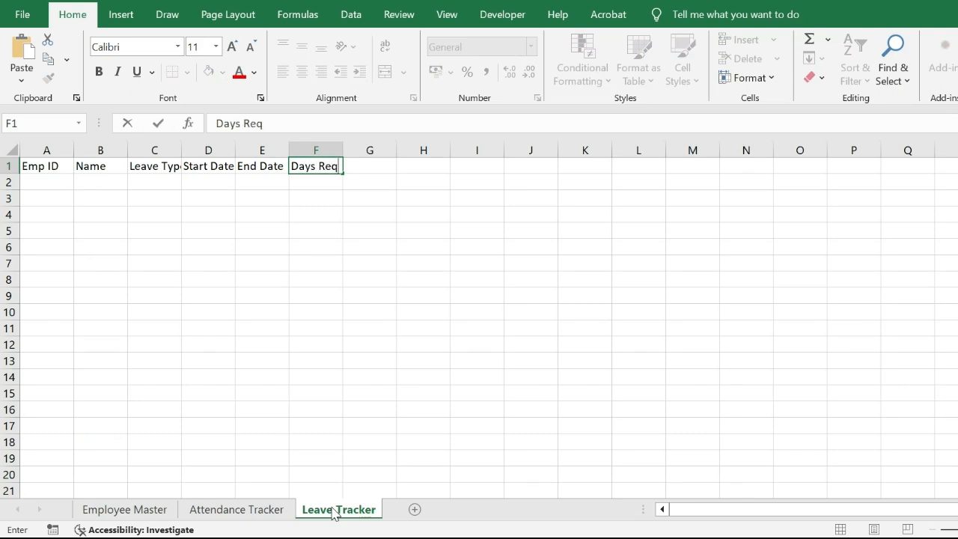
{"action": "type", "text": "ays Requested"}
{"action": "key", "text": "Tab"}
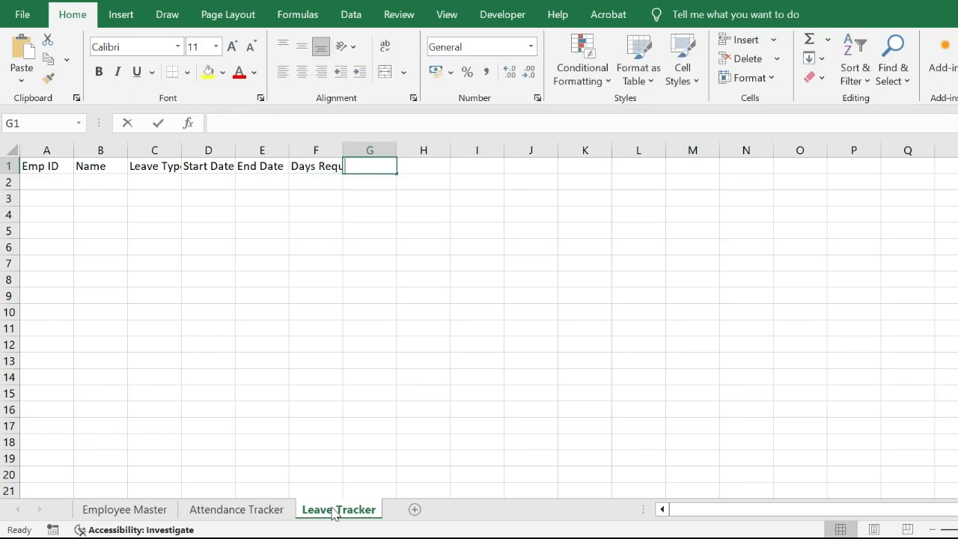
{"action": "type", "text": "d"}
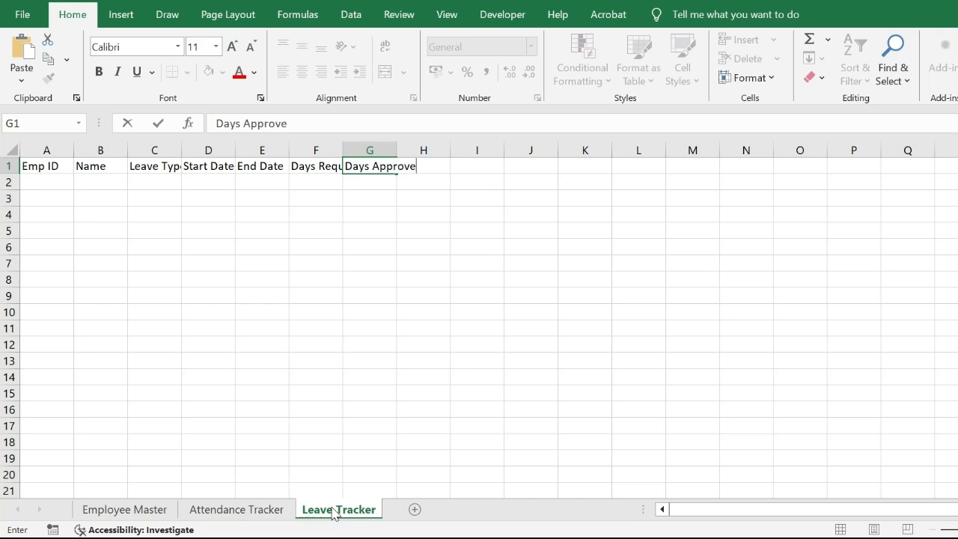
{"action": "key", "text": "Tab"}
{"action": "type", "text": "B"}
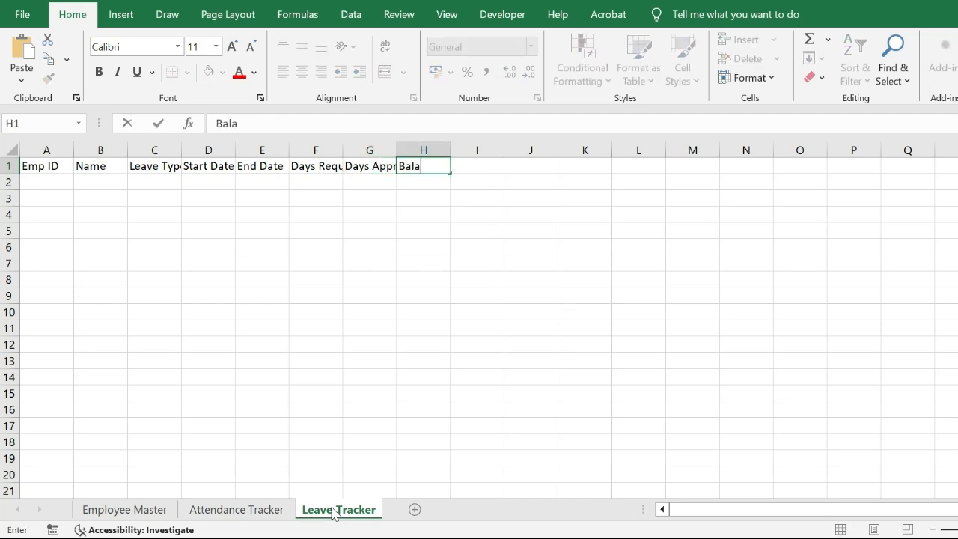
{"action": "key", "text": "Return"}
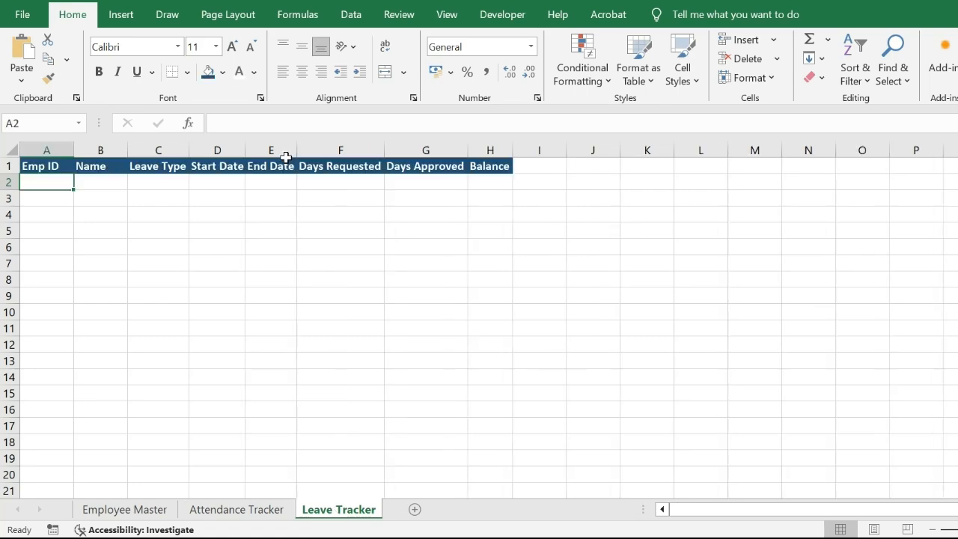
Link A2 to the first employee ID in A4 of Employee Master and fill the IDs down column A.
{"action": "type", "text": "="}
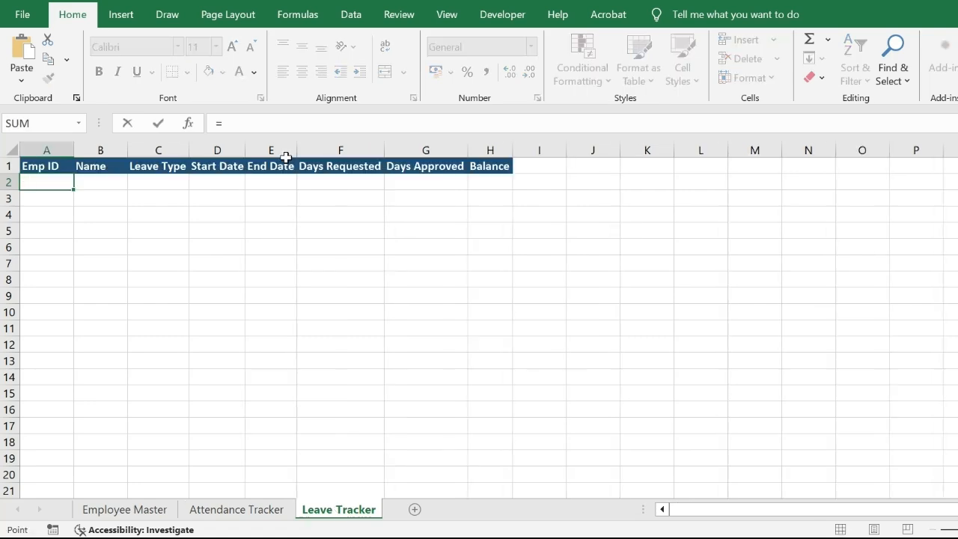
{"action": "key", "text": "ctrl+Page_Up"}
{"action": "key", "text": "ctrl+Page_Up"}
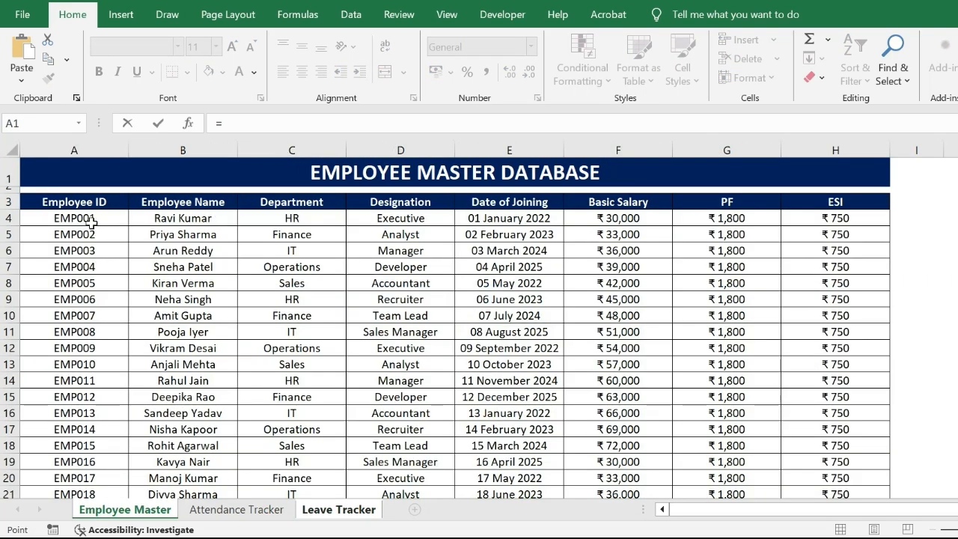
{"action": "left_click", "coordinate": [90, 219]}
{"action": "key", "text": "Return"}
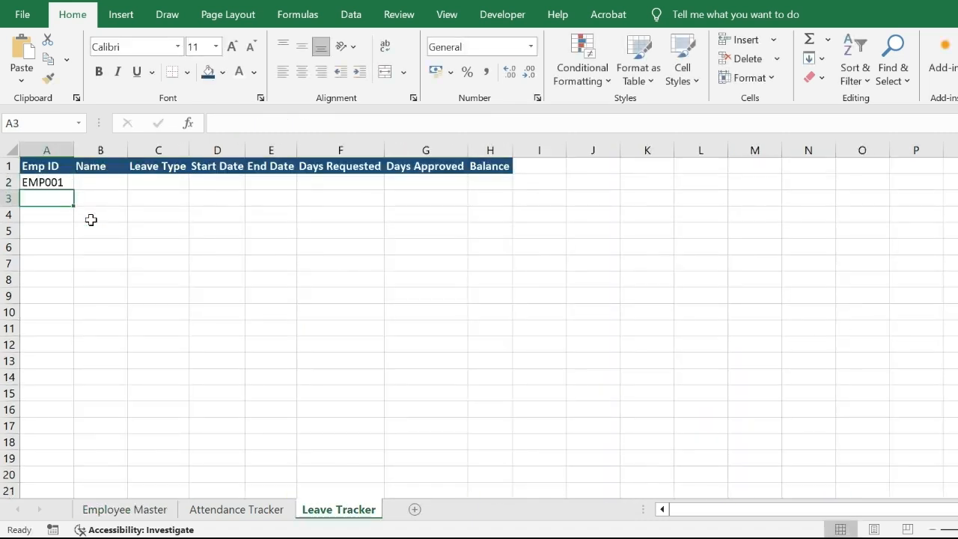
{"action": "key", "text": "Up"}
Enter =VLOOKUP(A2,'Employee Master'!A3:B104,2,0) in B2 and fill it down the Name column.
{"action": "type", "text": "=VLOOKUP("}
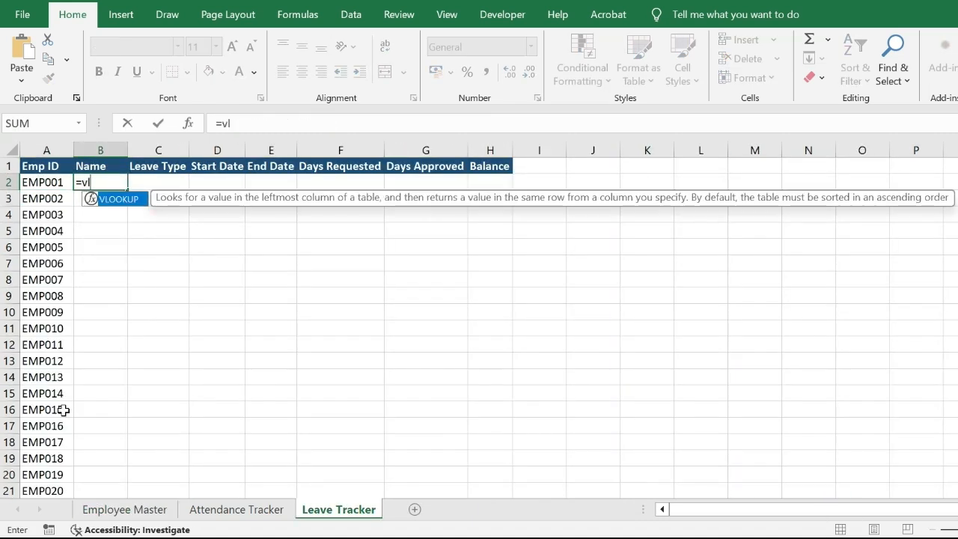
{"action": "key", "text": "Tab"}
{"action": "key", "text": "Left"}
{"action": "type", "text": ","}
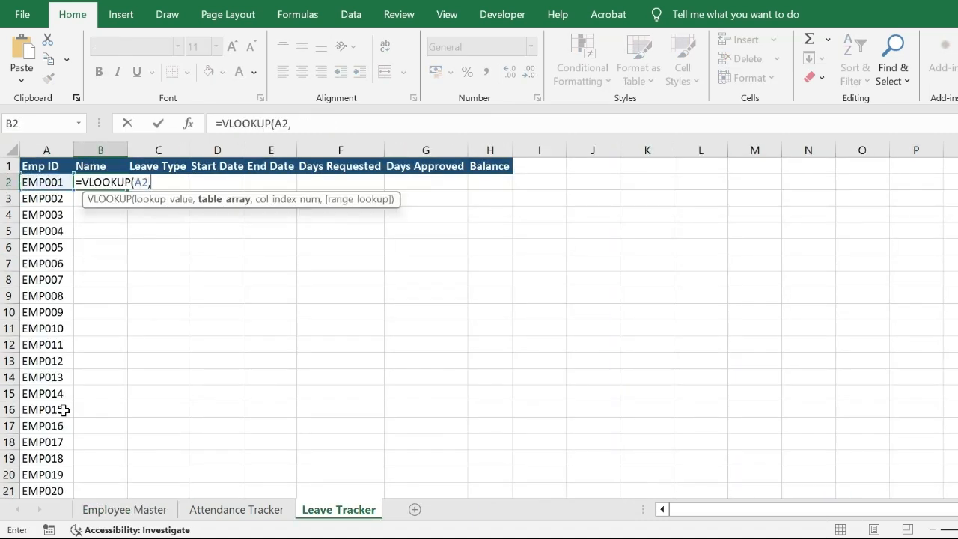
{"action": "key", "text": "ctrl+Page_Up"}
{"action": "key", "text": "ctrl+Page_Up"}
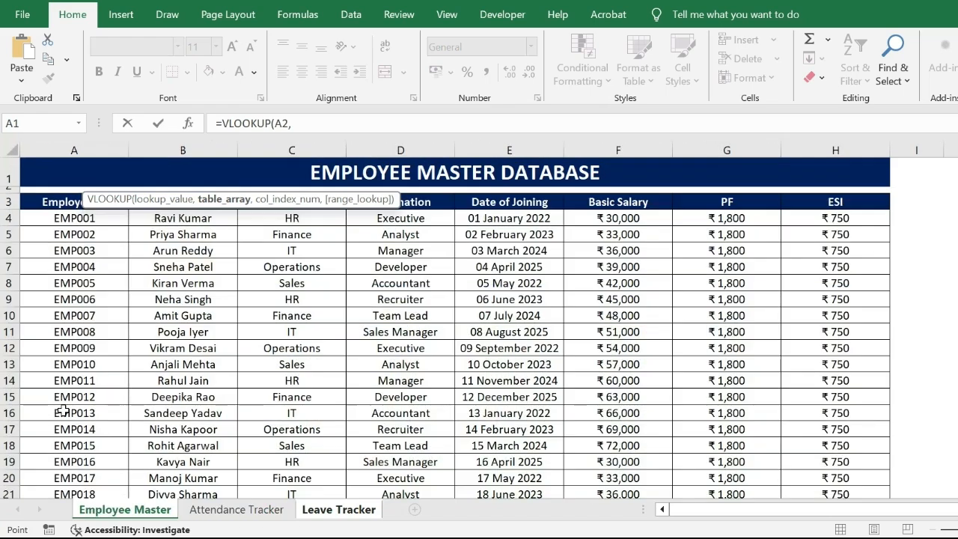
{"action": "key", "text": "Down"}
{"action": "key", "text": "shift+Right"}
{"action": "key", "text": "ctrl+shift+Down"}
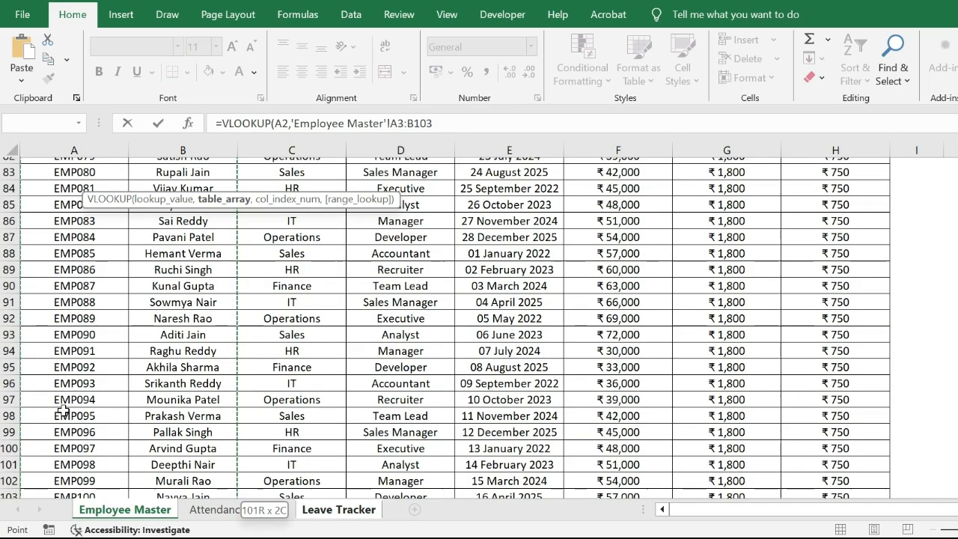
{"action": "key", "text": "shift+Down"}
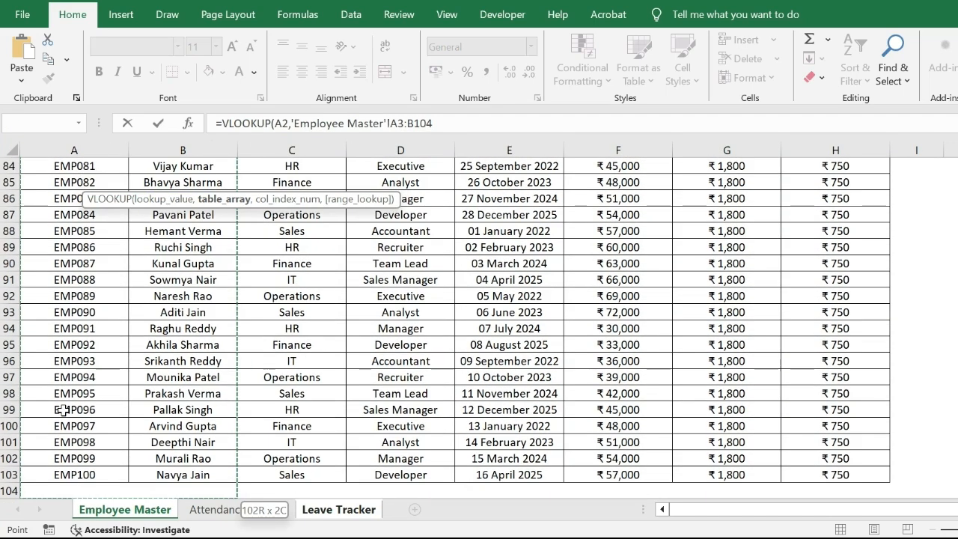
{"action": "type", "text": ",2,0"}
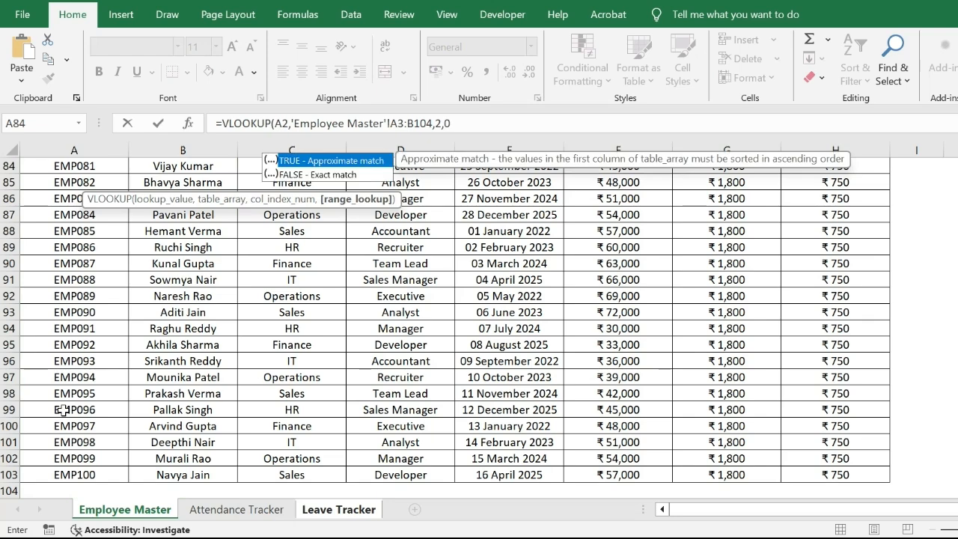
{"action": "key", "text": "Return"}
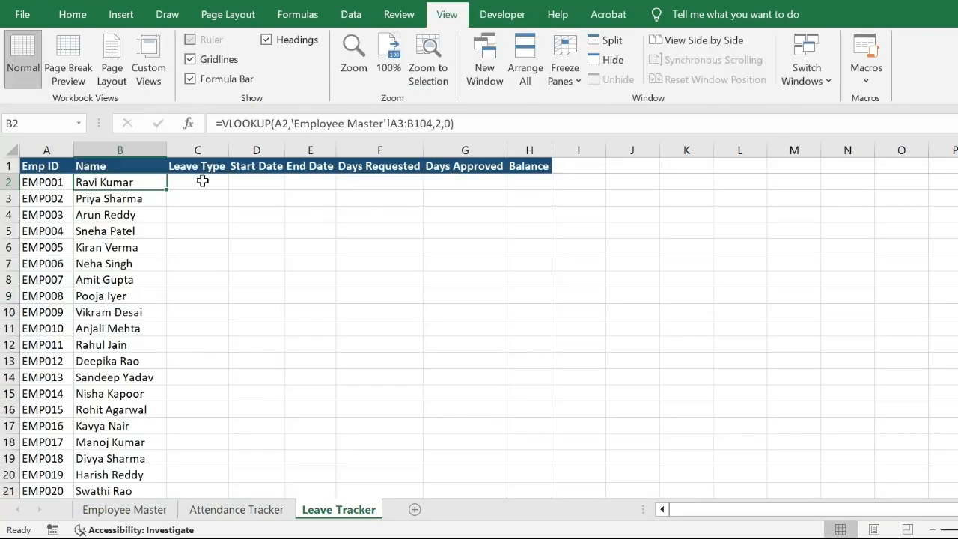
Restrict the Leave Type cells C2:C101 to a validation list with the source EL,CL,SL,LOP.
{"action": "key", "text": "ctrl+shift+Down"}
{"action": "key", "text": "shift+Right"}
{"action": "key", "text": "Tab"}
{"action": "key", "text": "shift+Right"}
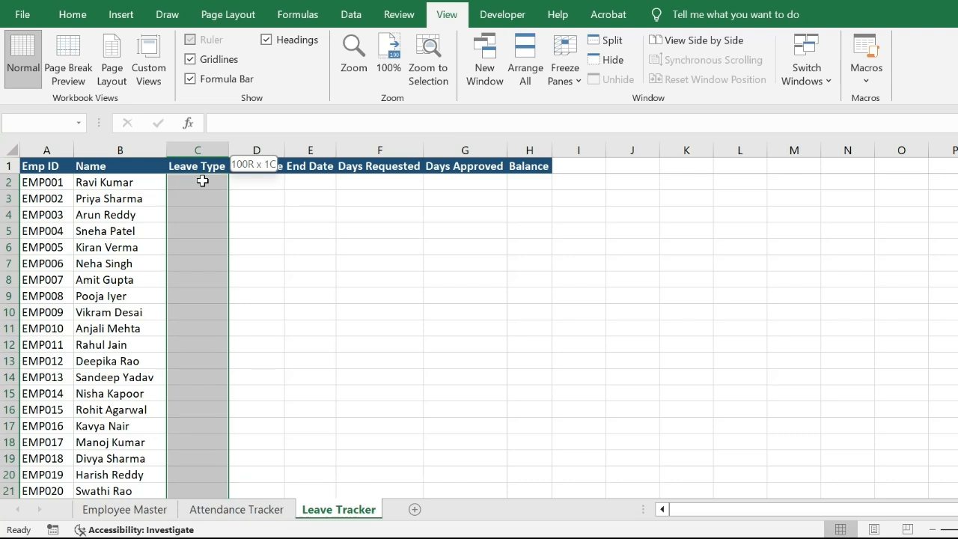
{"action": "left_click", "coordinate": [351, 14]}
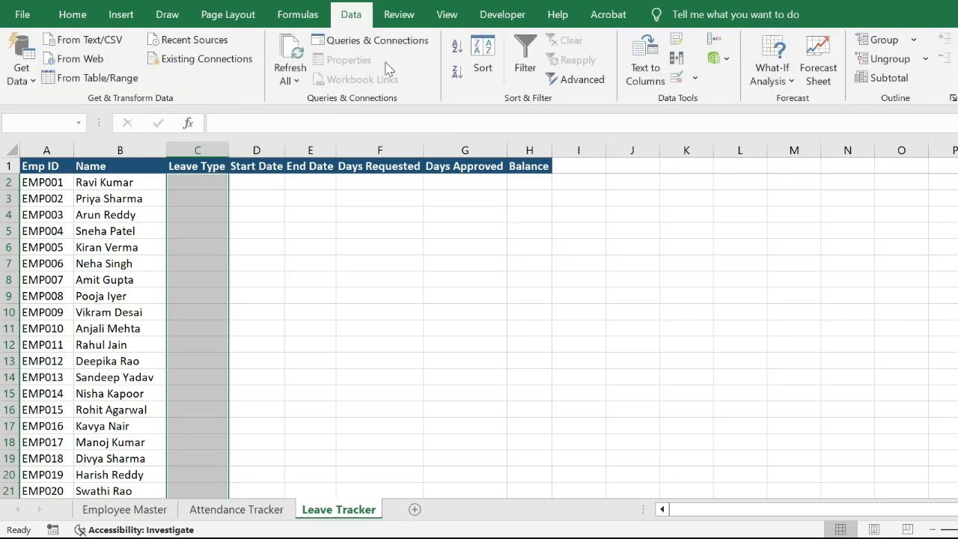
{"action": "left_click", "coordinate": [676, 78]}
{"action": "left_click_drag", "start_coordinate": [159, 32], "coordinate": [373, 116]}
{"action": "left_click", "coordinate": [336, 206]}
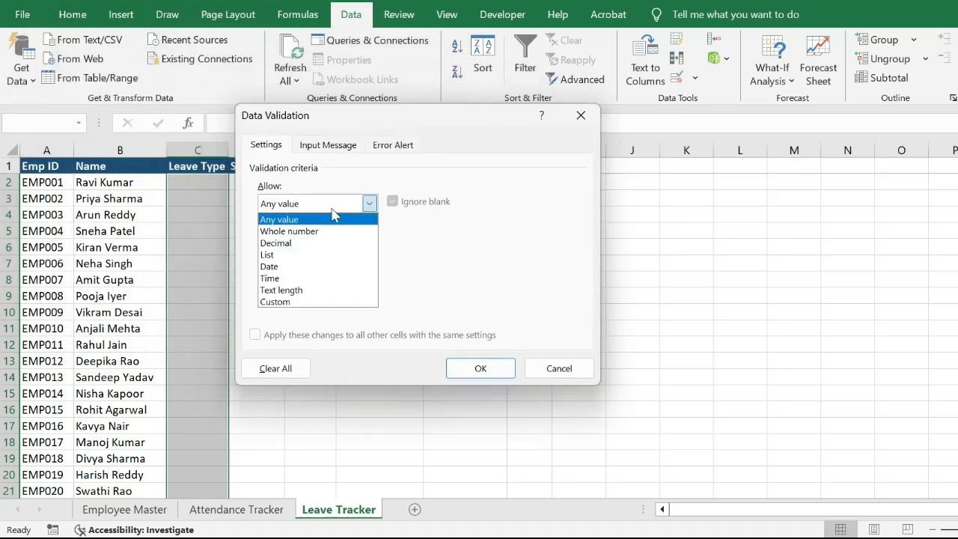
{"action": "left_click", "coordinate": [293, 249]}
{"action": "left_click", "coordinate": [315, 276]}
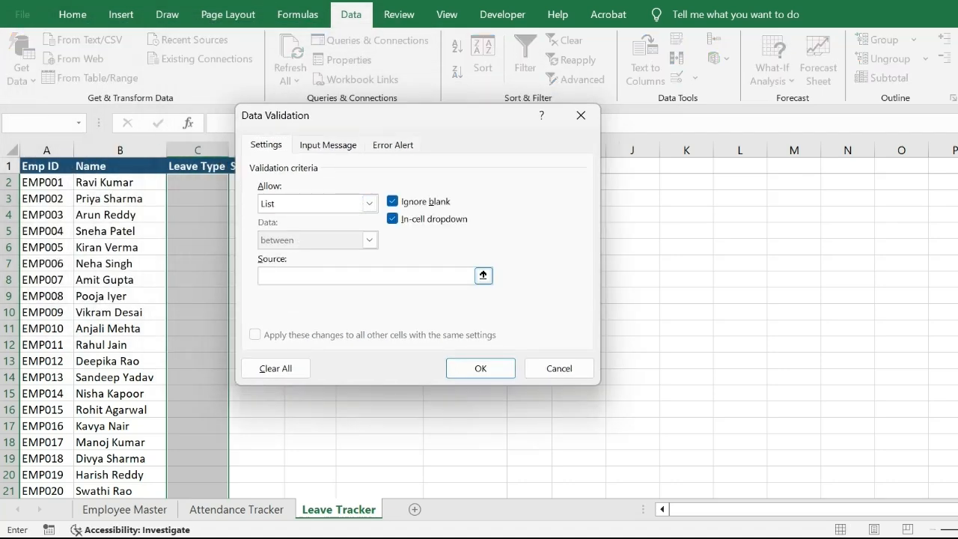
{"action": "type", "text": "EL,CL,SL,LOP"}
{"action": "left_click", "coordinate": [459, 369]}
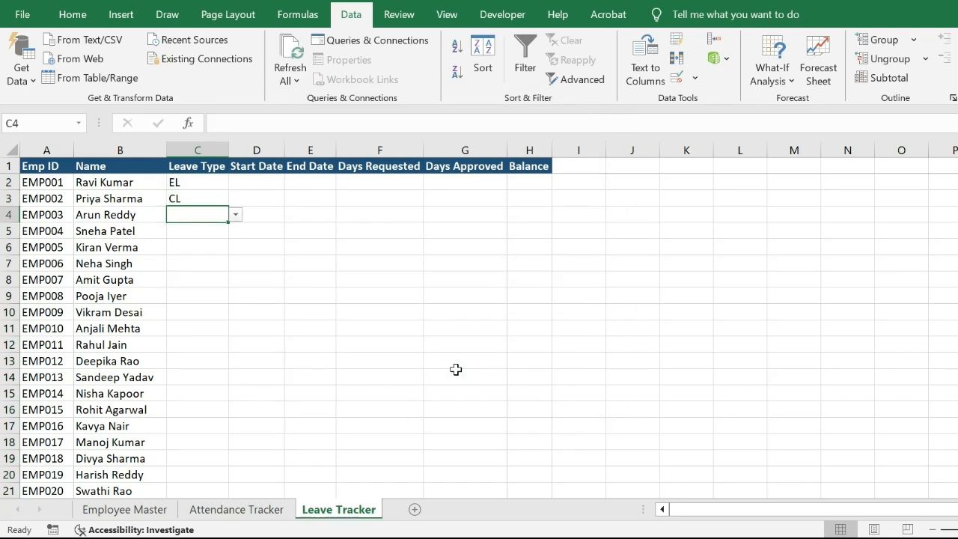
Choose SL as the leave type in C4 and open the list of leave types in C5.
{"action": "key", "text": "alt+Down"}
{"action": "key", "text": "Down"}
{"action": "key", "text": "Return"}
{"action": "key", "text": "Return"}
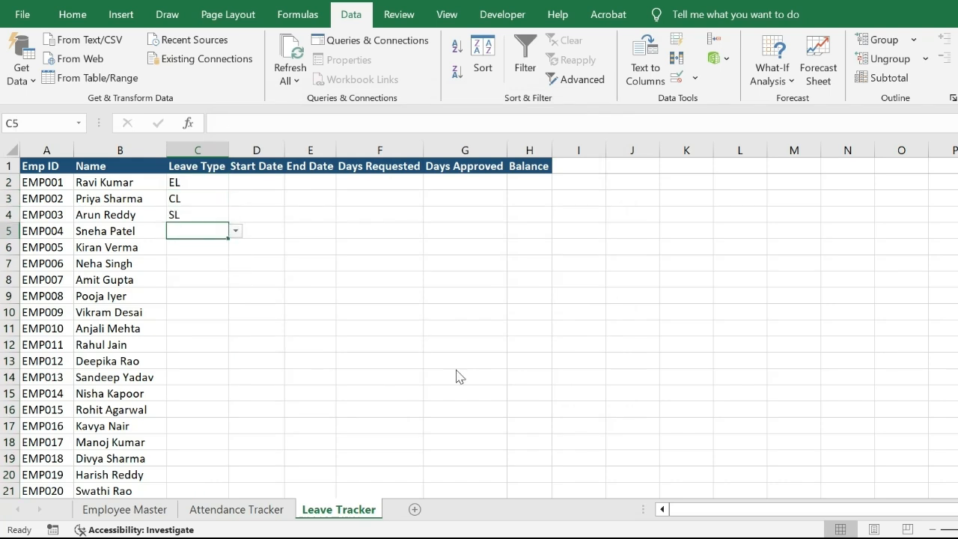
{"action": "key", "text": "alt+Down"}
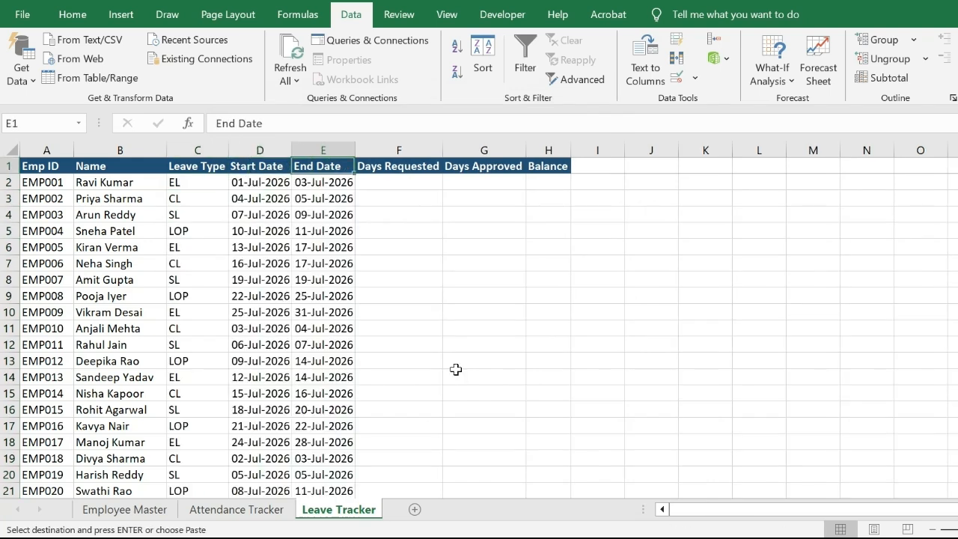
Enter =NETWORKDAYS(D2,E2) in F2 and fill it down the Days Requested column.
{"action": "key", "text": "Right"}
{"action": "key", "text": "Down"}
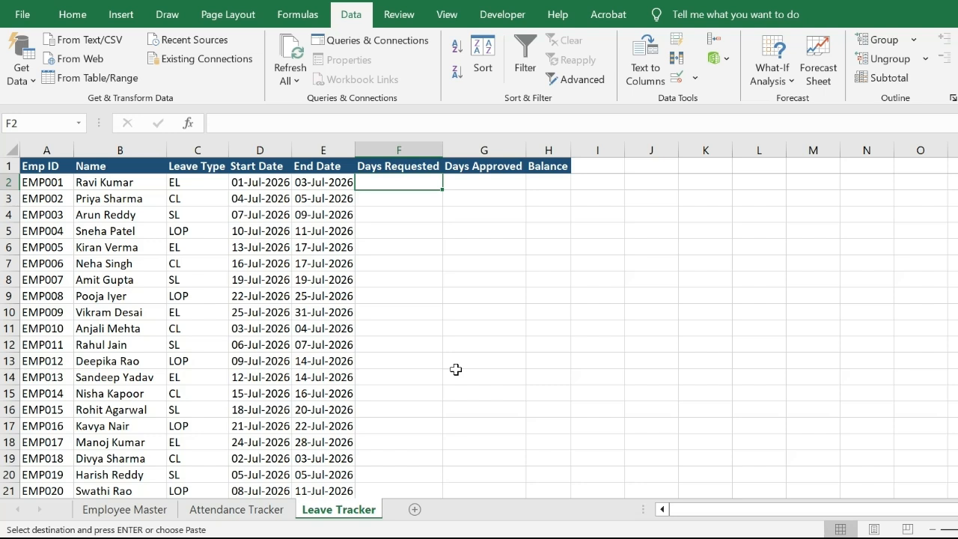
{"action": "type", "text": "=NET"}
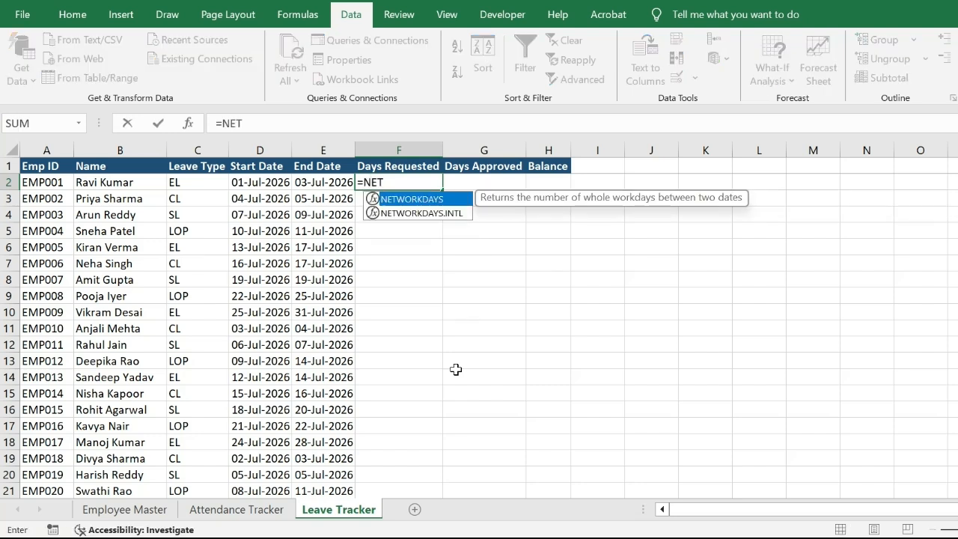
{"action": "key", "text": "Tab"}
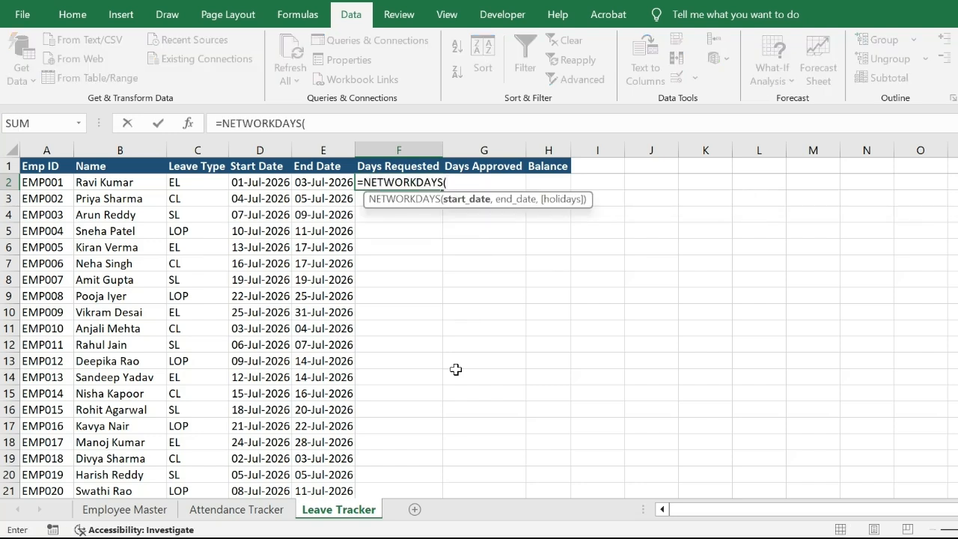
{"action": "key", "text": "Left"}
{"action": "key", "text": "Left"}
{"action": "type", "text": ","}
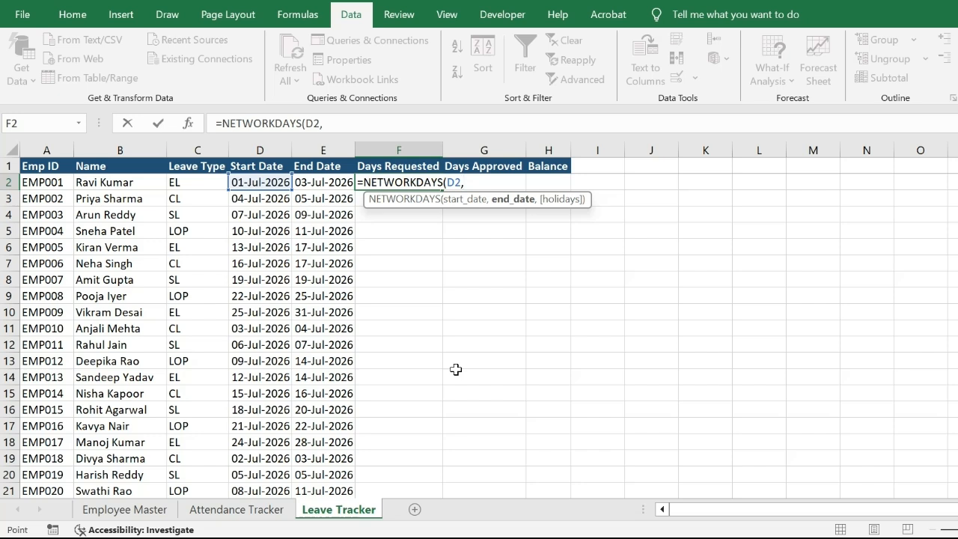
{"action": "key", "text": "Left"}
{"action": "type", "text": ")"}
{"action": "key", "text": "Return"}
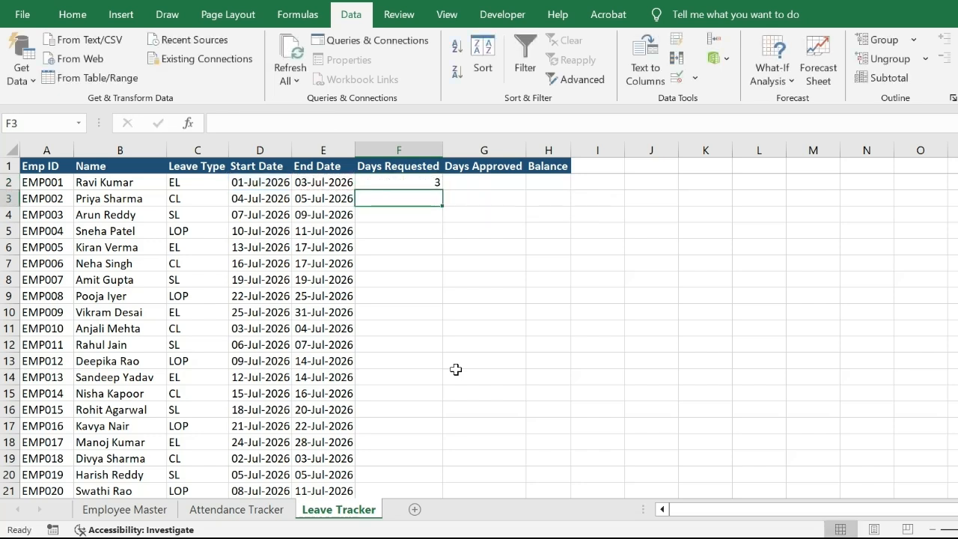
{"action": "key", "text": "Up"}
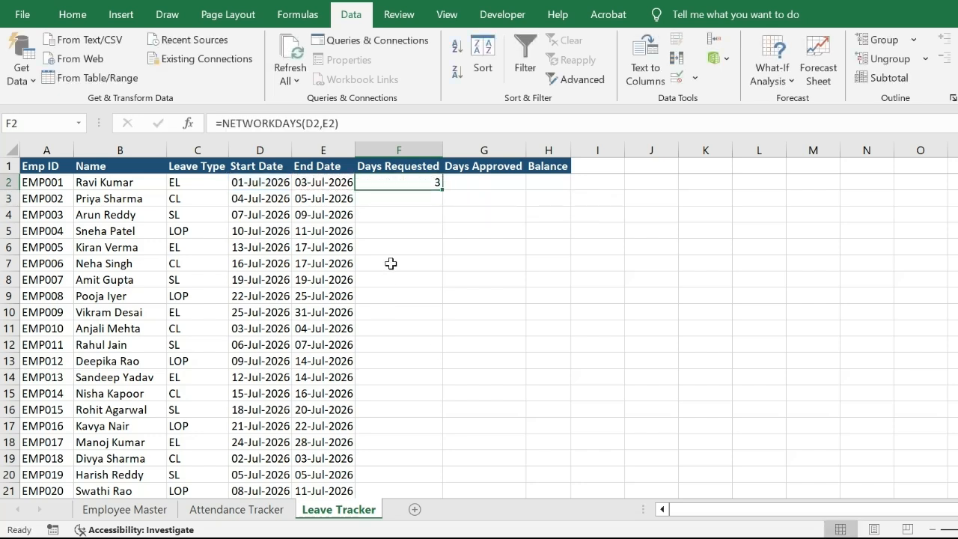
{"action": "double_click", "coordinate": [447, 191]}
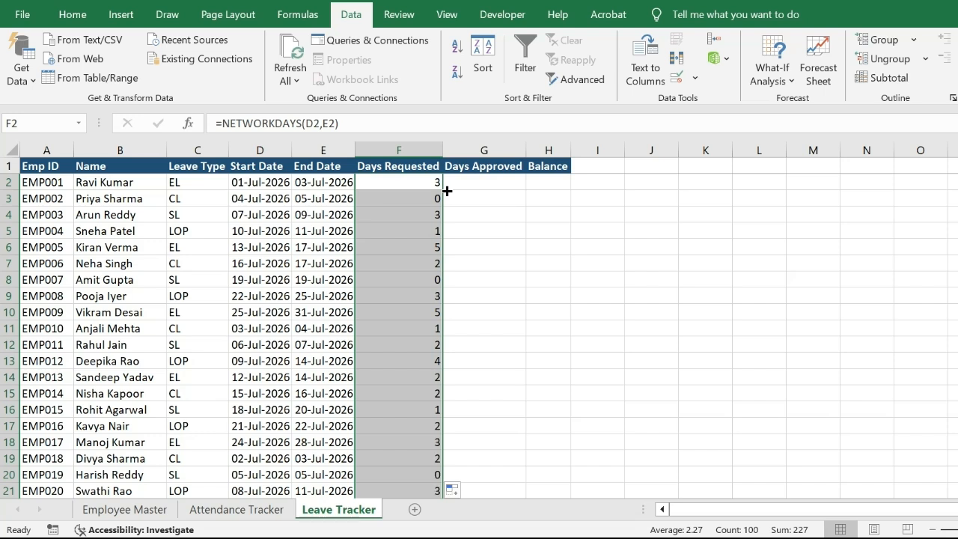
Enter =F2 in G2 so Days Approved takes the Days Requested value.
{"action": "key", "text": "Up"}
{"action": "key", "text": "Right"}
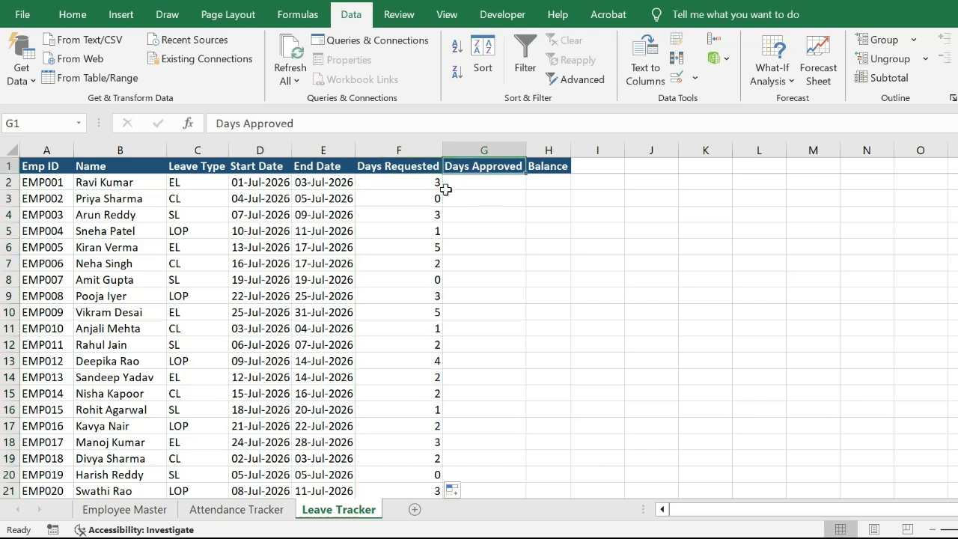
{"action": "key", "text": "Down"}
{"action": "type", "text": "="}
{"action": "left_click", "coordinate": [446, 190]}
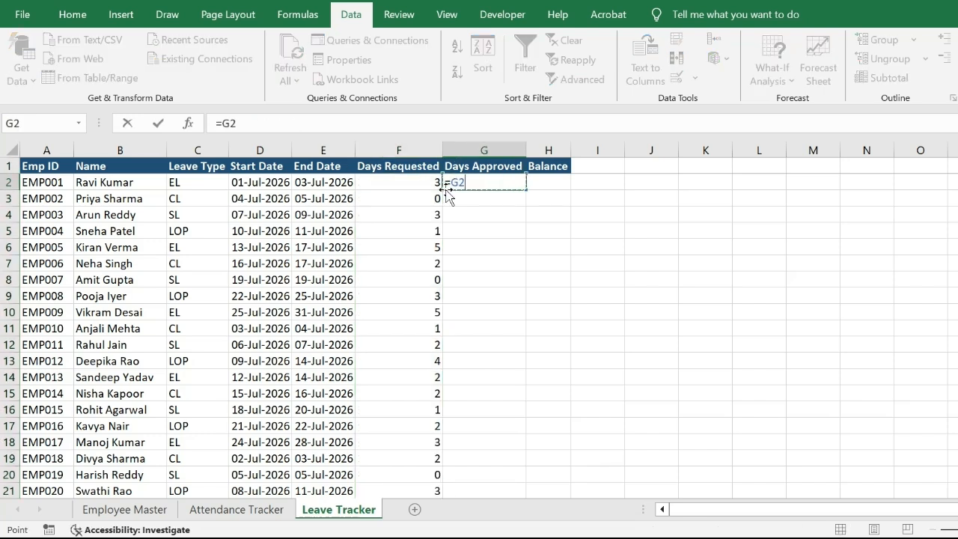
{"action": "key", "text": "Left"}
{"action": "key", "text": "Return"}
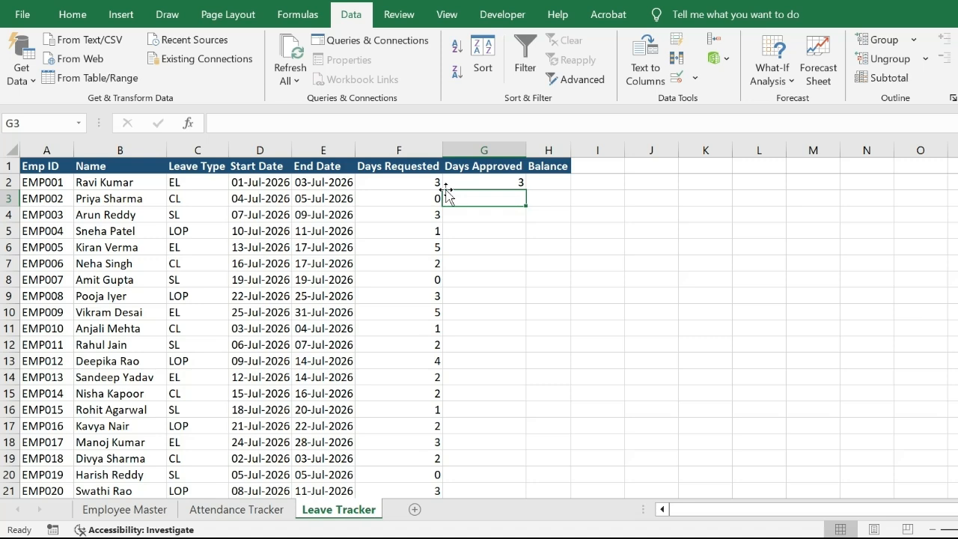
Fill the Days Approved formula from G2 down to G101.
{"action": "key", "text": "Left"}
{"action": "key", "text": "ctrl+Down"}
{"action": "key", "text": "Right"}
{"action": "key", "text": "ctrl+shift+Up"}
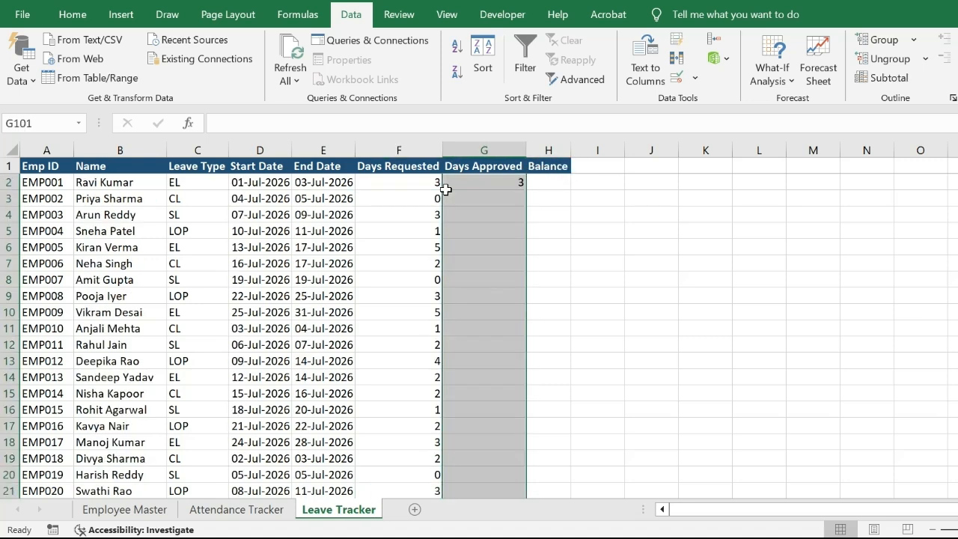
{"action": "key", "text": "ctrl+d"}
{"action": "key", "text": "Up"}
{"action": "key", "text": "Down"}
Start a separate leave entitlement table with the header Emp ID in L1.
{"action": "key", "text": "Right"}
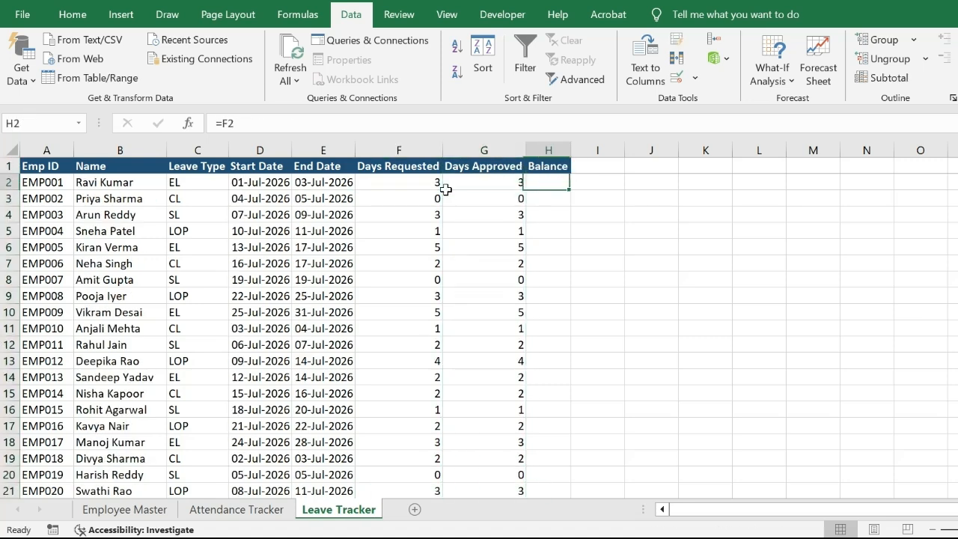
{"action": "key", "text": "Right"}
{"action": "key", "text": "Right"}
{"action": "key", "text": "Right"}
{"action": "key", "text": "Right"}
{"action": "key", "text": "Up"}
{"action": "type", "text": "e"}
{"action": "key", "text": "BackSpace"}
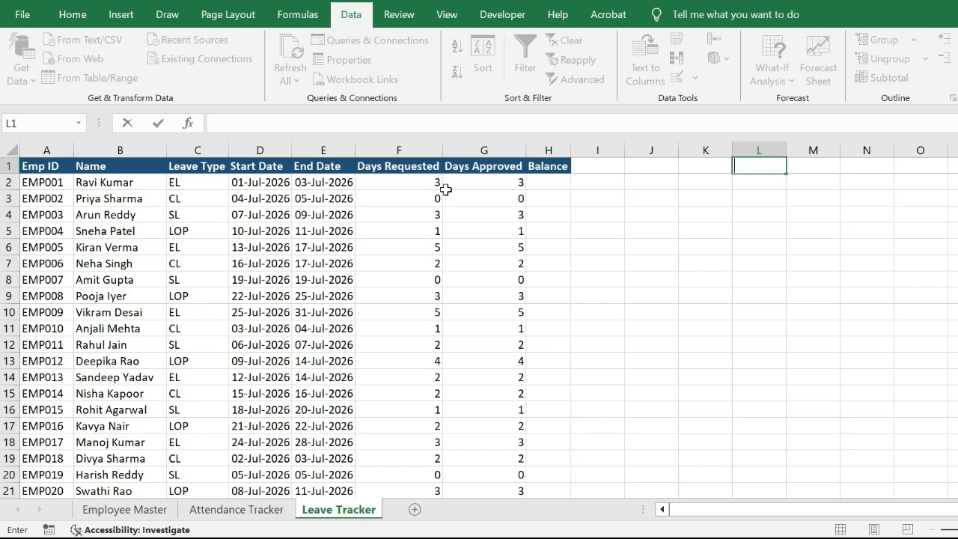
{"action": "type", "text": "Emp ID"}
{"action": "key", "text": "Tab"}
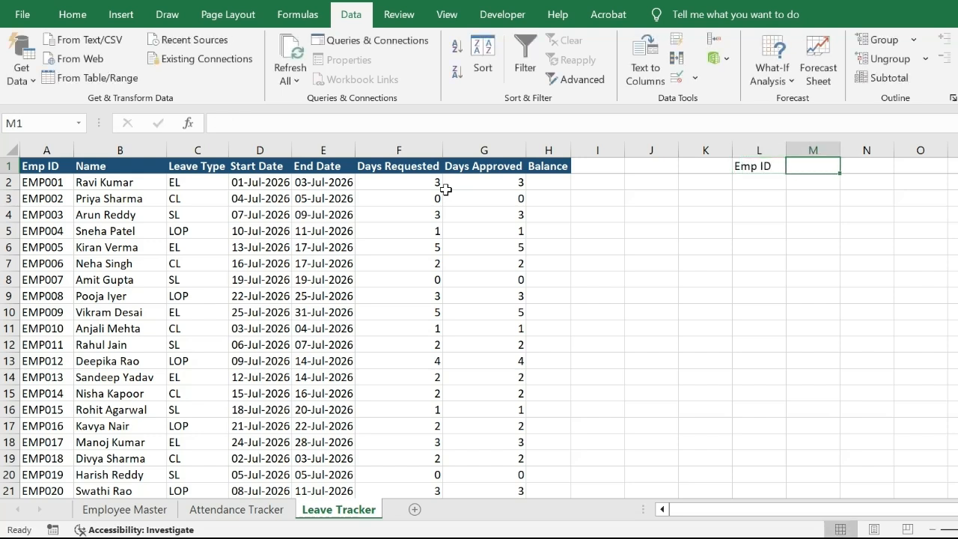
Add the leave type headers CL, SL and EL in M1:O1.
{"action": "type", "text": "CL"}
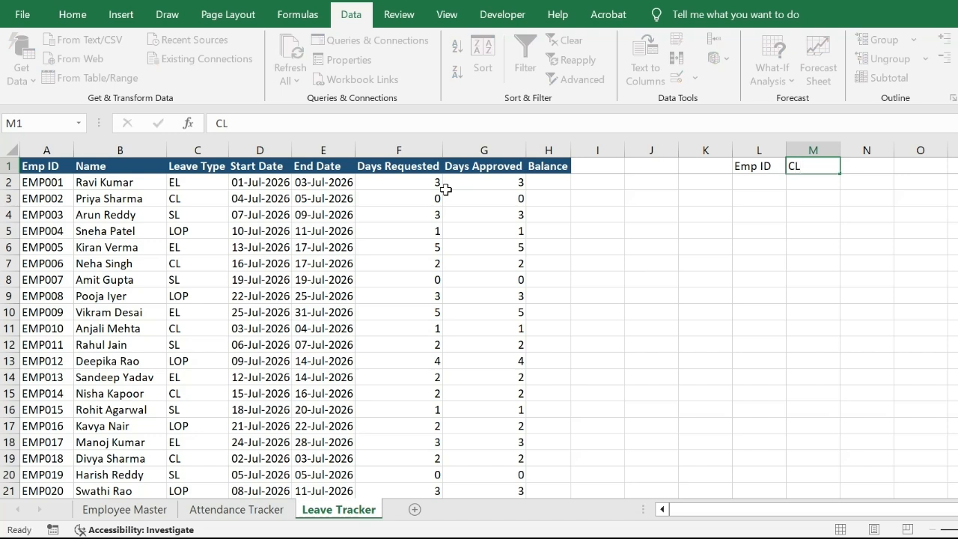
{"action": "key", "text": "Tab"}
{"action": "type", "text": "SL"}
{"action": "key", "text": "Tab"}
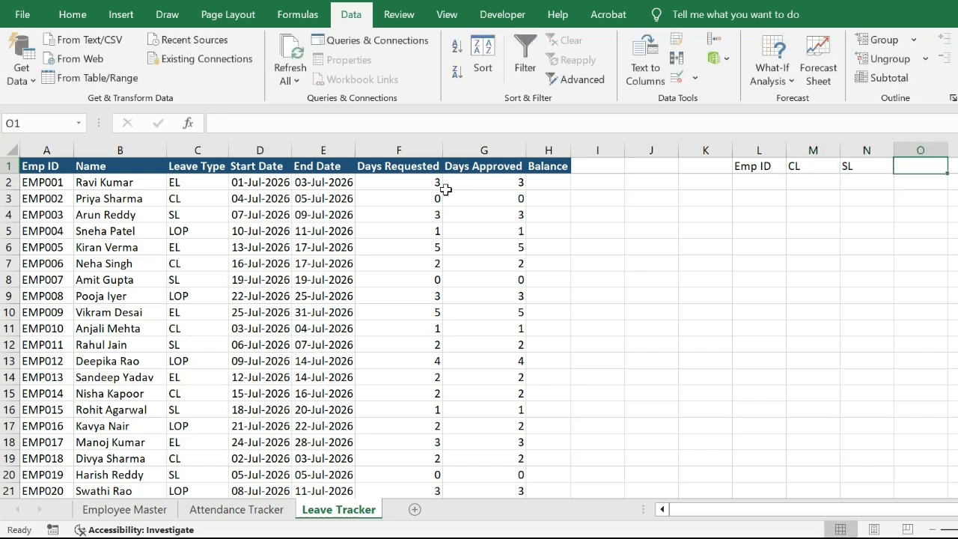
{"action": "type", "text": "EL"}
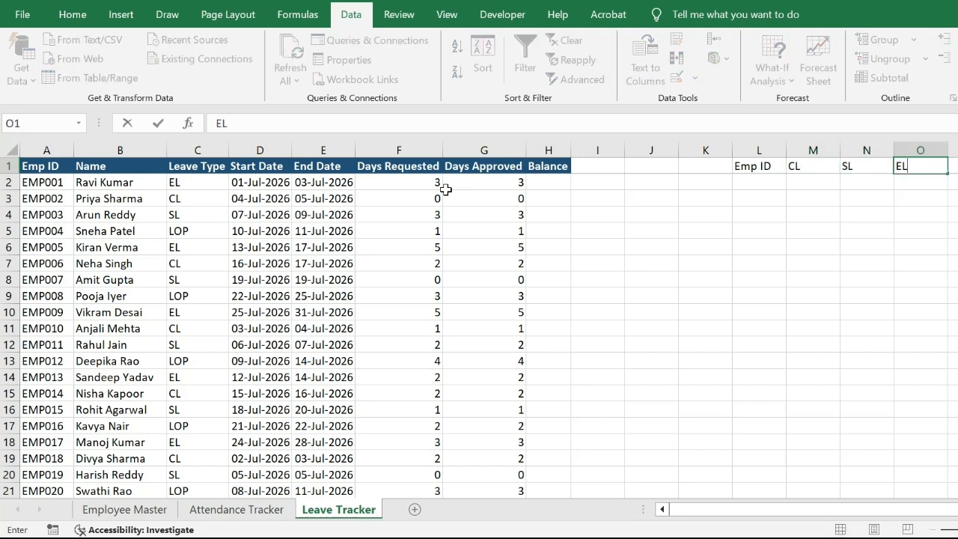
{"action": "key", "text": "Return"}
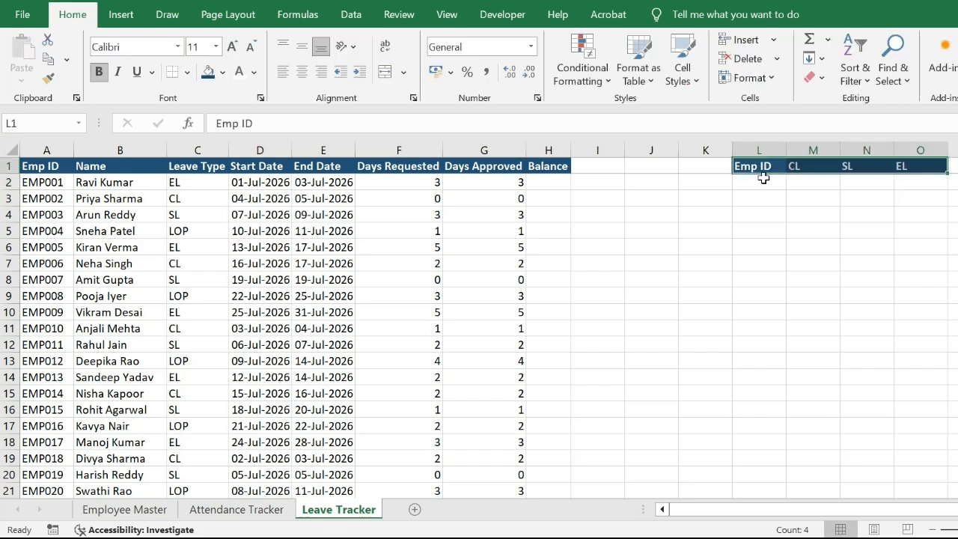
Link L2 to the first employee ID with =A2 and copy the formula down to L101.
{"action": "left_click", "coordinate": [763, 178]}
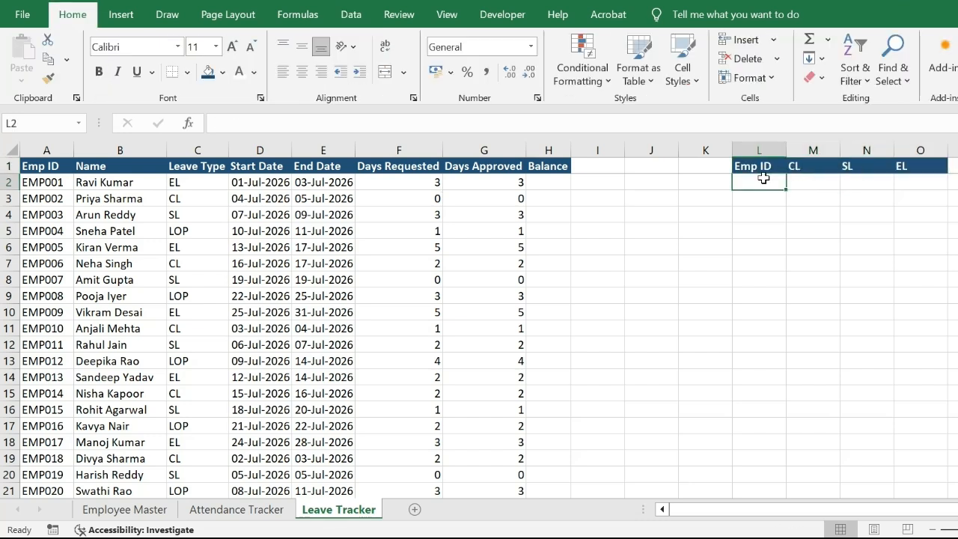
{"action": "type", "text": "="}
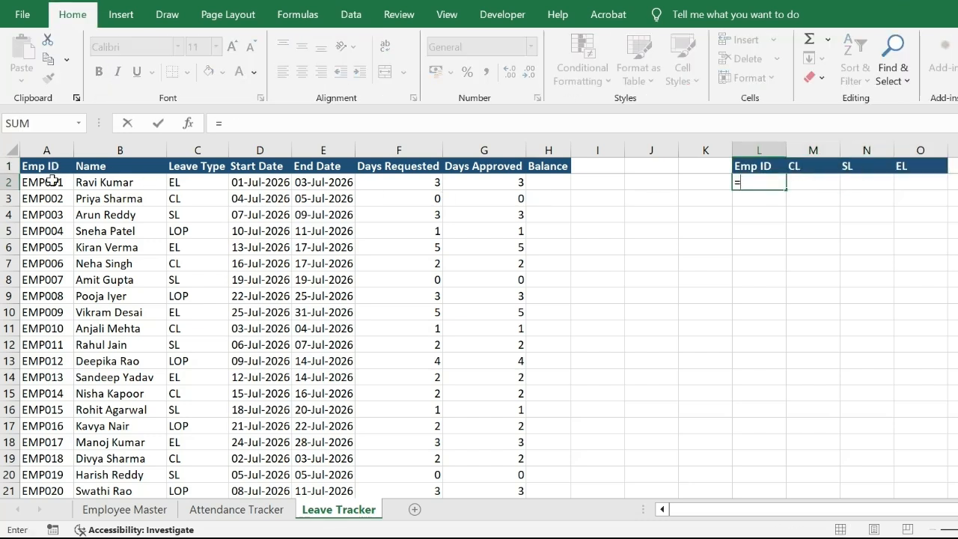
{"action": "left_click", "coordinate": [51, 181]}
{"action": "key", "text": "Return"}
{"action": "key", "text": "ctrl+v"}
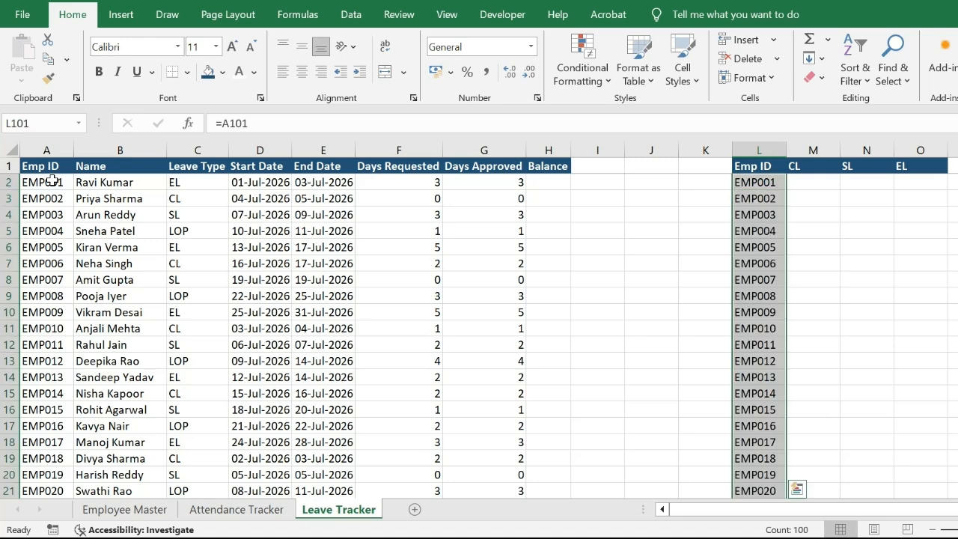
Replace the employee ID formulas in L2:L101 with their static values.
{"action": "key", "text": "ctrl+c"}
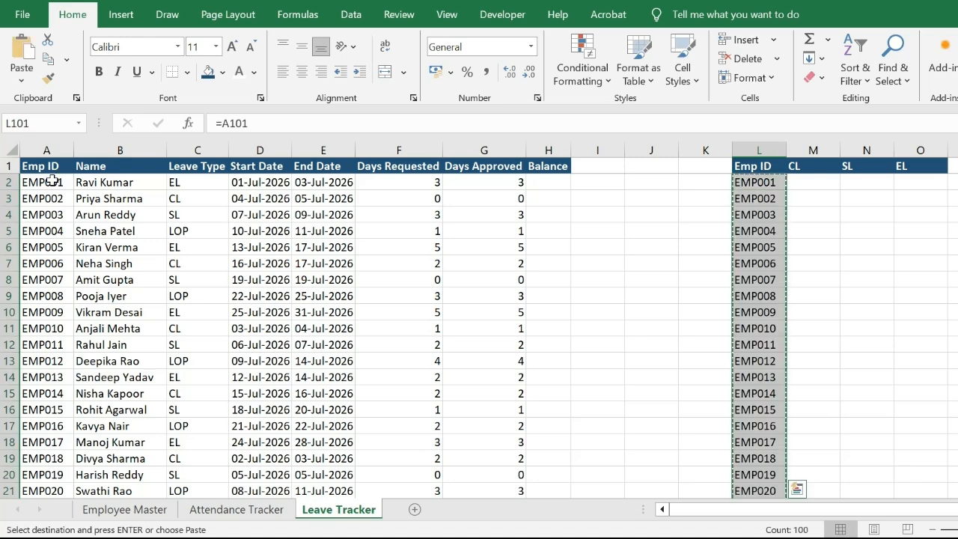
{"action": "key", "text": "ctrl+v"}
{"action": "key", "text": "ctrl+v"}
{"action": "key", "text": "Escape"}
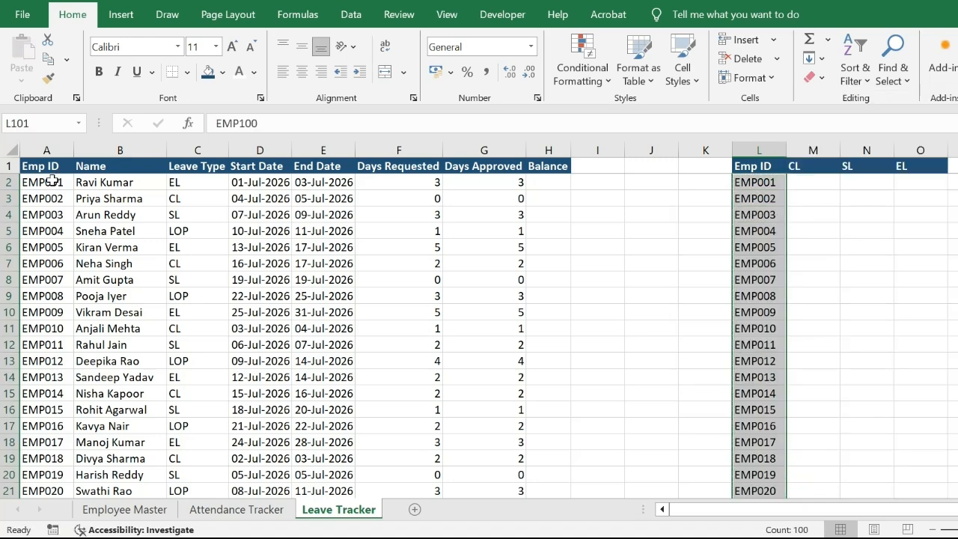
Paste the leave entitlements of 12 CL, 10 SL and 15 EL for every employee, starting at M2.
{"action": "key", "text": "ctrl+Up"}
{"action": "key", "text": "Down"}
{"action": "key", "text": "Right"}
{"action": "key", "text": "ctrl+v"}
{"action": "key", "text": "Up"}
{"action": "key", "text": "Down"}
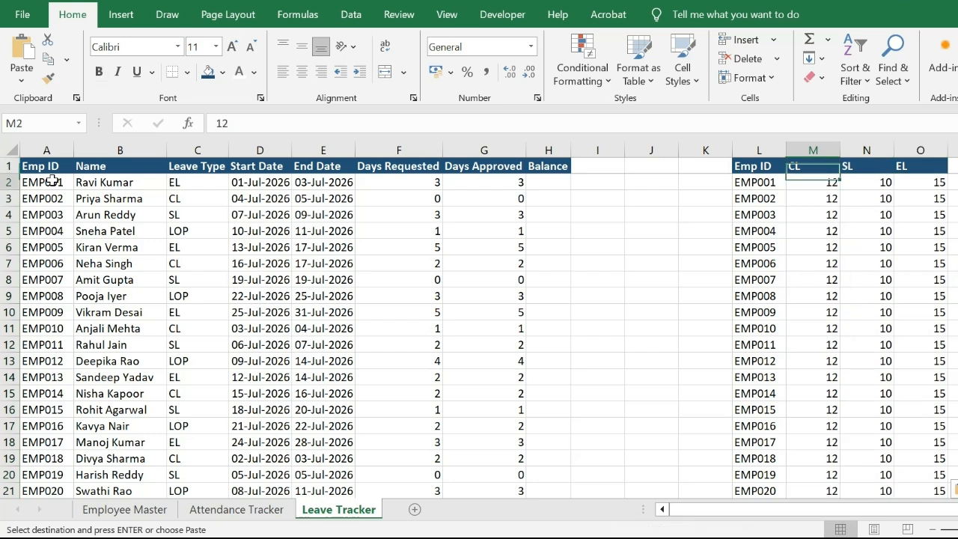
Begin the Balance formula in H2 with an INDEX function nested inside IFERROR.
{"action": "key", "text": "Left"}
{"action": "key", "text": "Left"}
{"action": "key", "text": "Left"}
{"action": "key", "text": "Left"}
{"action": "key", "text": "Left"}
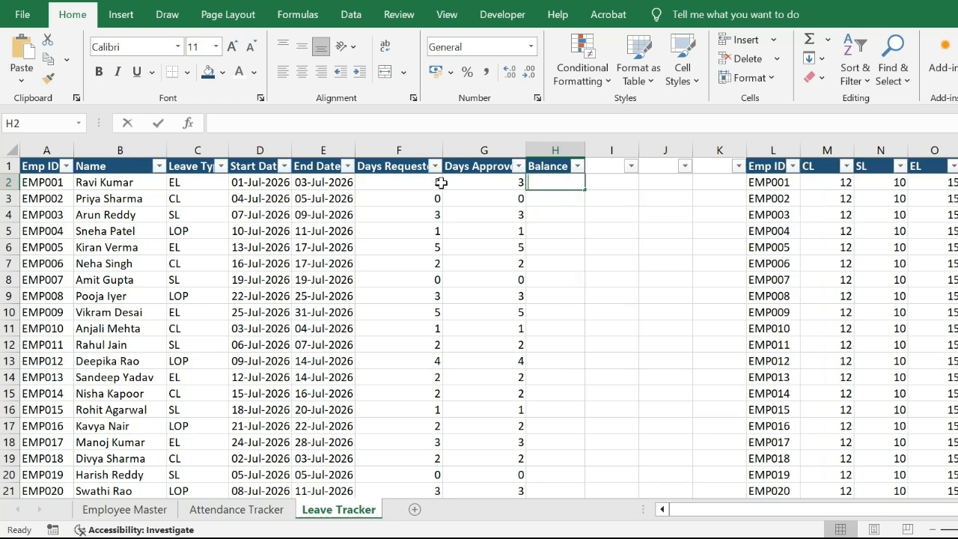
{"action": "type", "text": "=IFERR"}
{"action": "key", "text": "Tab"}
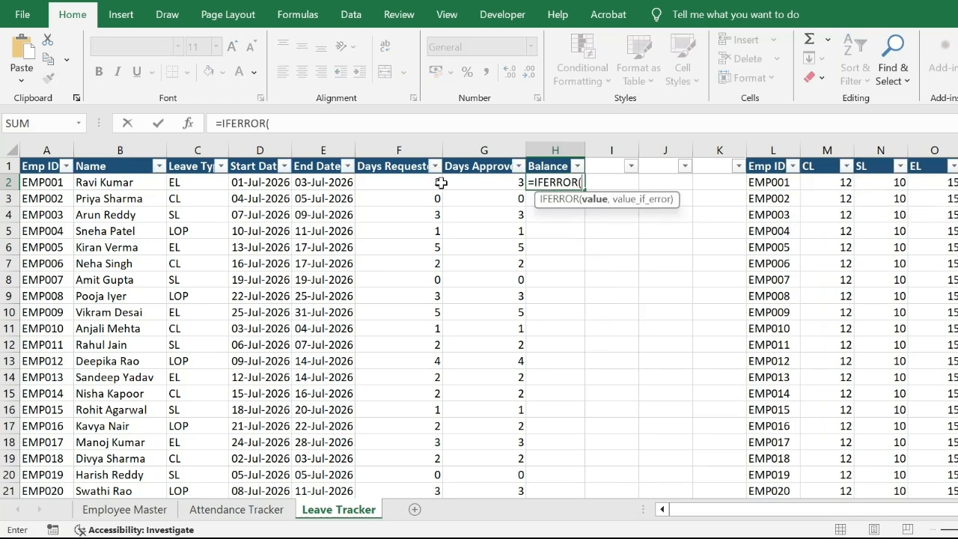
{"action": "type", "text": "INDE"}
{"action": "key", "text": "Tab"}
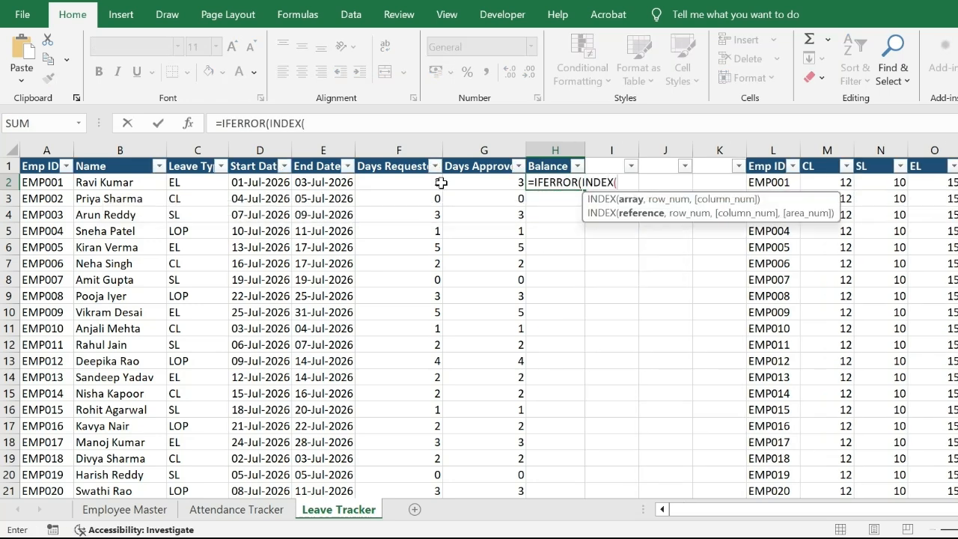
Set the entitlement range M2:O101 as the INDEX array in the H2 formula.
{"action": "key", "text": "Right"}
{"action": "key", "text": "Right"}
{"action": "key", "text": "Right"}
{"action": "key", "text": "Right"}
{"action": "key", "text": "Right"}
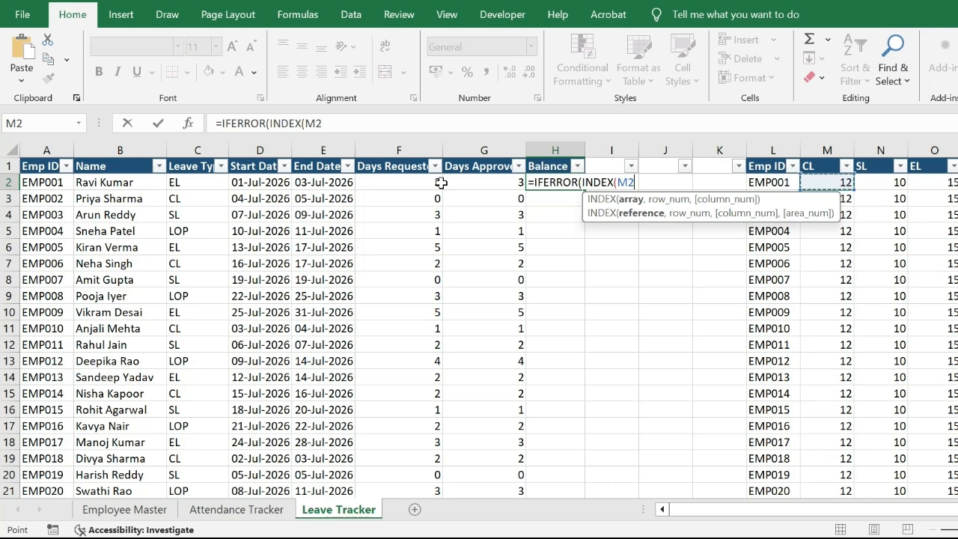
{"action": "key", "text": "ctrl+shift+Right"}
{"action": "key", "text": "ctrl+shift+Down"}
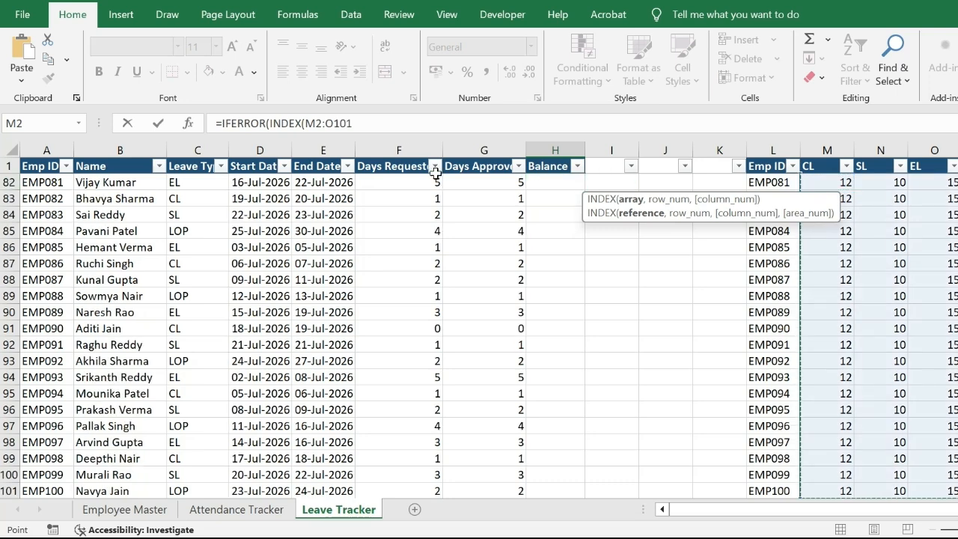
{"action": "scroll", "coordinate": [479, 336], "scroll_direction": "up", "scroll_amount": 20}
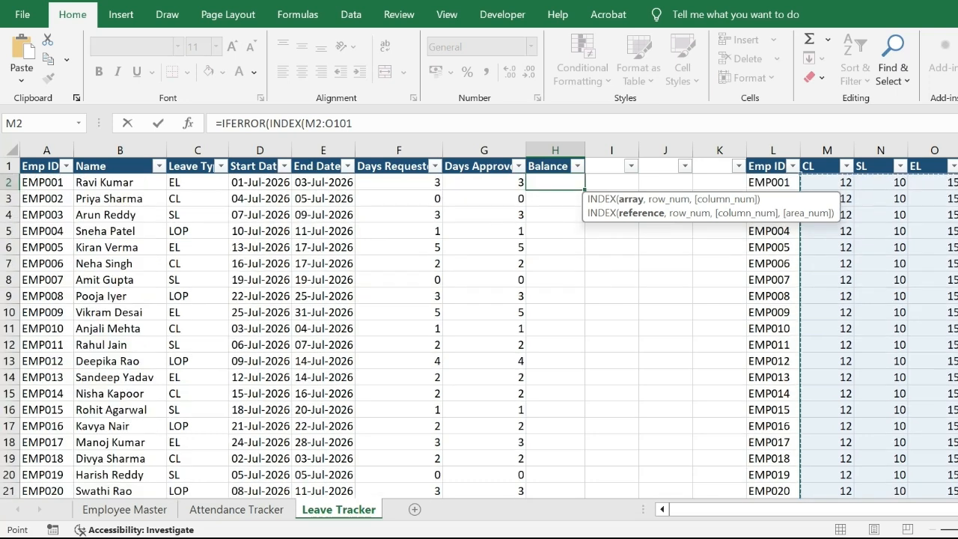
{"action": "left_click", "coordinate": [352, 123]}
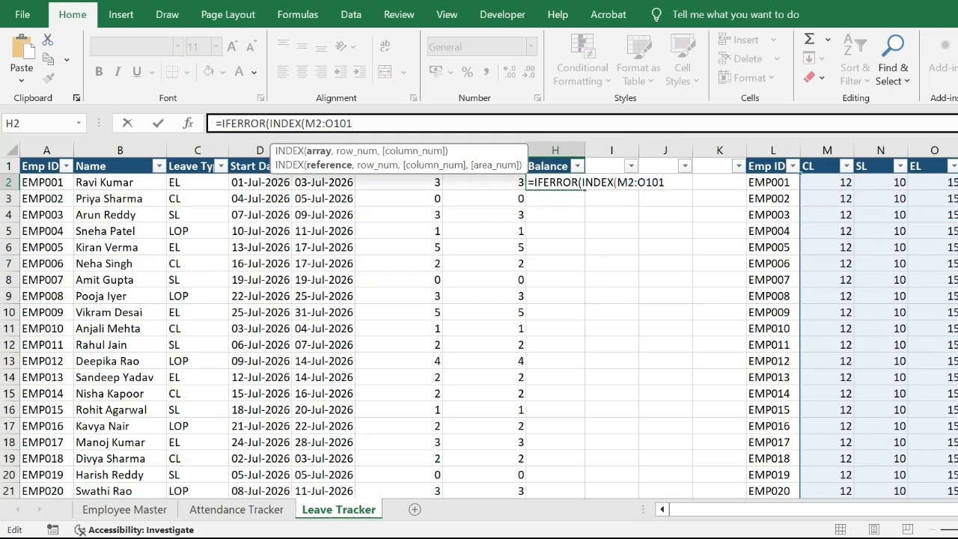
{"action": "type", "text": ","}
{"action": "left_click", "coordinate": [347, 123]}
{"action": "left_click", "coordinate": [355, 123]}
Add a MATCH as the INDEX row argument, looking up employee ID A2 in L2:L101.
{"action": "type", "text": "MATCH("}
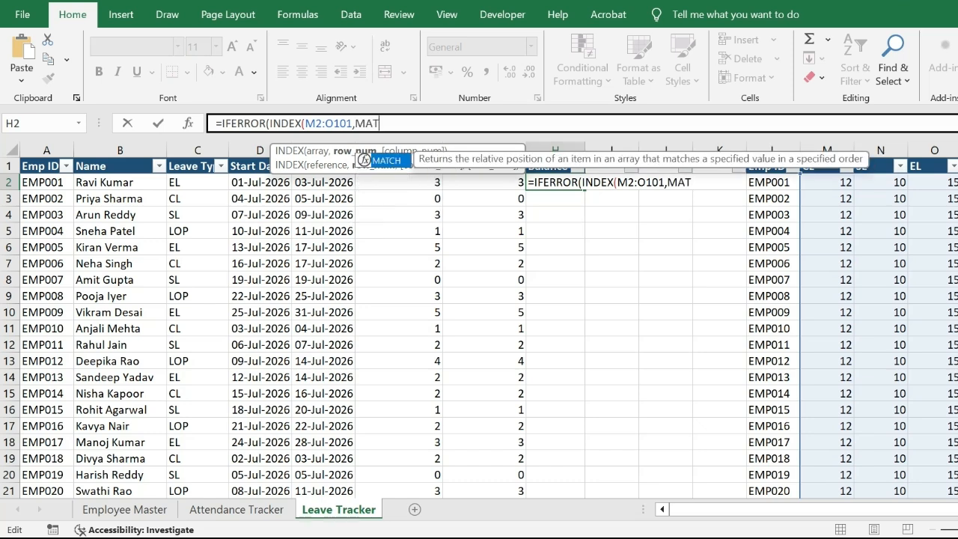
{"action": "left_click", "coordinate": [42, 184]}
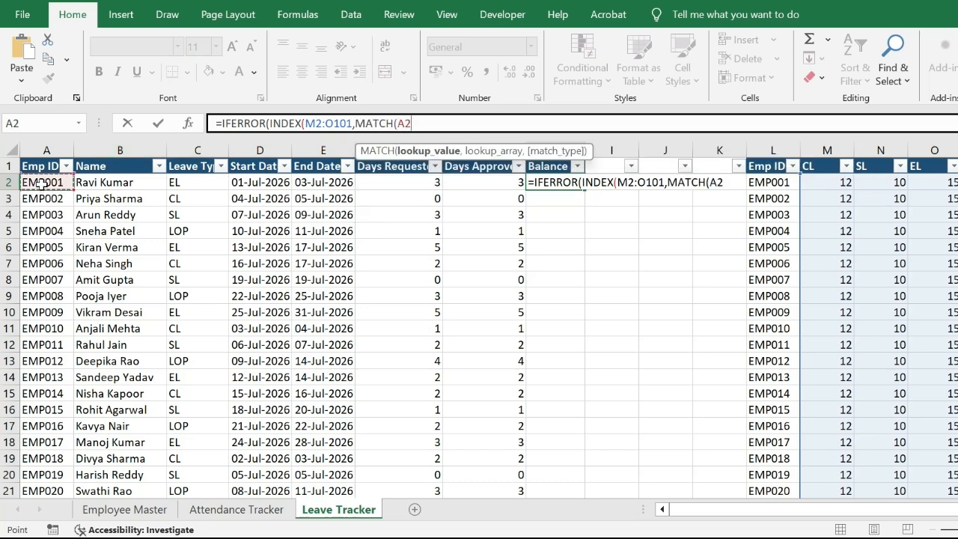
{"action": "type", "text": ","}
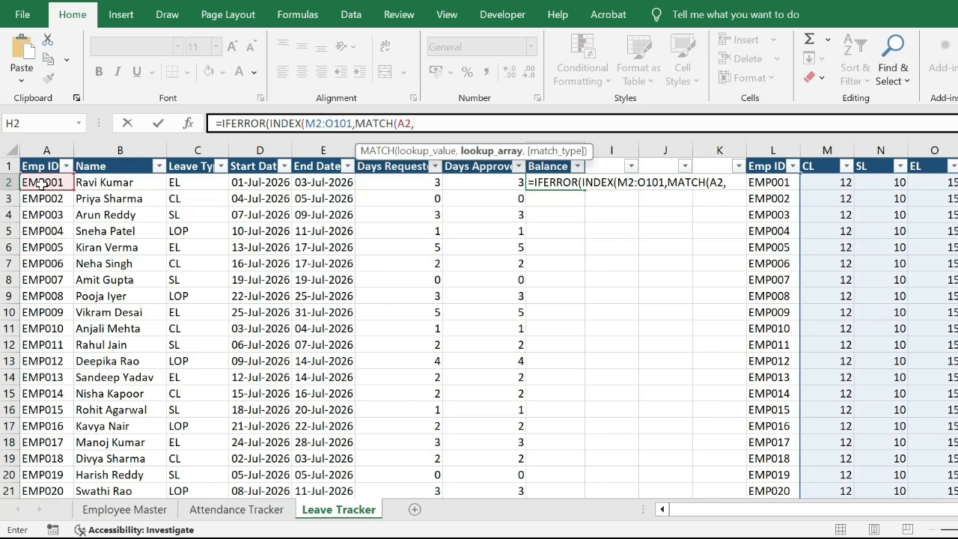
{"action": "key", "text": "Right"}
{"action": "key", "text": "Right"}
{"action": "key", "text": "Right"}
{"action": "key", "text": "Right"}
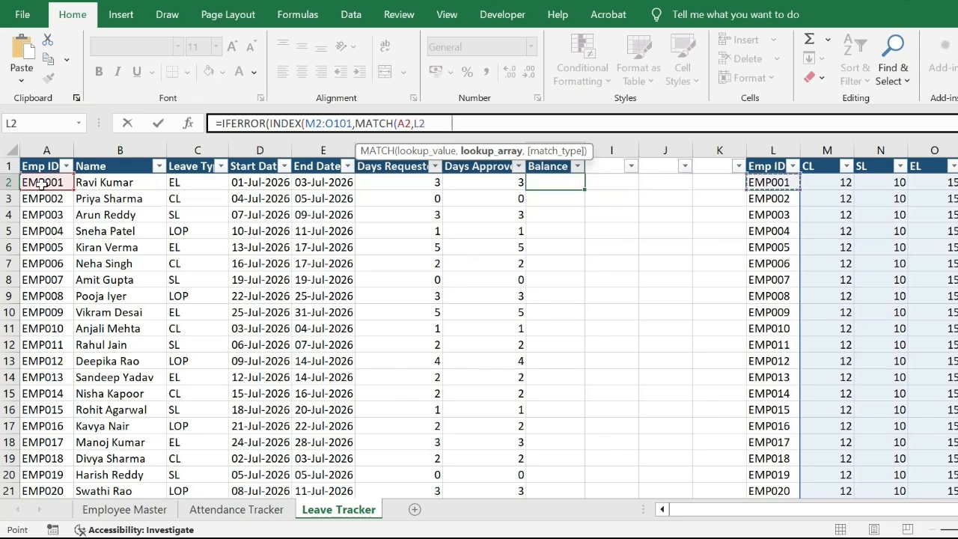
{"action": "key", "text": "ctrl+shift+Down"}
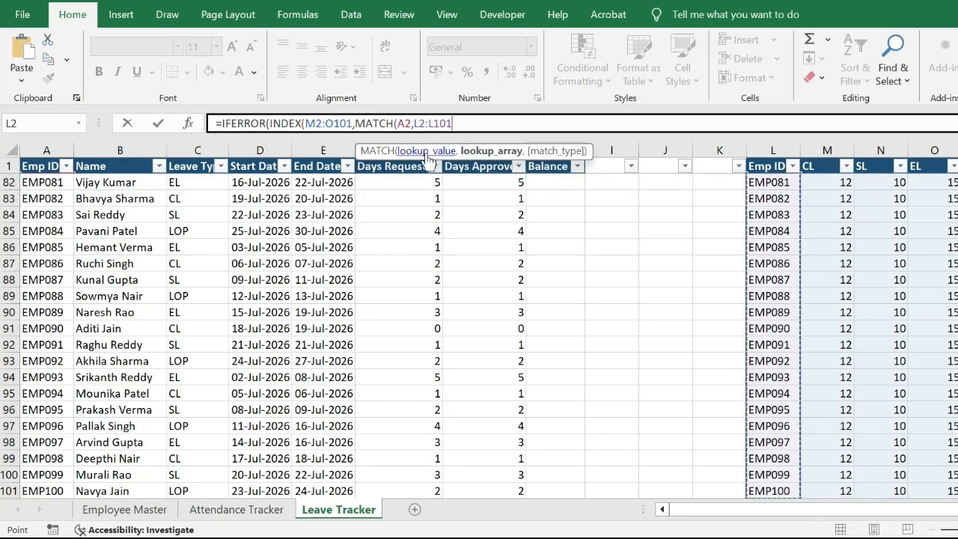
Make the employee ID lookup range absolute as $L$2:$L$101 and finish the MATCH with exact match type 0.
{"action": "key", "text": "F2"}
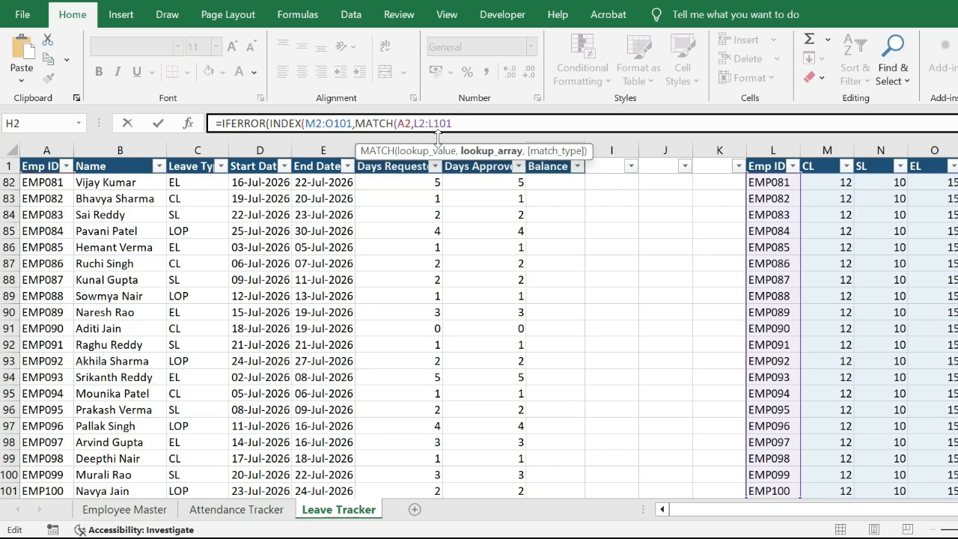
{"action": "type", "text": "$"}
{"action": "key", "text": "Right"}
{"action": "type", "text": "$"}
{"action": "key", "text": "Right"}
{"action": "key", "text": "Right"}
{"action": "type", "text": "$"}
{"action": "key", "text": "Right"}
{"action": "type", "text": "$101,"}
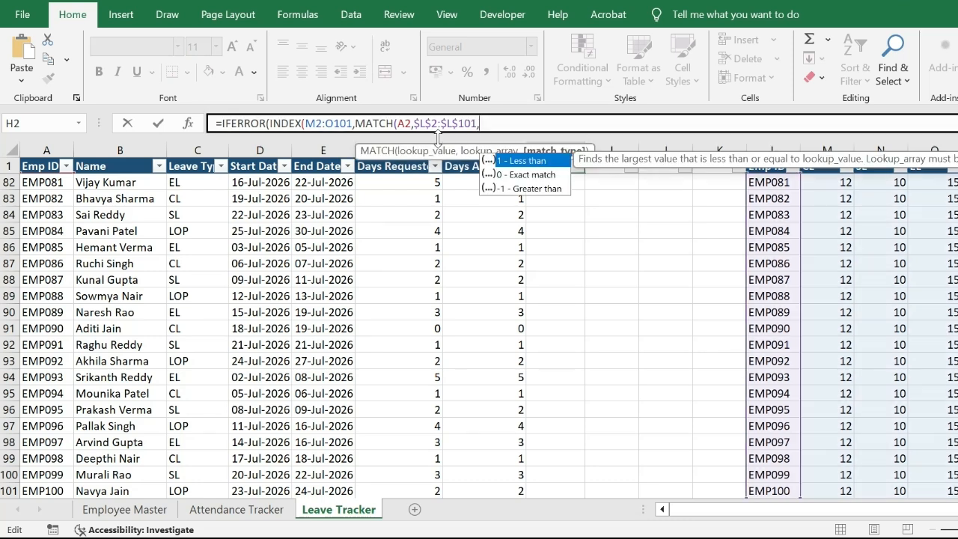
{"action": "key", "text": "Down"}
{"action": "key", "text": "Tab"}
{"action": "type", "text": ")"}
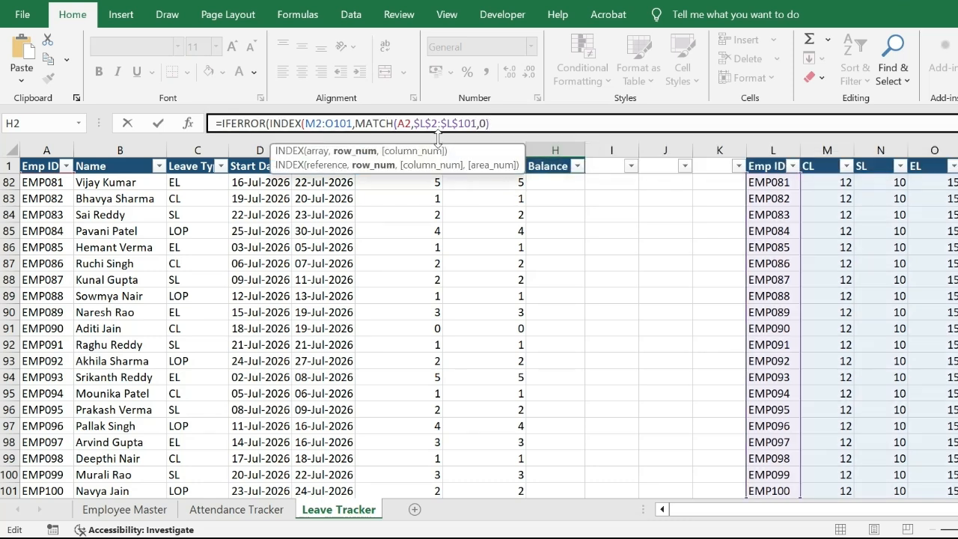
Add a second MATCH as the INDEX column argument, looking up leave type C2 in the headers M1:O1.
{"action": "type", "text": ",MATCH"}
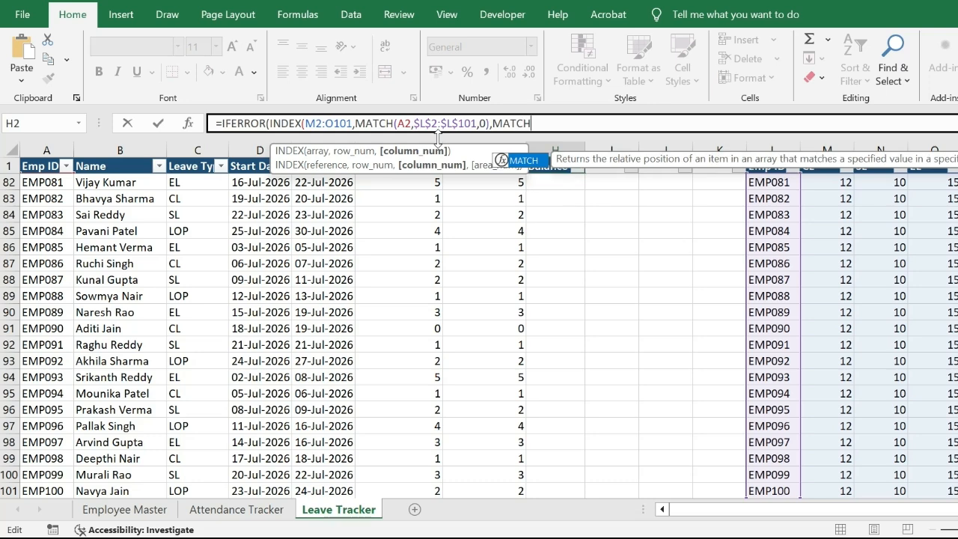
{"action": "type", "text": "("}
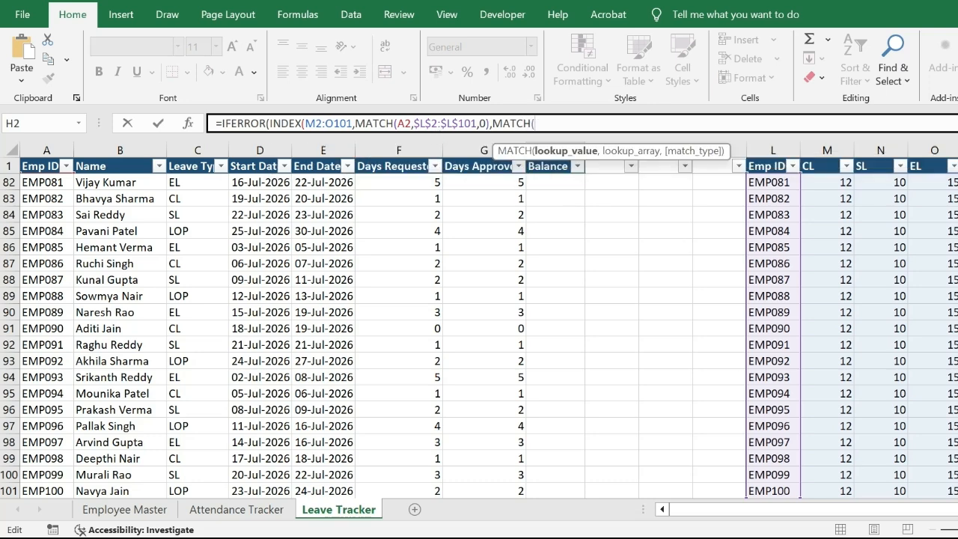
{"action": "scroll", "coordinate": [478, 329], "scroll_direction": "up", "scroll_amount": 20}
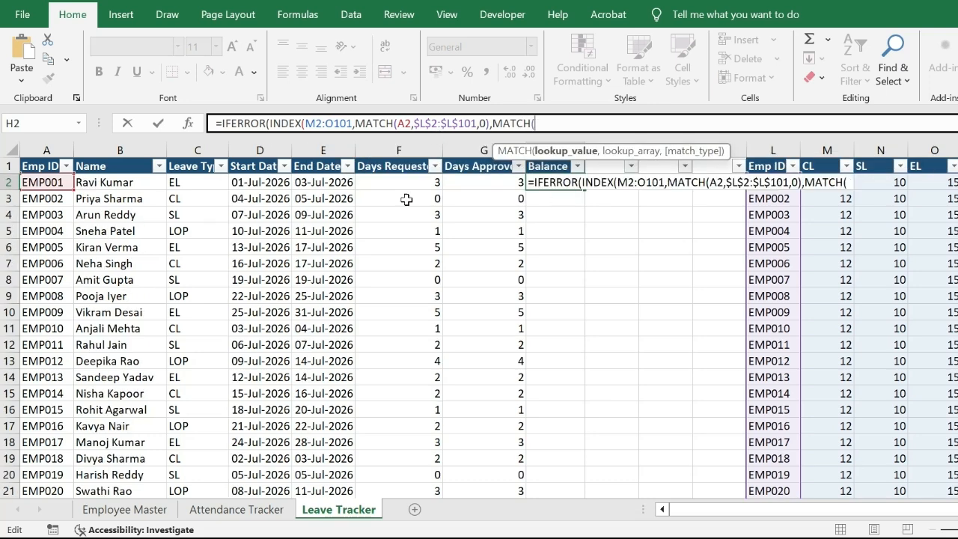
{"action": "left_click", "coordinate": [201, 182]}
{"action": "type", "text": ","}
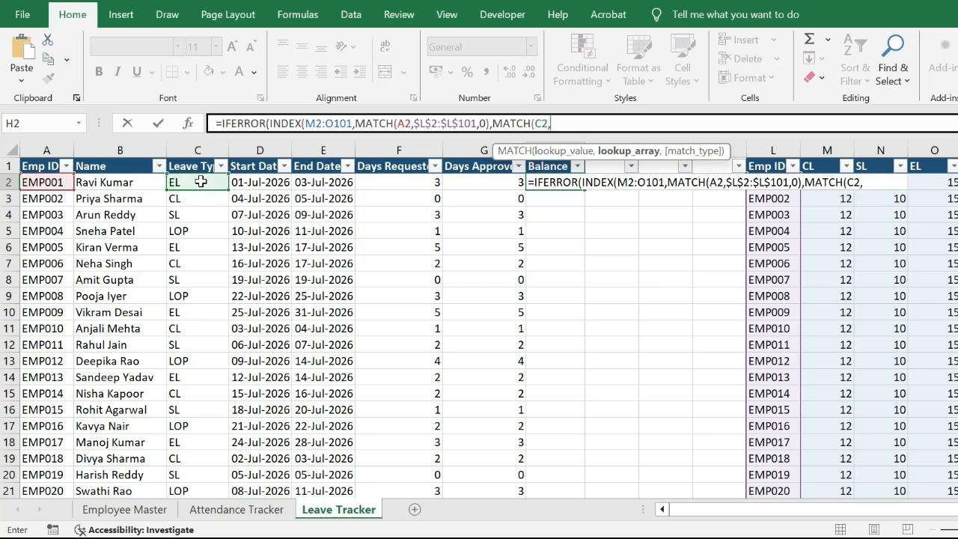
{"action": "key", "text": "Right"}
{"action": "key", "text": "Right"}
{"action": "key", "text": "Right"}
{"action": "key", "text": "Right"}
{"action": "key", "text": "Right"}
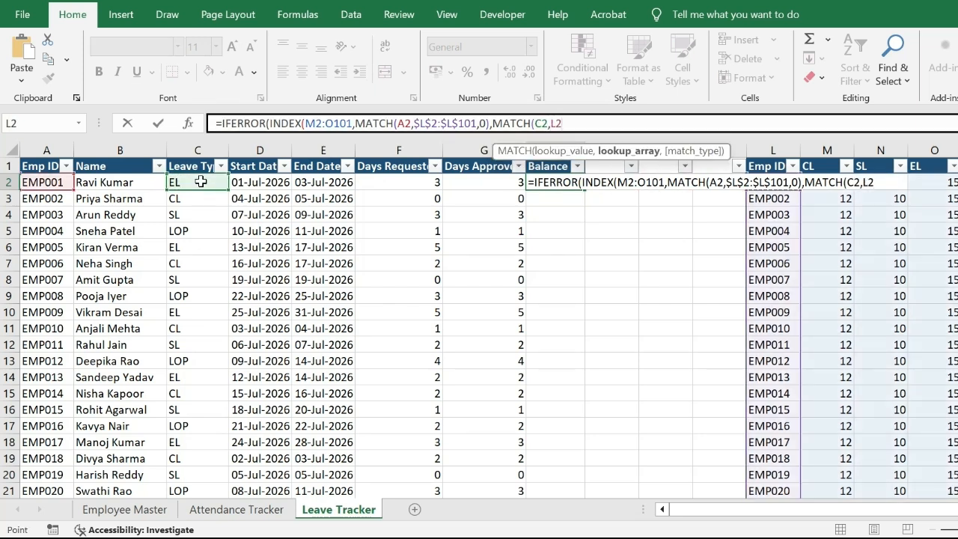
{"action": "key", "text": "shift+Right"}
{"action": "key", "text": "shift+Right"}
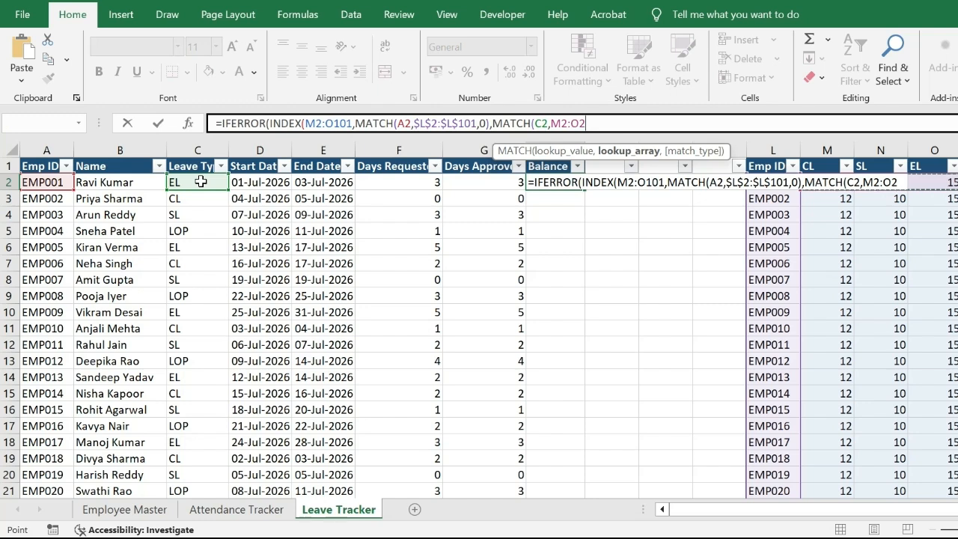
{"action": "key", "text": "Up"}
{"action": "key", "text": "shift+Right"}
{"action": "key", "text": "shift+Right"}
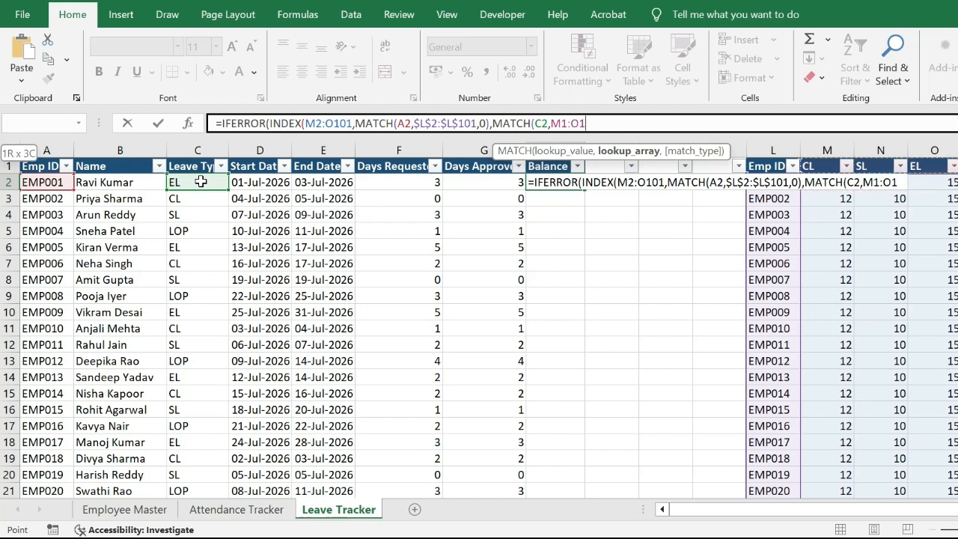
Make the header range absolute as $M$1:$O$1, set exact match type 0, and close the MATCH and INDEX functions.
{"action": "left_click", "coordinate": [551, 122]}
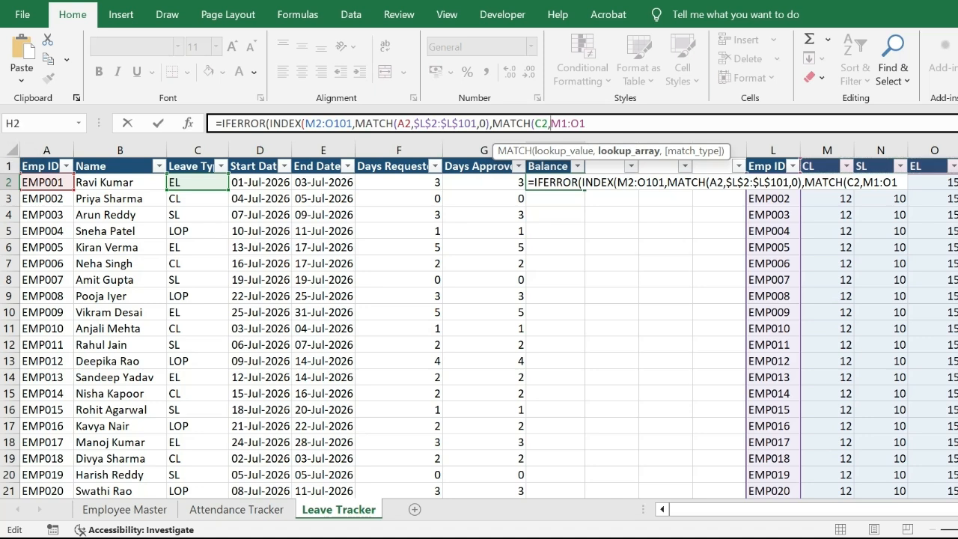
{"action": "type", "text": "$M$1:"}
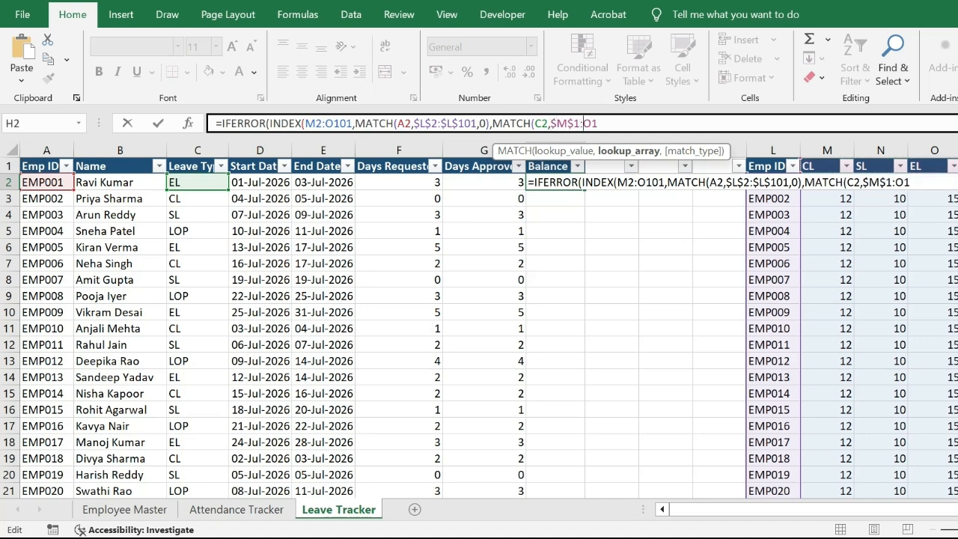
{"action": "type", "text": "$O$1,"}
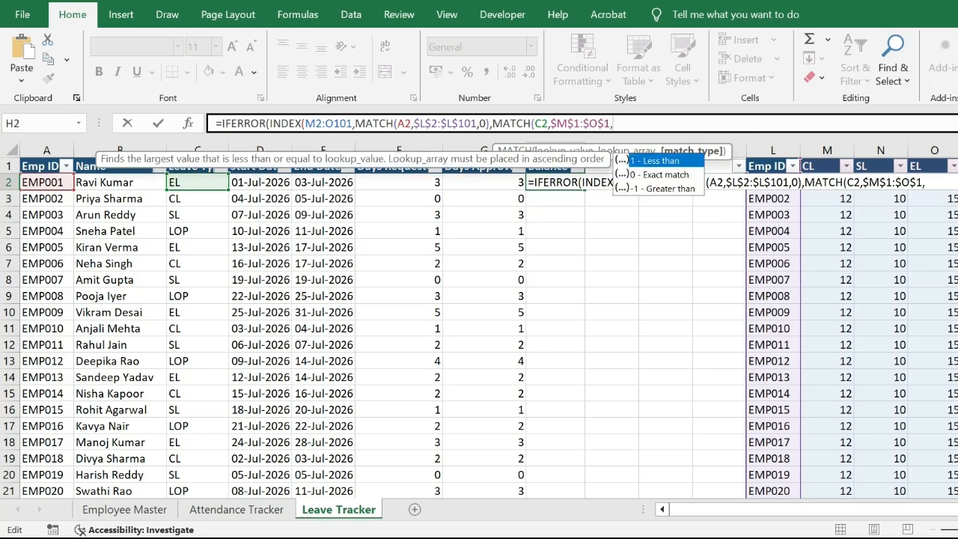
{"action": "type", "text": "0)"}
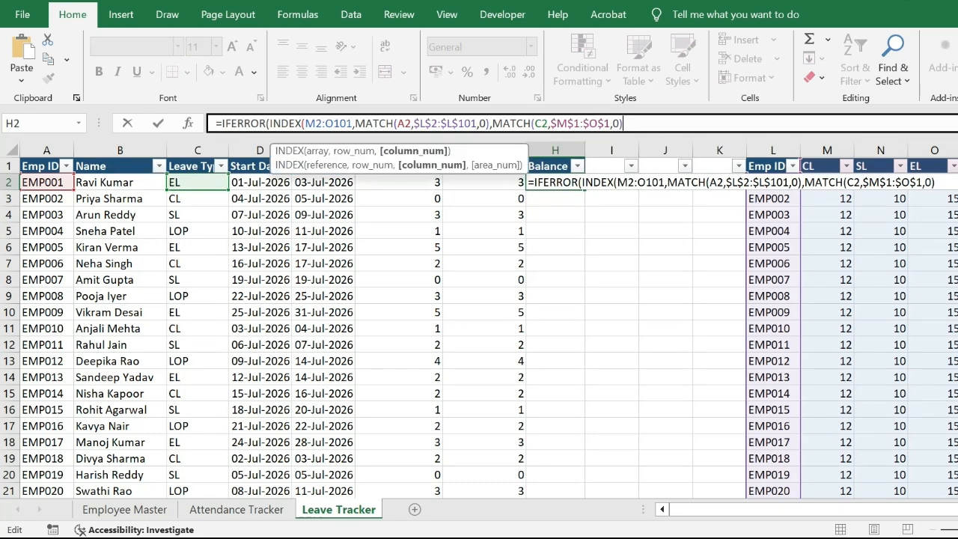
{"action": "type", "text": ")"}
Append a subtraction with a SUM-type function after the INDEX part of the H2 formula.
{"action": "type", "text": "-SUI"}
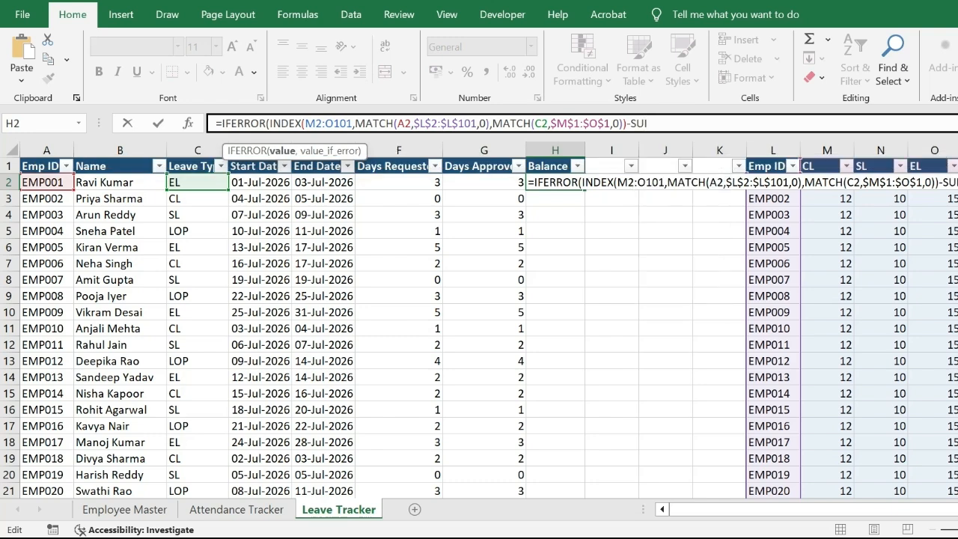
{"action": "key", "text": "BackSpace"}
{"action": "type", "text": "M"}
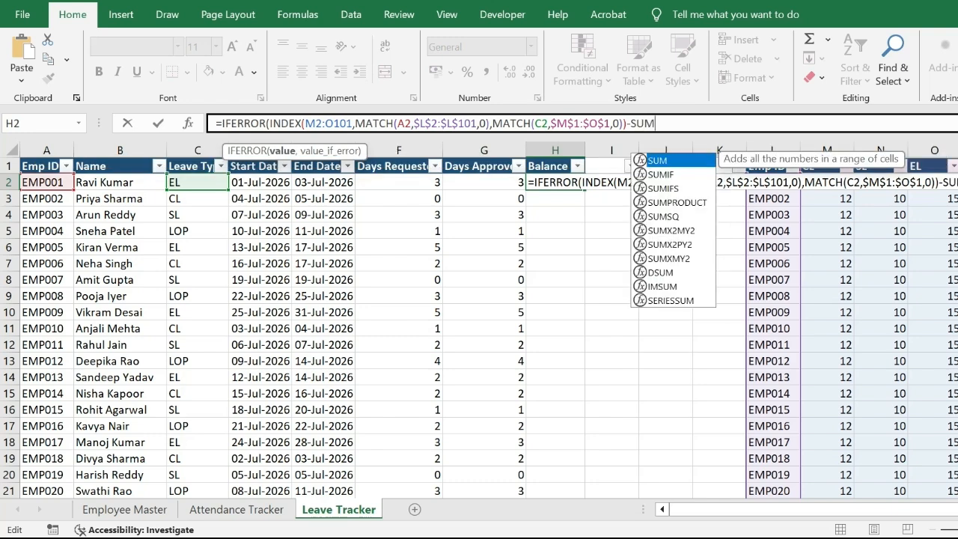
Start a SUMIFS function as the subtracted part of the Balance formula in H2.
{"action": "type", "text": "IF("}
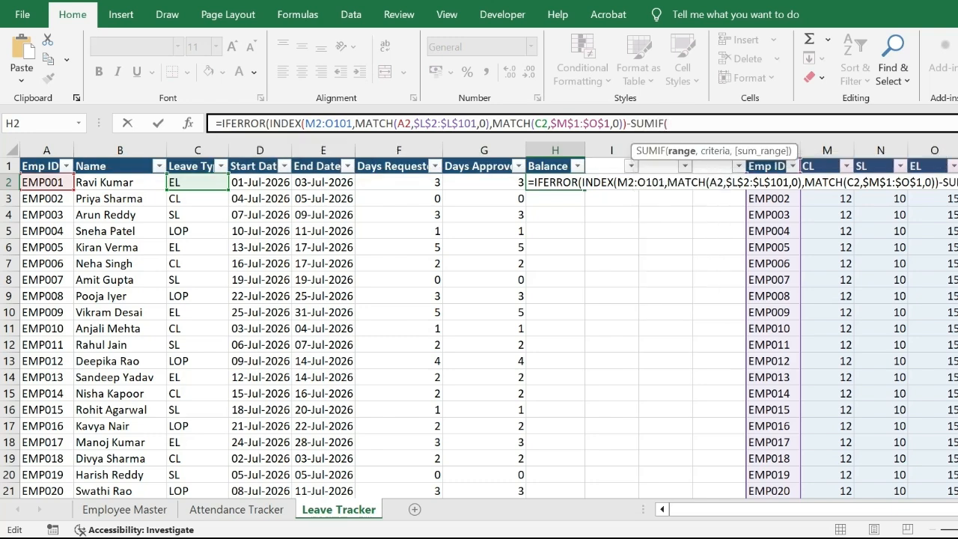
{"action": "key", "text": "BackSpace"}
{"action": "key", "text": "Down"}
{"action": "key", "text": "Tab"}
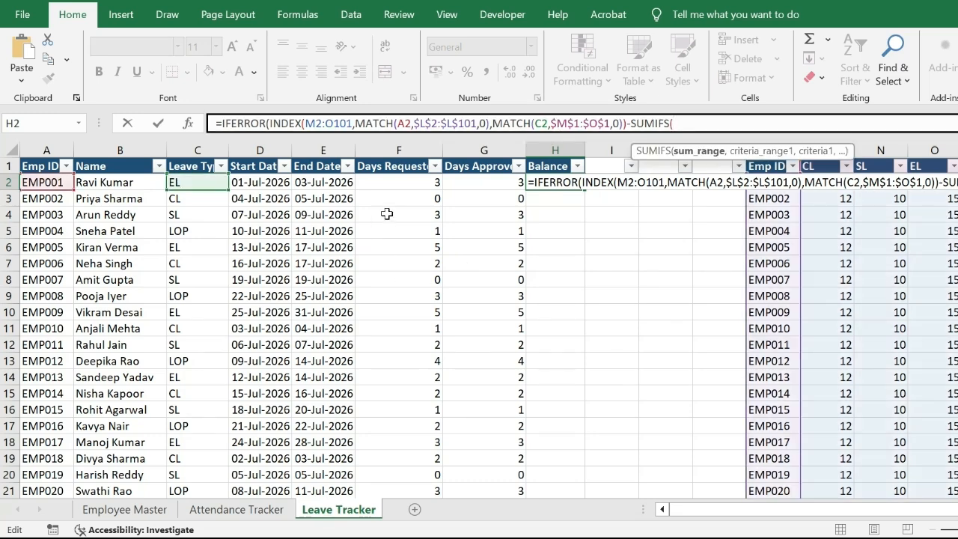
Set the SUMIFS sum range to the expanding Days Approved range $G$2:G2.
{"action": "left_click", "coordinate": [479, 179]}
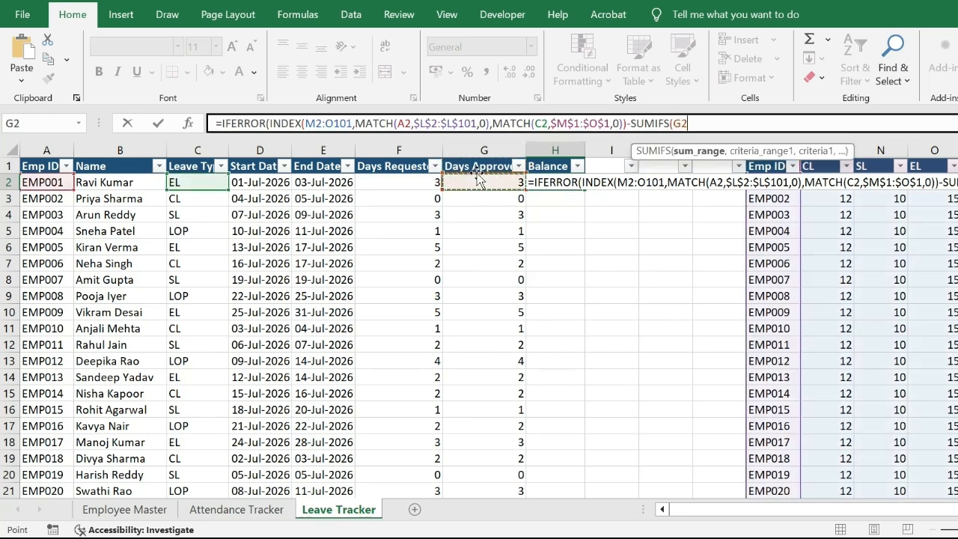
{"action": "key", "text": "ctrl+shift+Down"}
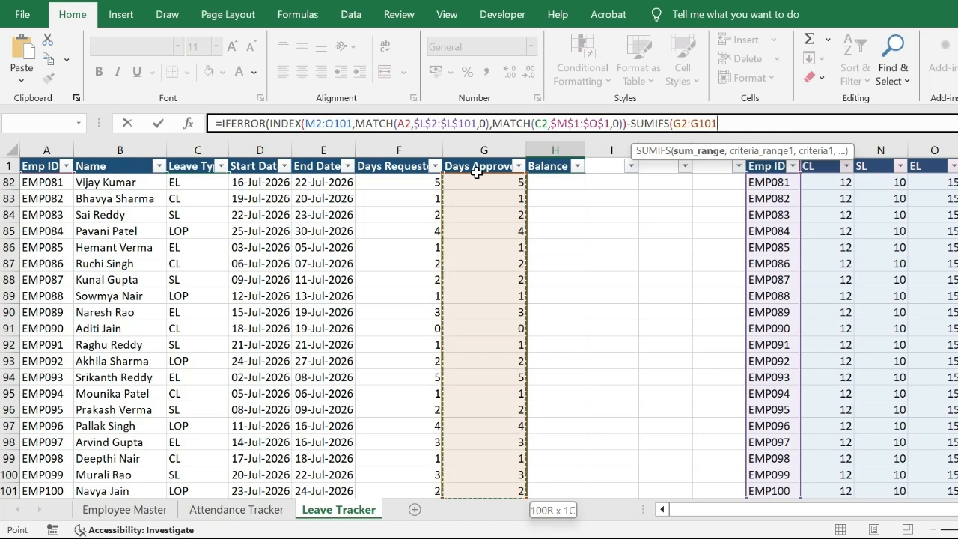
{"action": "key", "text": "BackSpace"}
{"action": "key", "text": "BackSpace"}
{"action": "key", "text": "BackSpace"}
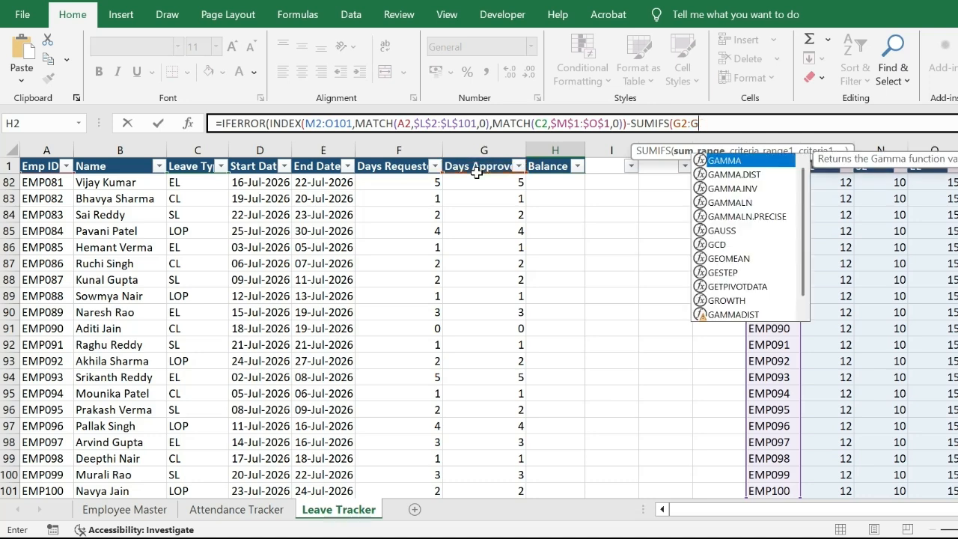
{"action": "type", "text": "2"}
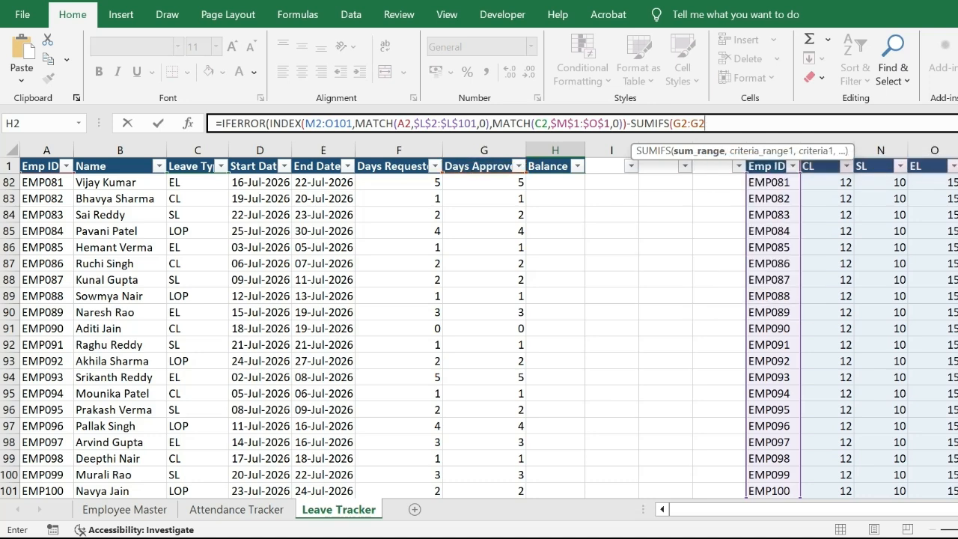
{"action": "left_click", "coordinate": [673, 123]}
{"action": "type", "text": "$"}
{"action": "key", "text": "Right"}
{"action": "type", "text": "$2:G2,"}
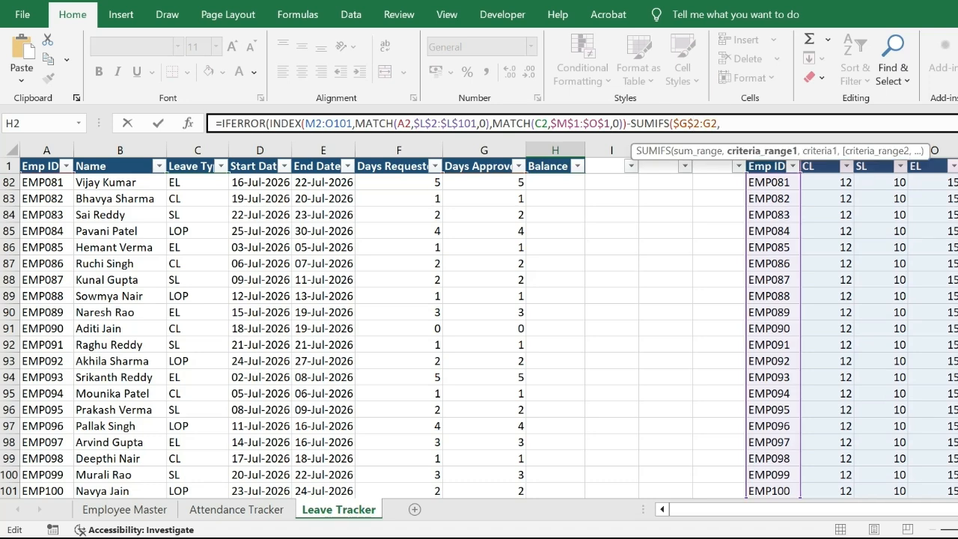
Add the first SUMIFS condition, matching employee ID A2 in the expanding range $A$2:A2.
{"action": "type", "text": "A2:A2,A2"}
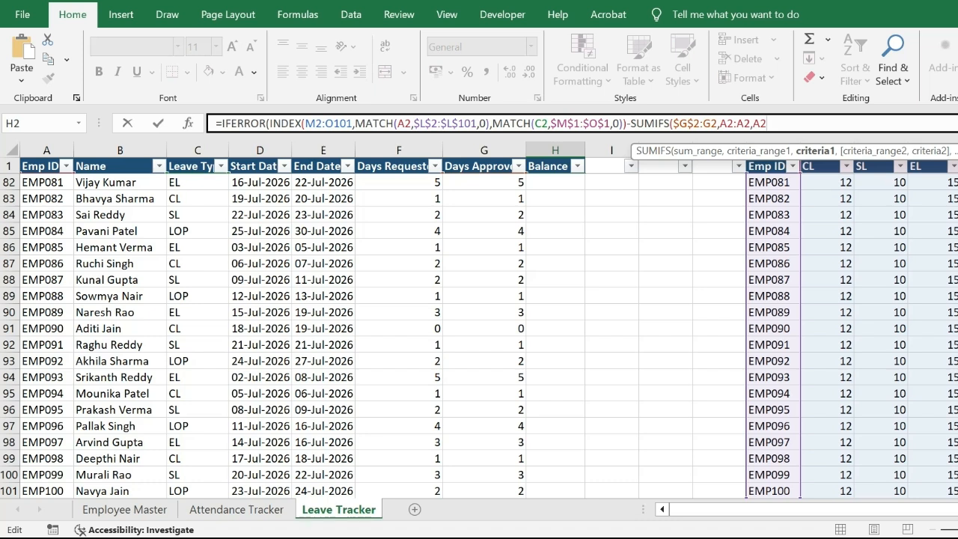
{"action": "left_click", "coordinate": [726, 124]}
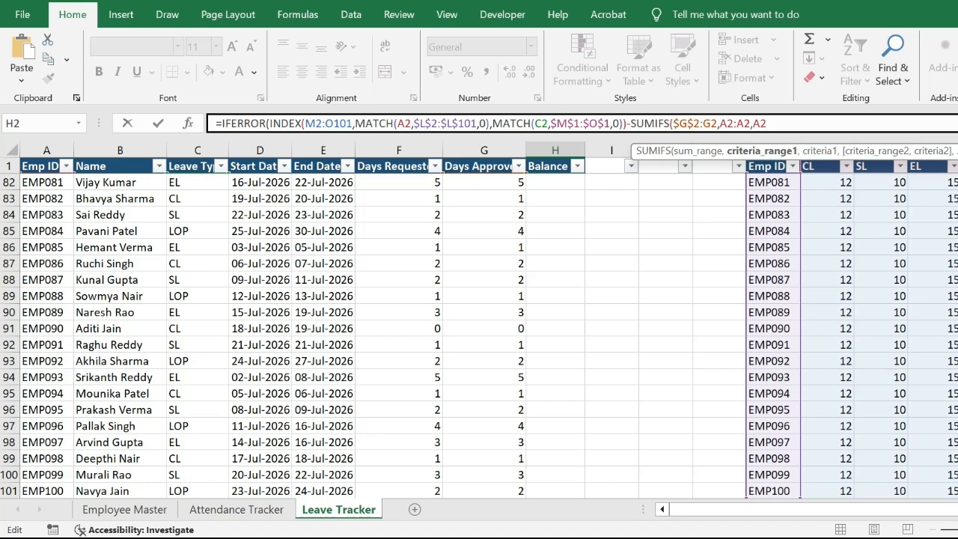
{"action": "type", "text": "$L"}
{"action": "type", "text": "$A$"}
Add the second SUMIFS condition, matching leave type C2 in the expanding range $C$2:C2.
{"action": "left_click", "coordinate": [813, 112]}
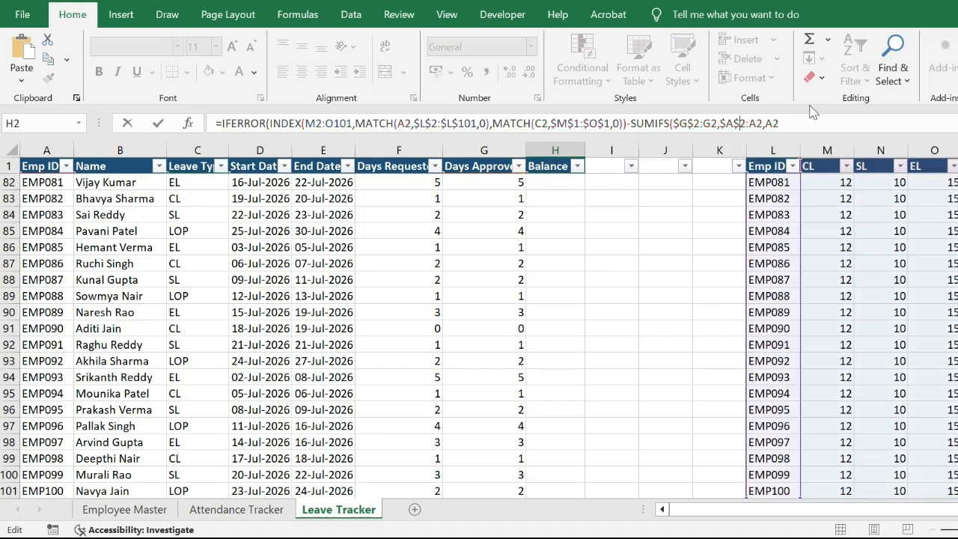
{"action": "left_click", "coordinate": [812, 123]}
{"action": "type", "text": "C2"}
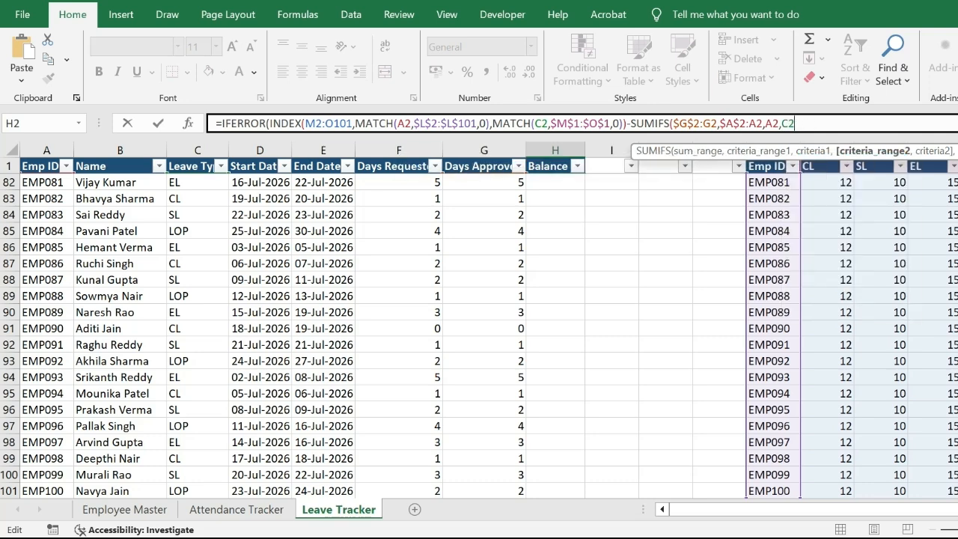
{"action": "type", "text": ":C"}
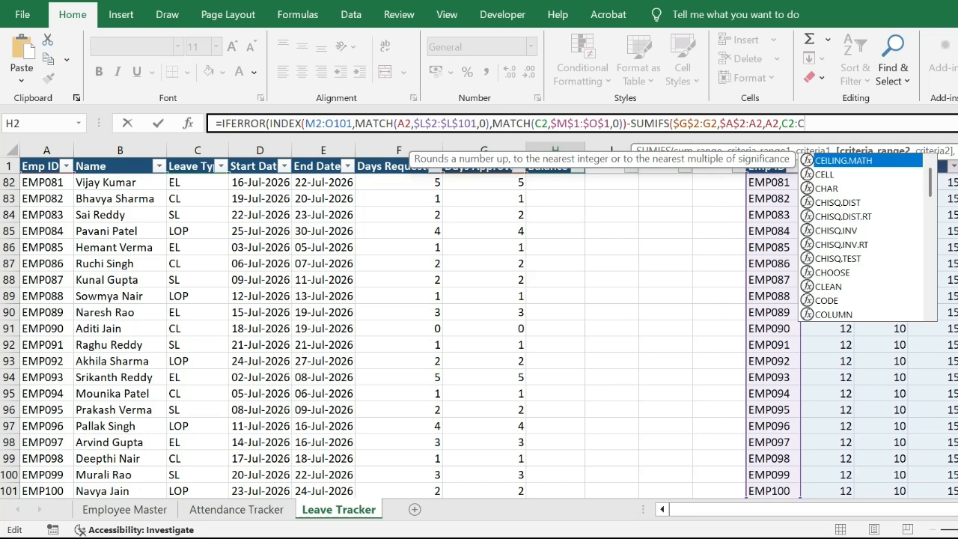
{"action": "type", "text": "2,C2"}
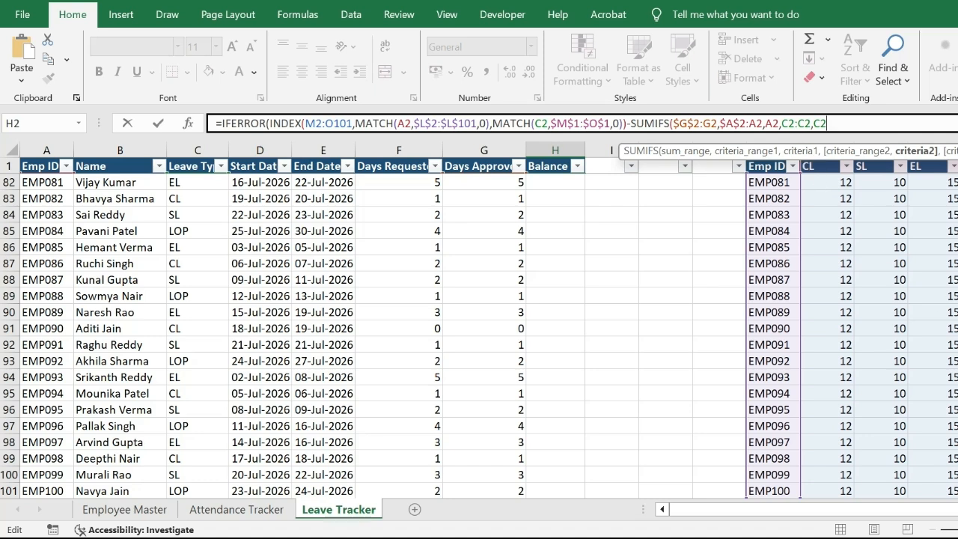
{"action": "left_click", "coordinate": [781, 124]}
{"action": "type", "text": "$L"}
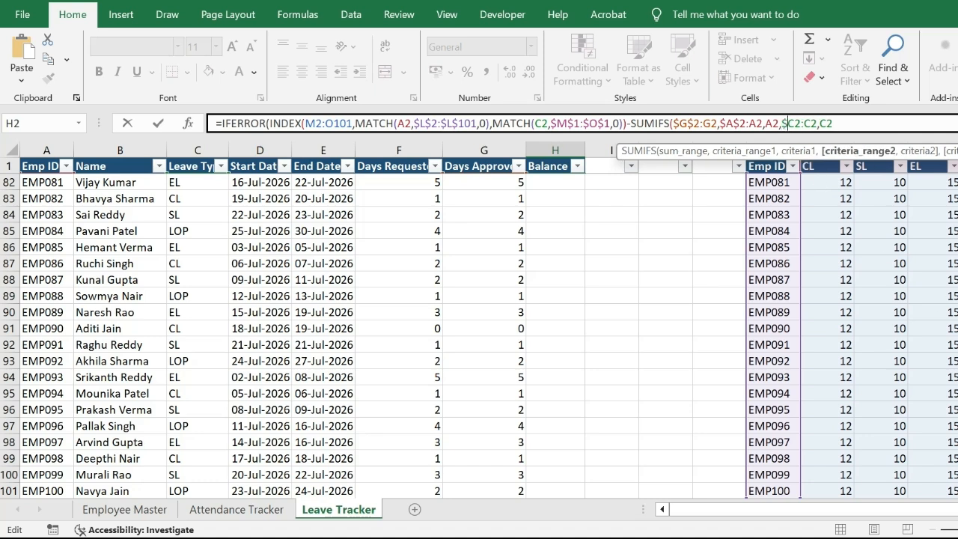
{"action": "type", "text": "$"}
{"action": "left_click", "coordinate": [839, 123]}
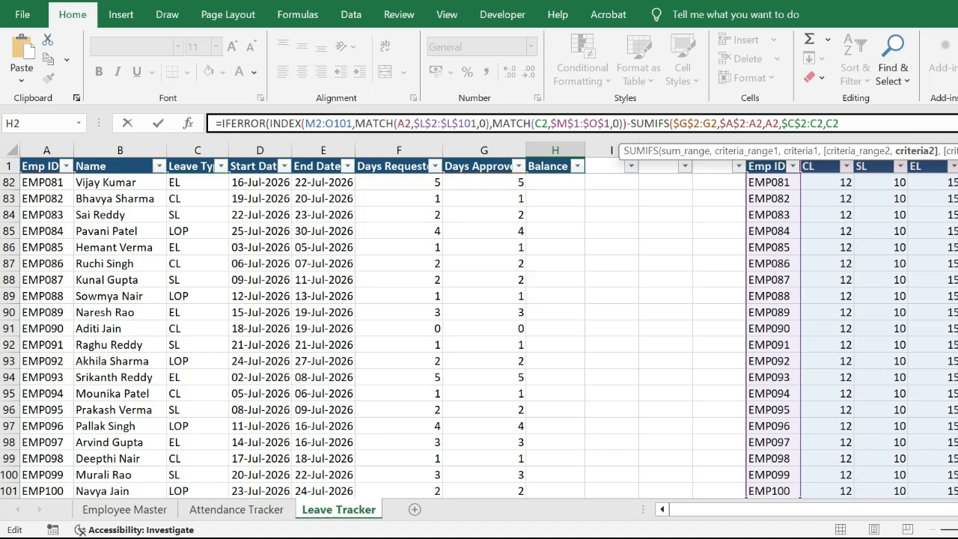
Complete the H2 formula with "-" as the IFERROR fallback and fill it down the Balance column.
{"action": "type", "text": "),"}
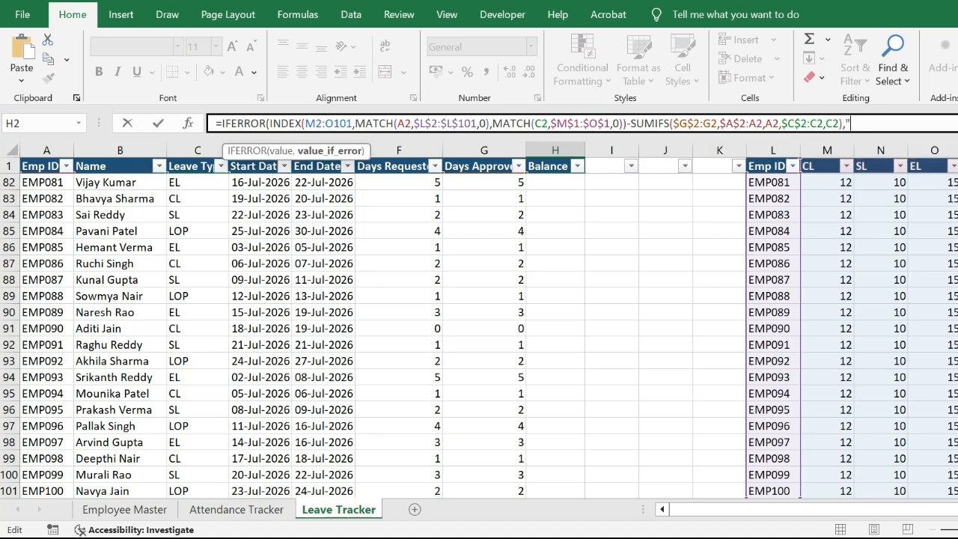
{"action": "type", "text": "\"-\")"}
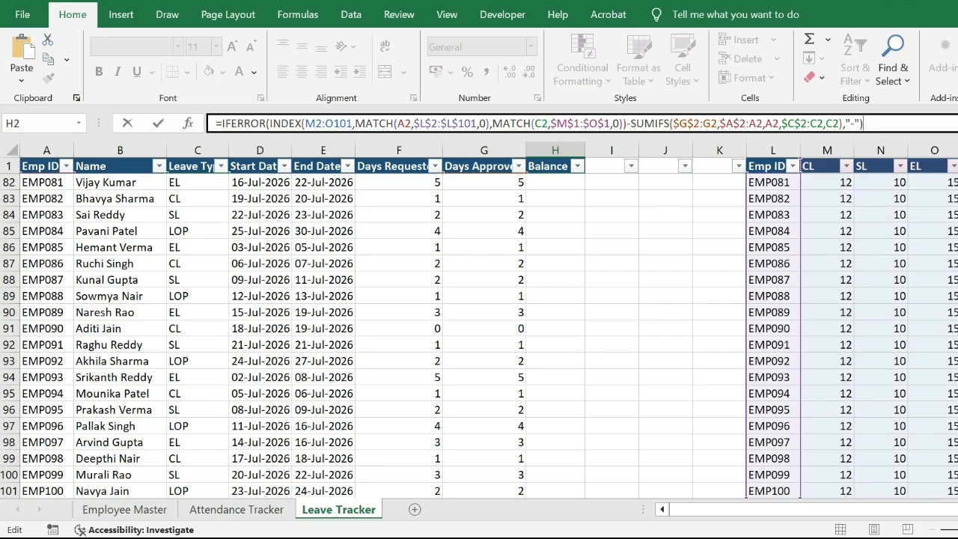
{"action": "key", "text": "Return"}
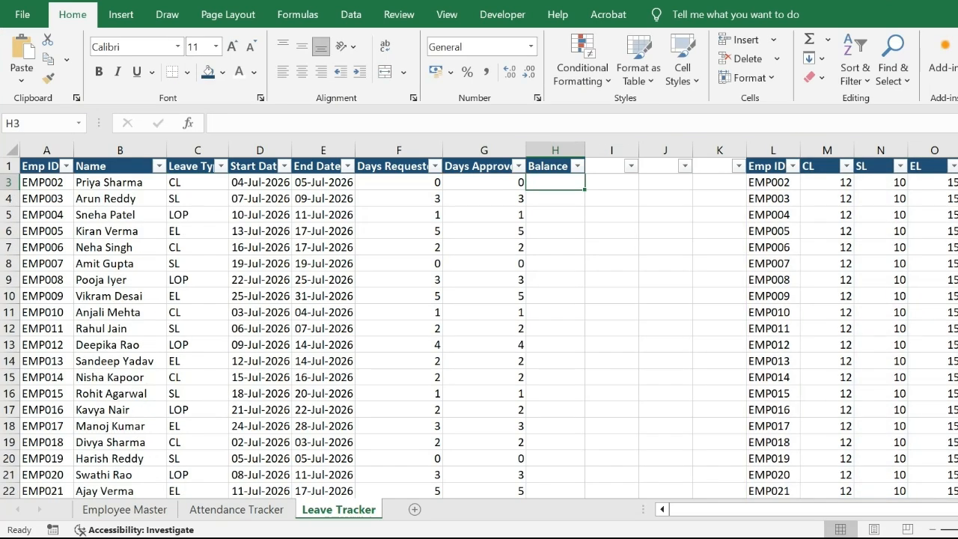
{"action": "key", "text": "Up"}
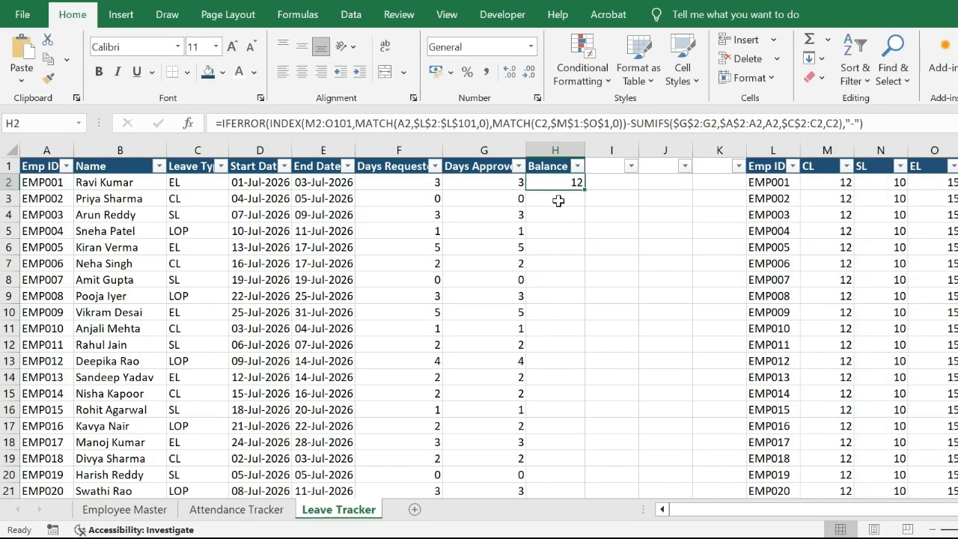
{"action": "double_click", "coordinate": [585, 190]}
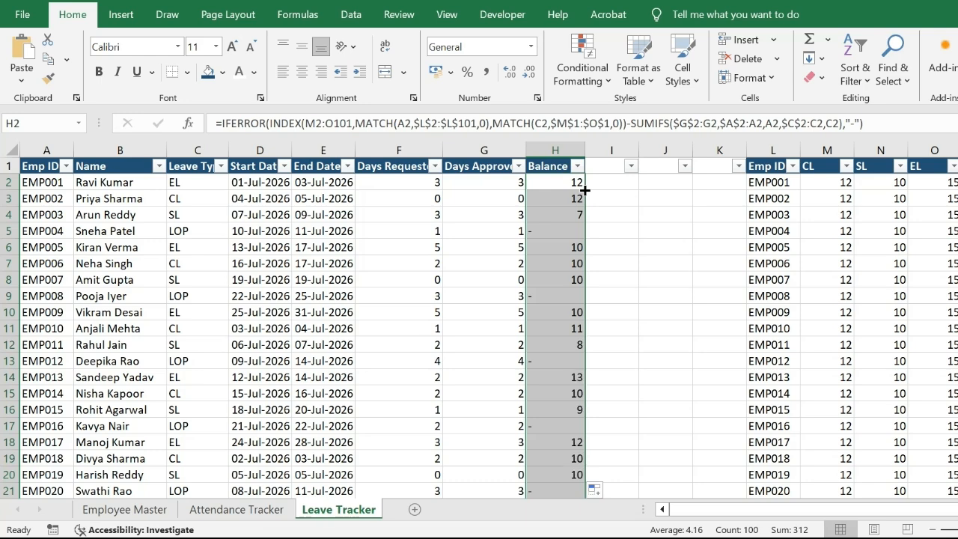
{"action": "left_click", "coordinate": [536, 180]}
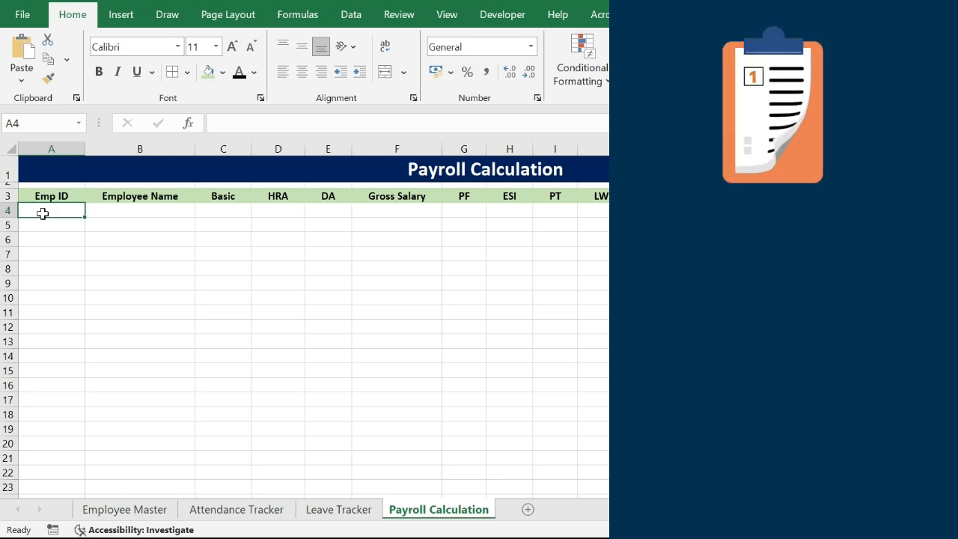
Link A4 of the Payroll Calculation sheet to 'Employee Master'!A4 and fill the Emp ID formula down to A12.
{"action": "type", "text": "="}
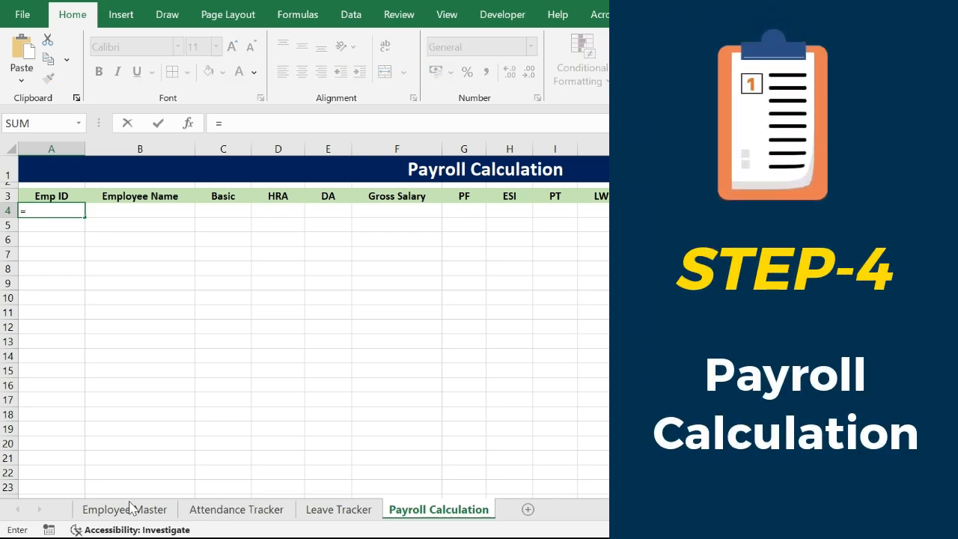
{"action": "left_click", "coordinate": [128, 509]}
{"action": "left_click", "coordinate": [75, 219]}
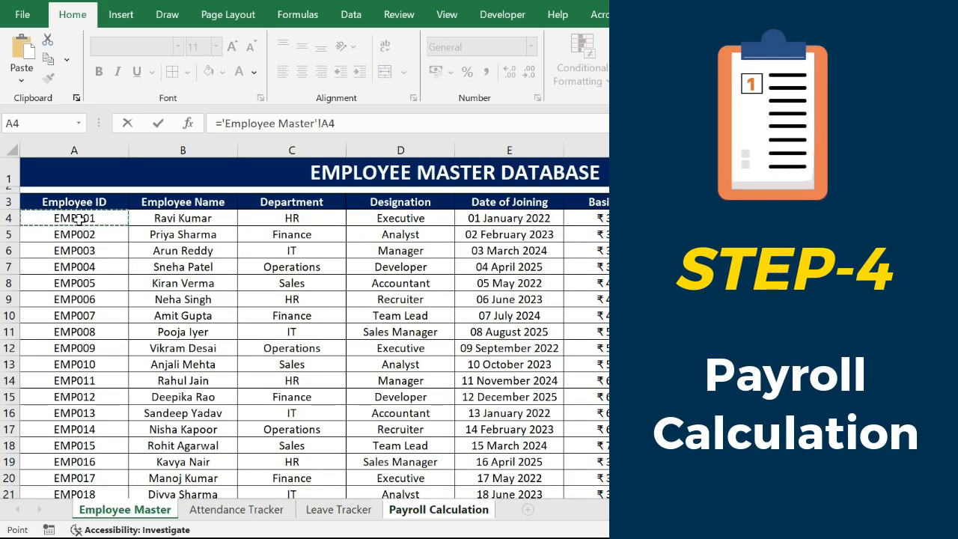
{"action": "key", "text": "Return"}
{"action": "left_click_drag", "start_coordinate": [85, 218], "coordinate": [84, 337]}
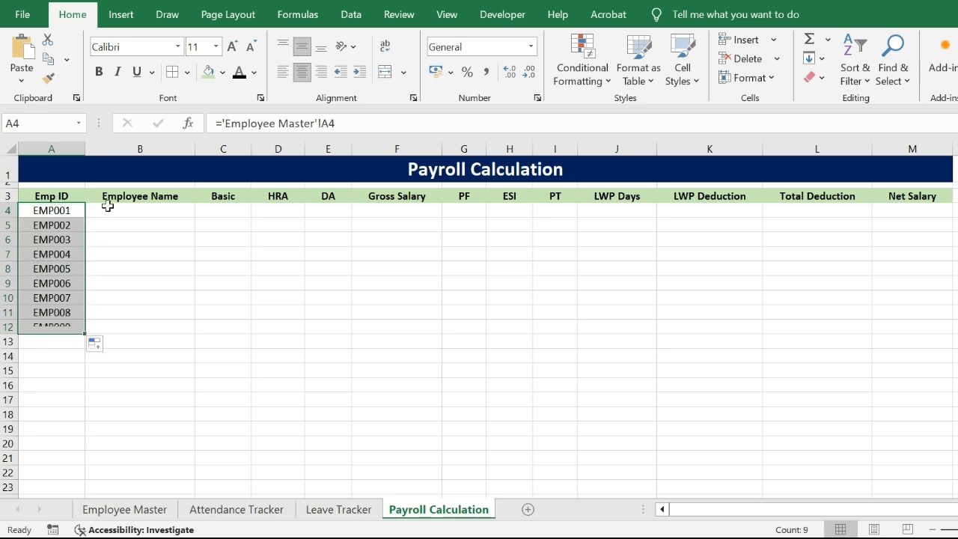
Look up the employee name in B4 with =VLOOKUP(A4,'Employee Master'!A3:B103,2,0).
{"action": "left_click", "coordinate": [119, 211]}
{"action": "type", "text": "=vl"}
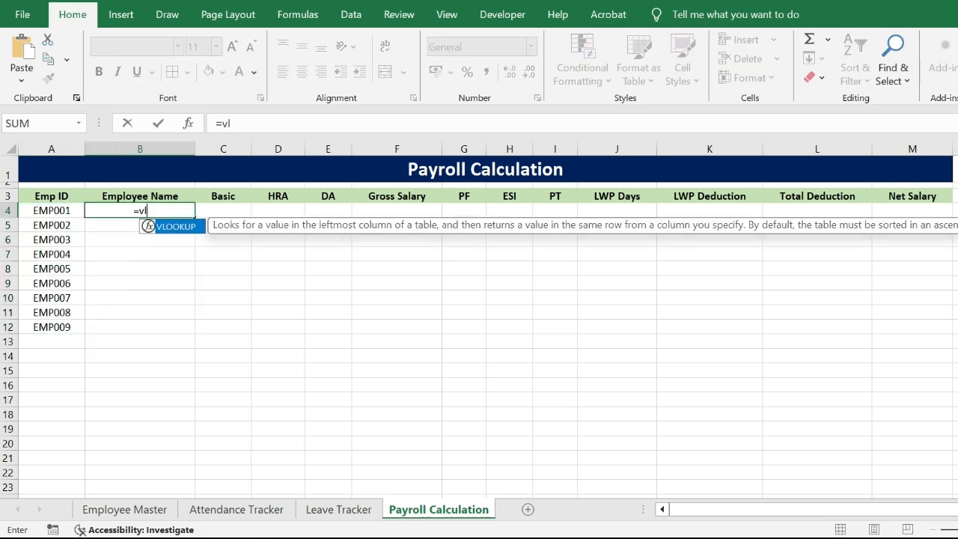
{"action": "key", "text": "Tab"}
{"action": "key", "text": "Left"}
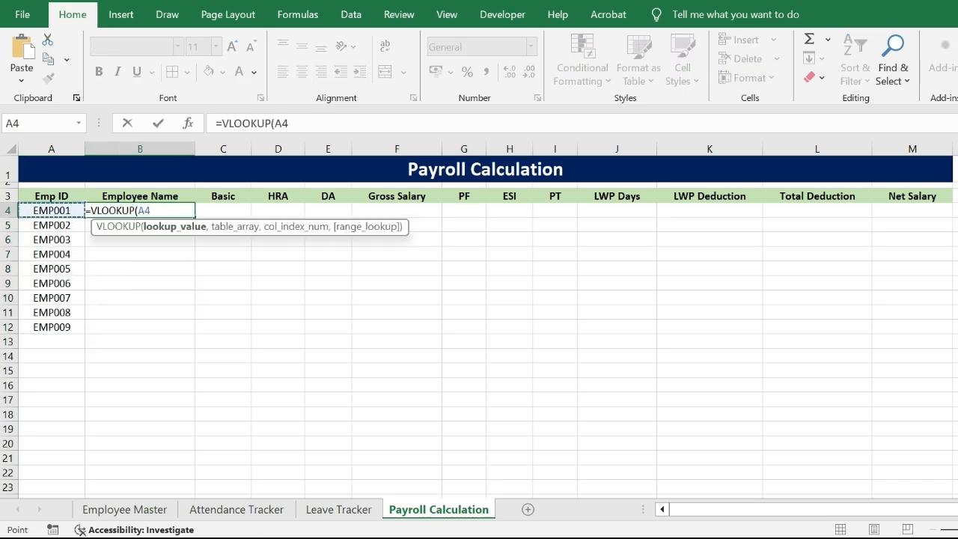
{"action": "type", "text": ","}
{"action": "key", "text": "ctrl+Page_Up"}
{"action": "key", "text": "ctrl+Page_Up"}
{"action": "key", "text": "ctrl+Page_Up"}
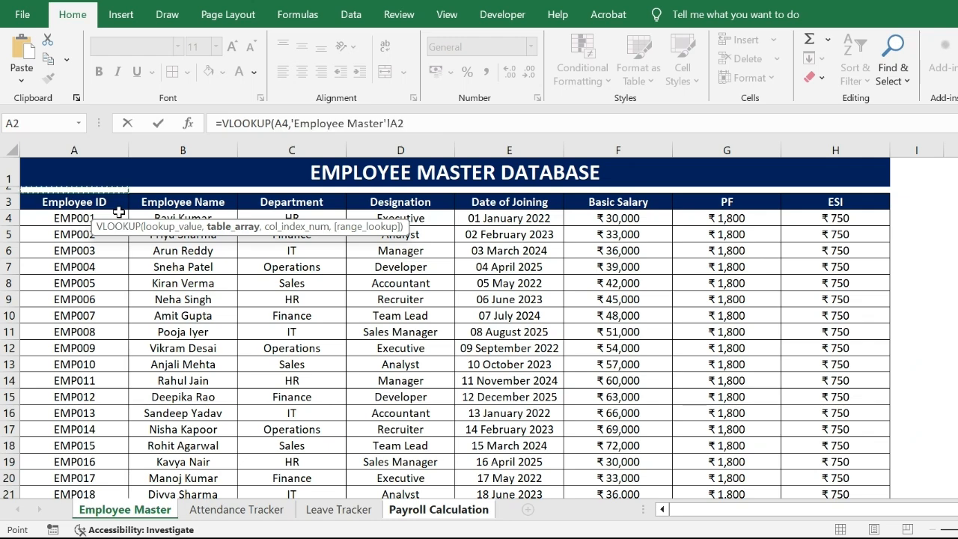
{"action": "key", "text": "Down"}
{"action": "key", "text": "shift+Right"}
{"action": "key", "text": "ctrl+shift+Down"}
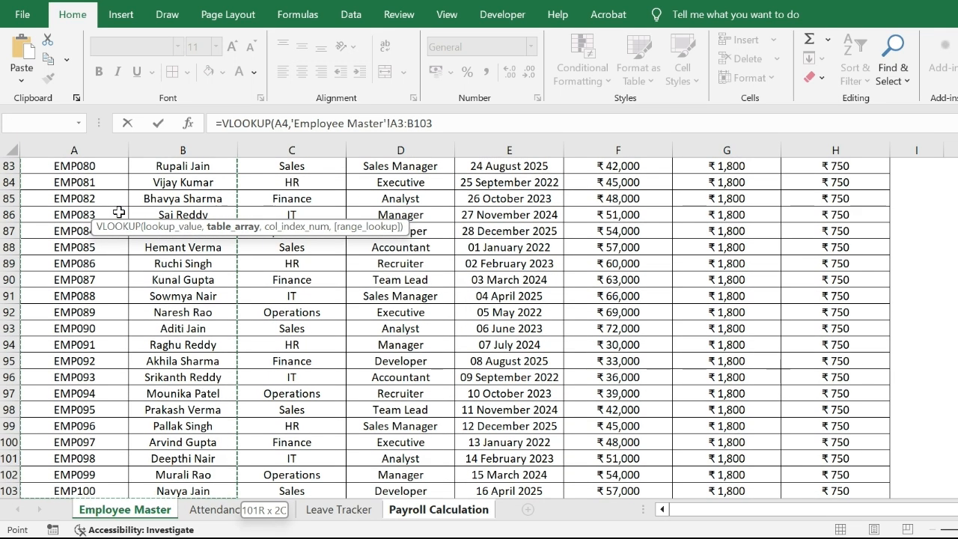
{"action": "type", "text": ",2,0"}
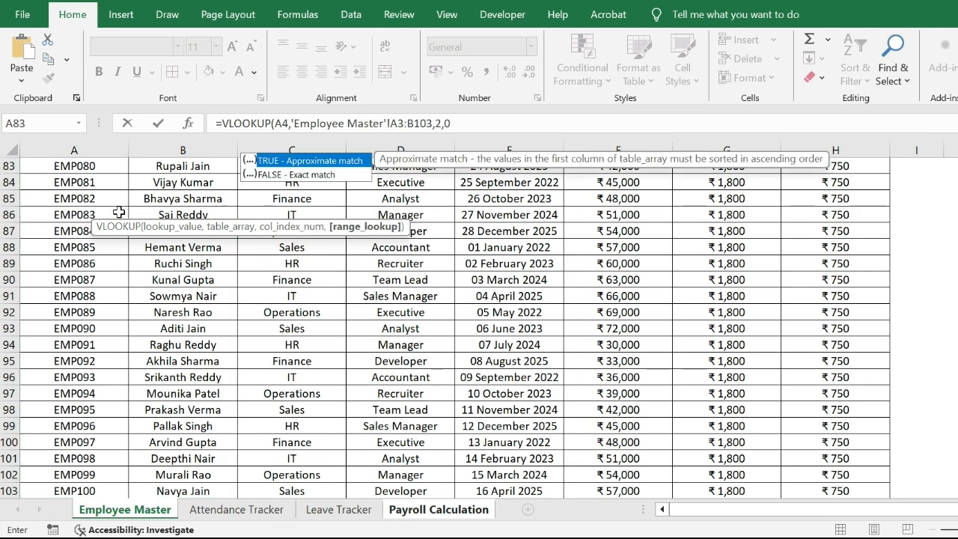
{"action": "key", "text": "Tab"}
Start a VLOOKUP in the Basic cell C4 with A4 as the lookup value.
{"action": "type", "text": "=vlo"}
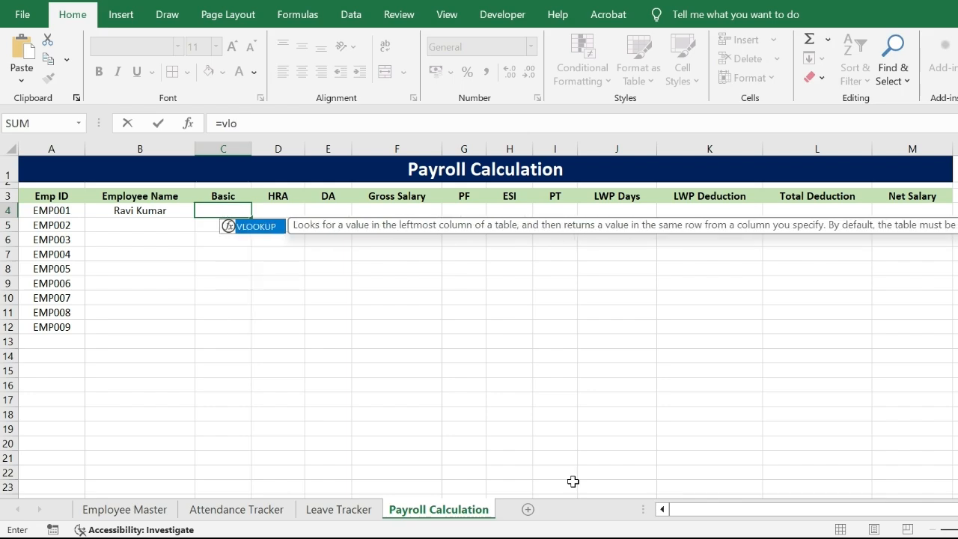
{"action": "key", "text": "Tab"}
{"action": "key", "text": "Left"}
{"action": "key", "text": "Left"}
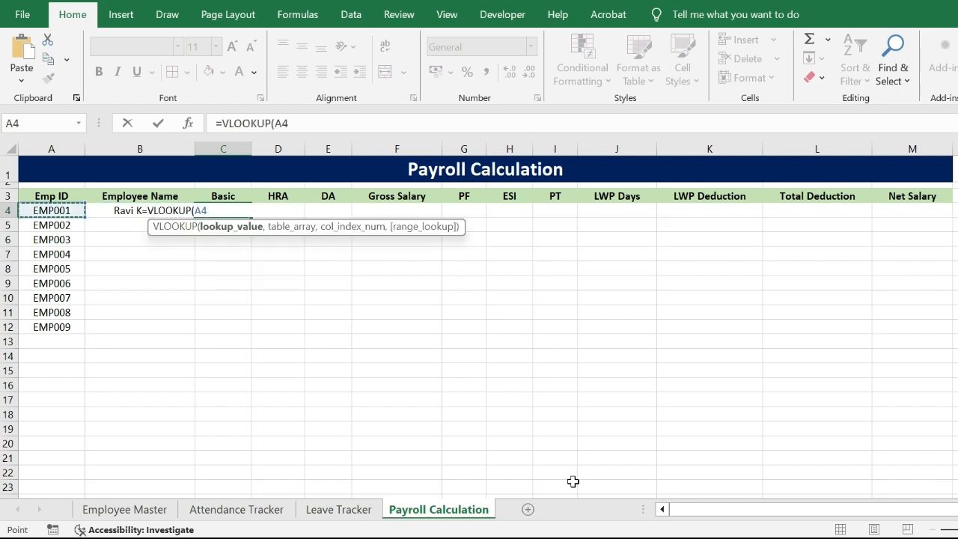
{"action": "type", "text": ","}
Complete the Basic lookup in C4 with table range 'Employee Master'!A4:F104, column index 6 and match type 0.
{"action": "key", "text": "ctrl+Page_Up"}
{"action": "key", "text": "ctrl+Page_Up"}
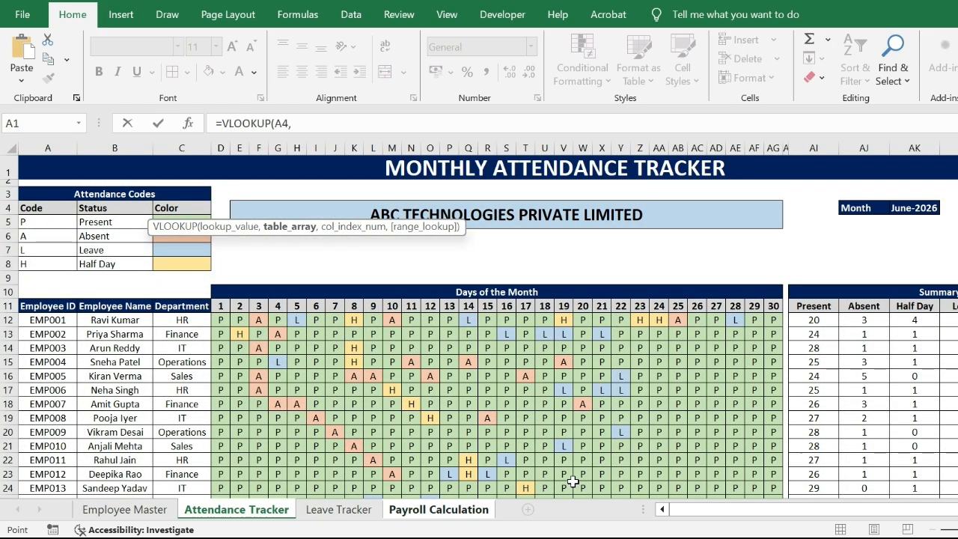
{"action": "key", "text": "ctrl+Page_Up"}
{"action": "key", "text": "Up"}
{"action": "key", "text": "ctrl+Up"}
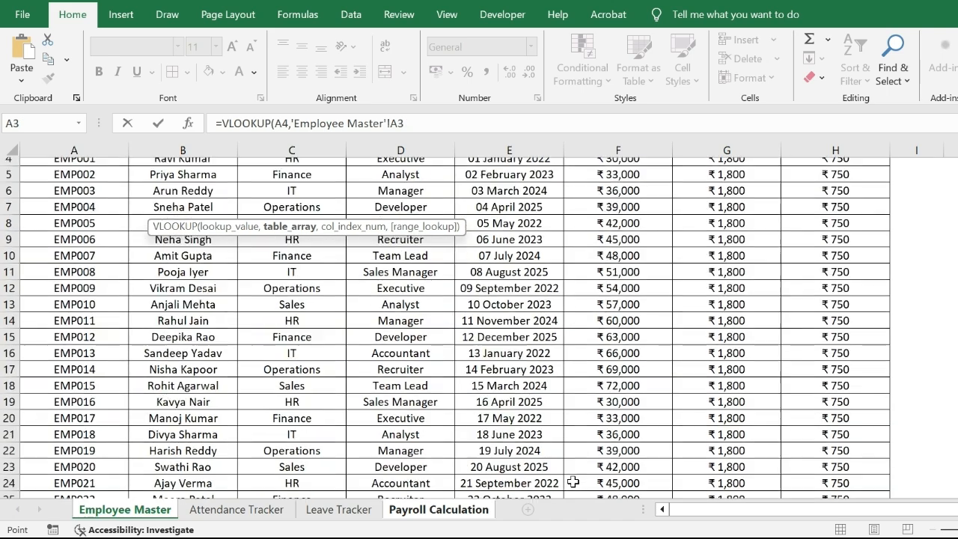
{"action": "key", "text": "Down"}
{"action": "key", "text": "shift+Right"}
{"action": "key", "text": "shift+Right"}
{"action": "key", "text": "shift+Right"}
{"action": "key", "text": "shift+Right"}
{"action": "key", "text": "shift+Right"}
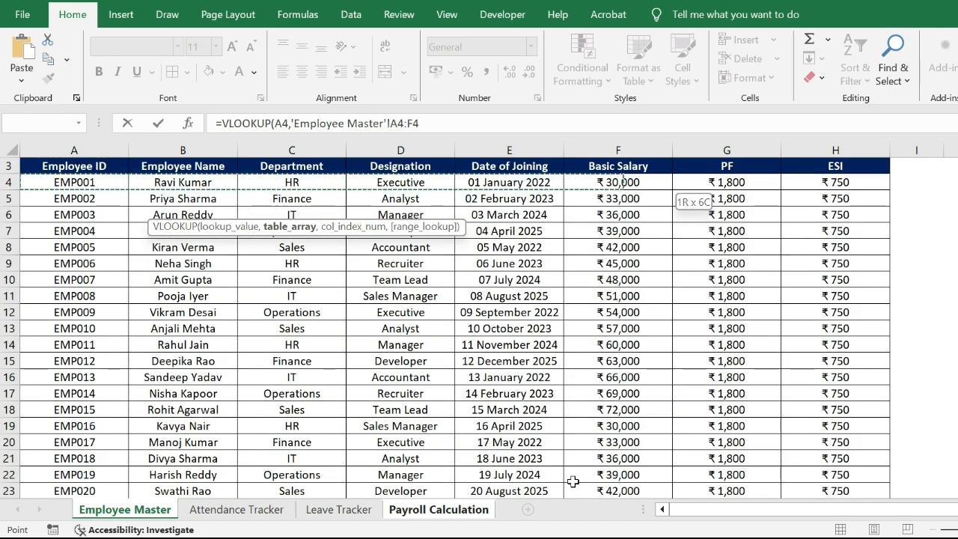
{"action": "key", "text": "ctrl+shift+Down"}
{"action": "key", "text": "shift+Down"}
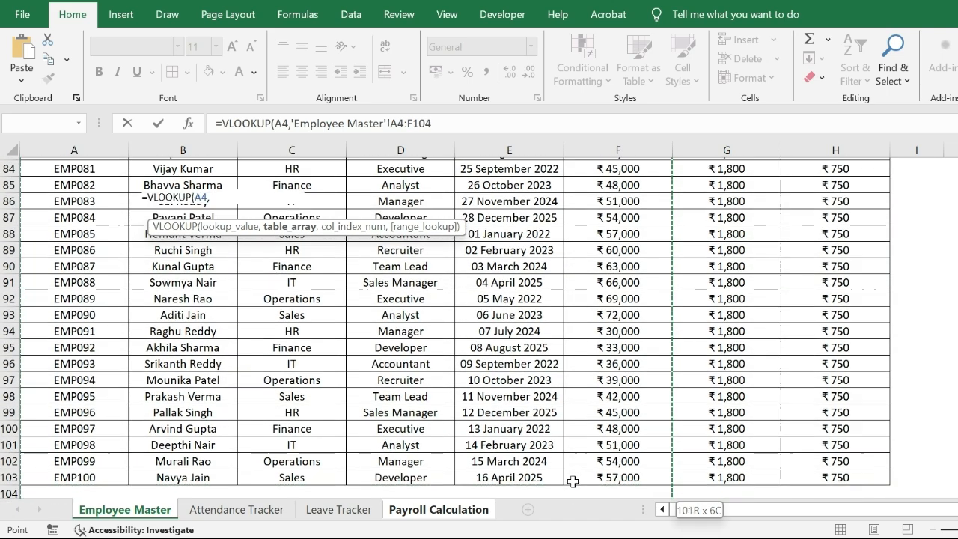
{"action": "type", "text": ",6,0"}
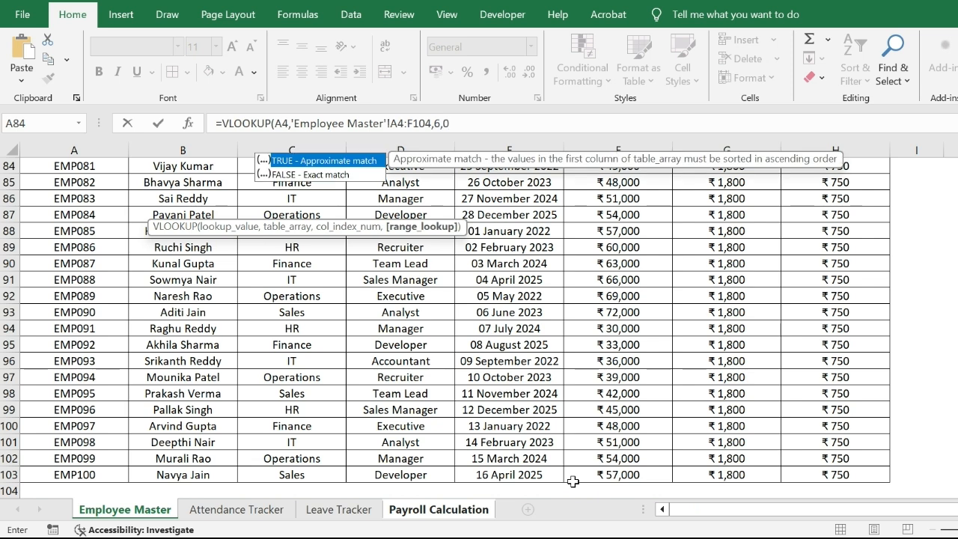
{"action": "key", "text": "Return"}
Calculate HRA in D4 as 50% of Basic with the formula =C4*50%.
{"action": "key", "text": "Up"}
{"action": "key", "text": "Right"}
{"action": "type", "text": "="}
{"action": "key", "text": "Left"}
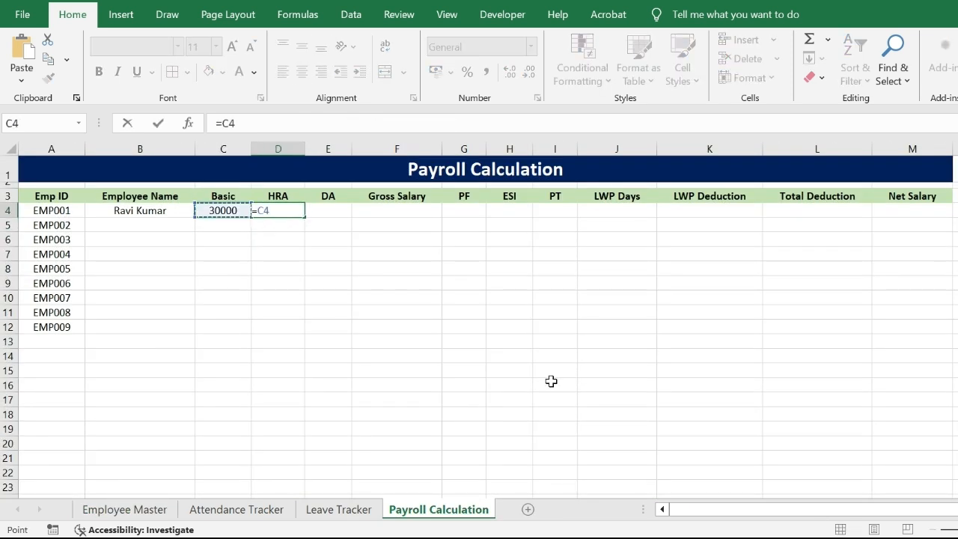
{"action": "type", "text": "*50%"}
{"action": "key", "text": "Tab"}
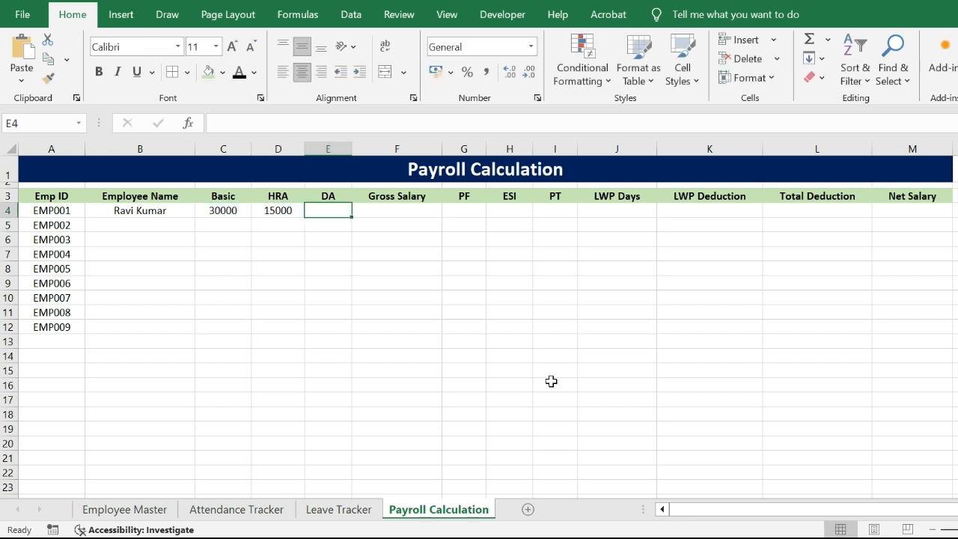
Calculate DA in E4 as 20% of Basic with the formula =C4*20%.
{"action": "type", "text": "="}
{"action": "key", "text": "Left"}
{"action": "key", "text": "Left"}
{"action": "type", "text": "*"}
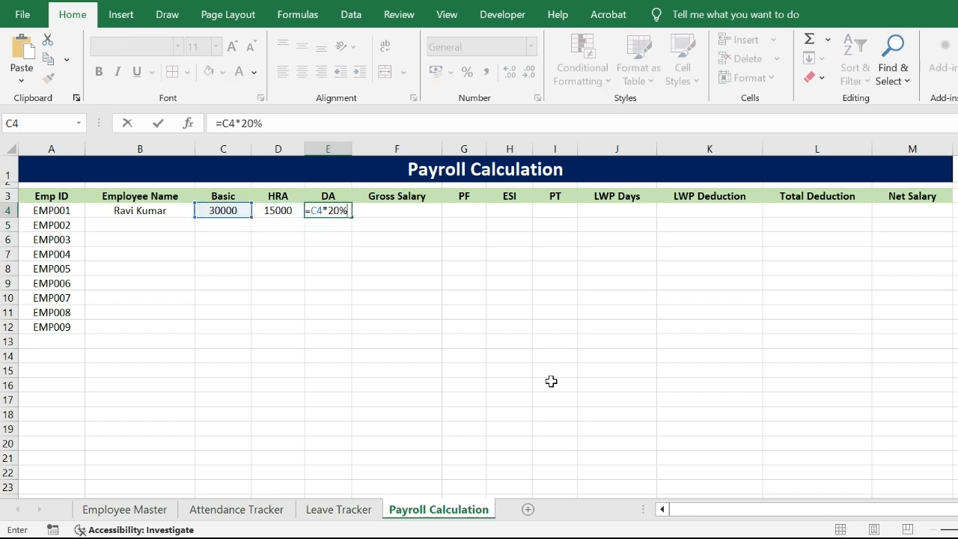
{"action": "key", "text": "Return"}
Total Basic, HRA and DA in the Gross Salary cell F4 with =SUM(C4:E4).
{"action": "key", "text": "Up"}
{"action": "key", "text": "Right"}
{"action": "type", "text": "="}
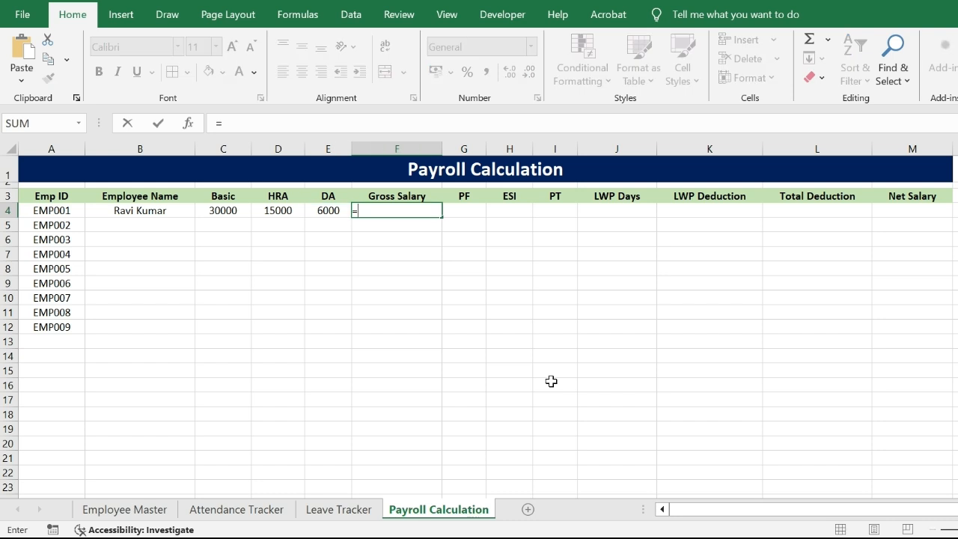
{"action": "type", "text": "sum"}
{"action": "key", "text": "Tab"}
{"action": "key", "text": "Left"}
{"action": "key", "text": "Left"}
{"action": "key", "text": "Left"}
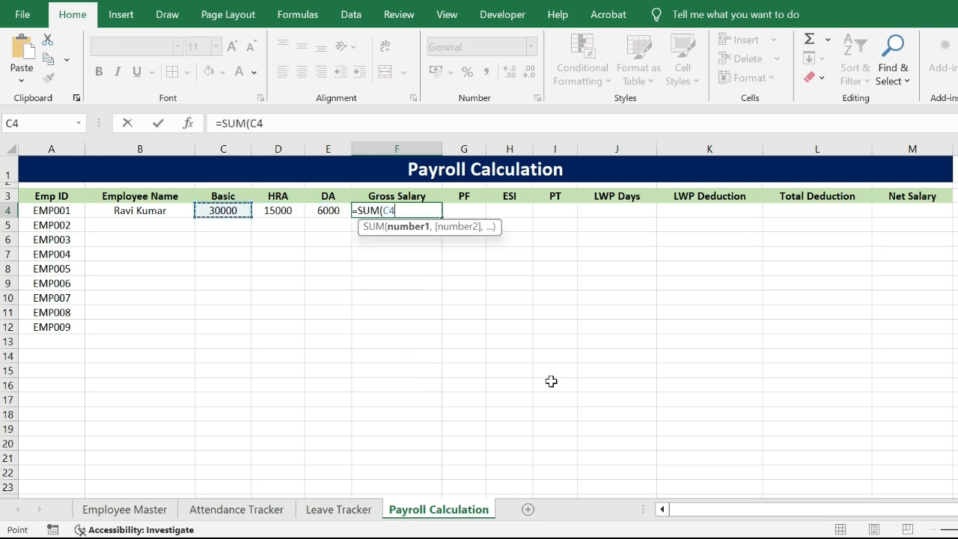
{"action": "key", "text": "shift+Right"}
{"action": "key", "text": "shift+Right"}
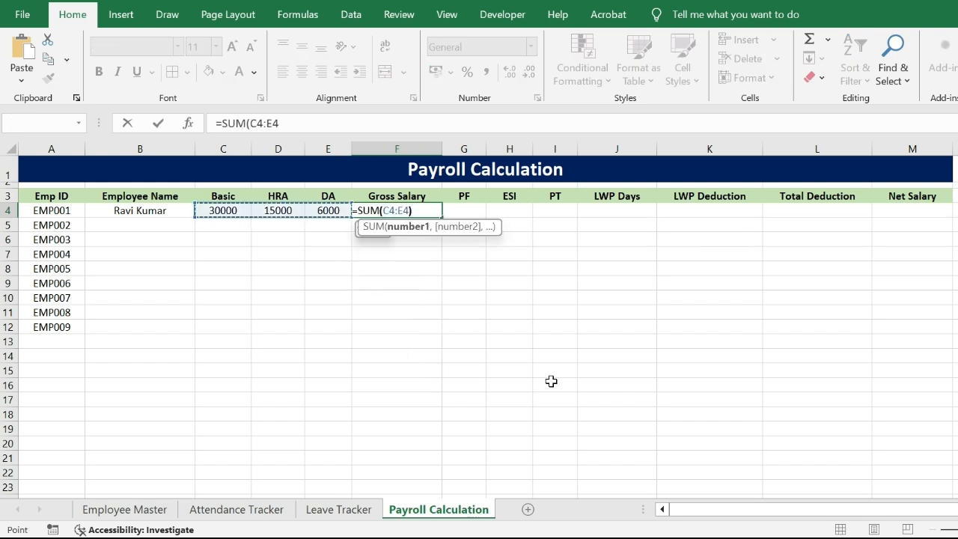
{"action": "key", "text": "Return"}
Calculate PF in G4 as 12% of Basic with the formula =C4*12%.
{"action": "key", "text": "Up"}
{"action": "key", "text": "Right"}
{"action": "type", "text": "="}
{"action": "key", "text": "Left"}
{"action": "key", "text": "Left"}
{"action": "key", "text": "Left"}
{"action": "key", "text": "Left"}
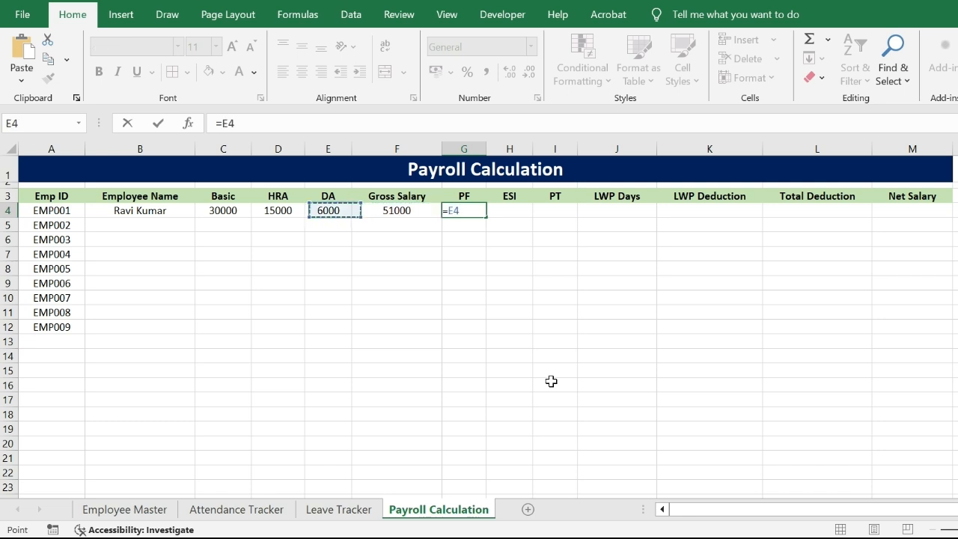
{"action": "type", "text": "*"}
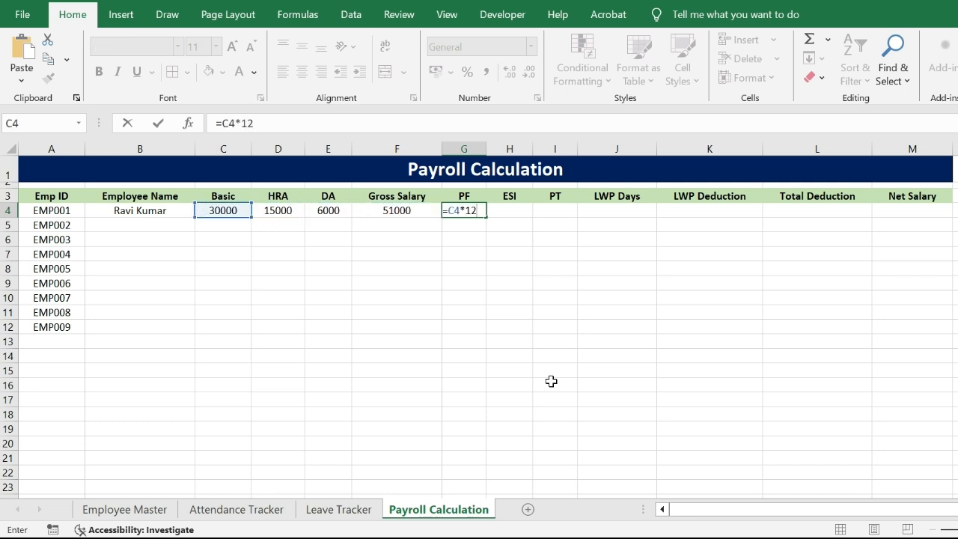
{"action": "type", "text": "12%"}
{"action": "key", "text": "Return"}
Calculate ESI in H4 with =F4*0.75% and enter =200 as the PT amount in I4.
{"action": "key", "text": "Up"}
{"action": "key", "text": "Right"}
{"action": "type", "text": "="}
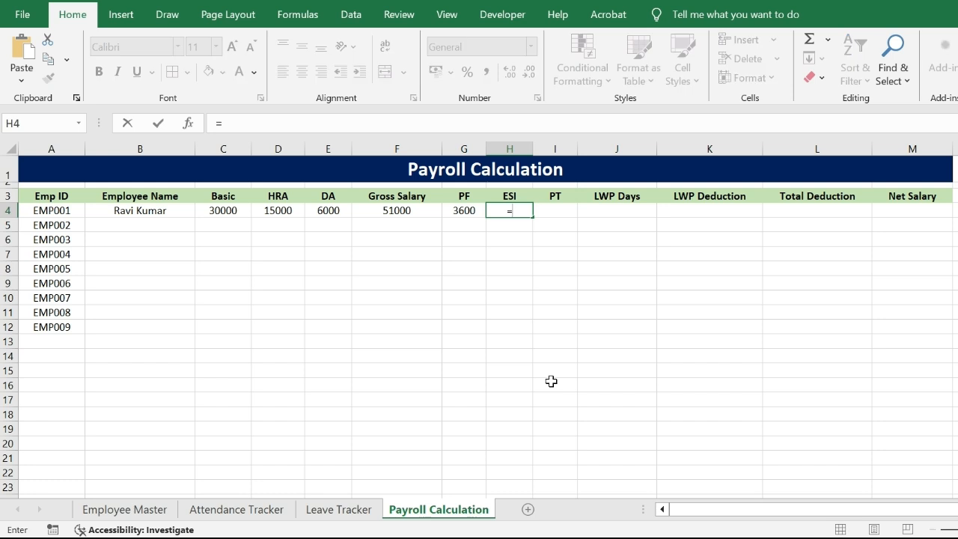
{"action": "key", "text": "Left"}
{"action": "key", "text": "Left"}
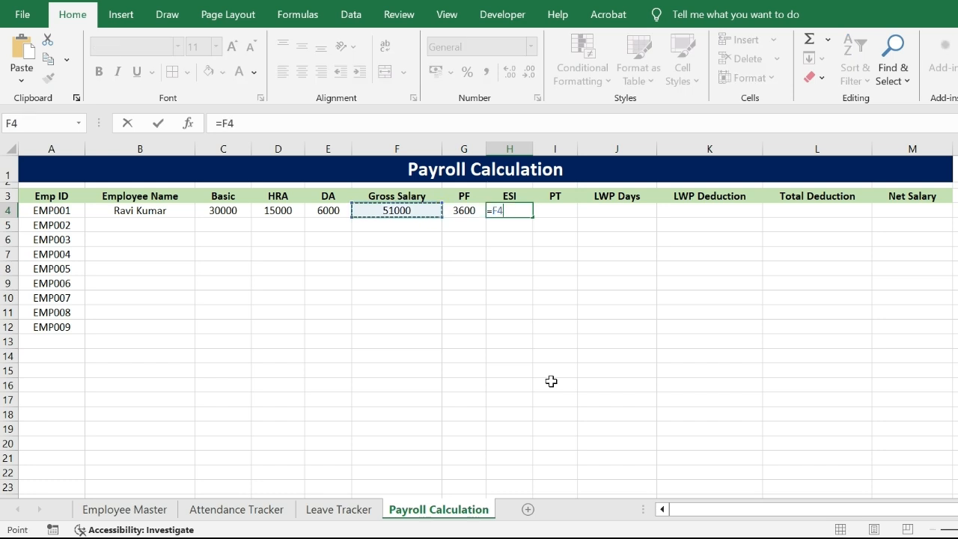
{"action": "type", "text": "*"}
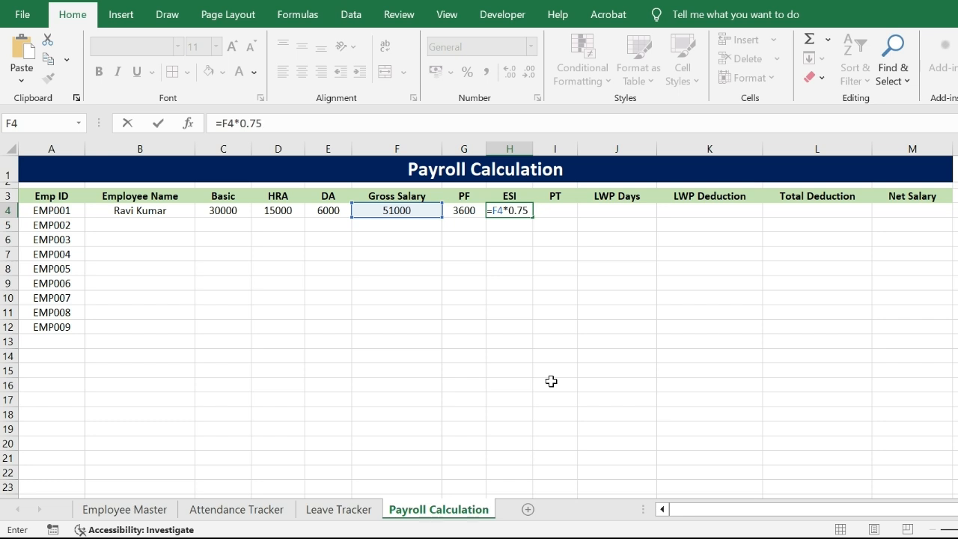
{"action": "type", "text": "0.75%"}
{"action": "key", "text": "Tab"}
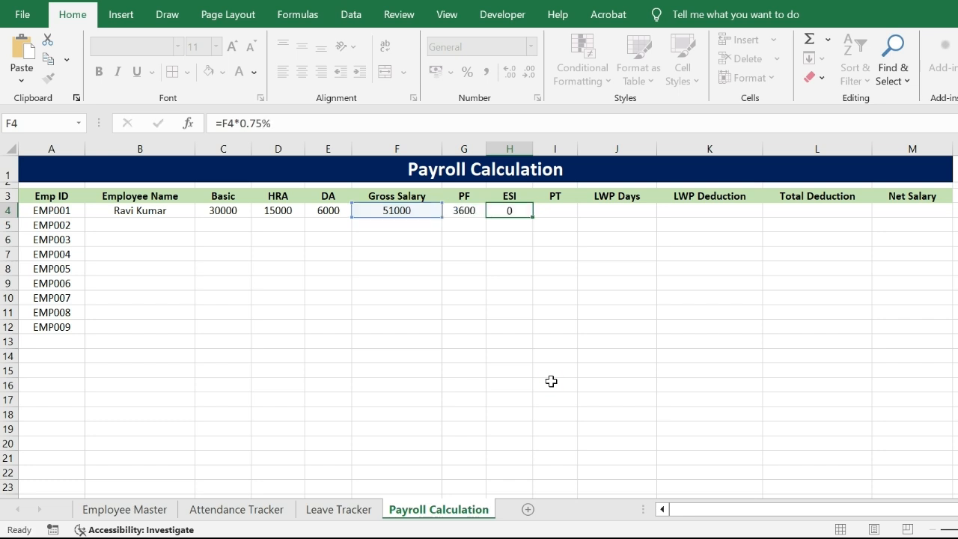
{"action": "type", "text": "=200"}
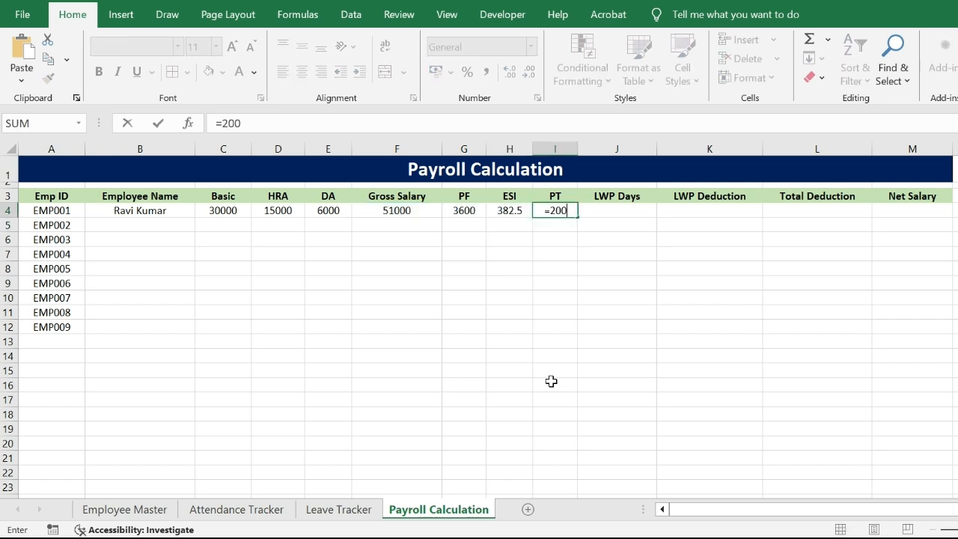
{"action": "key", "text": "Return"}
Start a VLOOKUP in the LWP Days cell J4 with A4 as the lookup value.
{"action": "key", "text": "Up"}
{"action": "key", "text": "Right"}
{"action": "type", "text": "=vlo"}
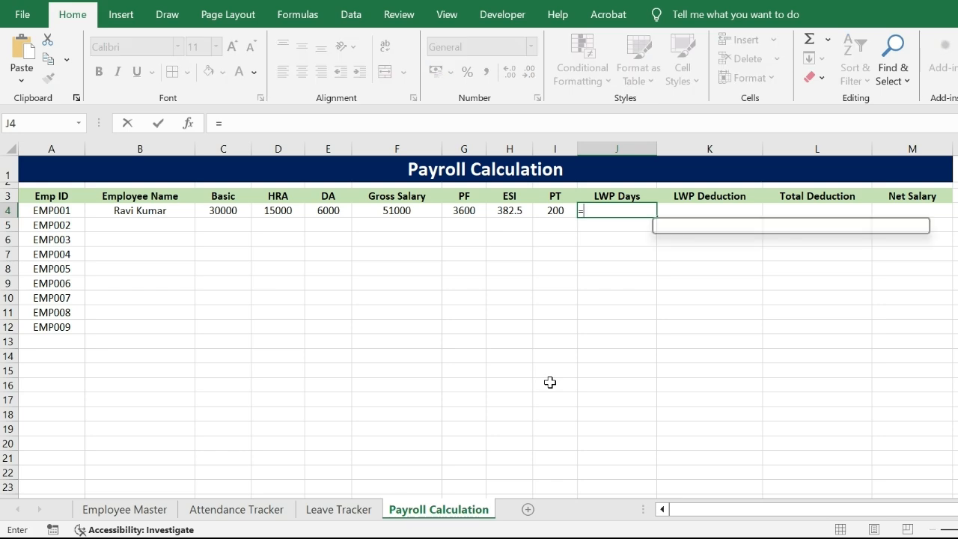
{"action": "key", "text": "Tab"}
{"action": "key", "text": "Left"}
{"action": "key", "text": "Left"}
{"action": "key", "text": "Left"}
{"action": "key", "text": "Left"}
{"action": "key", "text": "Left"}
{"action": "key", "text": "Left"}
{"action": "key", "text": "Left"}
{"action": "key", "text": "Left"}
{"action": "key", "text": "Left"}
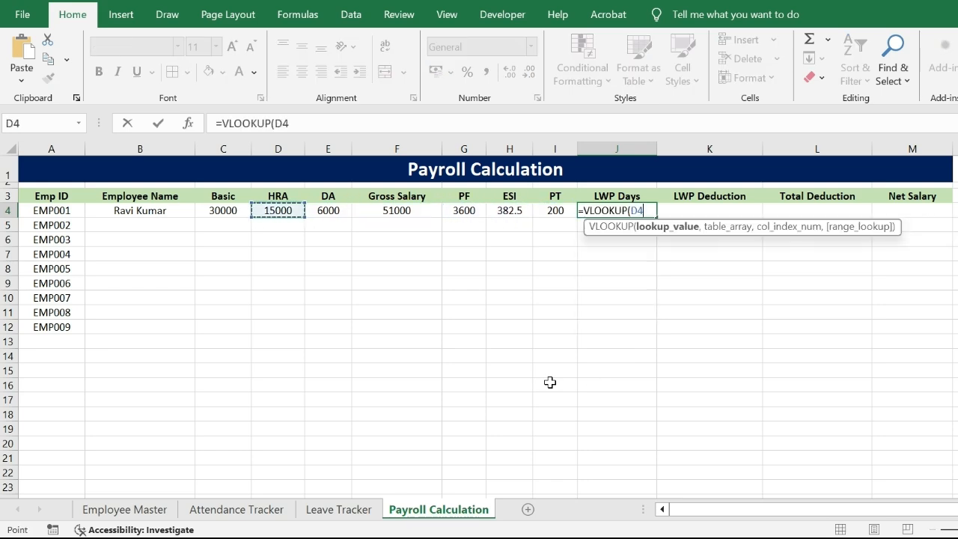
{"action": "type", "text": ","}
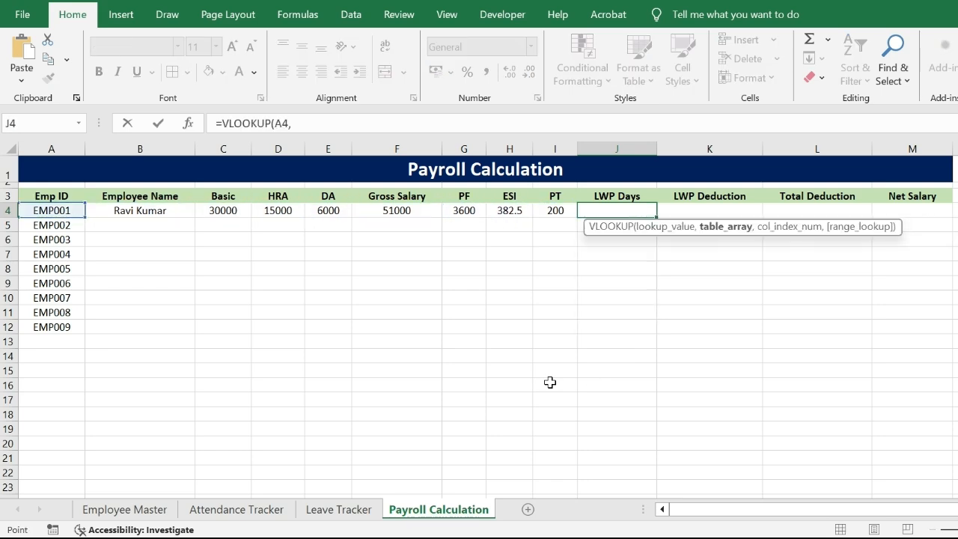
Complete the J4 lookup with table range 'Attendance Tracker'!A12:AM112, column index 39 and match type 0.
{"action": "key", "text": "ctrl+Page_Up"}
{"action": "key", "text": "ctrl+Page_Up"}
{"action": "key", "text": "Down"}
{"action": "key", "text": "Down"}
{"action": "key", "text": "Down"}
{"action": "key", "text": "Down"}
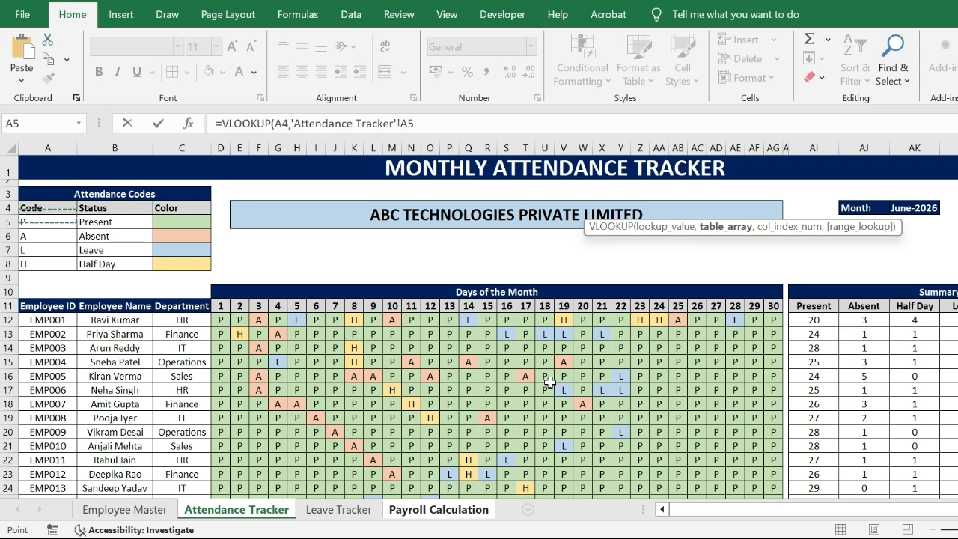
{"action": "key", "text": "ctrl+Down"}
{"action": "key", "text": "ctrl+Down"}
{"action": "key", "text": "Down"}
{"action": "key", "text": "shift+Right"}
{"action": "key", "text": "shift+Right"}
{"action": "key", "text": "shift+Right"}
{"action": "key", "text": "shift+Right"}
{"action": "key", "text": "shift+Right"}
{"action": "key", "text": "shift+Right"}
{"action": "key", "text": "shift+Right"}
{"action": "key", "text": "shift+Right"}
{"action": "key", "text": "shift+Right"}
{"action": "key", "text": "shift+Right"}
{"action": "key", "text": "shift+Right"}
{"action": "key", "text": "shift+Right"}
{"action": "key", "text": "shift+Right"}
{"action": "key", "text": "shift+Right"}
{"action": "key", "text": "shift+Right"}
{"action": "key", "text": "shift+Right"}
{"action": "key", "text": "shift+Right"}
{"action": "key", "text": "shift+Right"}
{"action": "key", "text": "shift+Right"}
{"action": "key", "text": "shift+Right"}
{"action": "key", "text": "shift+Right"}
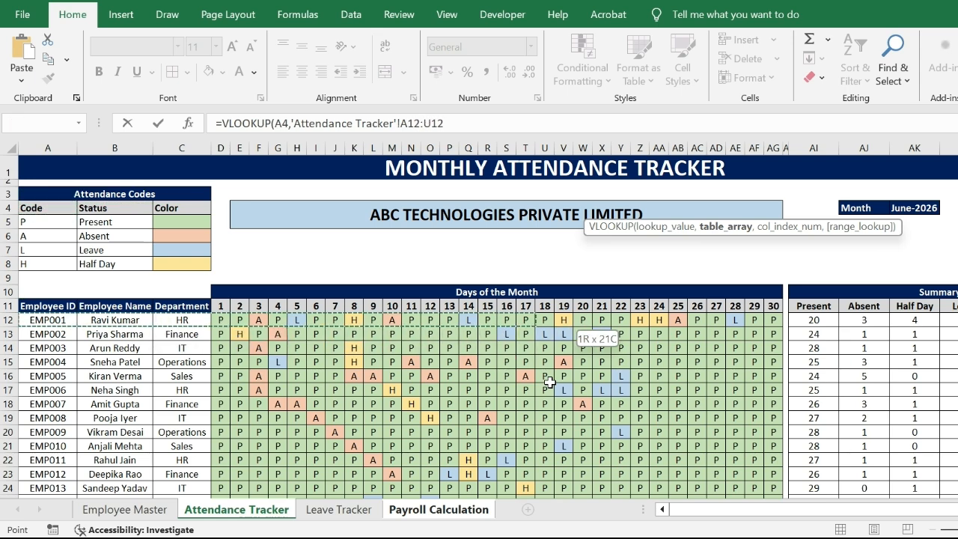
{"action": "key", "text": "shift+Right"}
{"action": "key", "text": "shift+Right"}
{"action": "key", "text": "shift+Right"}
{"action": "key", "text": "shift+Right"}
{"action": "key", "text": "shift+Right"}
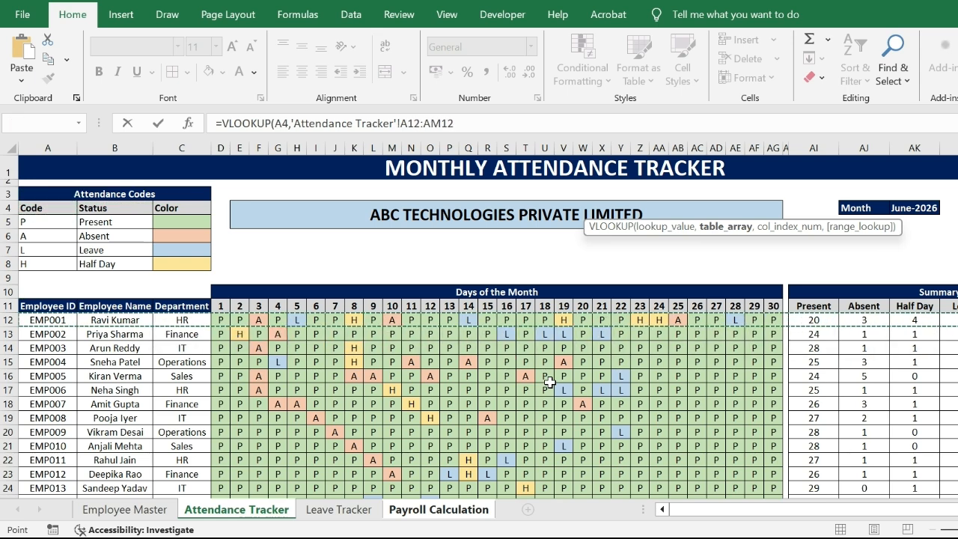
{"action": "key", "text": "ctrl+shift+Down"}
{"action": "key", "text": "shift+Down"}
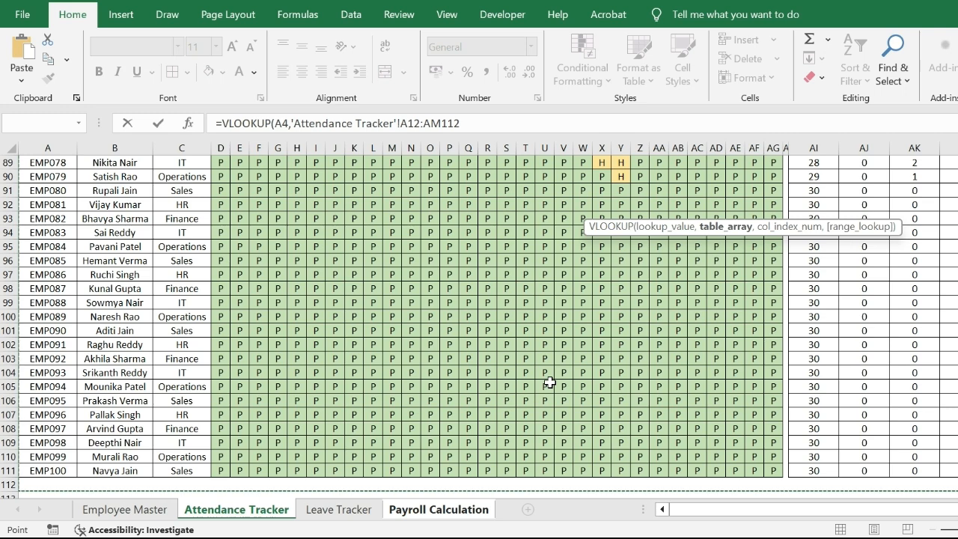
{"action": "type", "text": ",39,0"}
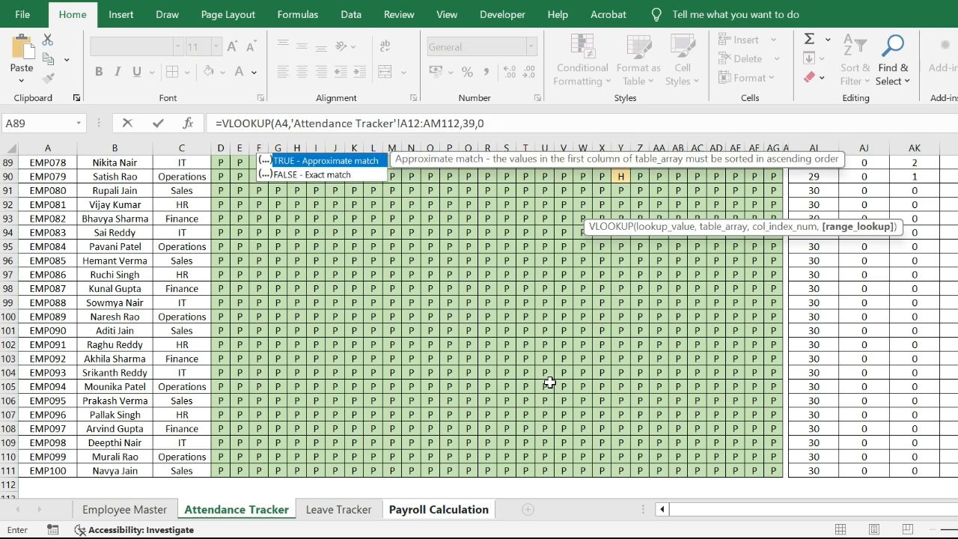
{"action": "key", "text": "Return"}
Calculate the LWP Deduction in K4 from daily Basic times LWP days with =(C4/30)*J4.
{"action": "key", "text": "Up"}
{"action": "key", "text": "Right"}
{"action": "type", "text": "="}
{"action": "key", "text": "Left"}
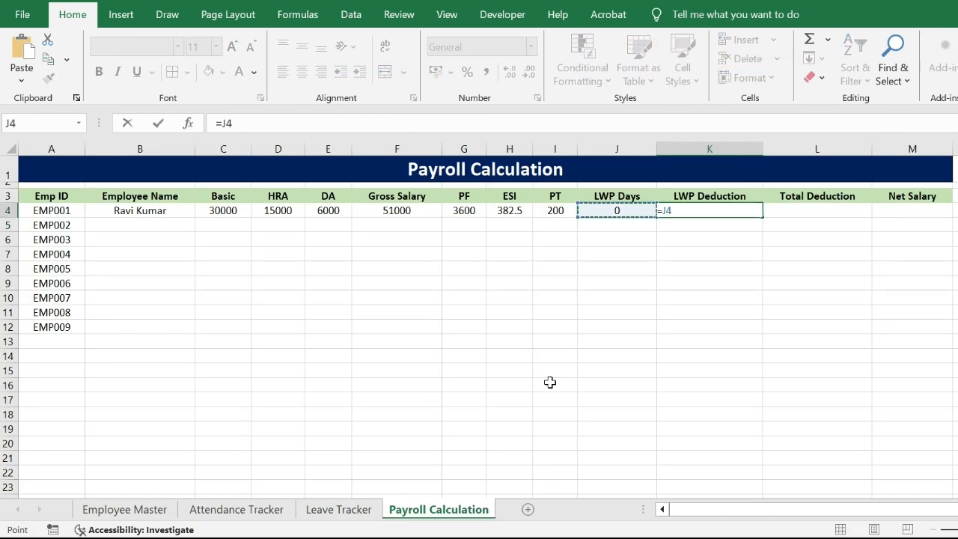
{"action": "key", "text": "Left"}
{"action": "key", "text": "Left"}
{"action": "key", "text": "Left"}
{"action": "key", "text": "Left"}
{"action": "key", "text": "Left"}
{"action": "key", "text": "Left"}
{"action": "key", "text": "Left"}
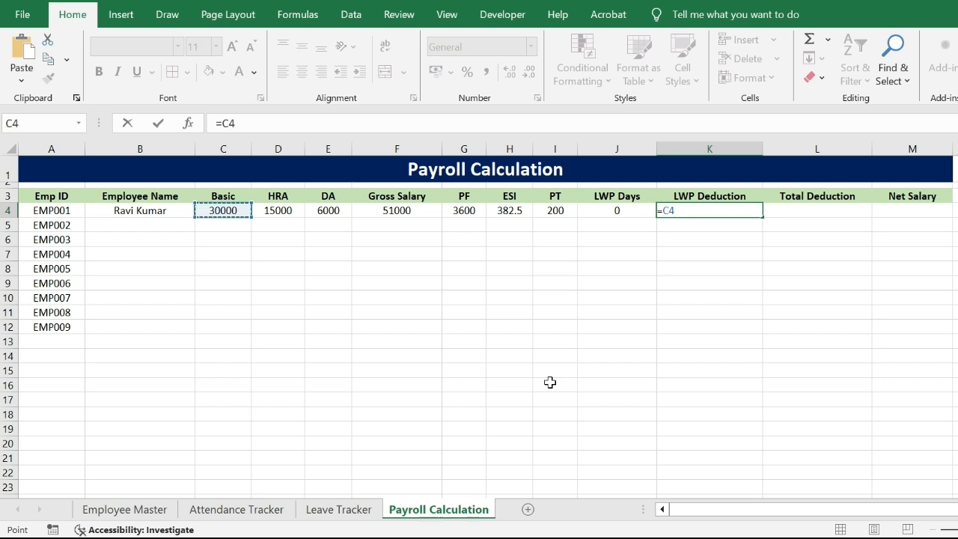
{"action": "type", "text": "/30)"}
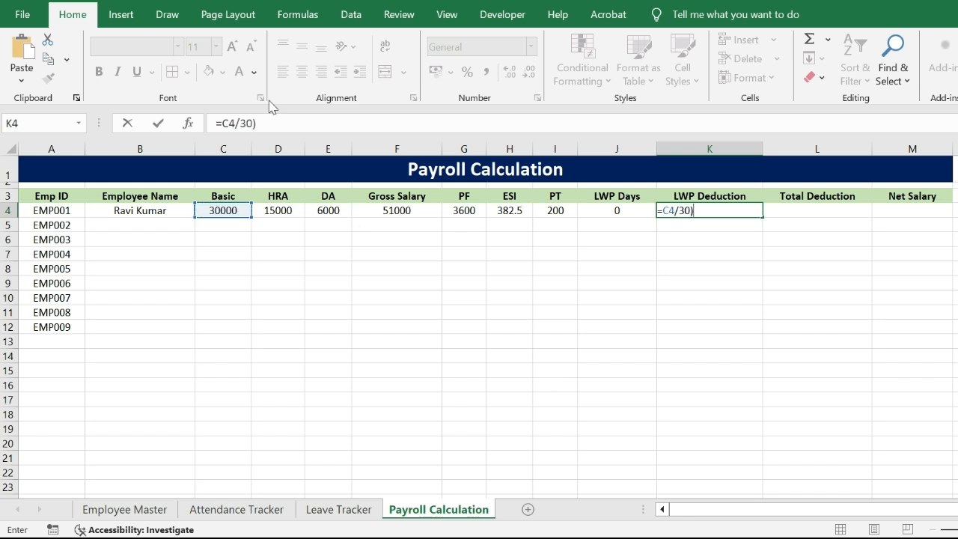
{"action": "left_click", "coordinate": [223, 124]}
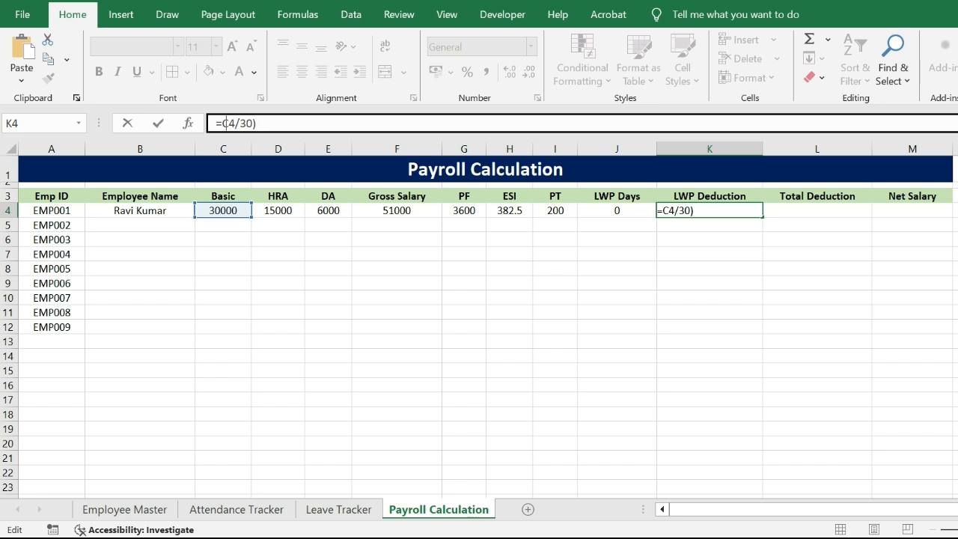
{"action": "type", "text": "("}
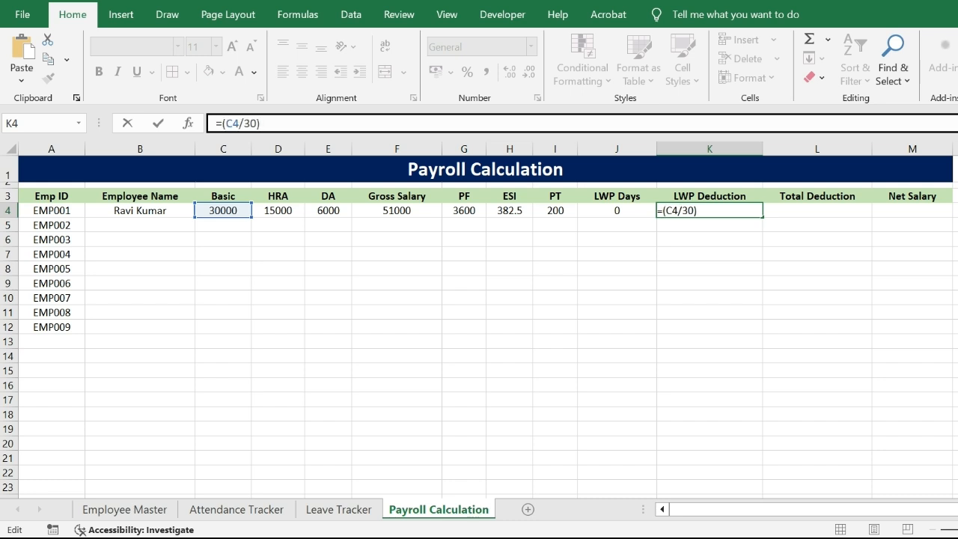
{"action": "type", "text": "*"}
{"action": "left_click", "coordinate": [636, 213]}
{"action": "key", "text": "Tab"}
Calculate the Total Deduction in L4 as PF, ESI, PT and LWP Deduction combined, with =G4+H4+I4+K4.
{"action": "type", "text": "="}
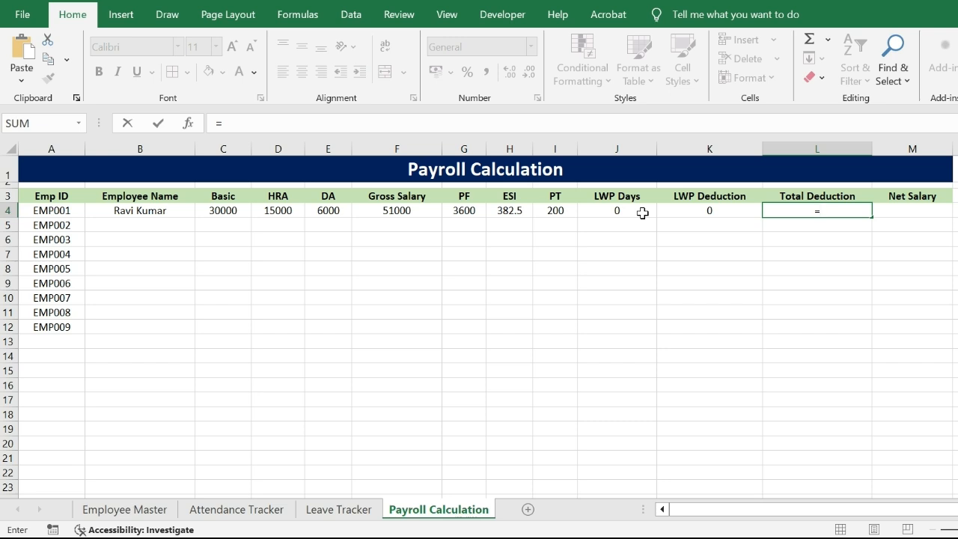
{"action": "key", "text": "Left"}
{"action": "key", "text": "Left"}
{"action": "key", "text": "Left"}
{"action": "key", "text": "Left"}
{"action": "key", "text": "Left"}
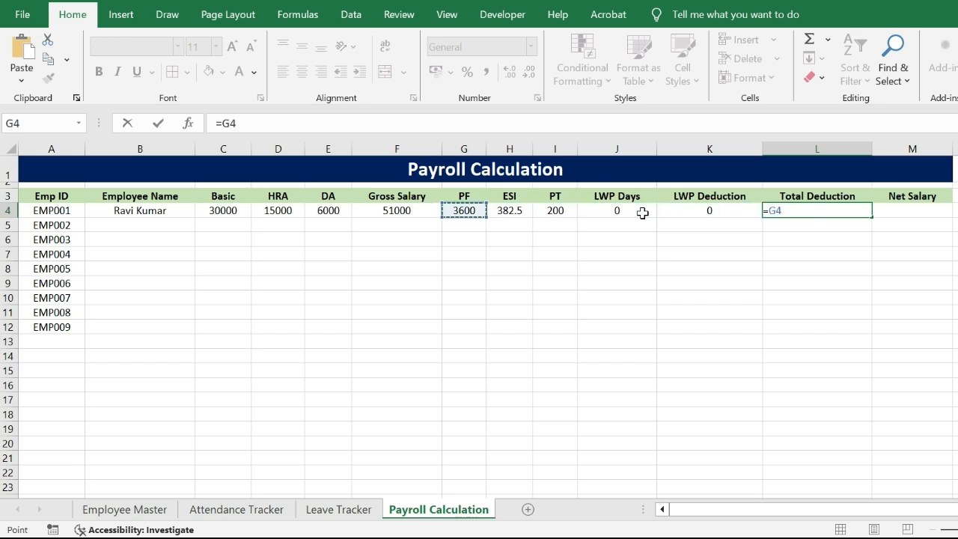
{"action": "type", "text": "+"}
{"action": "key", "text": "Left"}
{"action": "key", "text": "Left"}
{"action": "key", "text": "Left"}
{"action": "key", "text": "Left"}
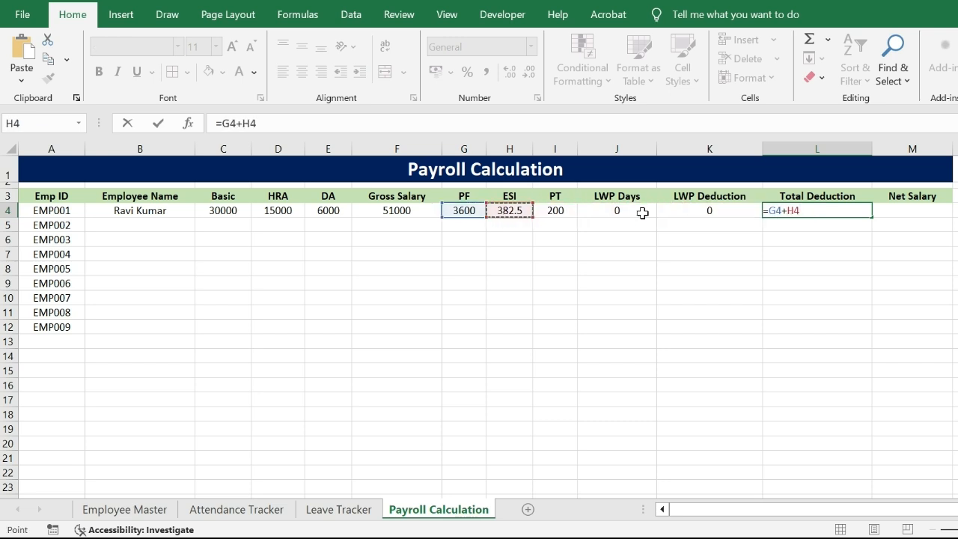
{"action": "type", "text": "+"}
{"action": "key", "text": "Left"}
{"action": "key", "text": "Left"}
{"action": "key", "text": "Left"}
{"action": "type", "text": "+"}
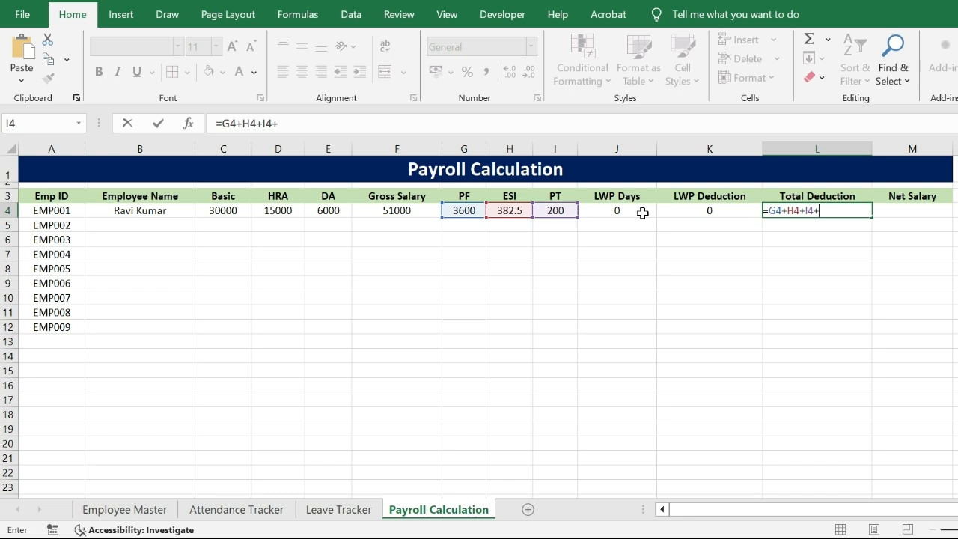
{"action": "key", "text": "Left"}
{"action": "key", "text": "Return"}
Calculate the Net Salary in M4 with =F4-L4 and make that cell bold.
{"action": "key", "text": "Up"}
{"action": "key", "text": "Right"}
{"action": "type", "text": "="}
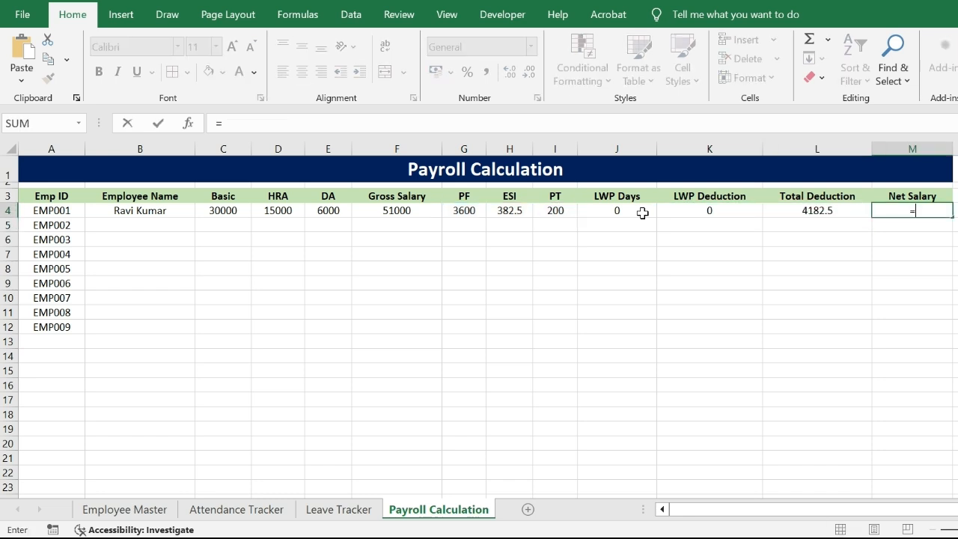
{"action": "key", "text": "Left"}
{"action": "key", "text": "Left"}
{"action": "key", "text": "Left"}
{"action": "key", "text": "Left"}
{"action": "key", "text": "Left"}
{"action": "key", "text": "Left"}
{"action": "key", "text": "Left"}
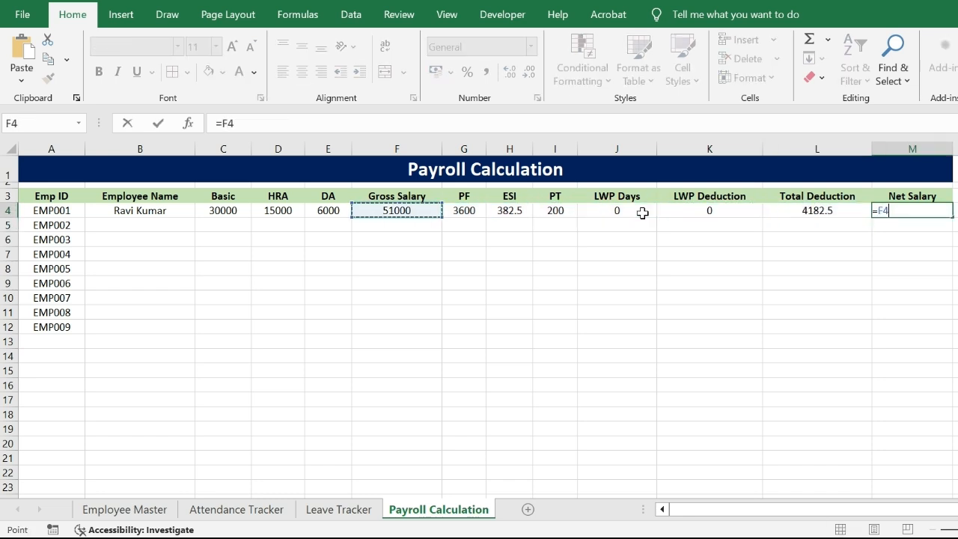
{"action": "type", "text": "-"}
{"action": "key", "text": "Left"}
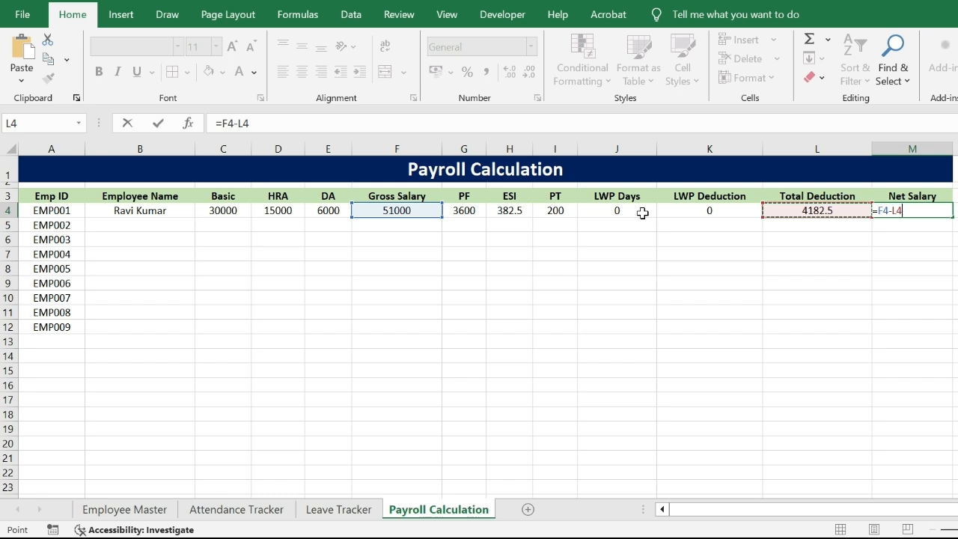
{"action": "key", "text": "Return"}
{"action": "key", "text": "Up"}
{"action": "key", "text": "ctrl+b"}
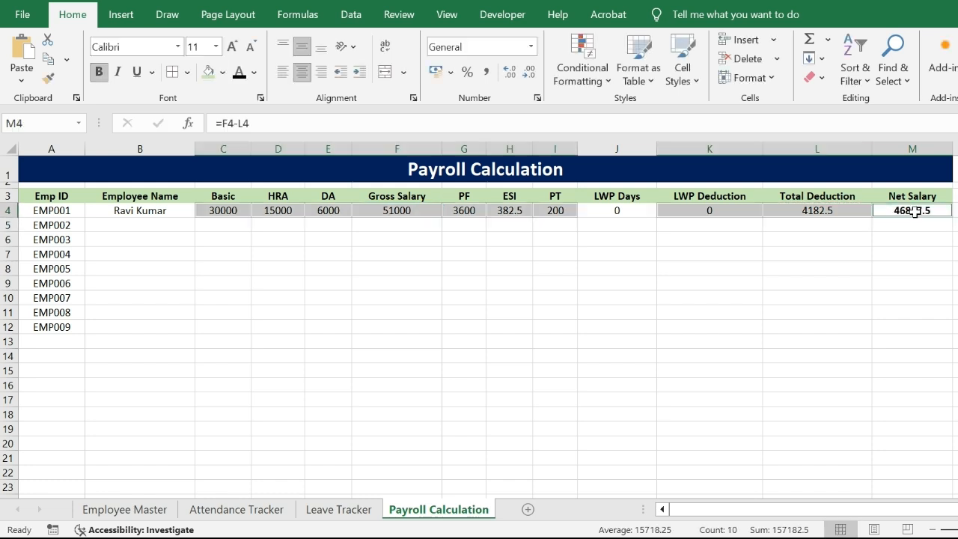
Format the amounts in C4:I4 and K4:M4 as ₹ Currency with 0 decimal places and red unsigned negative numbers.
{"action": "right_click", "coordinate": [916, 213]}
{"action": "key", "text": "ctrl+1"}
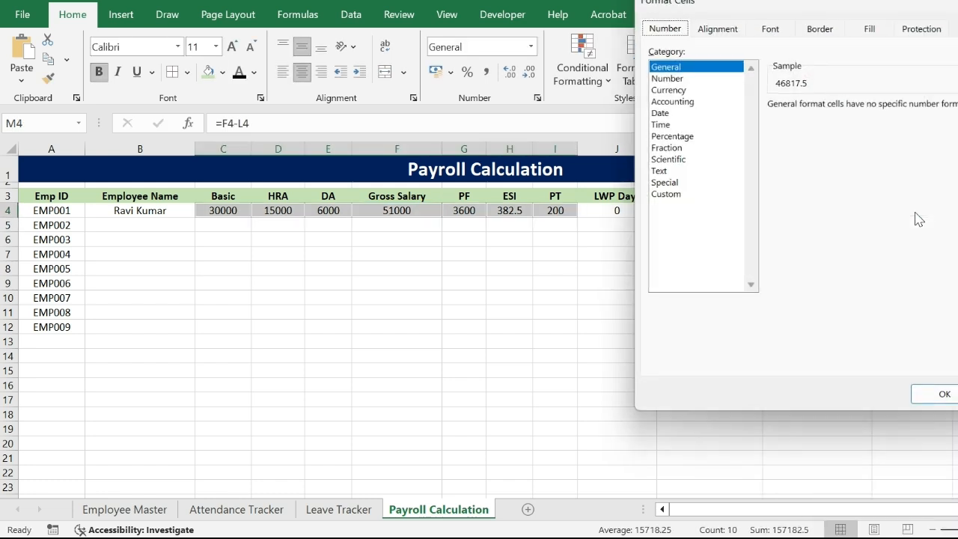
{"action": "left_click_drag", "start_coordinate": [792, 7], "coordinate": [486, 86]}
{"action": "left_click", "coordinate": [358, 169]}
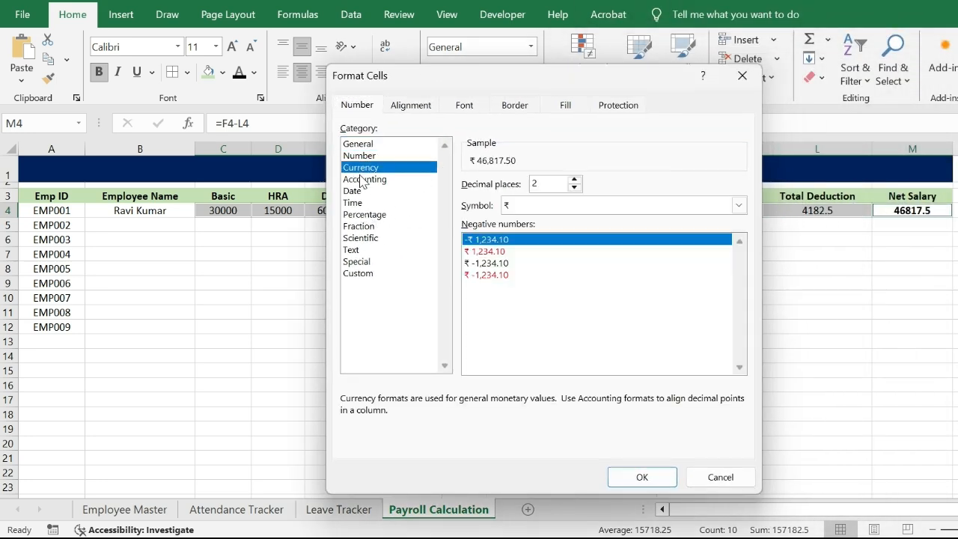
{"action": "left_click", "coordinate": [504, 252]}
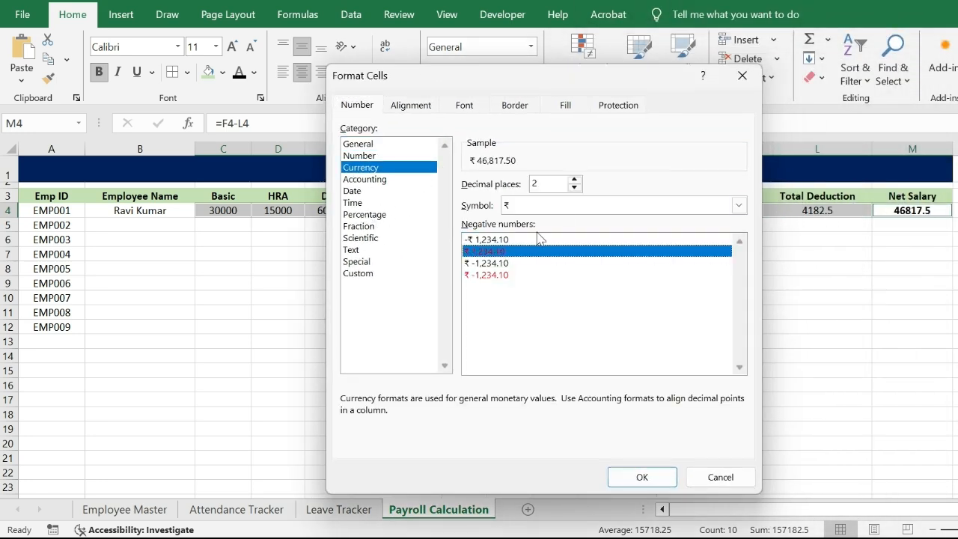
{"action": "left_click", "coordinate": [574, 188]}
{"action": "left_click", "coordinate": [574, 188]}
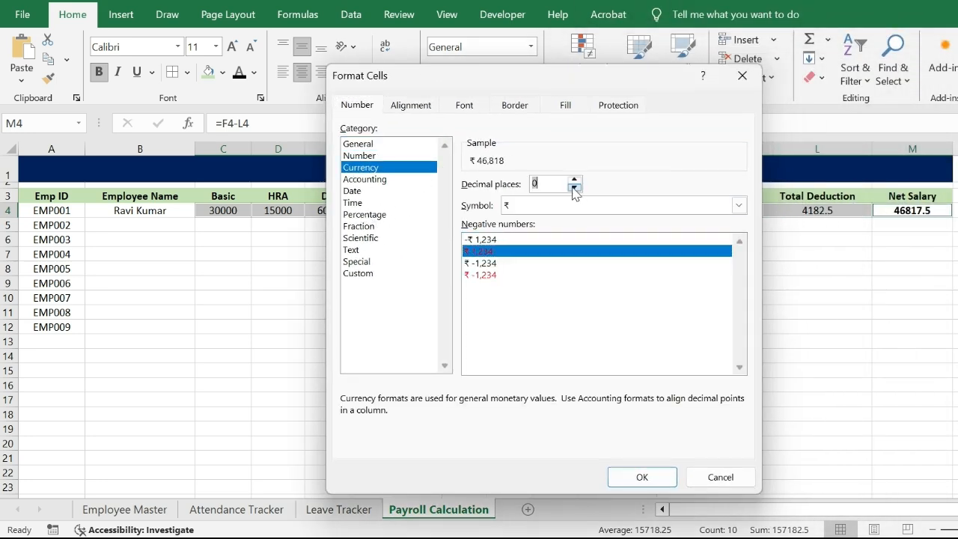
{"action": "left_click", "coordinate": [642, 478]}
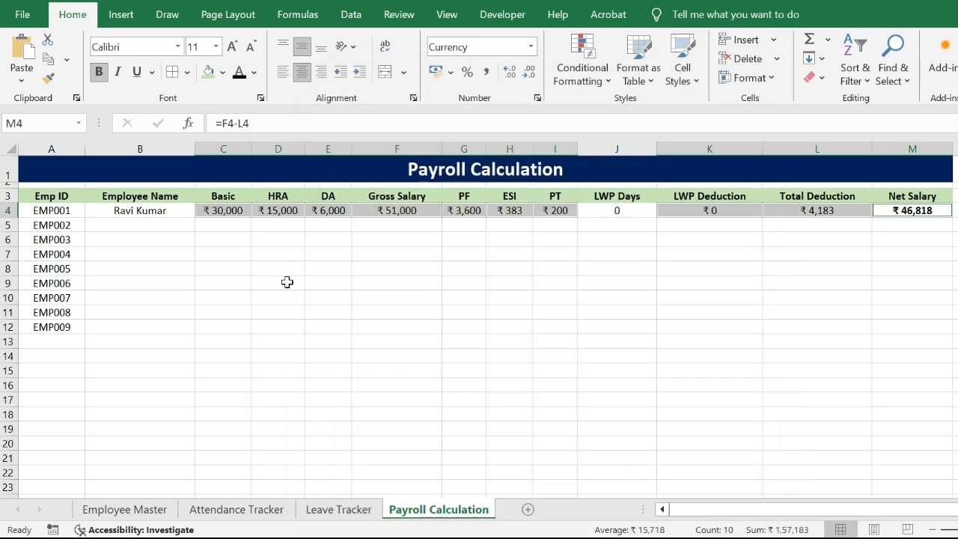
Fill the payroll formulas of B4:M4 down for all listed employees through row 103.
{"action": "left_click", "coordinate": [198, 239]}
{"action": "left_click_drag", "start_coordinate": [127, 211], "coordinate": [943, 208]}
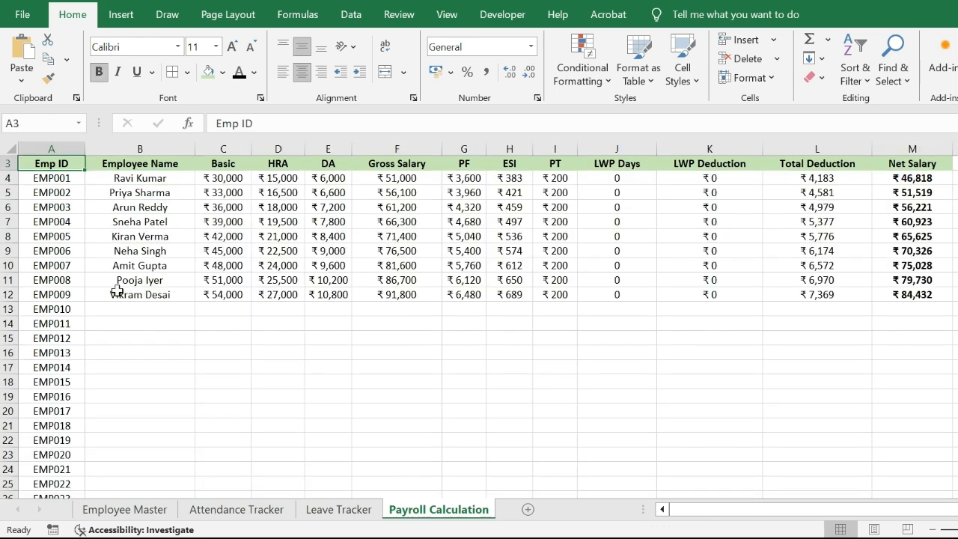
{"action": "left_click_drag", "start_coordinate": [118, 290], "coordinate": [946, 296]}
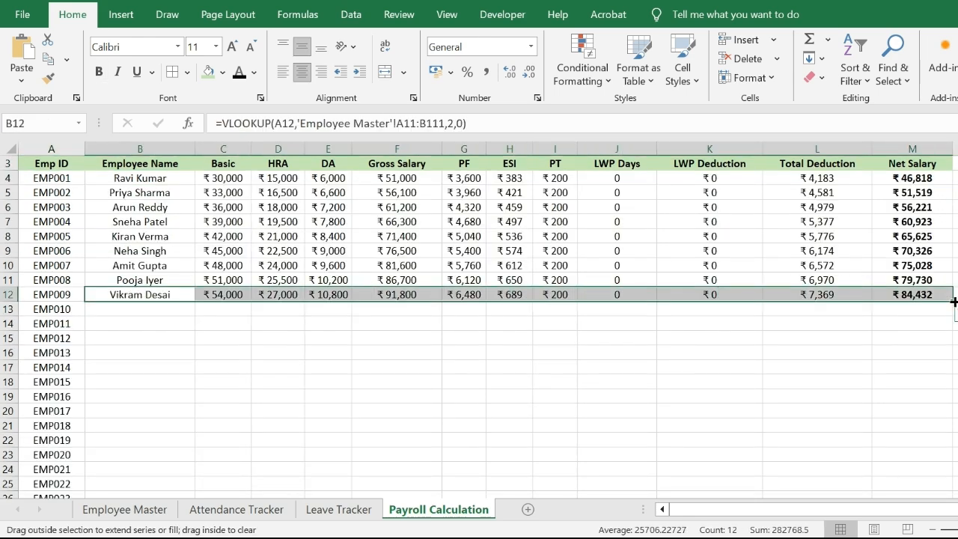
{"action": "double_click", "coordinate": [955, 301]}
{"action": "scroll", "coordinate": [840, 333], "scroll_direction": "down", "scroll_amount": 5}
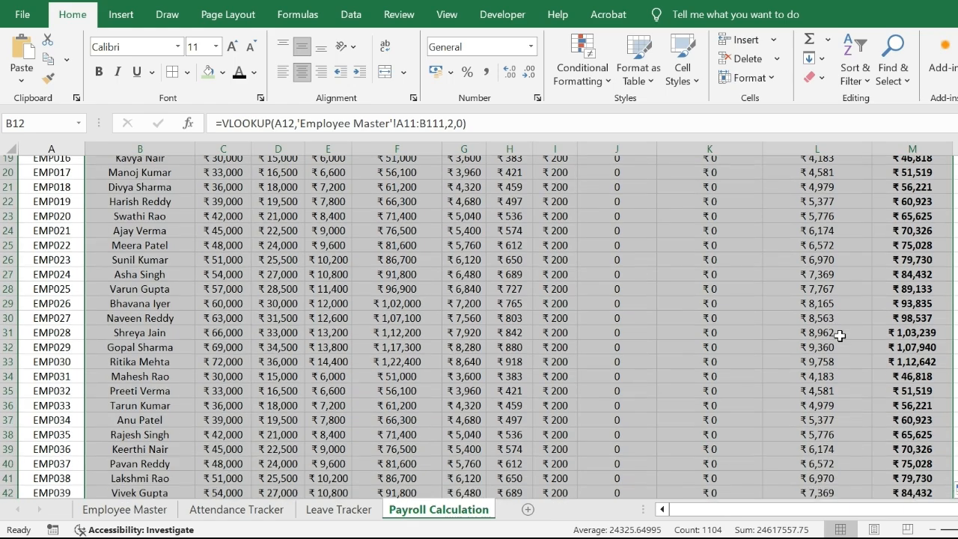
{"action": "scroll", "coordinate": [840, 336], "scroll_direction": "down", "scroll_amount": 20}
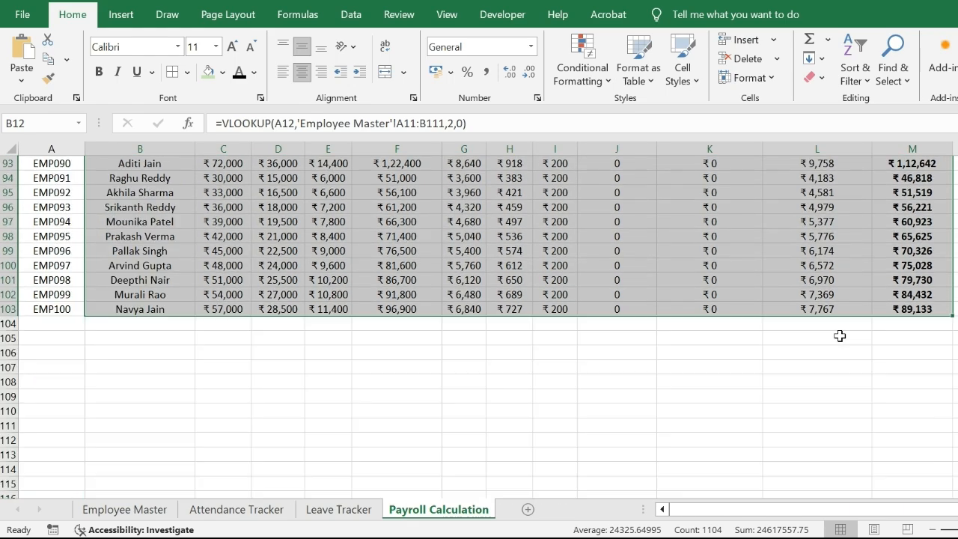
{"action": "scroll", "coordinate": [223, 325], "scroll_direction": "up", "scroll_amount": 6}
Apply borders to every cell of the payroll table A3:M103.
{"action": "left_click", "coordinate": [223, 323]}
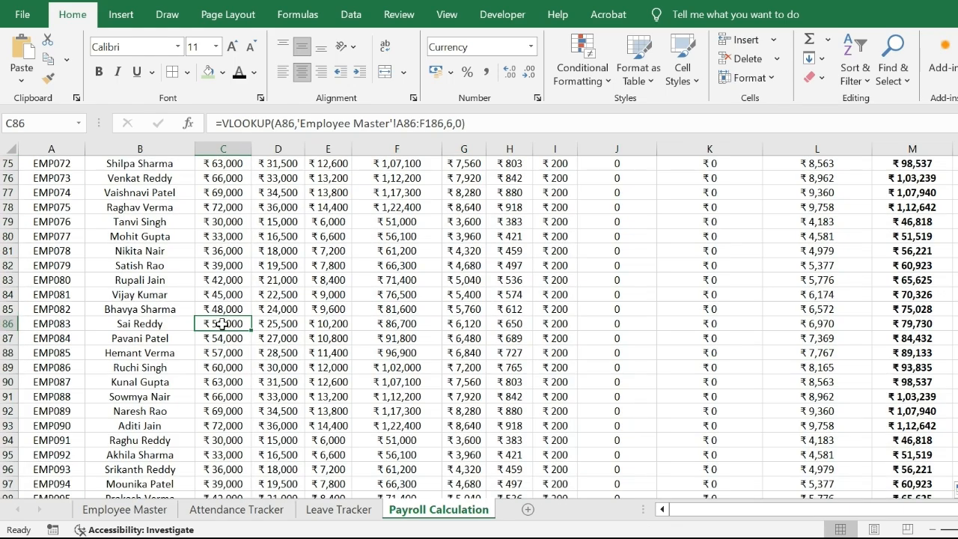
{"action": "key", "text": "ctrl+Up"}
{"action": "key", "text": "ctrl+Up"}
{"action": "key", "text": "ctrl+Down"}
{"action": "key", "text": "ctrl+Left"}
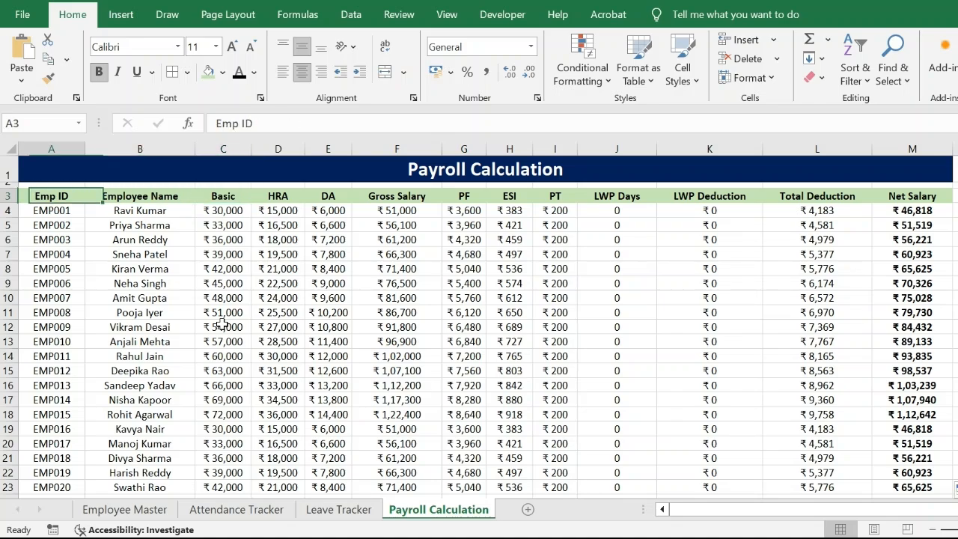
{"action": "key", "text": "ctrl+shift+Right"}
{"action": "key", "text": "ctrl+shift+Down"}
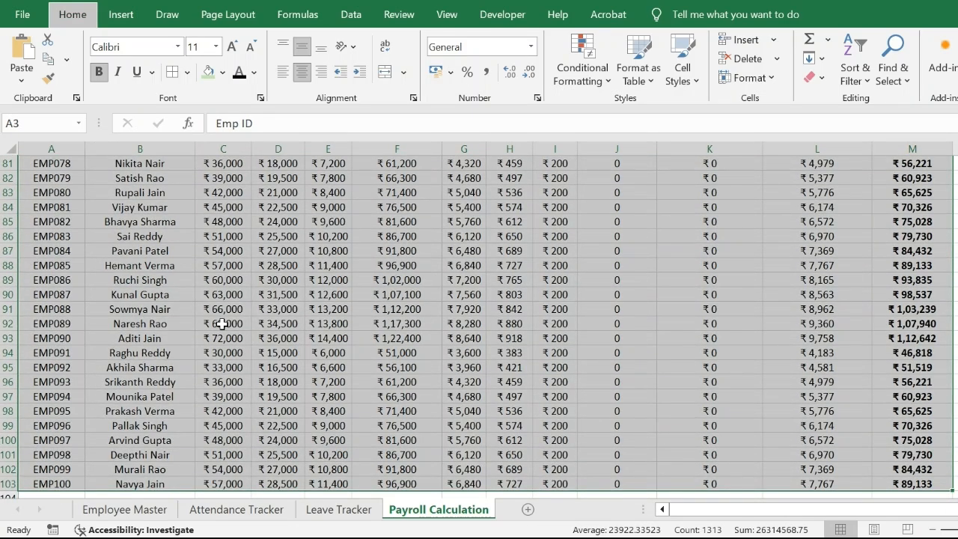
{"action": "key", "text": "ctrl+BackSpace"}
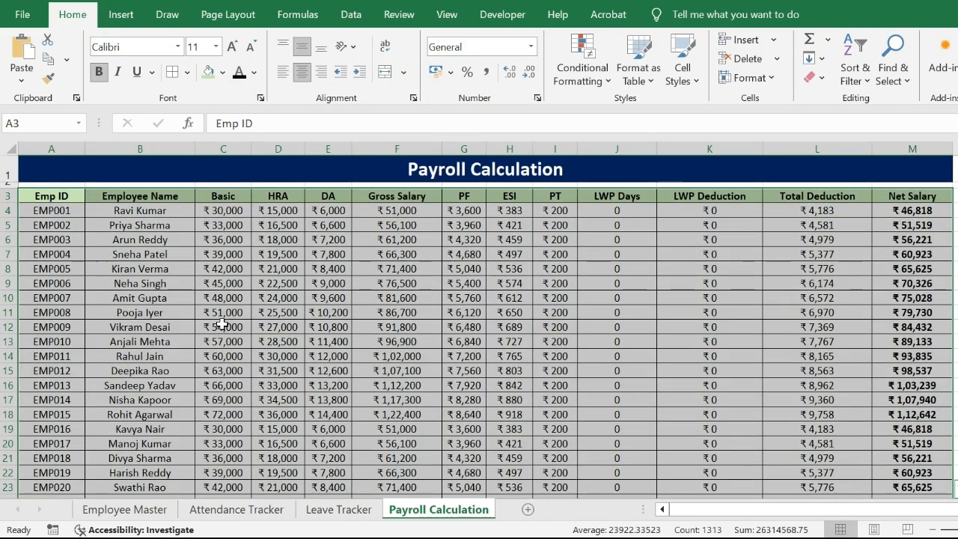
{"action": "key", "text": "ctrl+Home"}
{"action": "key", "text": "alt+w"}
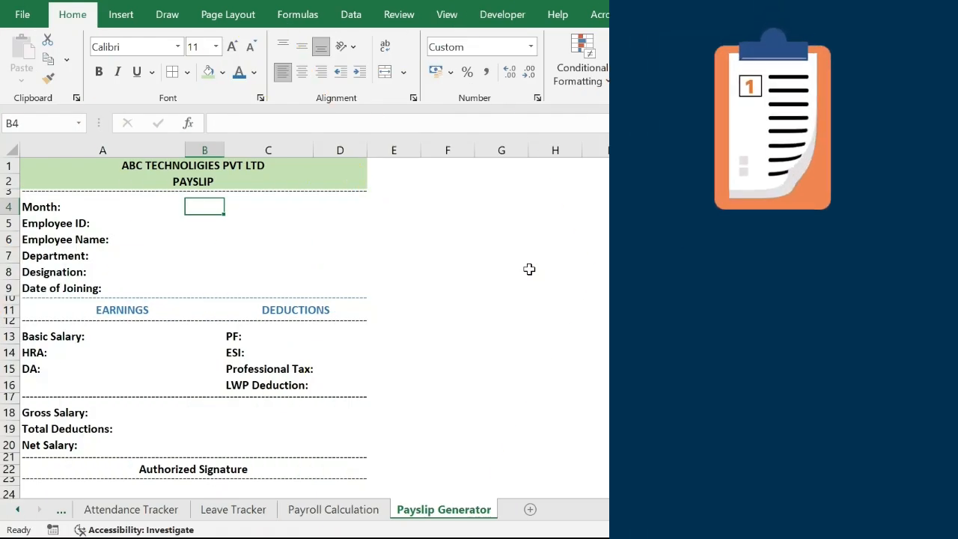
Link the payslip's Month cell B4 to the attendance month with ='Attendance Tracker'!AK4.
{"action": "type", "text": "="}
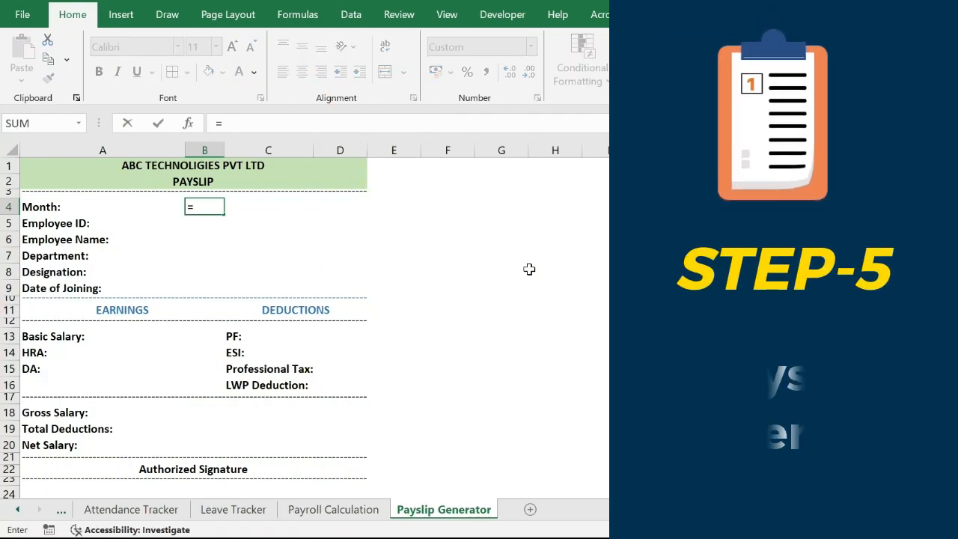
{"action": "key", "text": "Escape"}
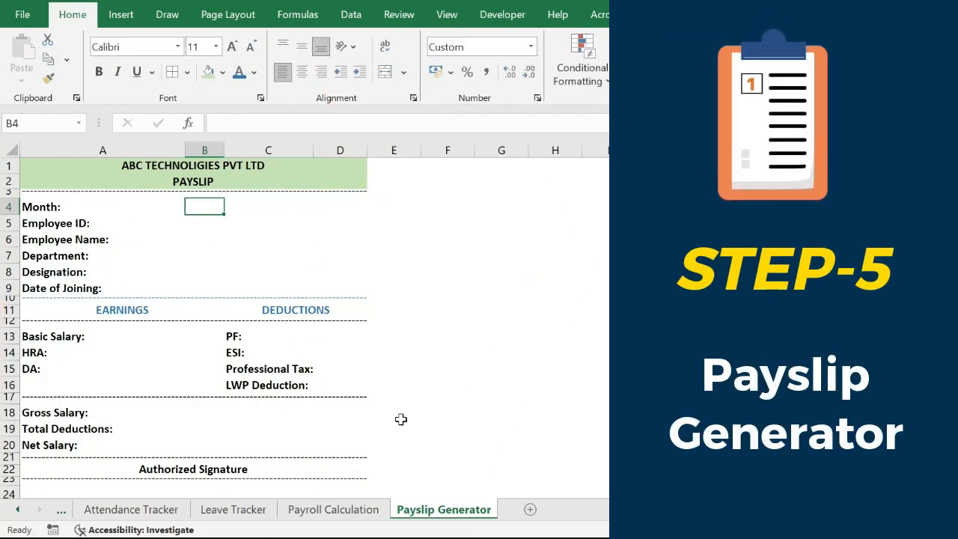
{"action": "type", "text": "="}
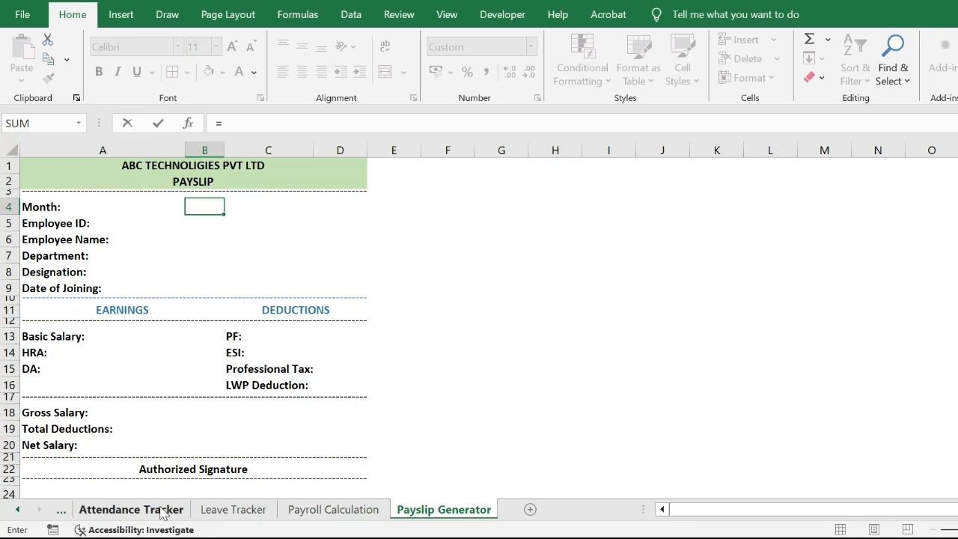
{"action": "left_click", "coordinate": [161, 512]}
{"action": "left_click", "coordinate": [907, 207]}
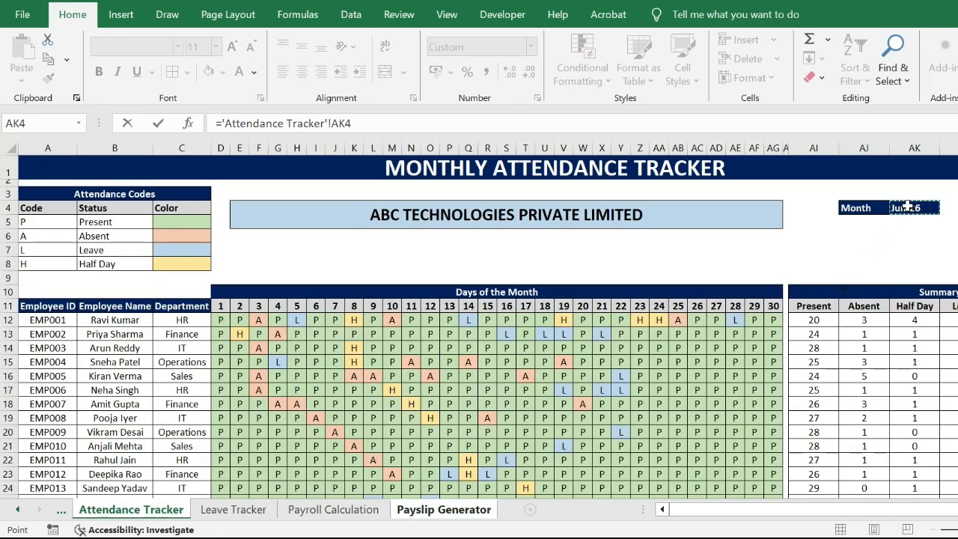
{"action": "key", "text": "Return"}
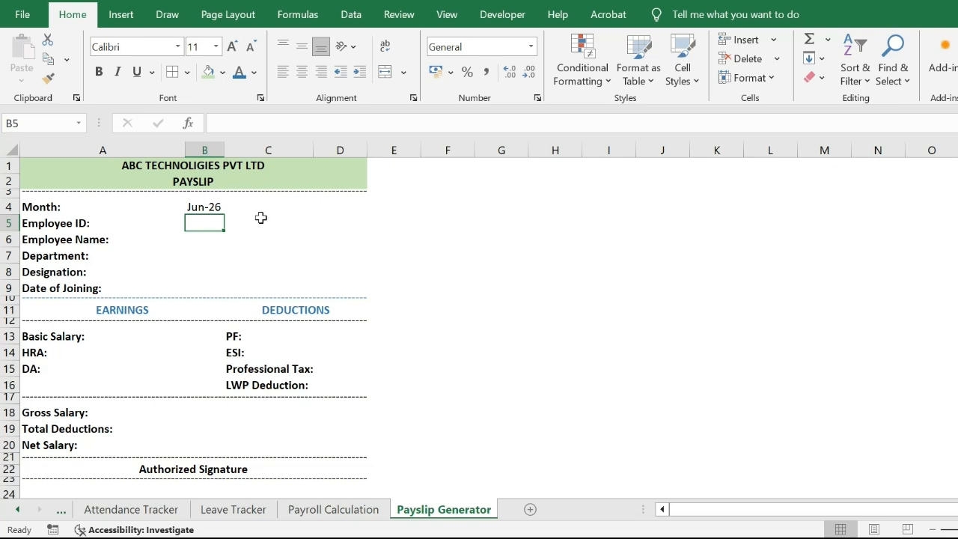
Add a List data validation dropdown to the payslip's Employee ID cell B5 with source ='Attendance Tracker'!$A$12:$A$111.
{"action": "left_click", "coordinate": [355, 17]}
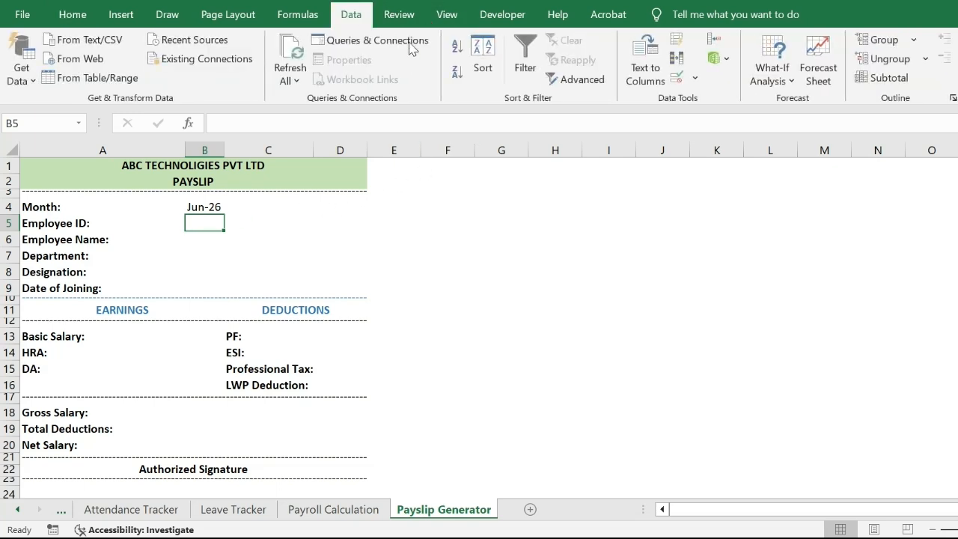
{"action": "left_click", "coordinate": [676, 77]}
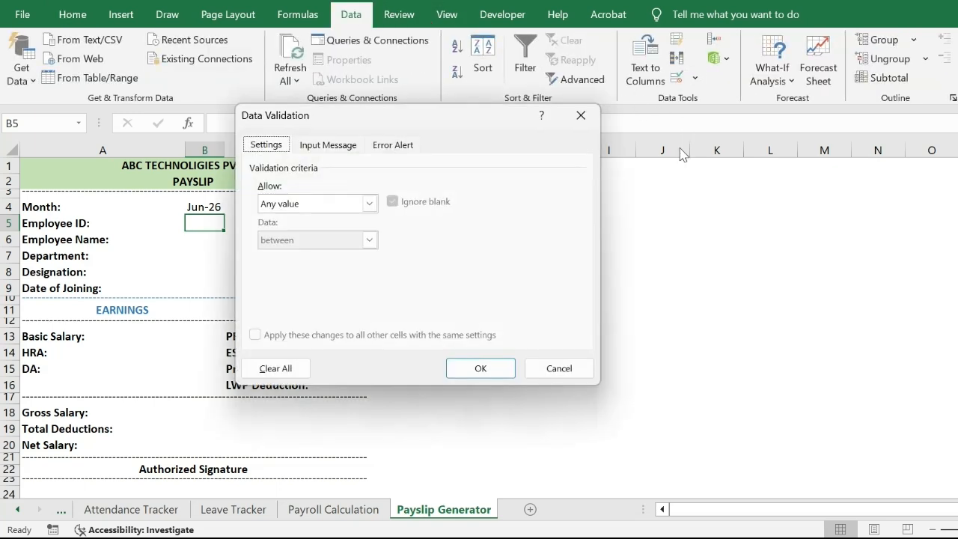
{"action": "left_click", "coordinate": [323, 204]}
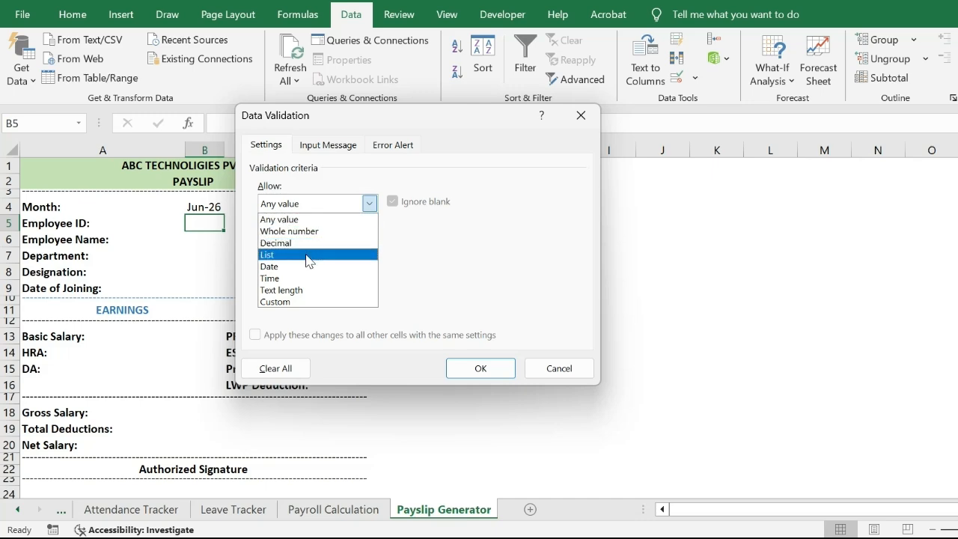
{"action": "left_click", "coordinate": [310, 255]}
{"action": "left_click", "coordinate": [284, 275]}
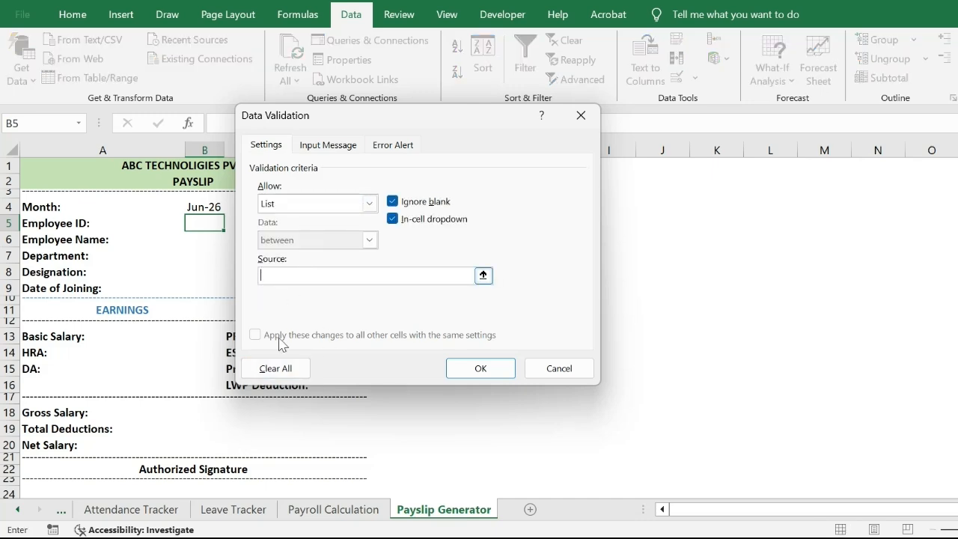
{"action": "left_click", "coordinate": [142, 510]}
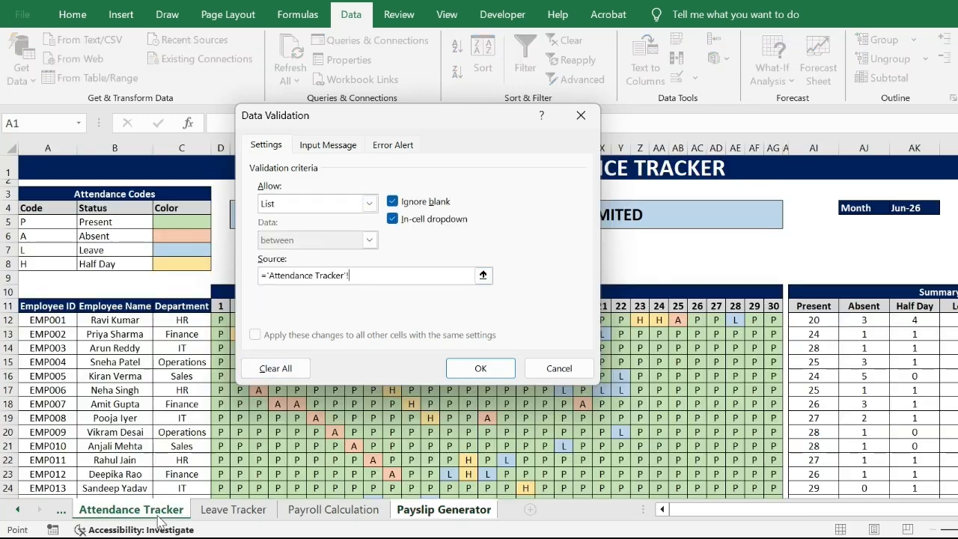
{"action": "left_click", "coordinate": [64, 319]}
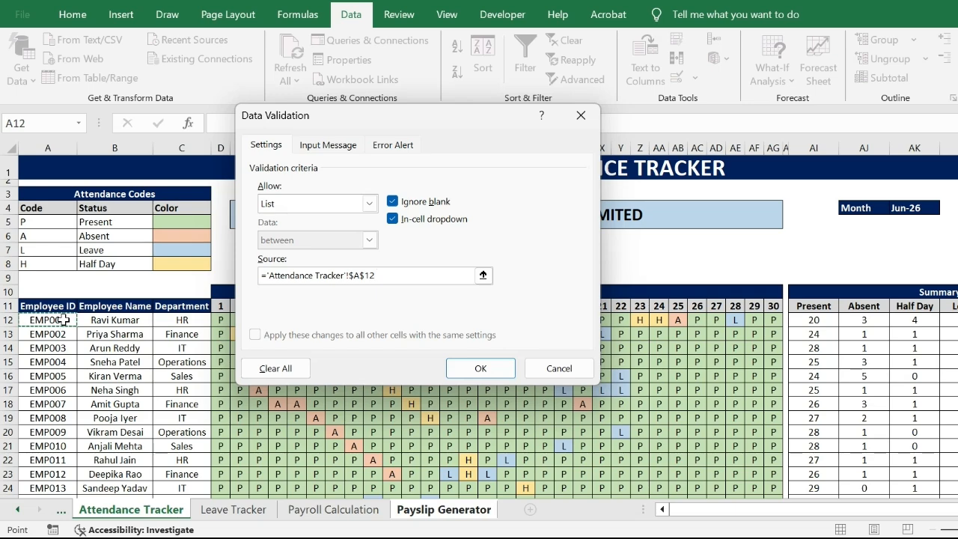
{"action": "key", "text": "ctrl+shift+Down"}
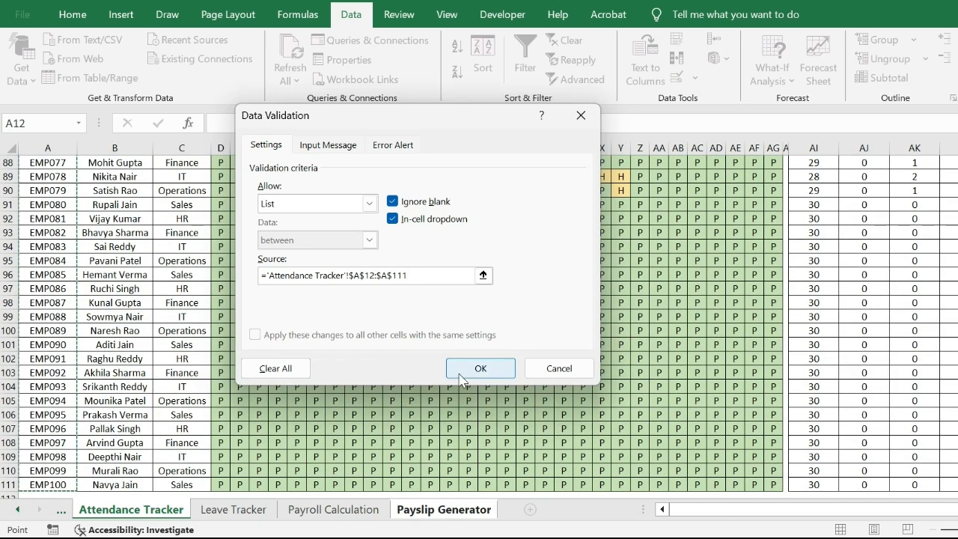
{"action": "left_click", "coordinate": [475, 370]}
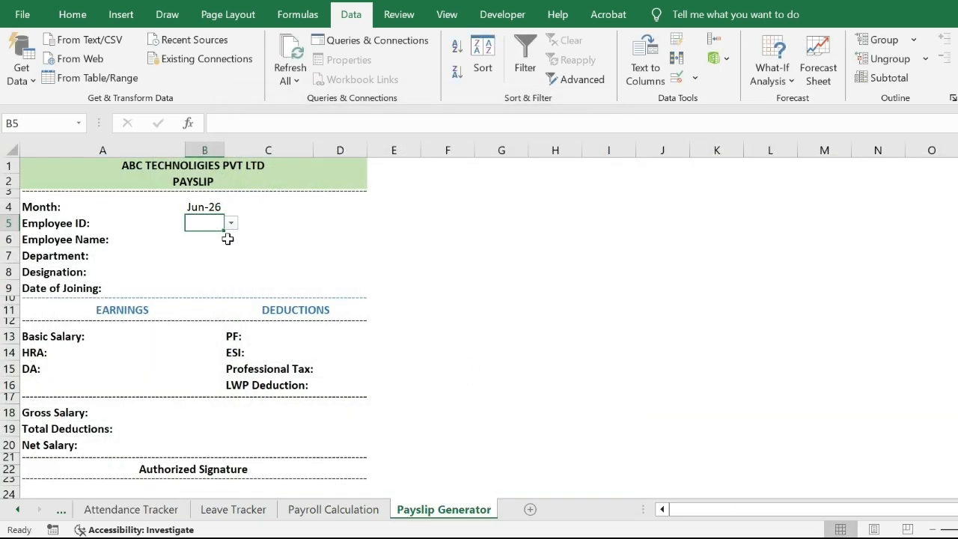
Look up the Employee Name in payslip cell B6 with =VLOOKUP(B5,'Attendance Tracker'!A12:B111,2,0).
{"action": "key", "text": "Down"}
{"action": "type", "text": "=VL"}
{"action": "key", "text": "Tab"}
{"action": "key", "text": "Left"}
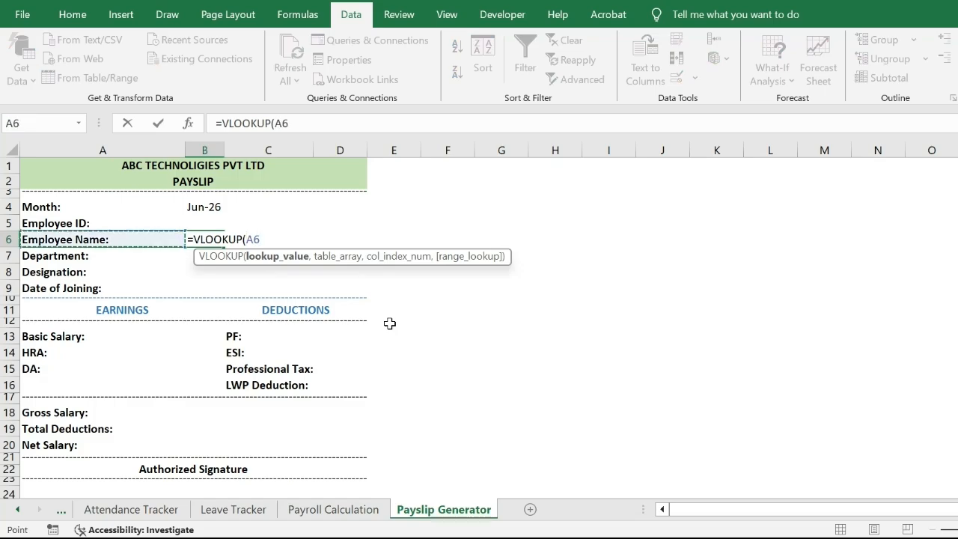
{"action": "key", "text": "Up"}
{"action": "key", "text": "Right"}
{"action": "type", "text": ","}
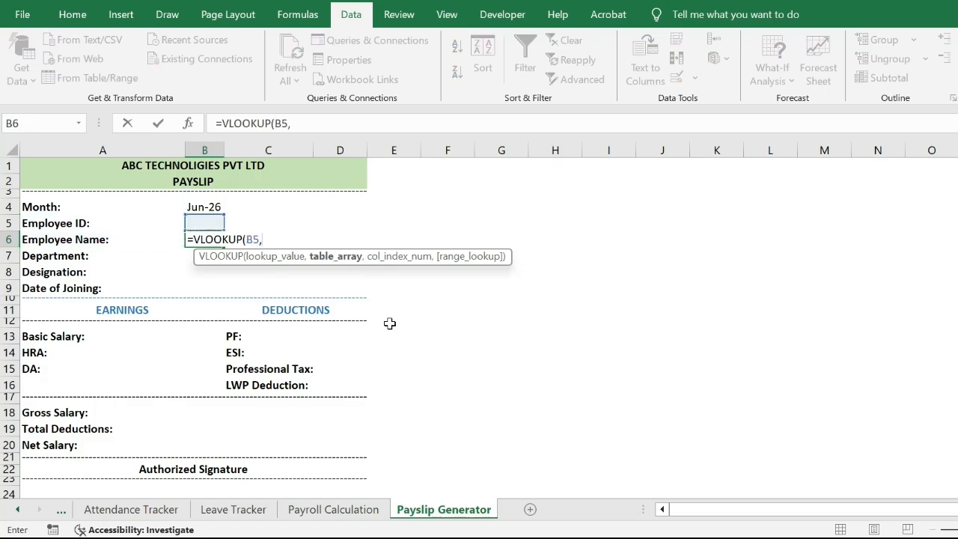
{"action": "key", "text": "ctrl+Page_Up"}
{"action": "key", "text": "ctrl+Page_Up"}
{"action": "key", "text": "ctrl+Page_Up"}
{"action": "key", "text": "Up"}
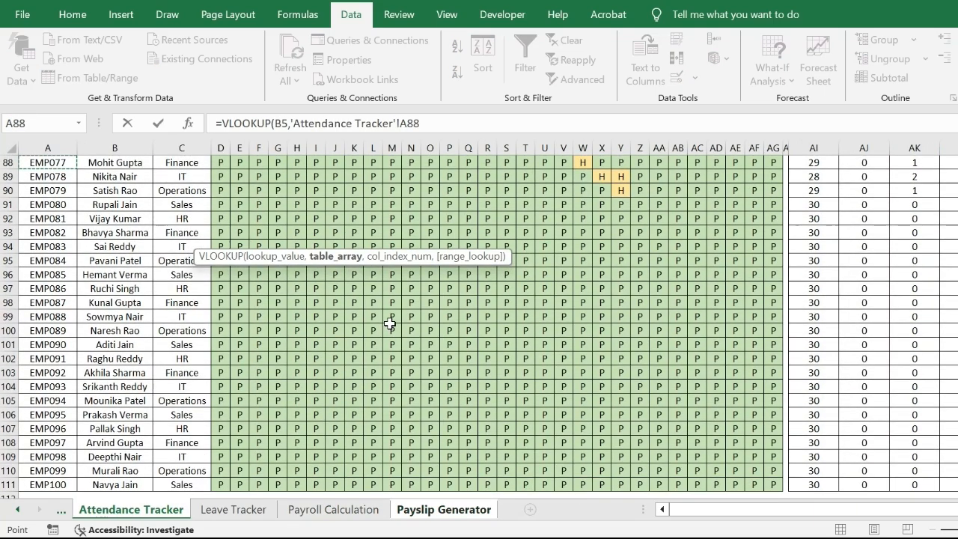
{"action": "key", "text": "ctrl+Up"}
{"action": "key", "text": "shift+Right"}
{"action": "key", "text": "ctrl+shift+Down"}
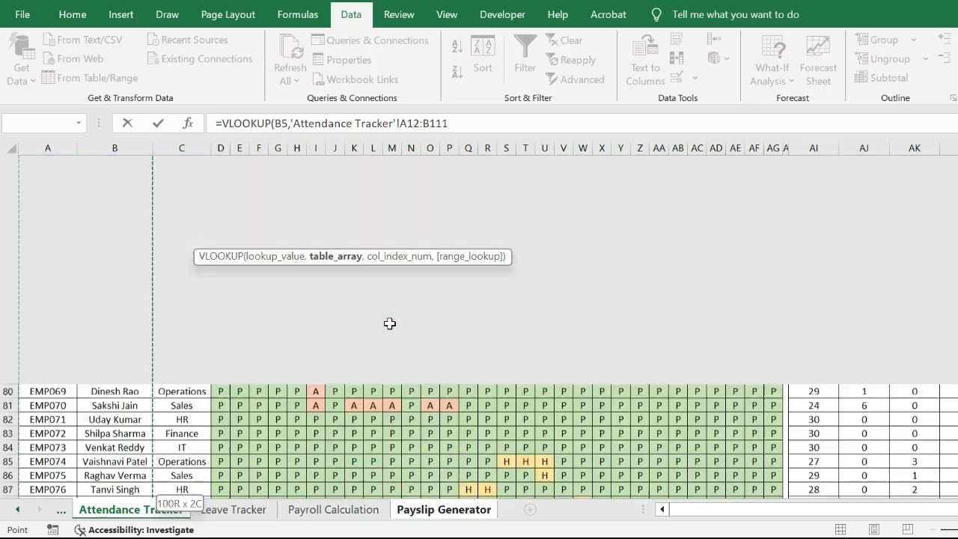
{"action": "type", "text": ",2,"}
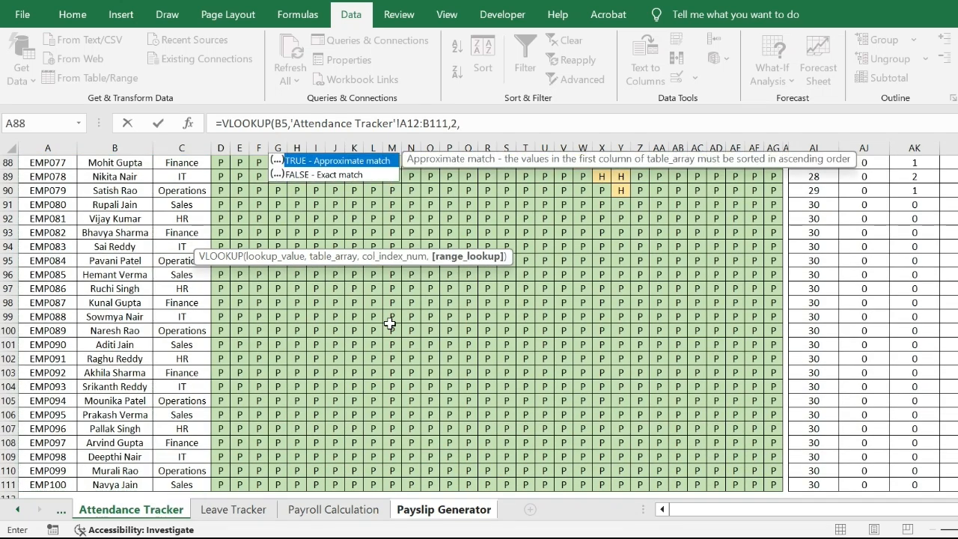
{"action": "type", "text": "0"}
{"action": "key", "text": "Return"}
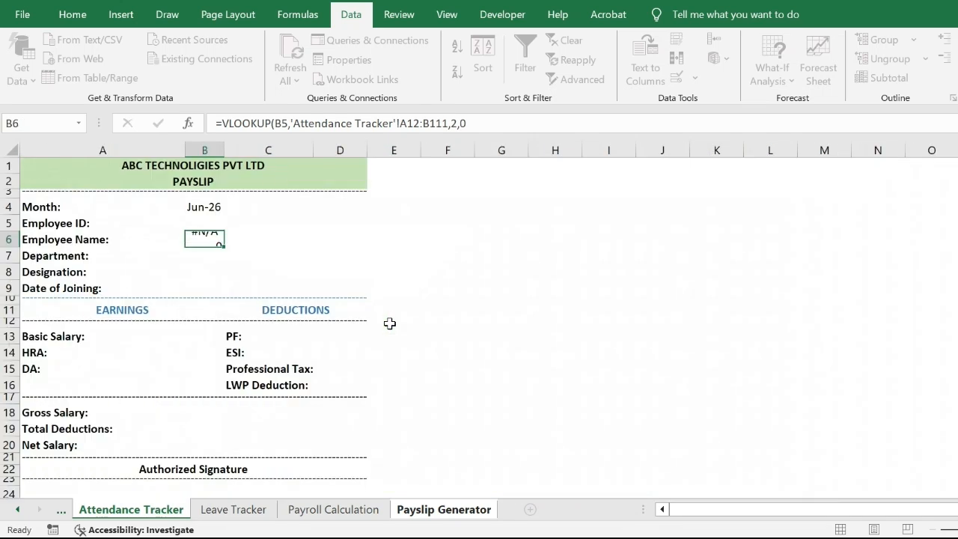
Look up the Department in payslip cell B7 with =VLOOKUP(B5,'Attendance Tracker'!A12:C111,3,0).
{"action": "type", "text": "=VL"}
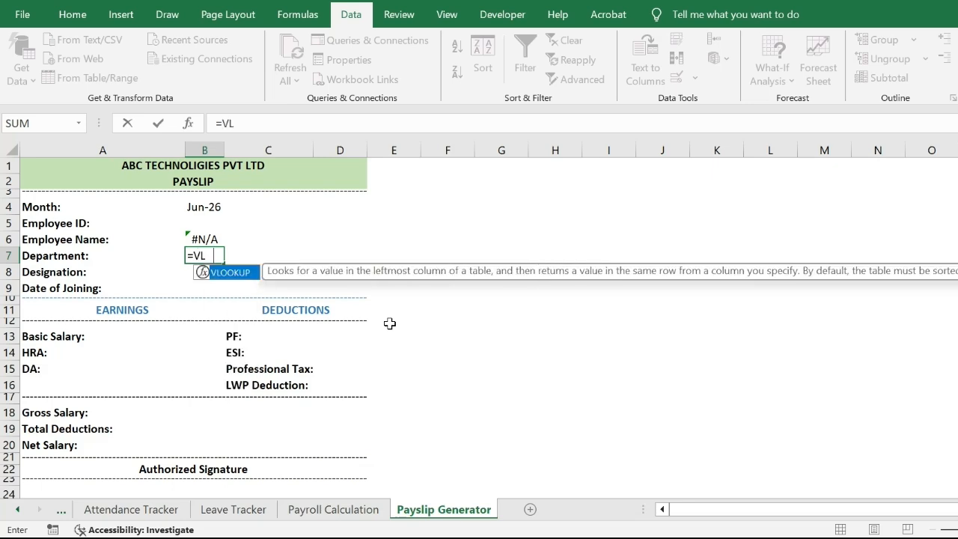
{"action": "key", "text": "Tab"}
{"action": "key", "text": "Up"}
{"action": "key", "text": "Up"}
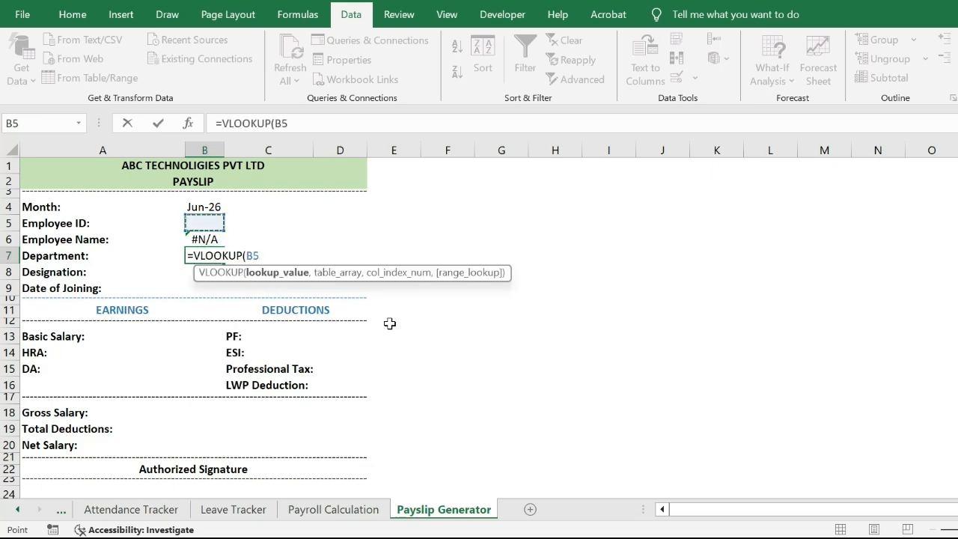
{"action": "type", "text": ","}
{"action": "key", "text": "ctrl+Page_Up"}
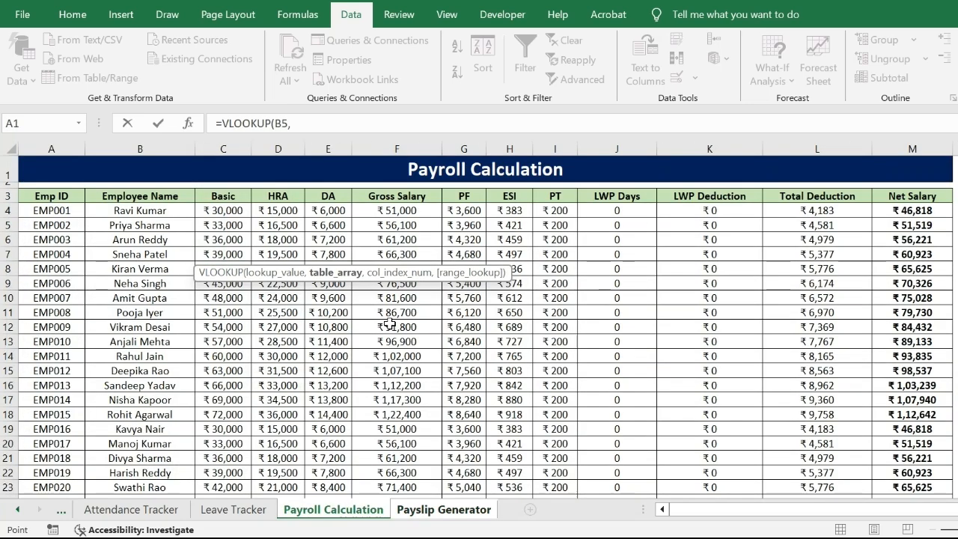
{"action": "key", "text": "ctrl+Page_Up"}
{"action": "key", "text": "ctrl+Page_Up"}
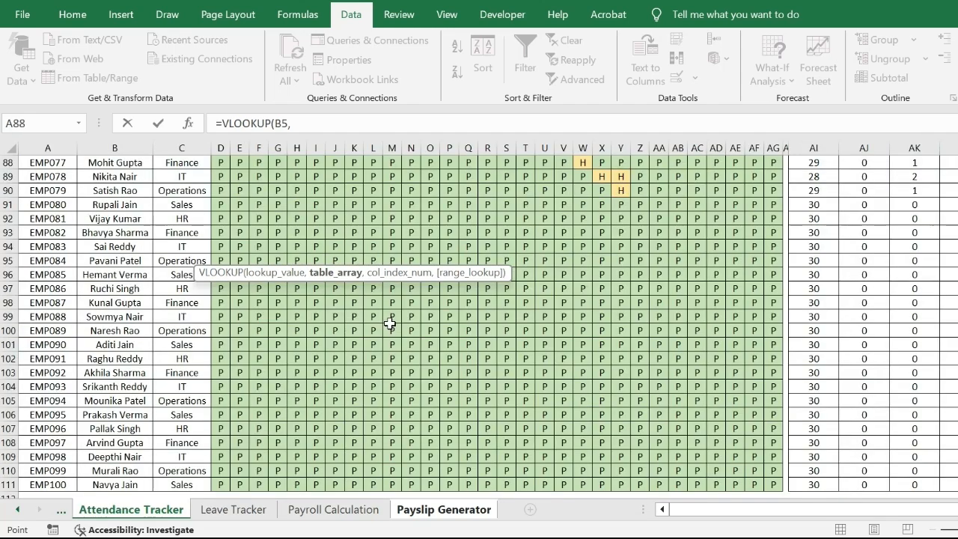
{"action": "key", "text": "Up"}
{"action": "key", "text": "ctrl+Up"}
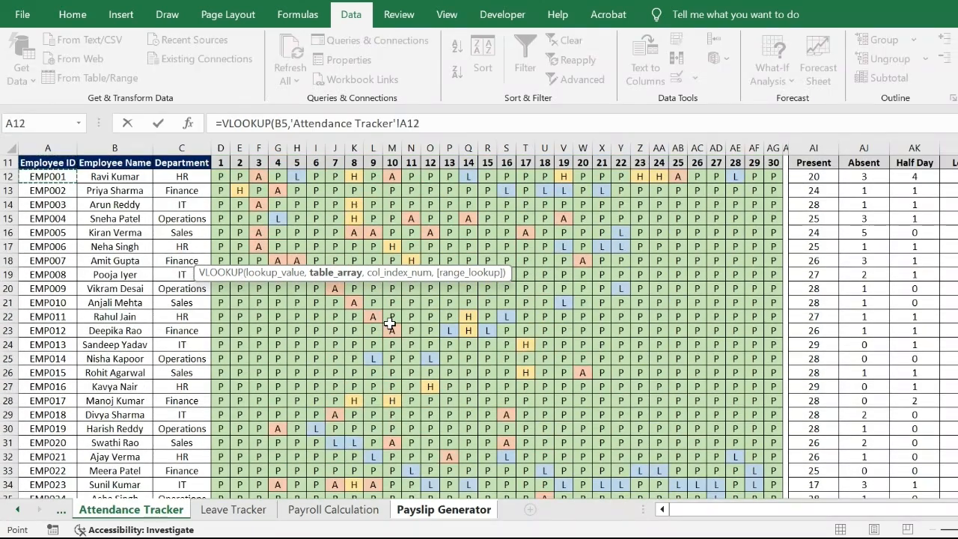
{"action": "key", "text": "shift+Right"}
{"action": "key", "text": "shift+Right"}
{"action": "key", "text": "ctrl+shift+Down"}
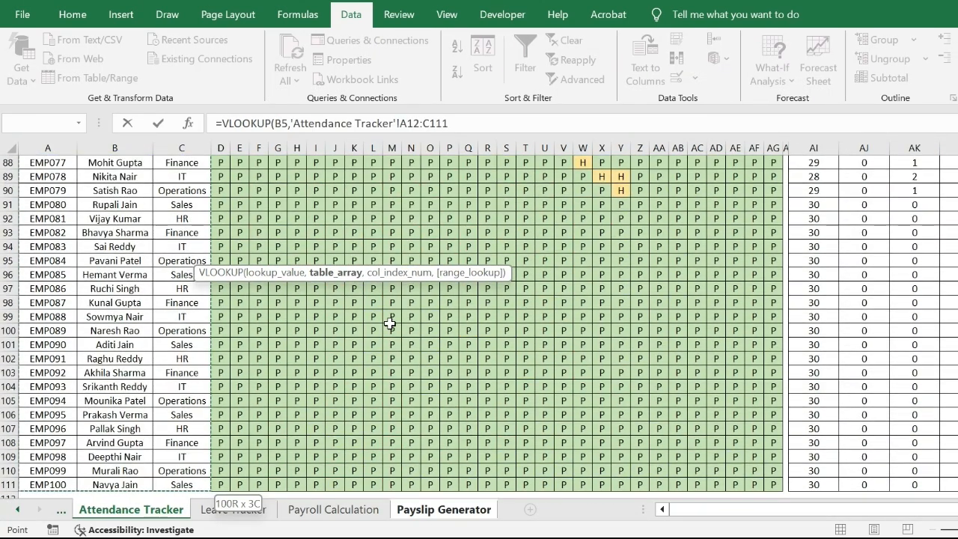
{"action": "type", "text": ",23,0"}
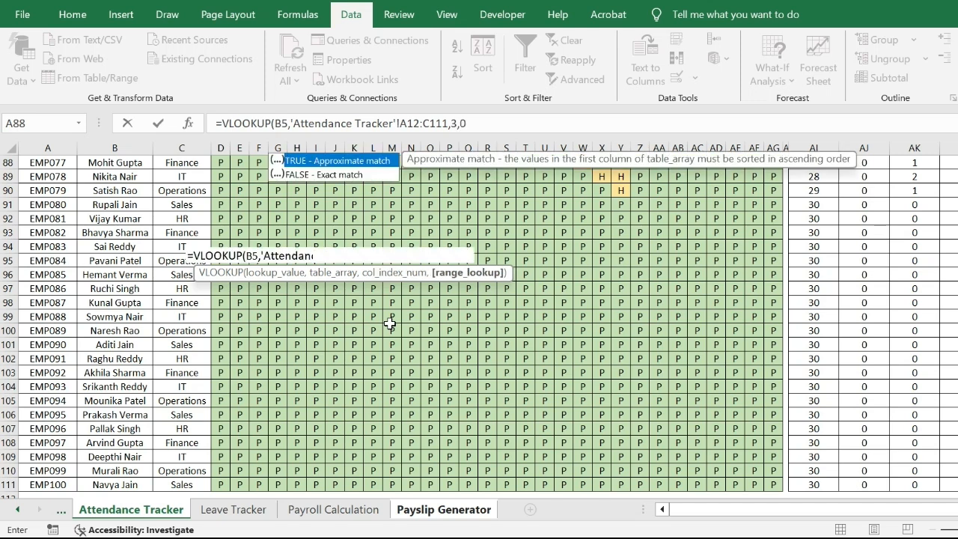
{"action": "key", "text": "Return"}
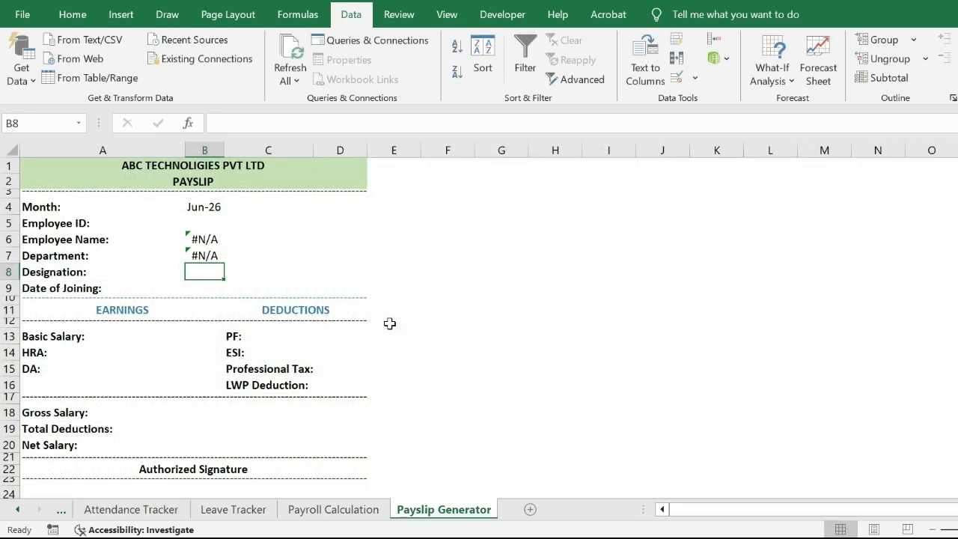
Look up the Designation in payslip cell B8 with =VLOOKUP(B5,'Employee Master'!A4:D103,4,0).
{"action": "type", "text": "=VLO"}
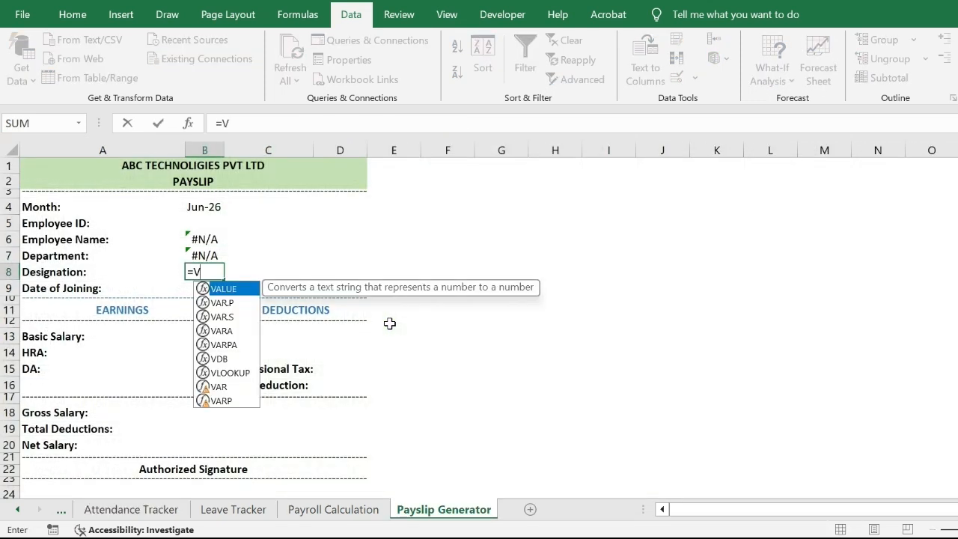
{"action": "key", "text": "Tab"}
{"action": "key", "text": "Up"}
{"action": "key", "text": "Up"}
{"action": "key", "text": "Up"}
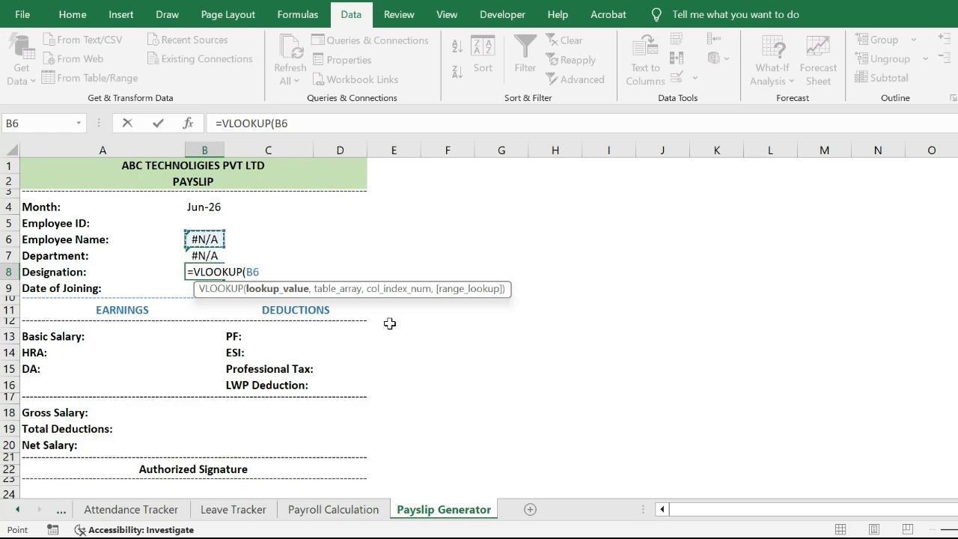
{"action": "type", "text": ","}
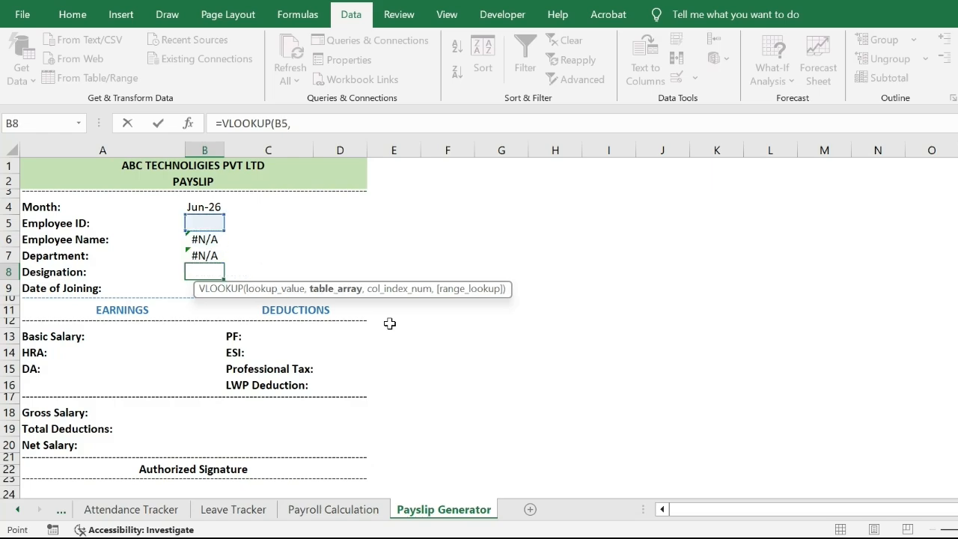
{"action": "key", "text": "ctrl+Page_Up"}
{"action": "key", "text": "ctrl+Page_Up"}
{"action": "key", "text": "ctrl+Page_Up"}
{"action": "key", "text": "ctrl+Page_Up"}
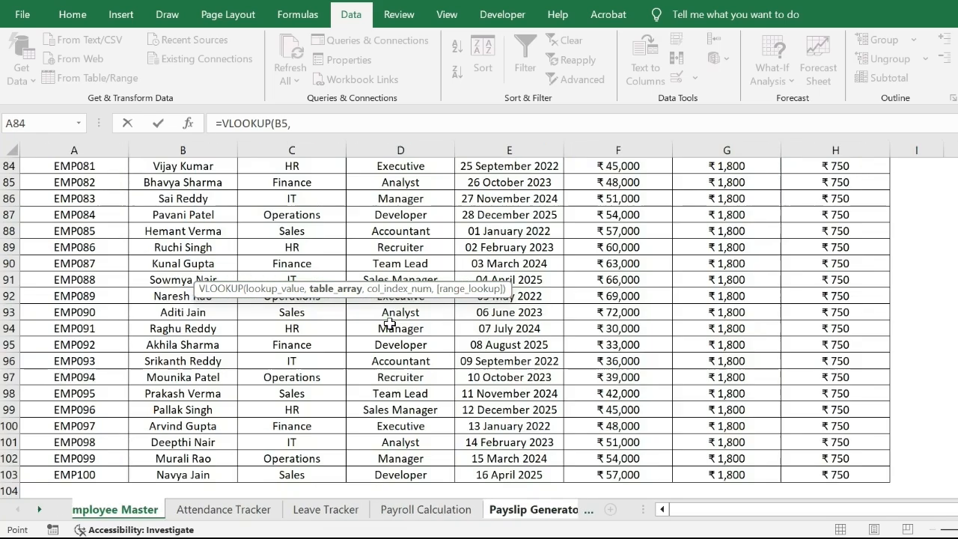
{"action": "key", "text": "ctrl+Up"}
{"action": "key", "text": "Down"}
{"action": "key", "text": "shift+Right"}
{"action": "key", "text": "shift+Right"}
{"action": "key", "text": "shift+Right"}
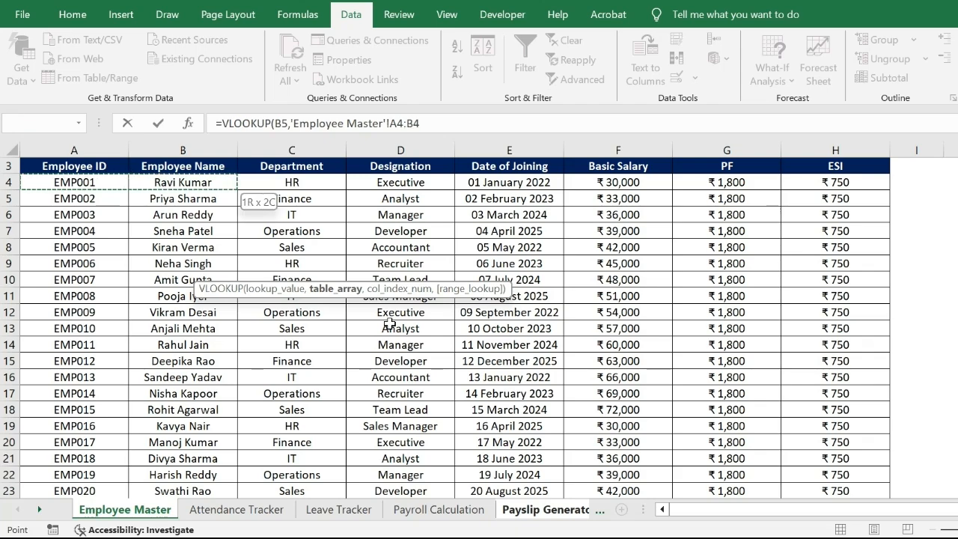
{"action": "key", "text": "ctrl+shift+Down"}
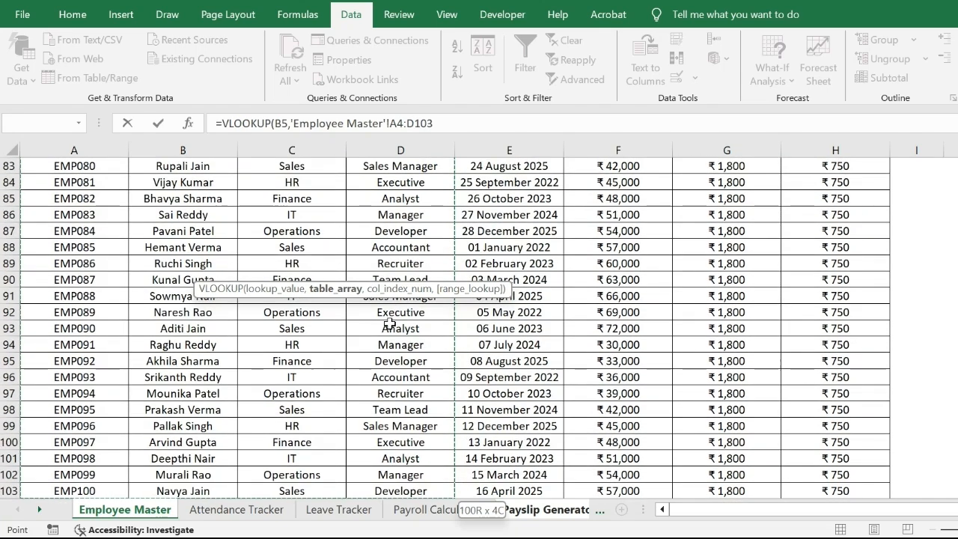
{"action": "type", "text": ",4,0"}
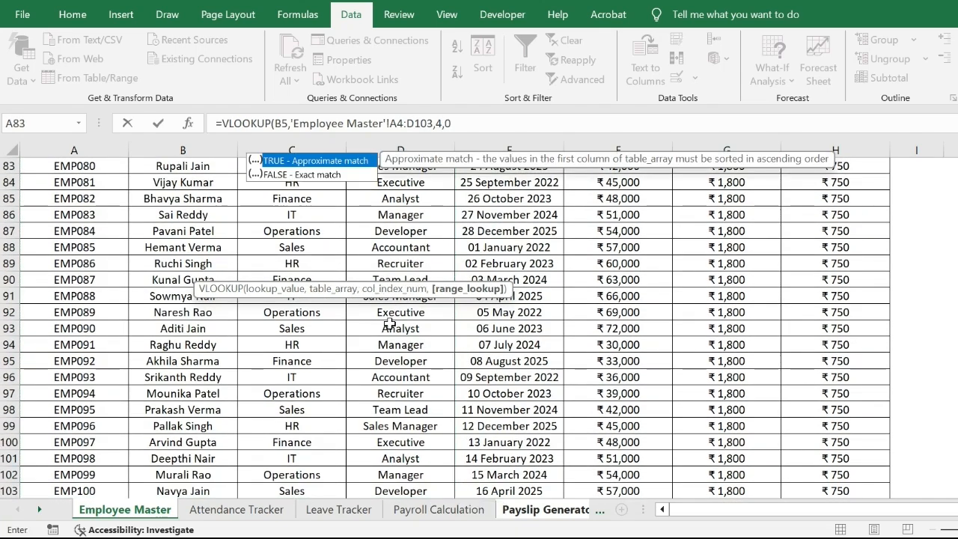
{"action": "key", "text": "Return"}
Look up the Date of Joining in payslip cell B9 with =VLOOKUP(B5,'Employee Master'!A4:E103,5,0).
{"action": "type", "text": "=VLOOKUP("}
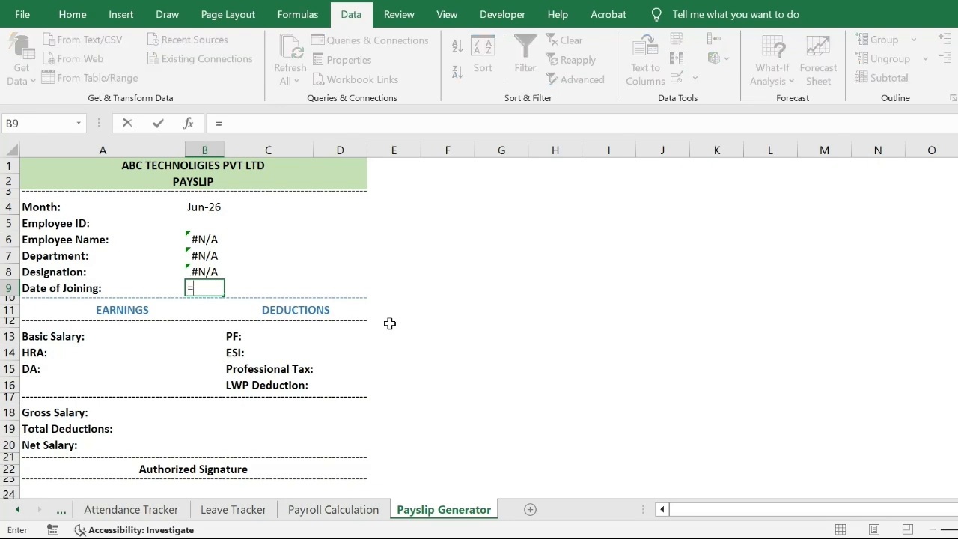
{"action": "key", "text": "Up"}
{"action": "key", "text": "Up"}
{"action": "key", "text": "Up"}
{"action": "key", "text": "Up"}
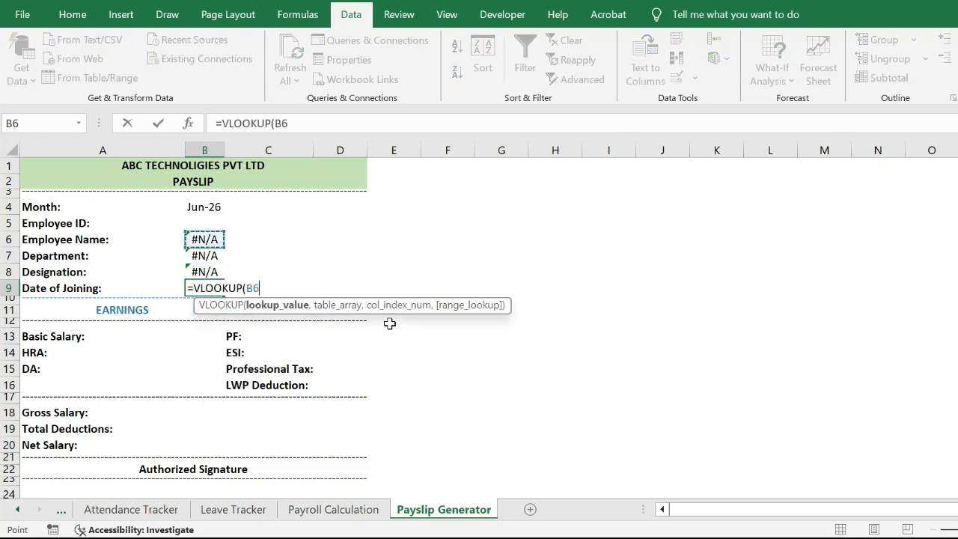
{"action": "type", "text": ","}
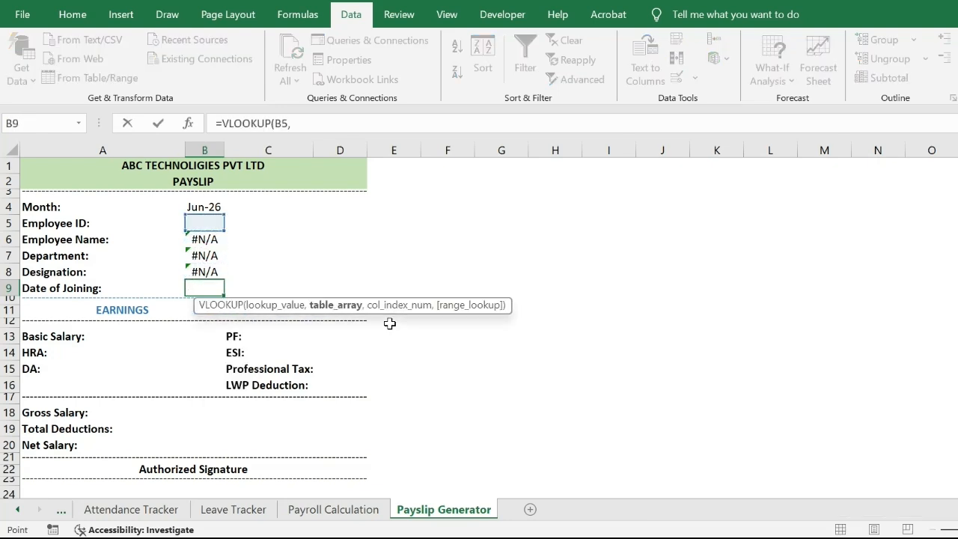
{"action": "key", "text": "ctrl+Page_Up"}
{"action": "key", "text": "ctrl+Page_Up"}
{"action": "key", "text": "ctrl+Page_Up"}
{"action": "key", "text": "ctrl+Page_Up"}
{"action": "key", "text": "ctrl+Up"}
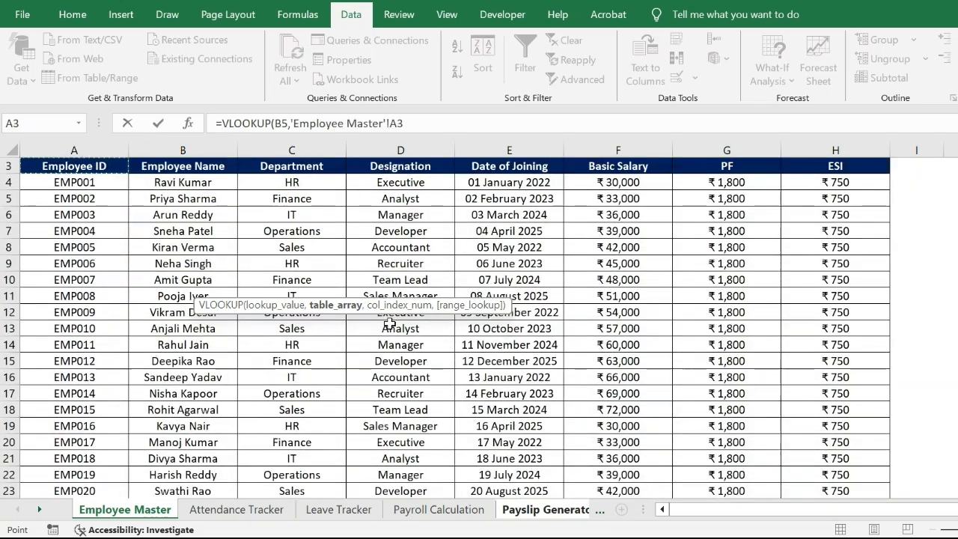
{"action": "key", "text": "Down"}
{"action": "key", "text": "shift+Right"}
{"action": "key", "text": "shift+Right"}
{"action": "key", "text": "shift+Right"}
{"action": "key", "text": "shift+Right"}
{"action": "key", "text": "ctrl+shift+Down"}
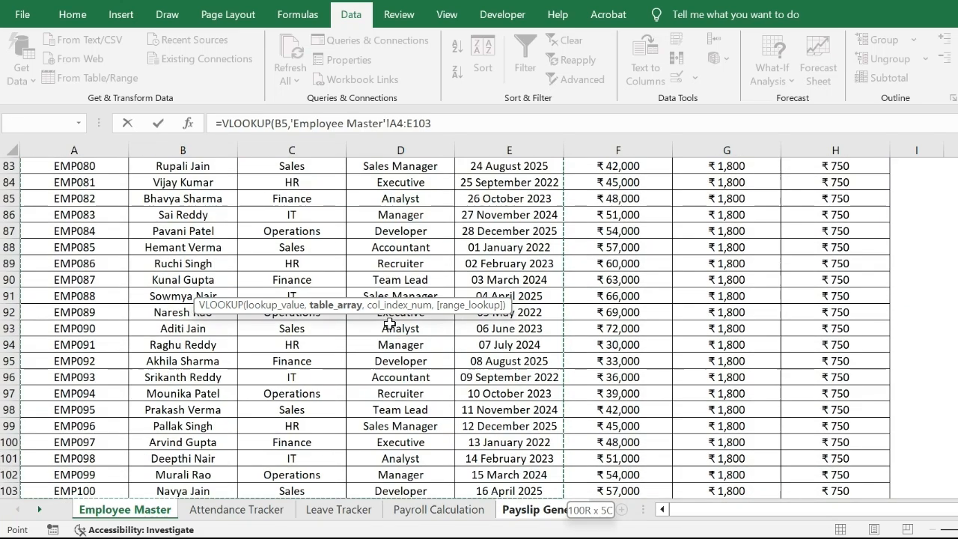
{"action": "type", "text": ",5,"}
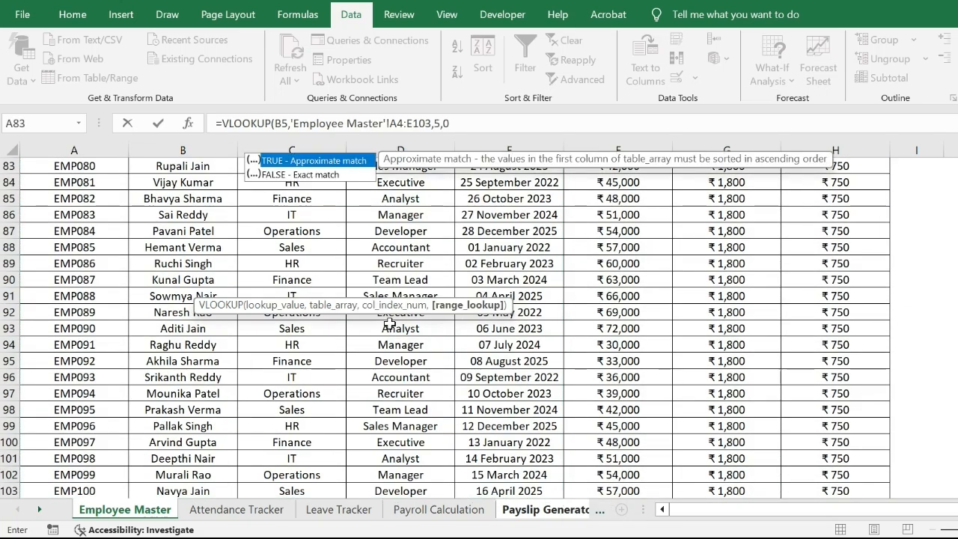
{"action": "type", "text": "0"}
{"action": "key", "text": "Return"}
Test the payslip lookups by choosing the second and then the fifth employee ID from the B5 dropdown.
{"action": "key", "text": "Up"}
{"action": "key", "text": "Up"}
{"action": "key", "text": "Up"}
{"action": "key", "text": "Up"}
{"action": "key", "text": "Up"}
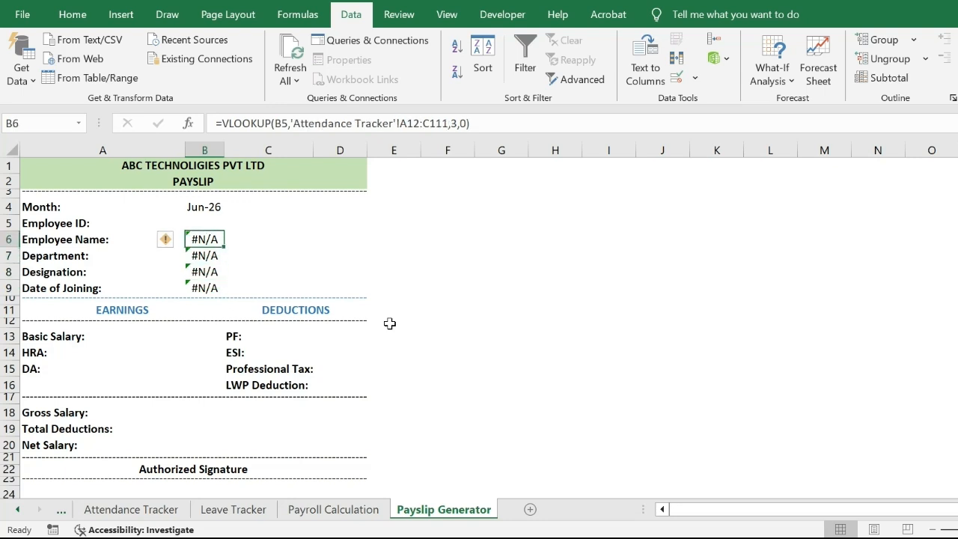
{"action": "key", "text": "alt+Down"}
{"action": "key", "text": "Down"}
{"action": "key", "text": "Return"}
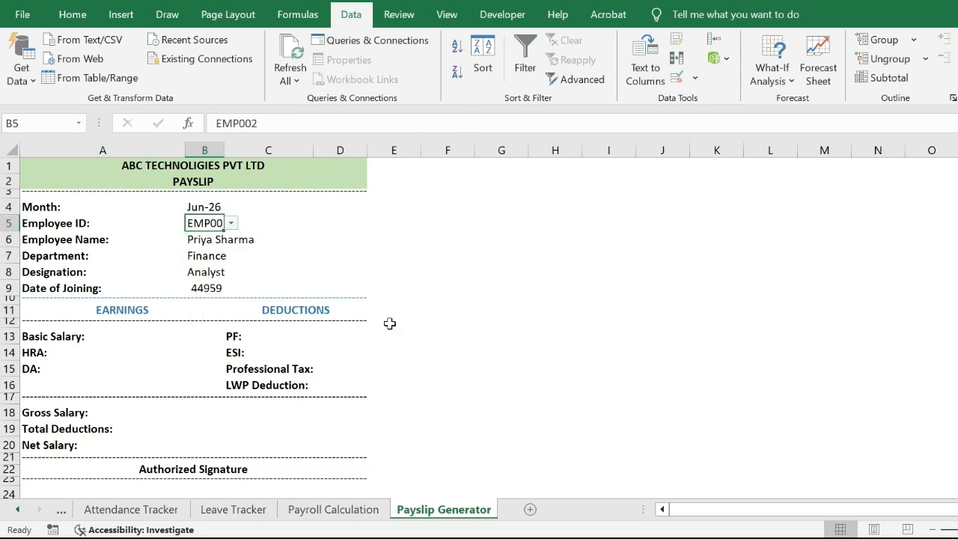
{"action": "key", "text": "alt+Down"}
{"action": "key", "text": "Down"}
{"action": "key", "text": "Down"}
{"action": "key", "text": "Down"}
{"action": "key", "text": "Return"}
Format the Date of Joining cell B9 as a Date with the *14 March 2012 type.
{"action": "key", "text": "Down"}
{"action": "key", "text": "Down"}
{"action": "key", "text": "Down"}
{"action": "key", "text": "Down"}
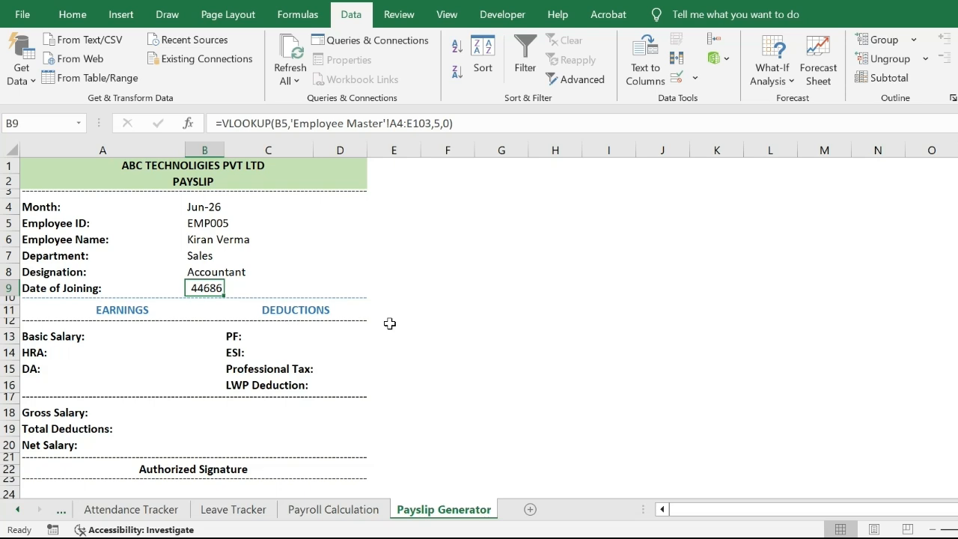
{"action": "key", "text": "shift+F10"}
{"action": "key", "text": "f"}
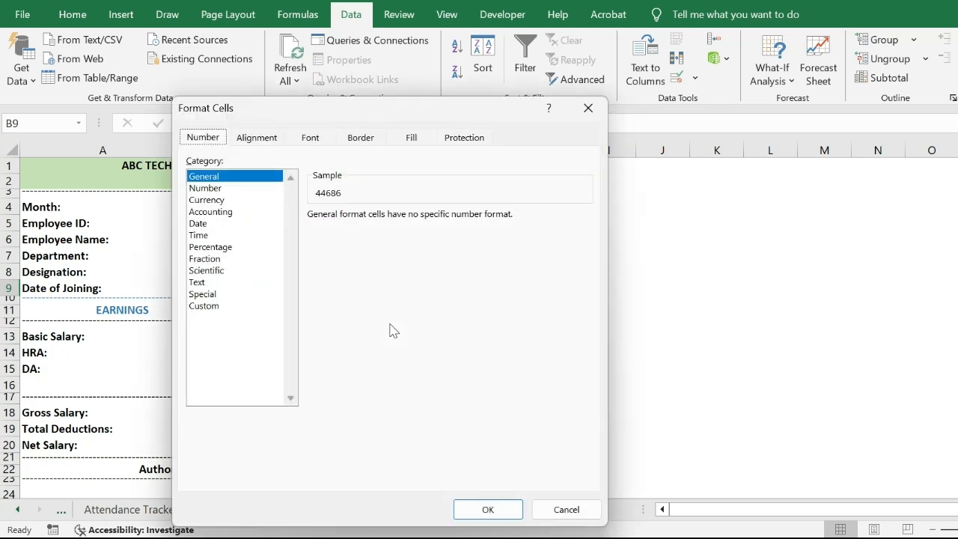
{"action": "left_click", "coordinate": [197, 224]}
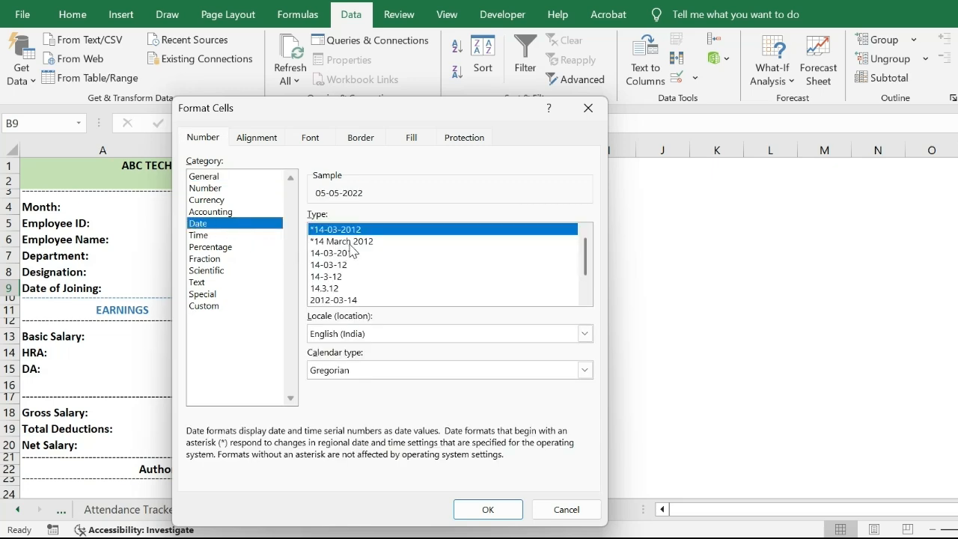
{"action": "left_click", "coordinate": [349, 243]}
{"action": "left_click", "coordinate": [485, 509]}
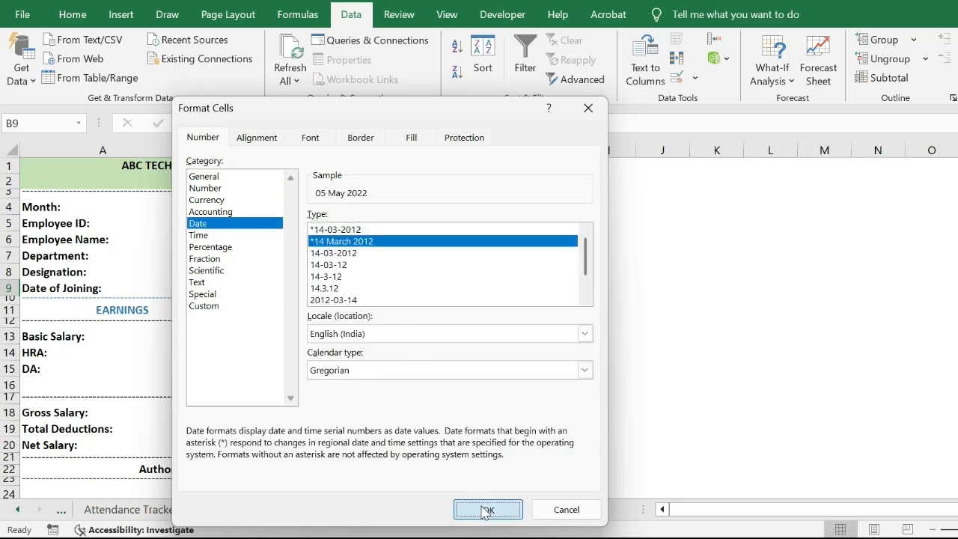
Look up the Basic Salary in payslip cell B13 with =VLOOKUP(B5,'Payroll Calculation'!A4:C103,3,0).
{"action": "key", "text": "Down"}
{"action": "key", "text": "Down"}
{"action": "key", "text": "Down"}
{"action": "key", "text": "Down"}
{"action": "type", "text": "=VL"}
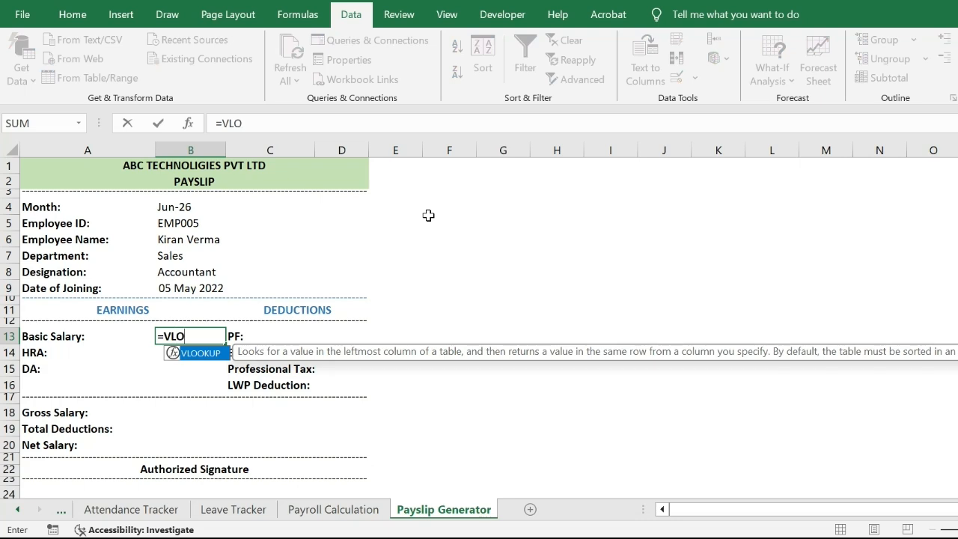
{"action": "type", "text": "O"}
{"action": "key", "text": "Tab"}
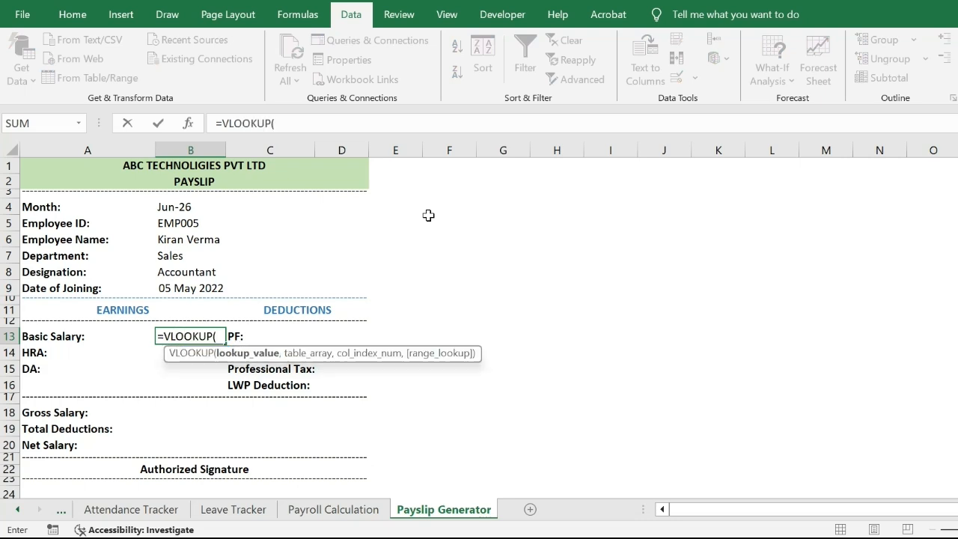
{"action": "key", "text": "Up"}
{"action": "key", "text": "Up"}
{"action": "key", "text": "Up"}
{"action": "key", "text": "Up"}
{"action": "key", "text": "Up"}
{"action": "key", "text": "Up"}
{"action": "key", "text": "Up"}
{"action": "key", "text": "Up"}
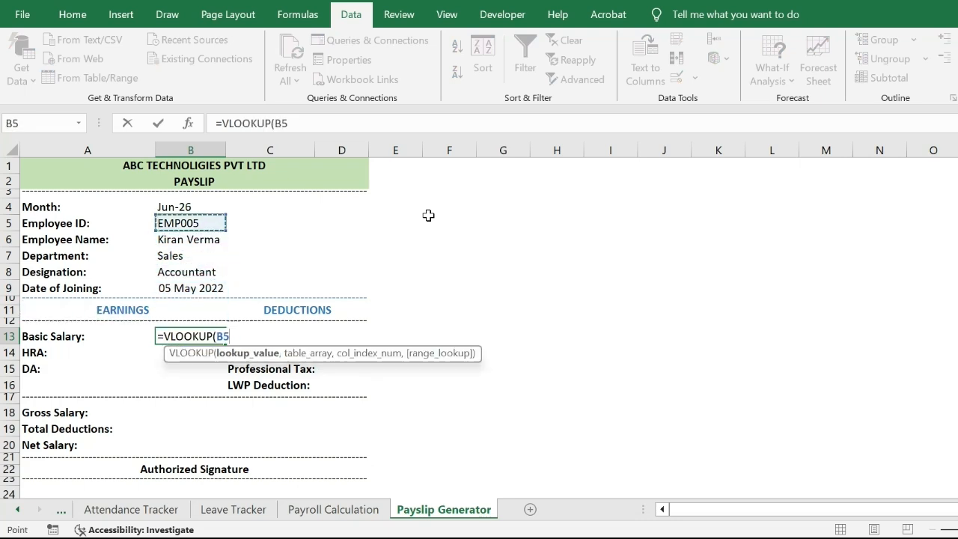
{"action": "type", "text": ","}
{"action": "key", "text": "ctrl+Page_Up"}
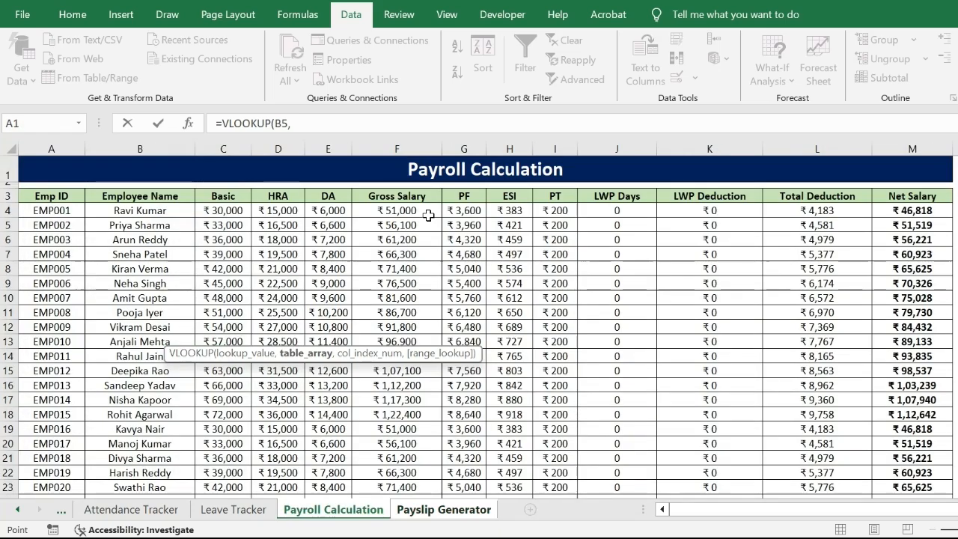
{"action": "key", "text": "Down"}
{"action": "key", "text": "Down"}
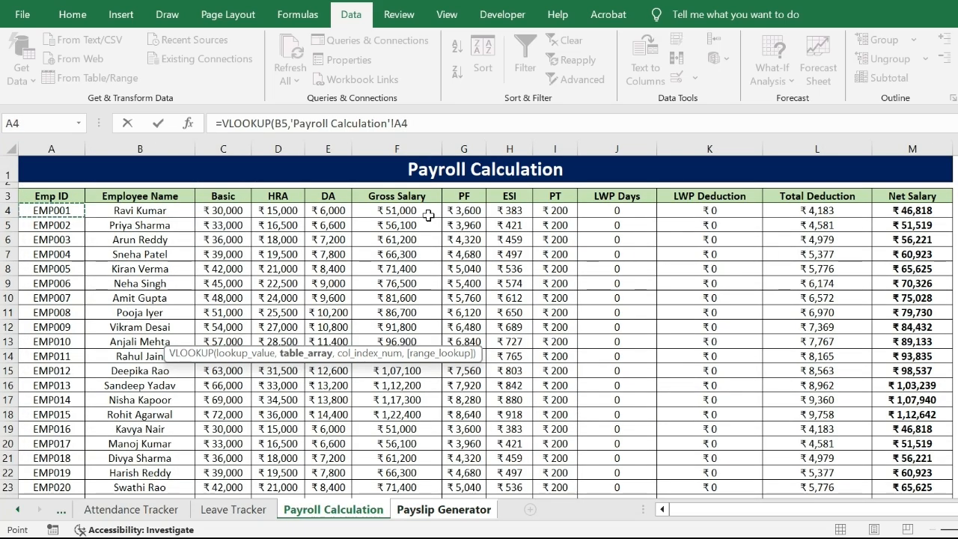
{"action": "key", "text": "shift+Right"}
{"action": "key", "text": "shift+Right"}
{"action": "key", "text": "ctrl+shift+Down"}
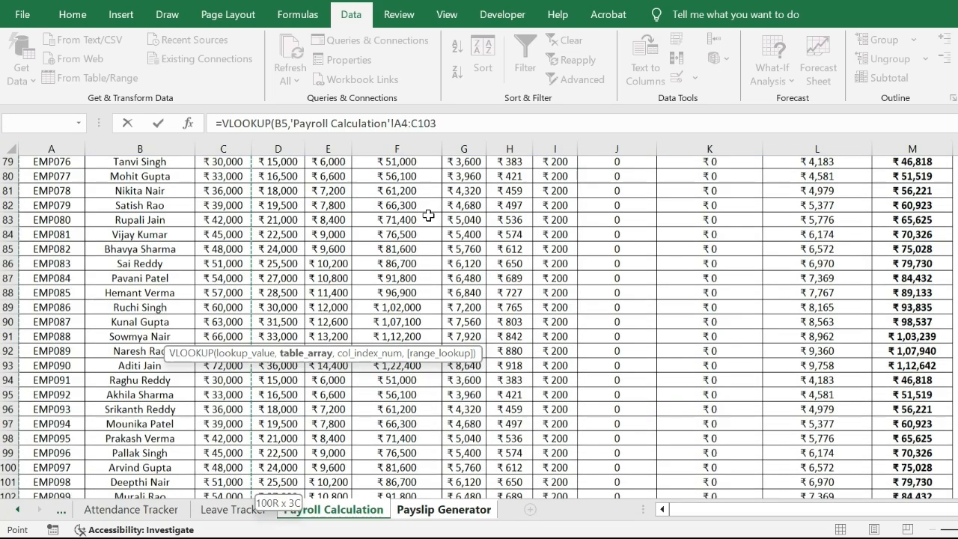
{"action": "type", "text": ",3,0"}
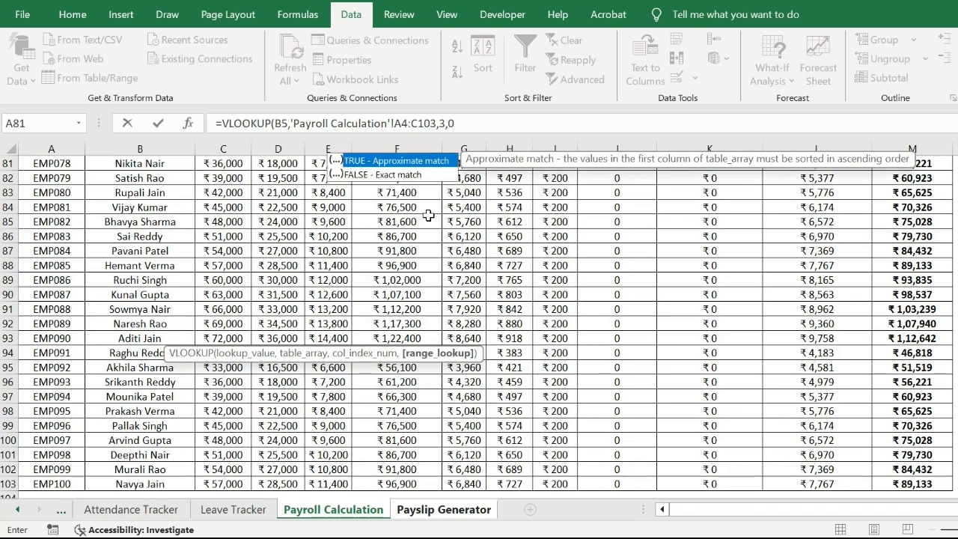
{"action": "key", "text": "Return"}
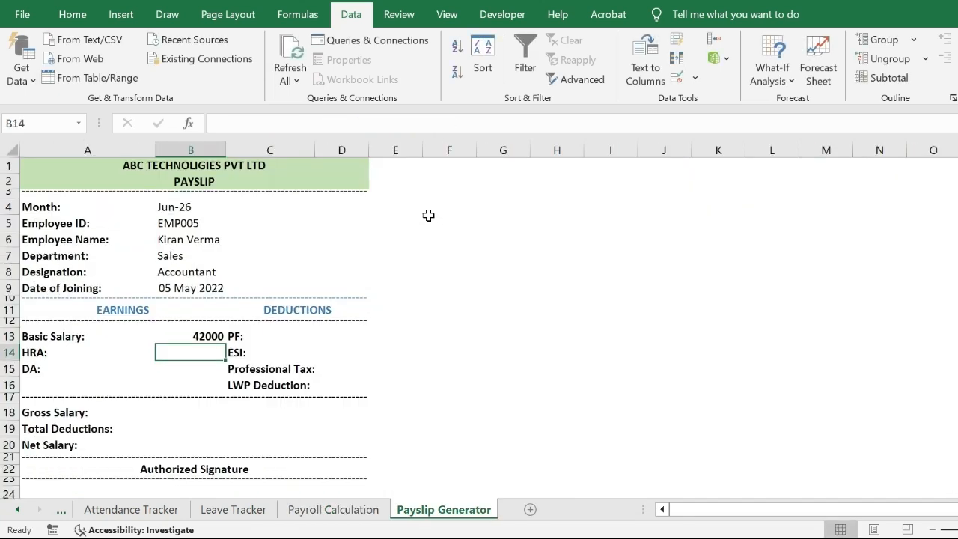
Look up the HRA in payslip cell B14 with =VLOOKUP(B5,'Payroll Calculation'!A4:D103,4,0).
{"action": "type", "text": "=VLOOKUP("}
{"action": "key", "text": "Up"}
{"action": "key", "text": "Up"}
{"action": "key", "text": "Up"}
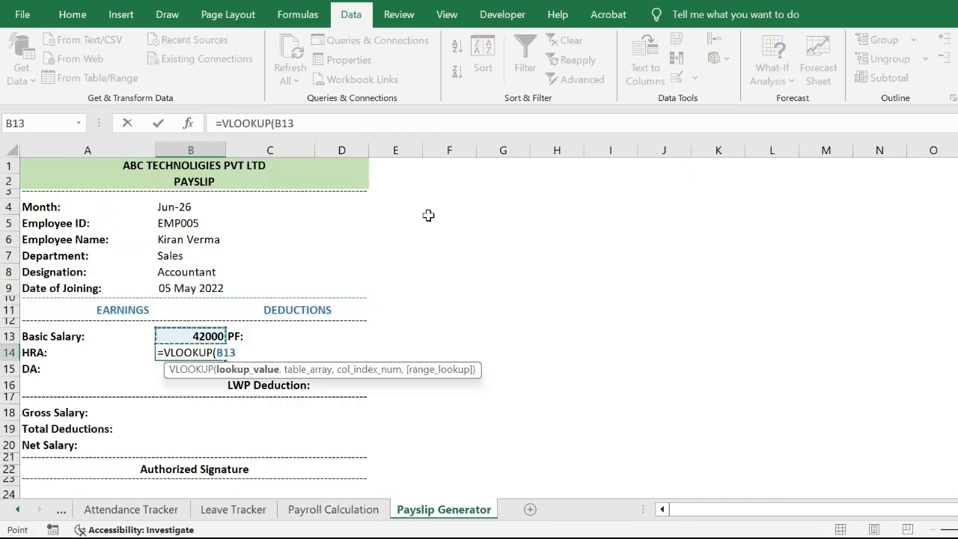
{"action": "key", "text": "Up"}
{"action": "key", "text": "Up"}
{"action": "key", "text": "Up"}
{"action": "key", "text": "Up"}
{"action": "key", "text": "Up"}
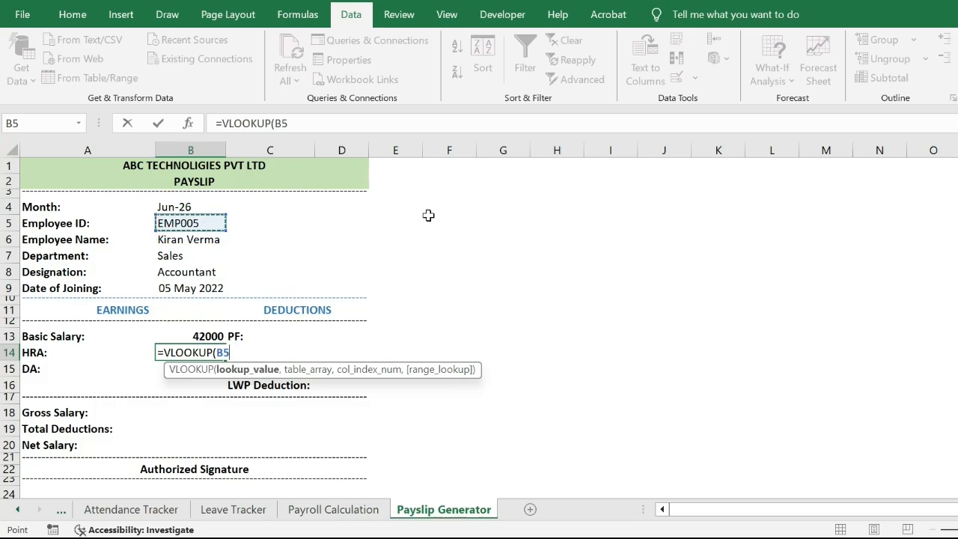
{"action": "type", "text": ","}
{"action": "key", "text": "ctrl+Page_Up"}
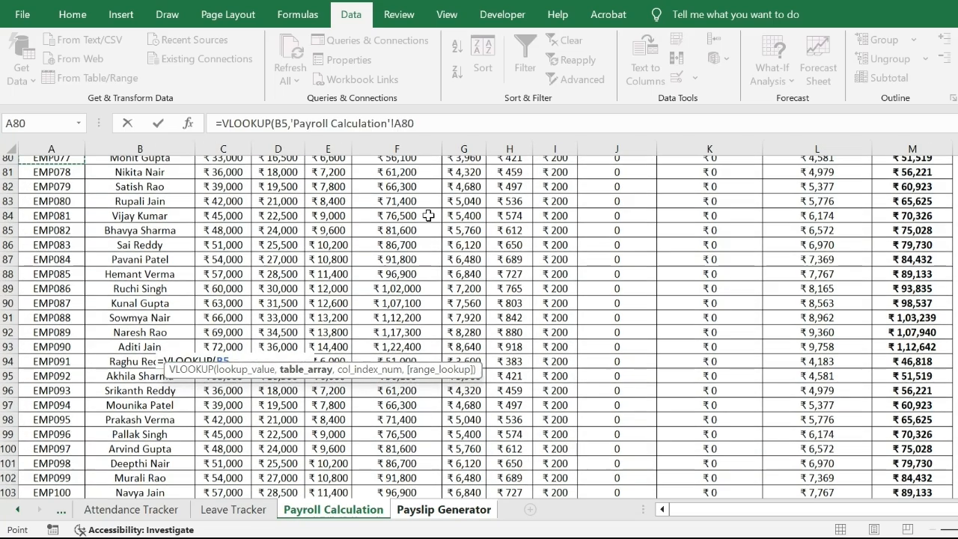
{"action": "key", "text": "ctrl+Up"}
{"action": "key", "text": "Down"}
{"action": "key", "text": "shift+Right"}
{"action": "key", "text": "shift+Right"}
{"action": "key", "text": "shift+Right"}
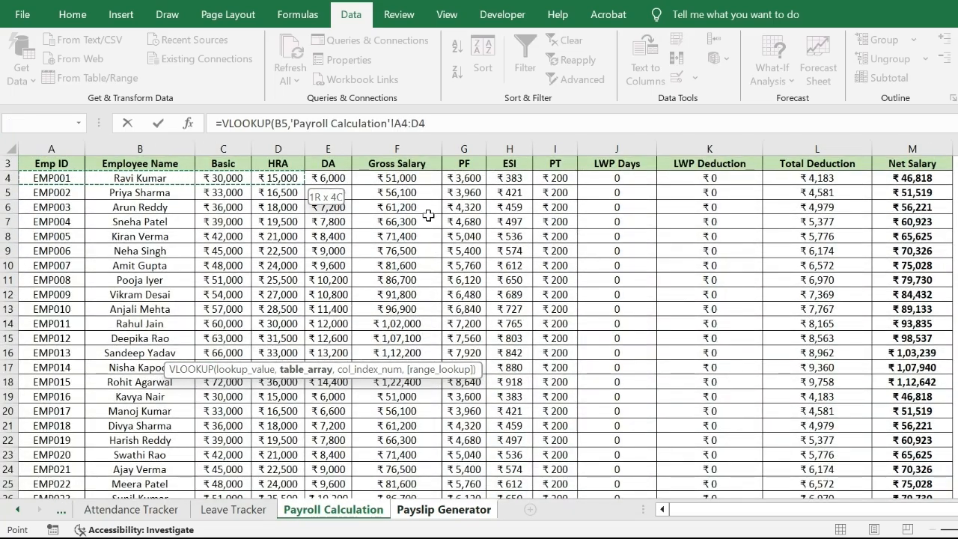
{"action": "key", "text": "ctrl+shift+Down"}
{"action": "type", "text": ",4,0"}
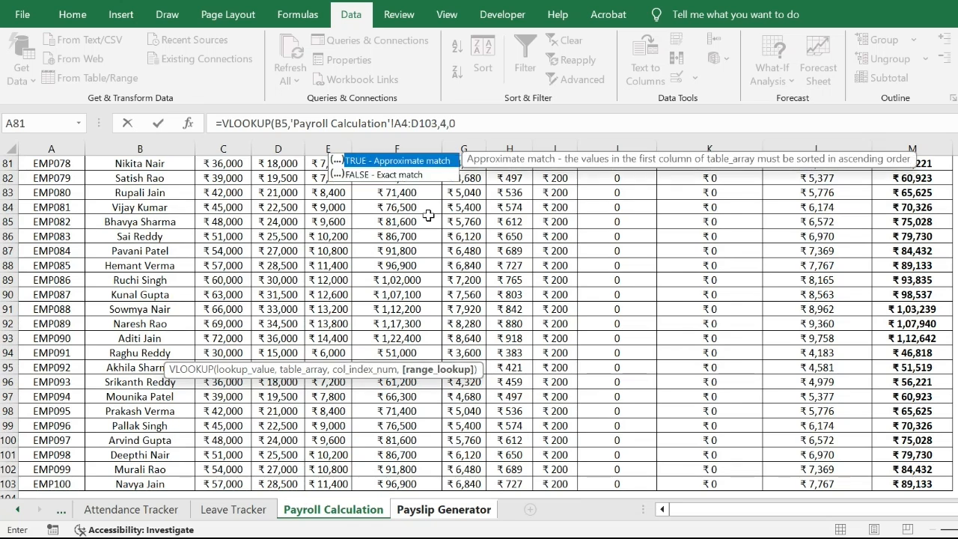
{"action": "key", "text": "Return"}
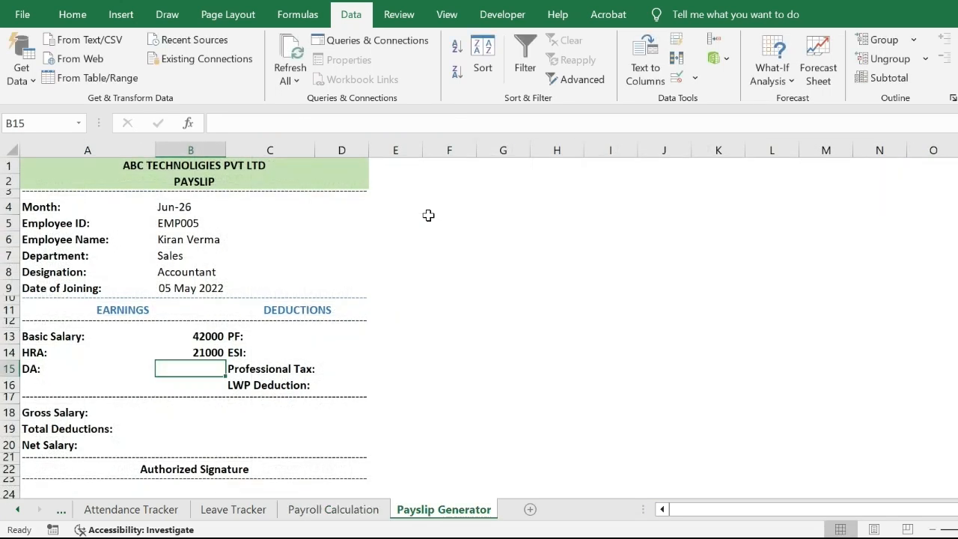
Look up the DA in payslip cell B15 with =VLOOKUP(B5,'Payroll Calculation'!A4:E103,5,0).
{"action": "type", "text": "=VLOOKUP("}
{"action": "key", "text": "Left"}
{"action": "key", "text": "Up"}
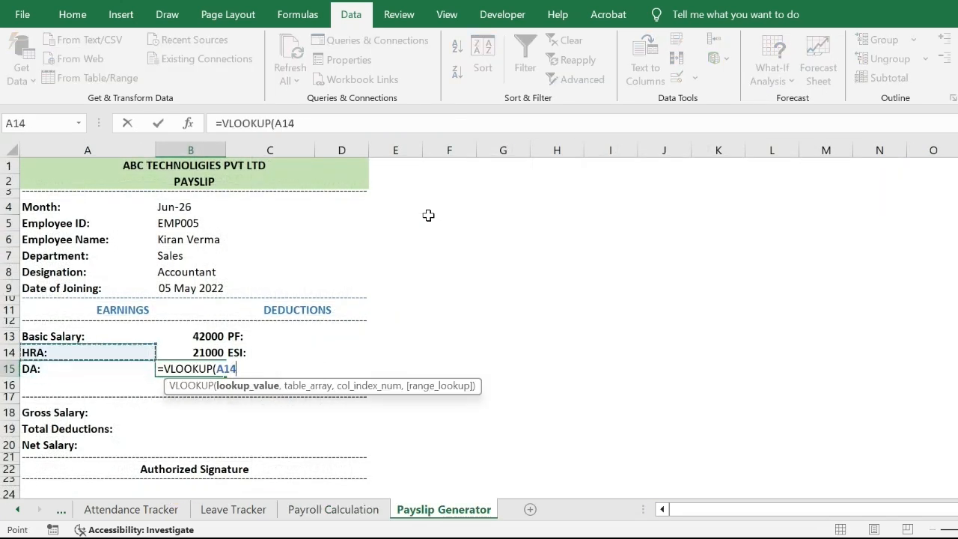
{"action": "key", "text": "Up"}
{"action": "key", "text": "Up"}
{"action": "key", "text": "Up"}
{"action": "key", "text": "Up"}
{"action": "key", "text": "Up"}
{"action": "key", "text": "Up"}
{"action": "key", "text": "Up"}
{"action": "key", "text": "Up"}
{"action": "key", "text": "Up"}
{"action": "key", "text": "Right"}
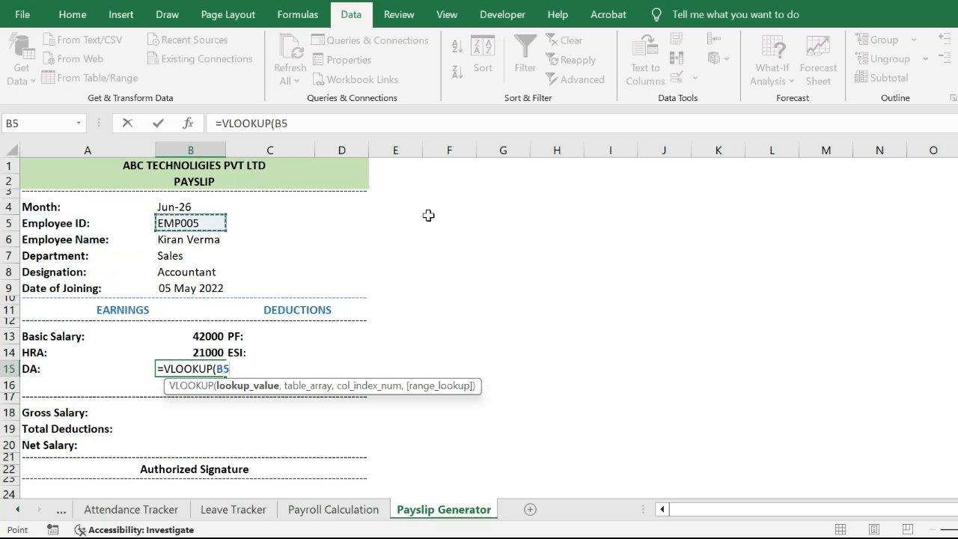
{"action": "type", "text": ","}
{"action": "key", "text": "ctrl+Page_Up"}
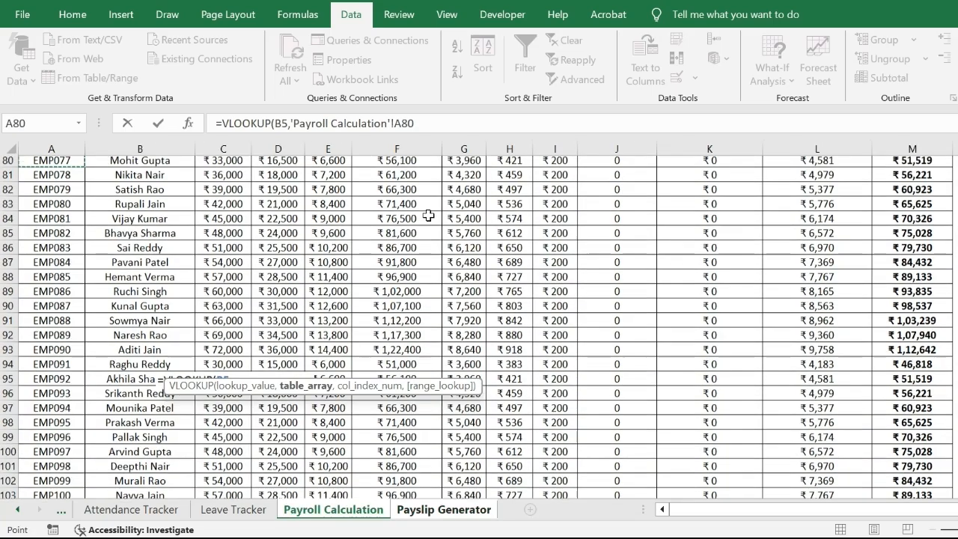
{"action": "key", "text": "ctrl+Up"}
{"action": "key", "text": "Down"}
{"action": "key", "text": "shift+Right"}
{"action": "key", "text": "shift+Right"}
{"action": "key", "text": "shift+Right"}
{"action": "key", "text": "shift+Right"}
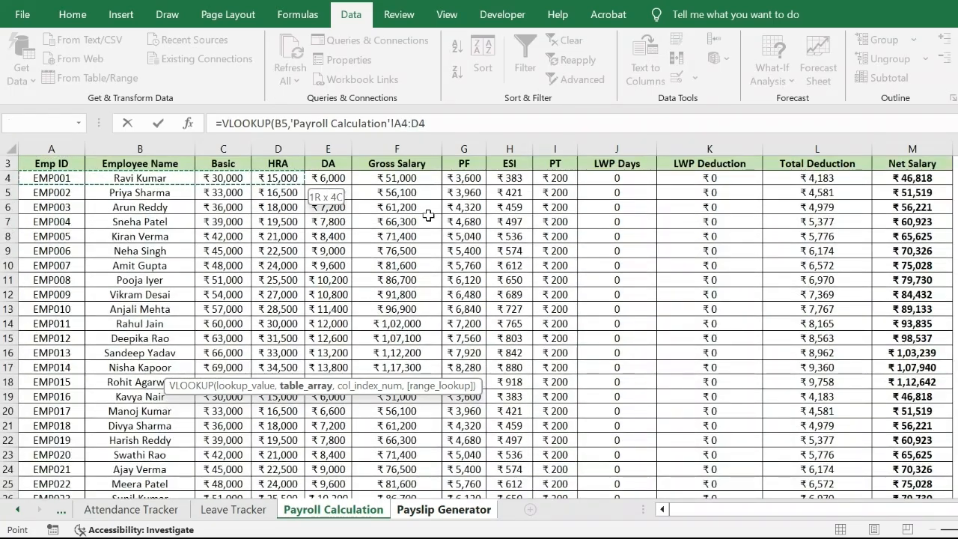
{"action": "key", "text": "ctrl+shift+Down"}
{"action": "type", "text": ",5,"}
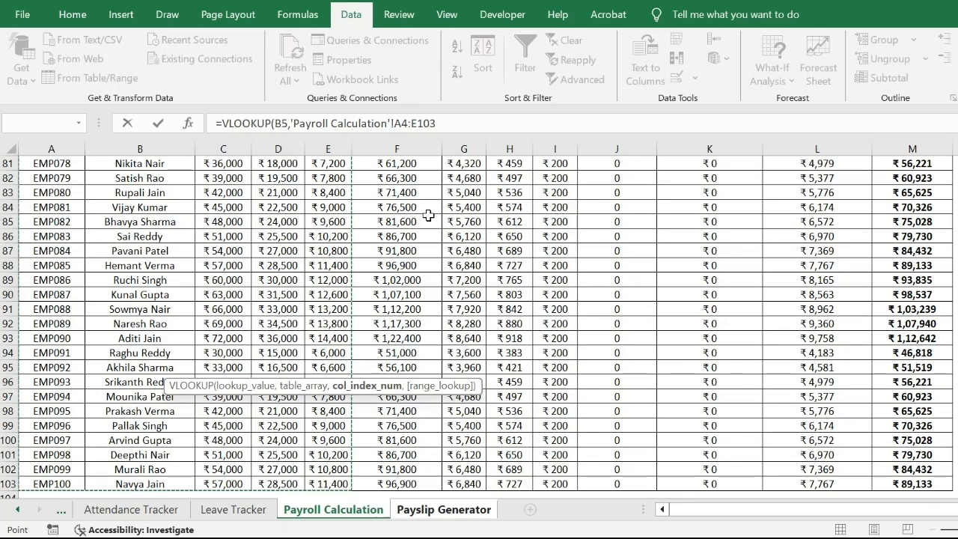
{"action": "type", "text": "0"}
{"action": "key", "text": "Return"}
Look up the PF deduction in payslip cell D13 with =VLOOKUP(B5,'Payroll Calculation'!A4:G103,7,0).
{"action": "key", "text": "Up"}
{"action": "key", "text": "Up"}
{"action": "key", "text": "Up"}
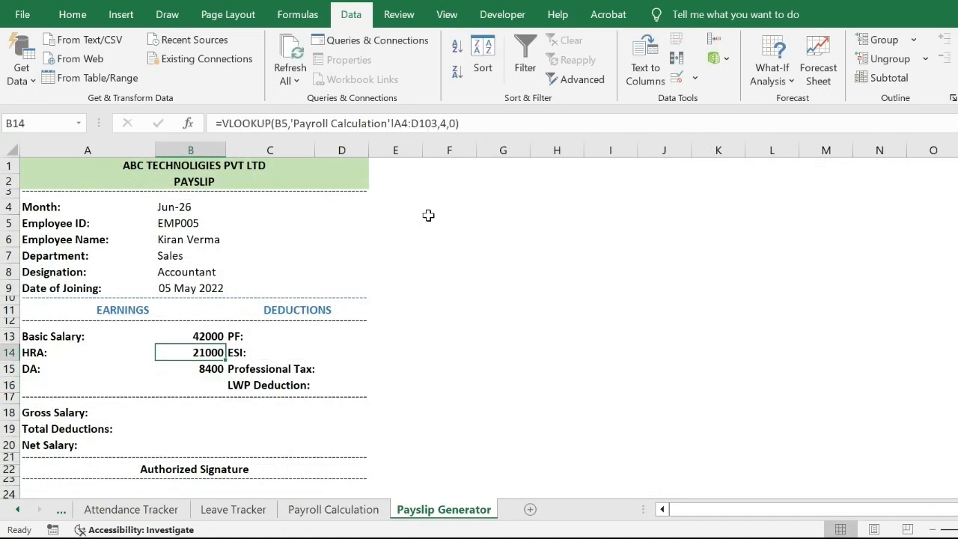
{"action": "key", "text": "Right"}
{"action": "key", "text": "Right"}
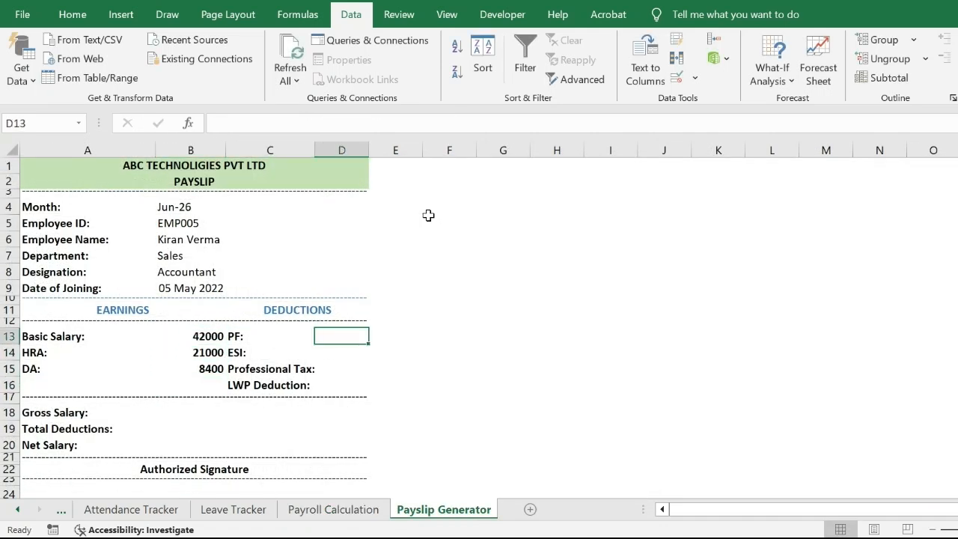
{"action": "type", "text": "=VL"}
{"action": "key", "text": "Tab"}
{"action": "key", "text": "Left"}
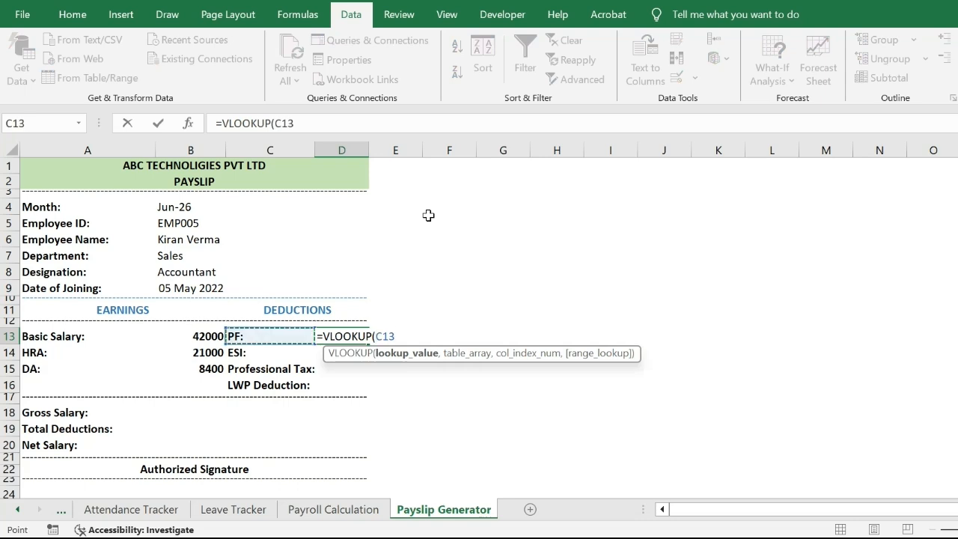
{"action": "key", "text": "Up"}
{"action": "key", "text": "Up"}
{"action": "key", "text": "Up"}
{"action": "key", "text": "Up"}
{"action": "key", "text": "Up"}
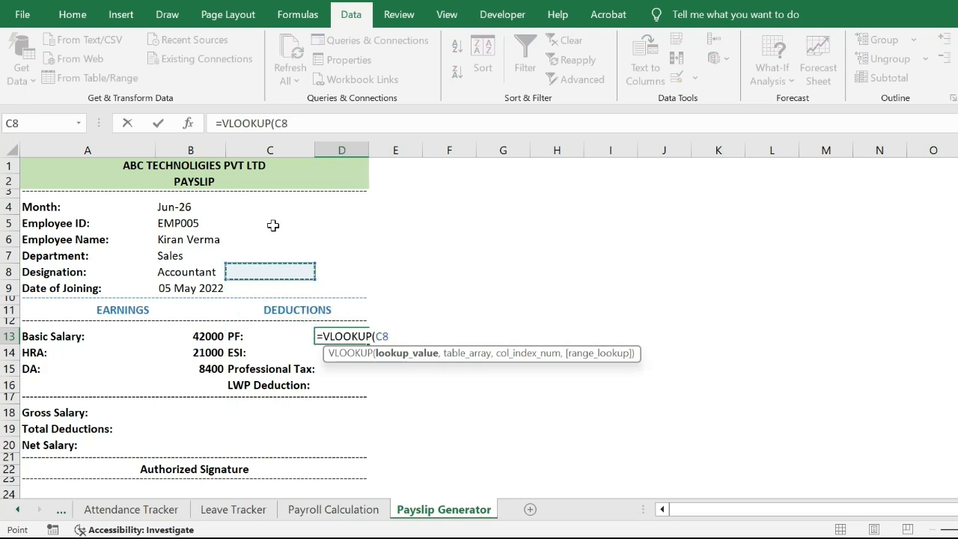
{"action": "left_click", "coordinate": [187, 223]}
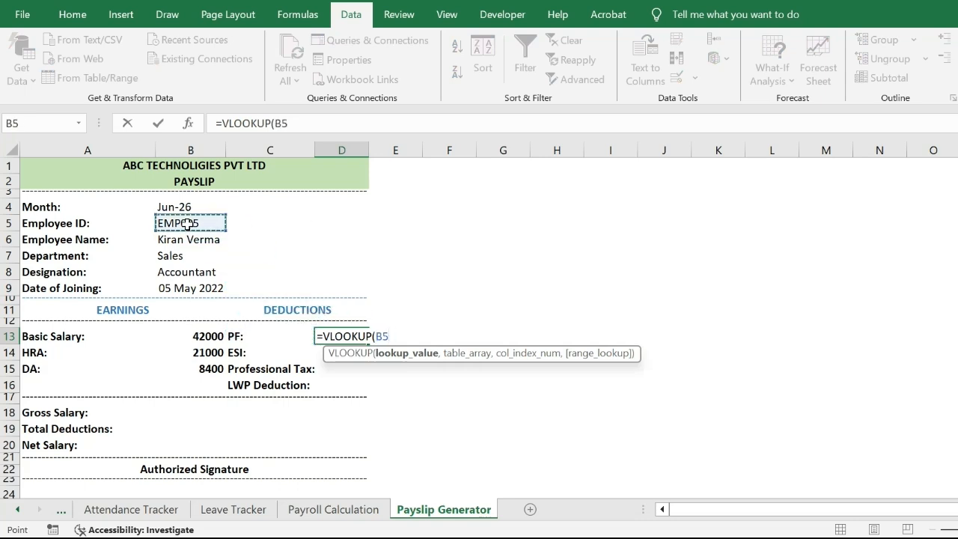
{"action": "type", "text": ","}
{"action": "key", "text": "ctrl+Page_Up"}
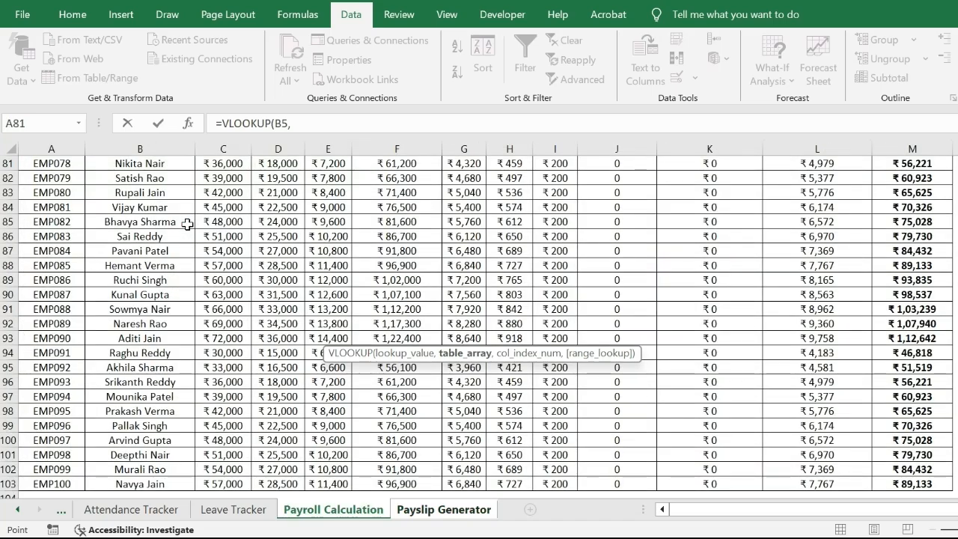
{"action": "key", "text": "ctrl+Page_Down"}
{"action": "key", "text": "ctrl+Page_Up"}
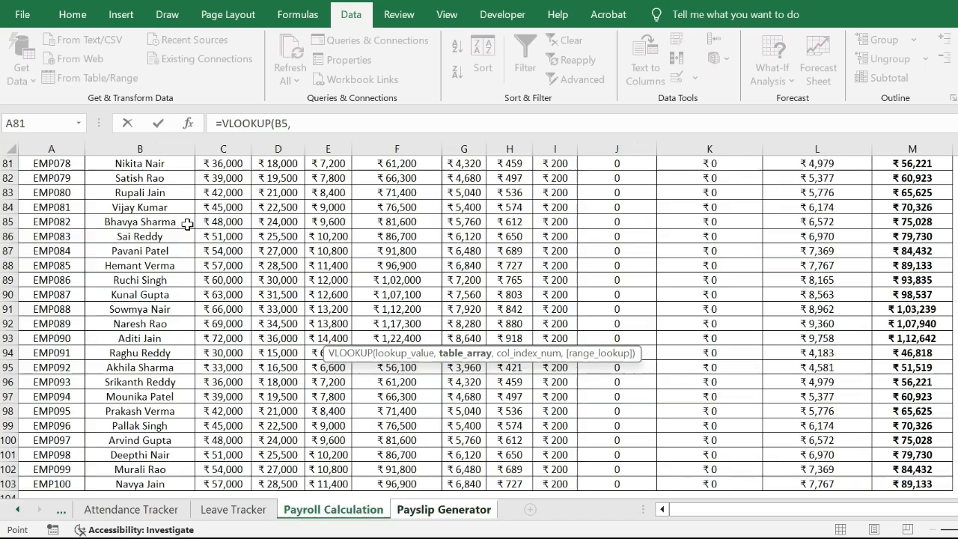
{"action": "key", "text": "ctrl+Up"}
{"action": "key", "text": "Down"}
{"action": "key", "text": "shift+Right"}
{"action": "key", "text": "shift+Right"}
{"action": "key", "text": "shift+Right"}
{"action": "key", "text": "shift+Right"}
{"action": "key", "text": "shift+Right"}
{"action": "key", "text": "shift+Right"}
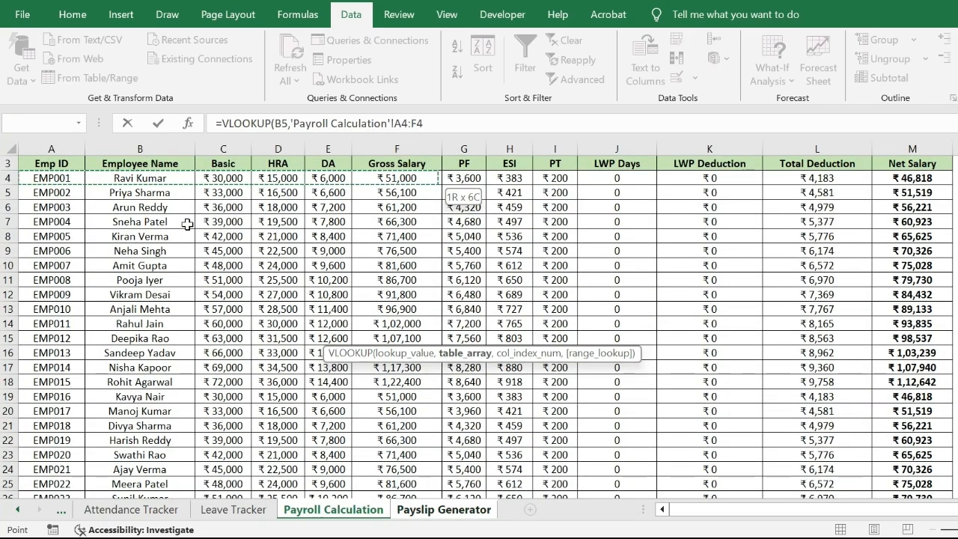
{"action": "key", "text": "ctrl+shift+Down"}
{"action": "type", "text": ","}
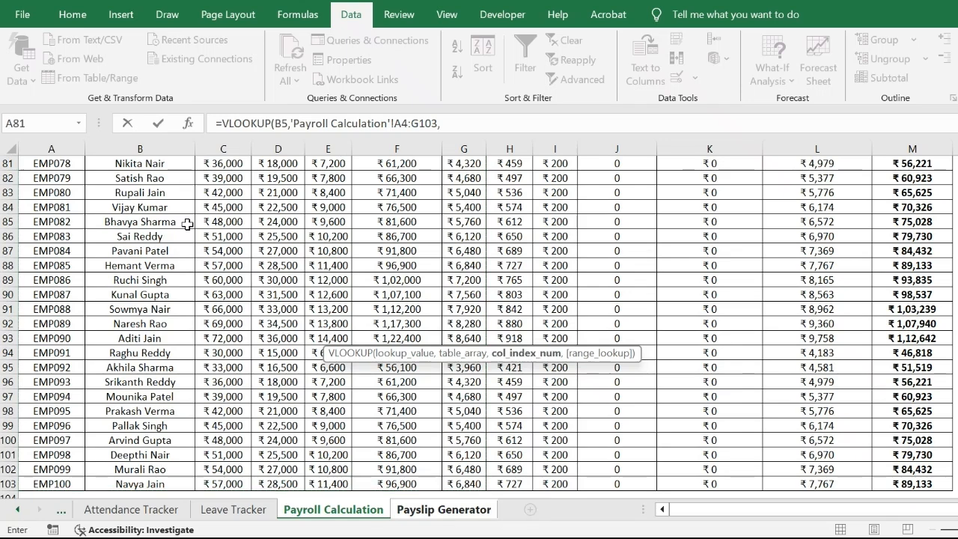
{"action": "type", "text": "7,0"}
{"action": "key", "text": "Return"}
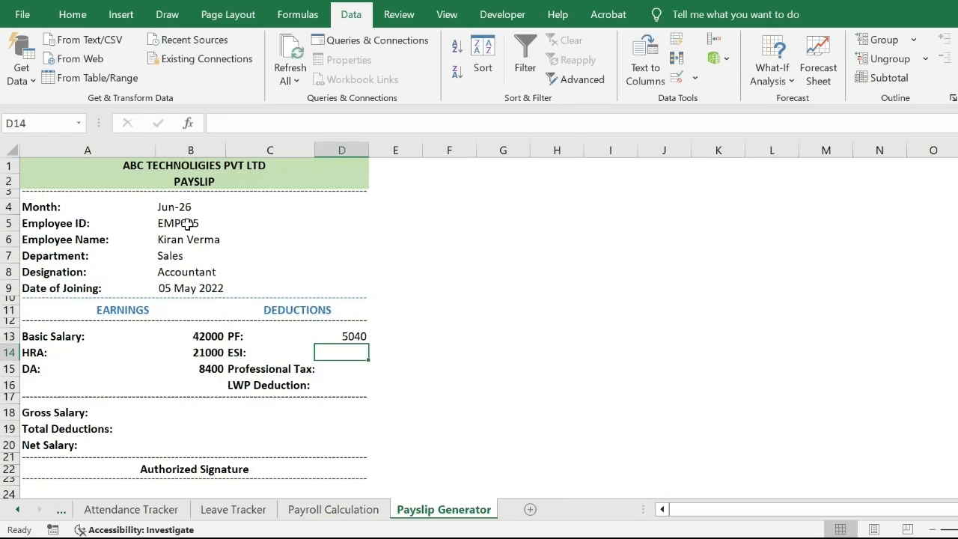
Look up the ESI deduction in payslip cell D14 with =VLOOKUP(B5,'Payroll Calculation'!A4:H103,8,0).
{"action": "type", "text": "=VLOOKUP("}
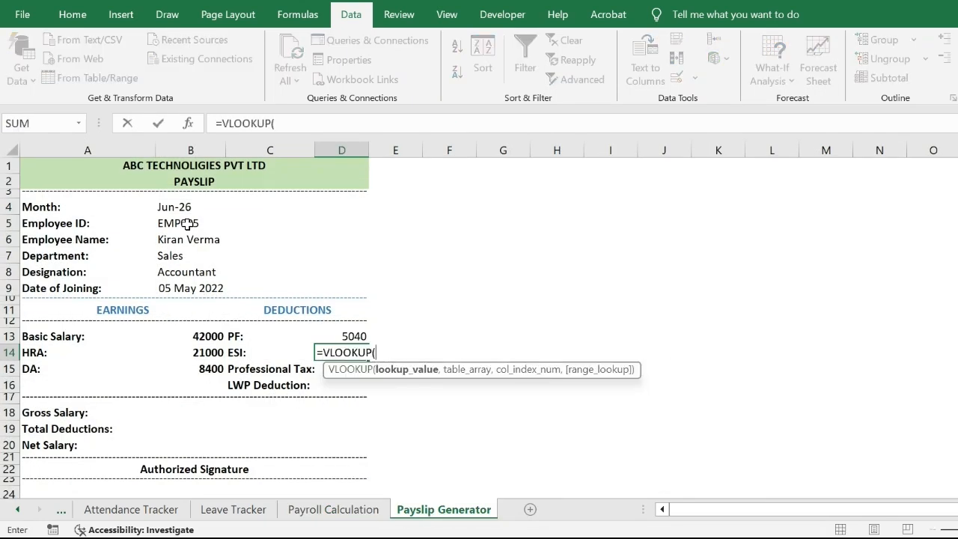
{"action": "left_click", "coordinate": [187, 225]}
{"action": "type", "text": ","}
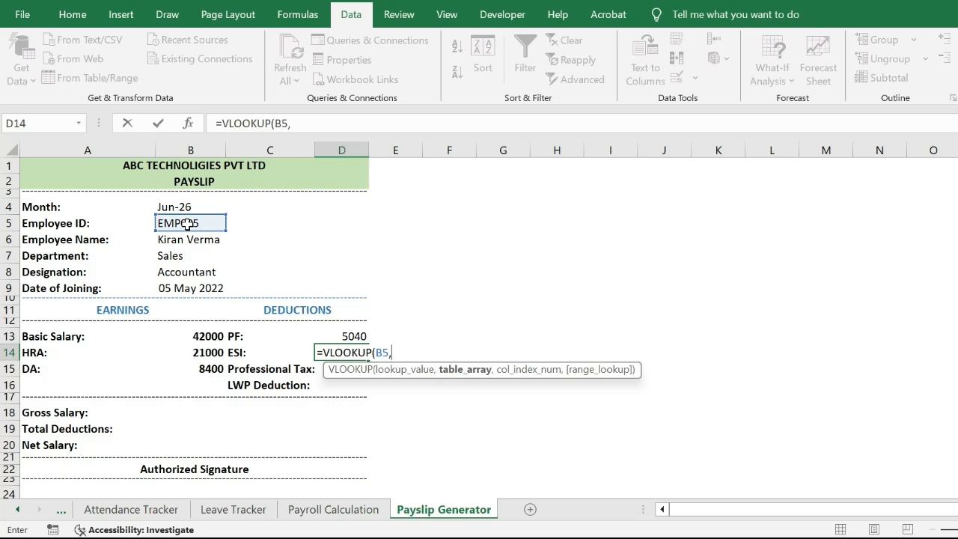
{"action": "key", "text": "ctrl+Page_Up"}
{"action": "key", "text": "ctrl+Up"}
{"action": "key", "text": "Down"}
{"action": "key", "text": "shift+Right"}
{"action": "key", "text": "shift+Right"}
{"action": "key", "text": "shift+Right"}
{"action": "key", "text": "shift+Right"}
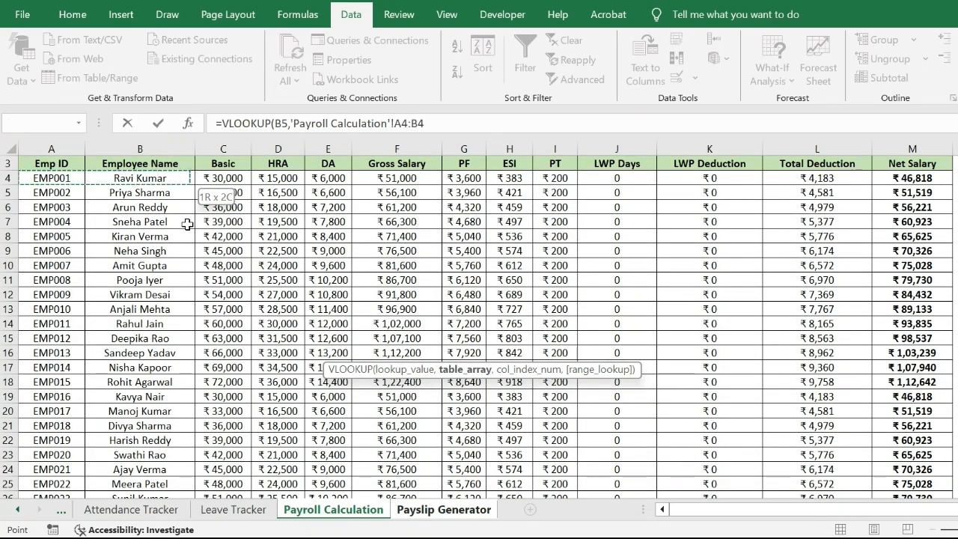
{"action": "key", "text": "shift+Right"}
{"action": "key", "text": "shift+Right"}
{"action": "key", "text": "shift+Right"}
{"action": "key", "text": "ctrl+shift+Down"}
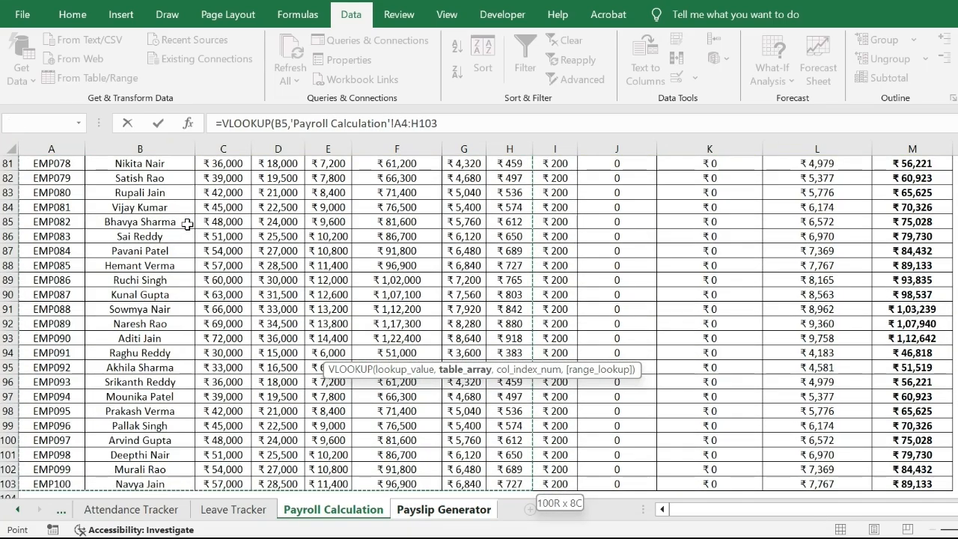
{"action": "type", "text": ",8,0"}
{"action": "key", "text": "Return"}
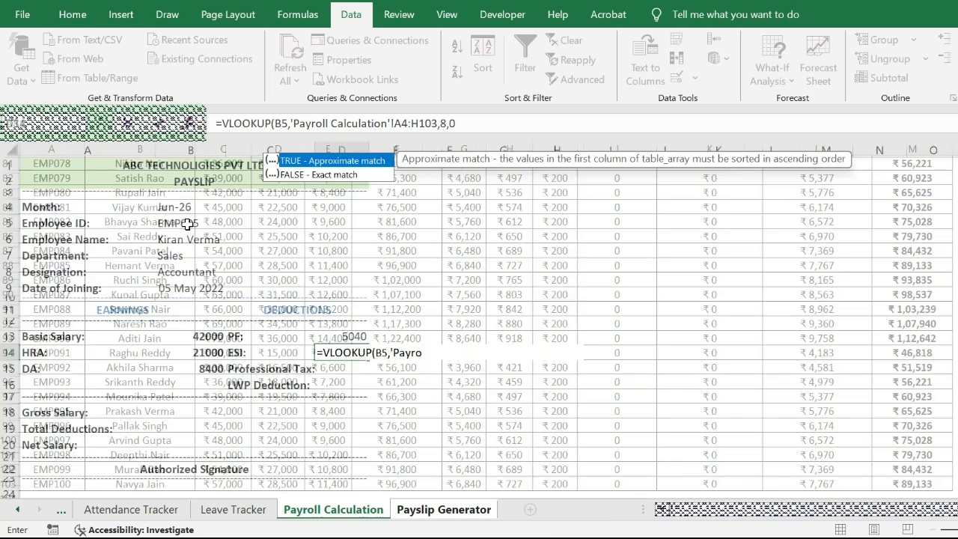
Look up the Professional Tax in payslip cell D15 with =VLOOKUP(B5,'Payroll Calculation'!A4:I103,9,0).
{"action": "type", "text": "=VLOOKUP("}
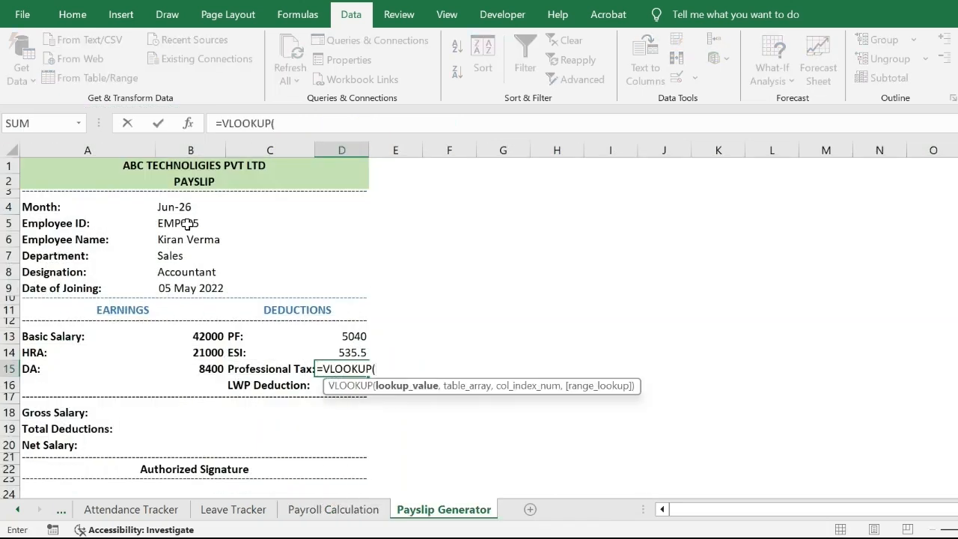
{"action": "left_click", "coordinate": [187, 224]}
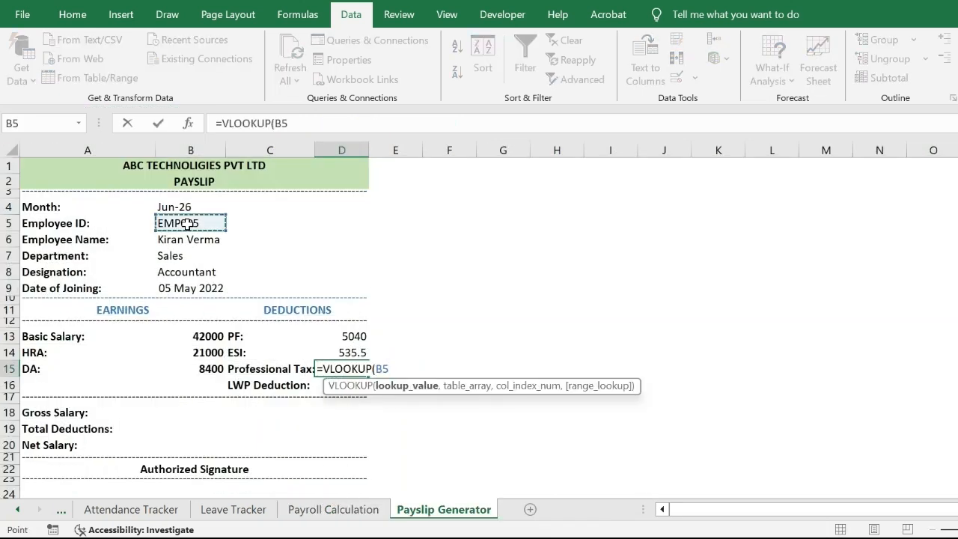
{"action": "type", "text": ","}
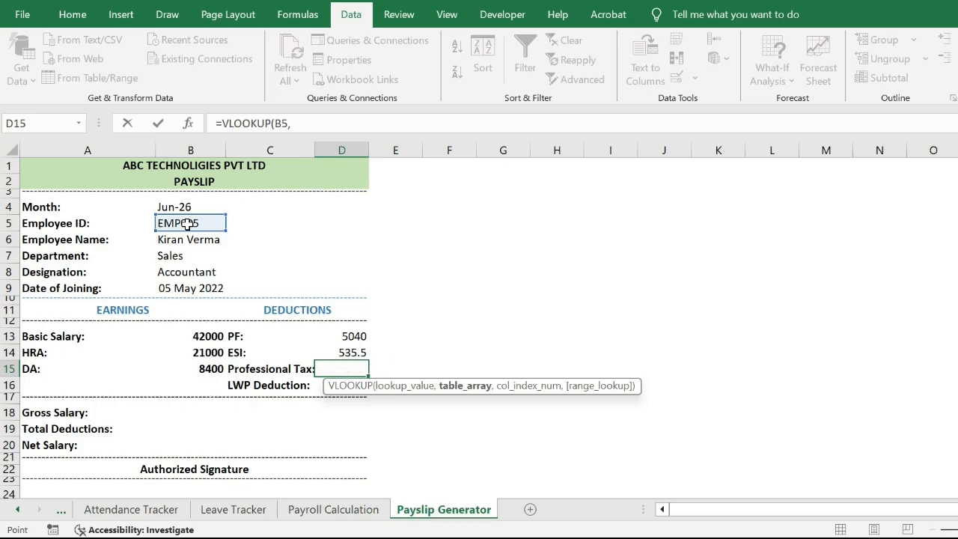
{"action": "key", "text": "ctrl+Page_Up"}
{"action": "key", "text": "ctrl+Up"}
{"action": "key", "text": "Down"}
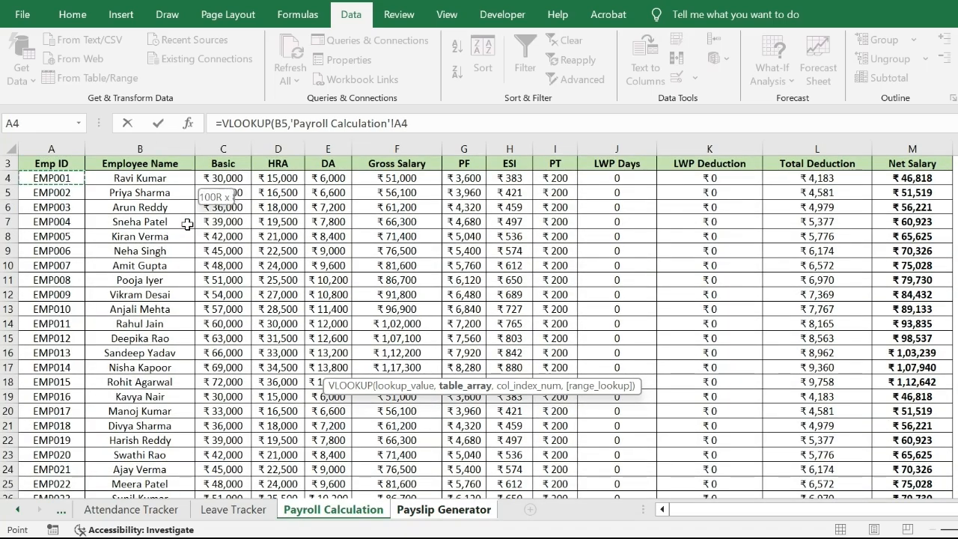
{"action": "key", "text": "shift+Right"}
{"action": "key", "text": "shift+Right"}
{"action": "key", "text": "shift+Right"}
{"action": "key", "text": "shift+Right"}
{"action": "key", "text": "shift+Right"}
{"action": "key", "text": "shift+Right"}
{"action": "key", "text": "shift+Right"}
{"action": "key", "text": "ctrl+shift+Down"}
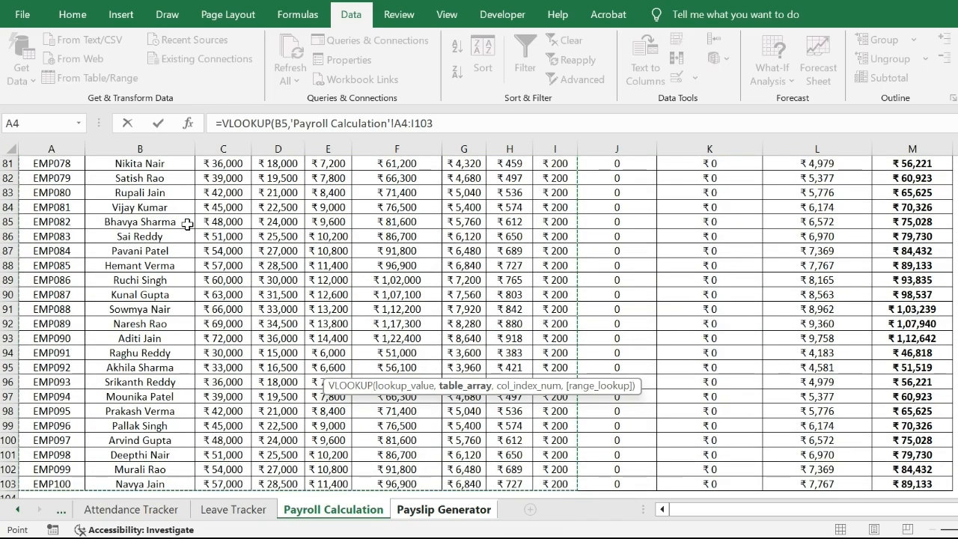
{"action": "key", "text": "shift+Right"}
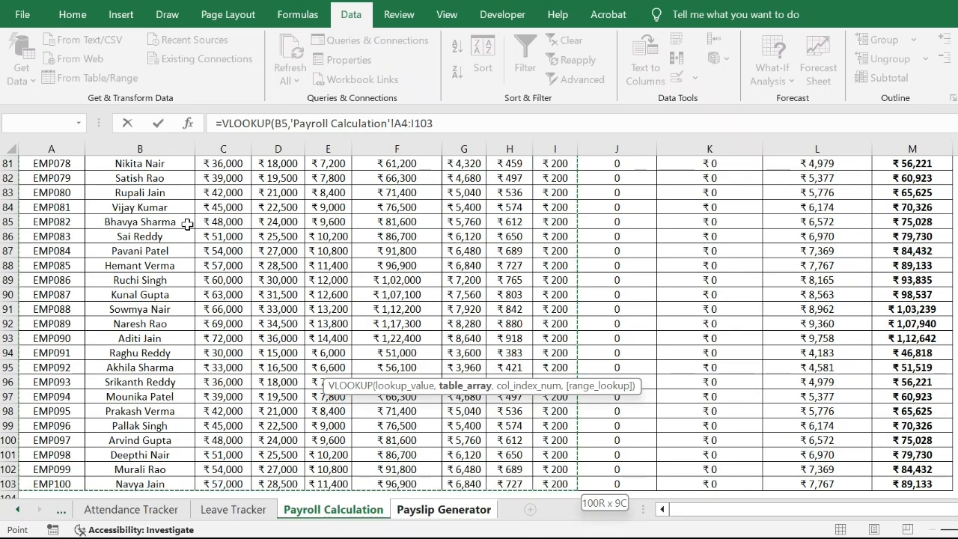
{"action": "type", "text": ",9,0"}
{"action": "key", "text": "Escape"}
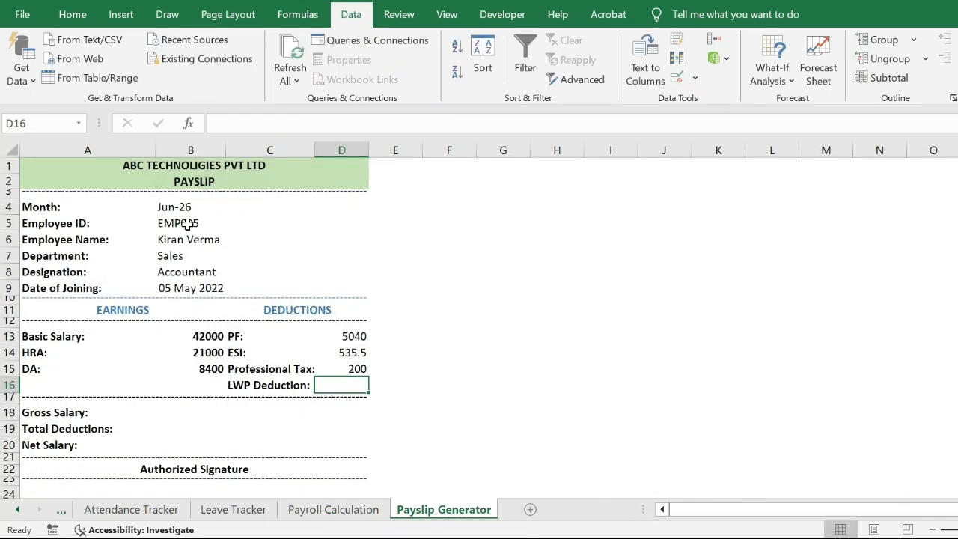
Look up the LWP Deduction in payslip cell D16 with =VLOOKUP(B5,'Payroll Calculation'!A4:K103,11,0).
{"action": "type", "text": "=VL"}
{"action": "key", "text": "Tab"}
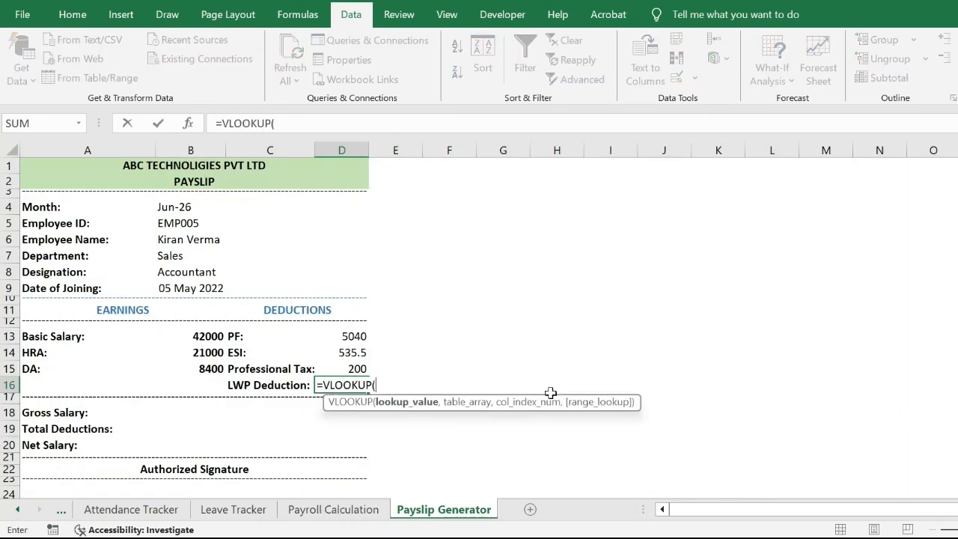
{"action": "left_click", "coordinate": [164, 224]}
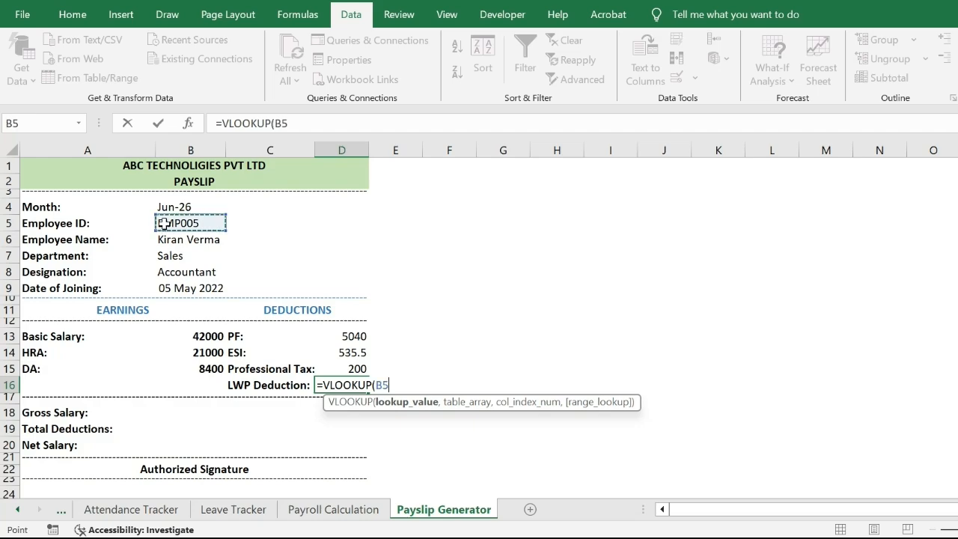
{"action": "type", "text": ","}
{"action": "key", "text": "ctrl+Page_Up"}
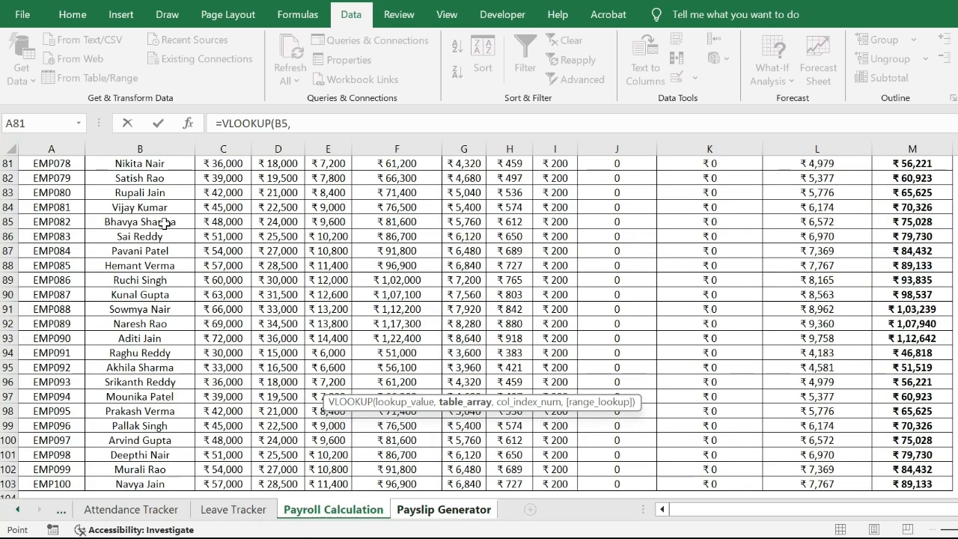
{"action": "key", "text": "ctrl+Up"}
{"action": "key", "text": "Down"}
{"action": "key", "text": "shift+Right"}
{"action": "key", "text": "shift+Right"}
{"action": "key", "text": "shift+Right"}
{"action": "key", "text": "shift+Right"}
{"action": "key", "text": "shift+Right"}
{"action": "key", "text": "shift+Right"}
{"action": "key", "text": "shift+Right"}
{"action": "key", "text": "shift+Right"}
{"action": "key", "text": "shift+Right"}
{"action": "key", "text": "shift+Right"}
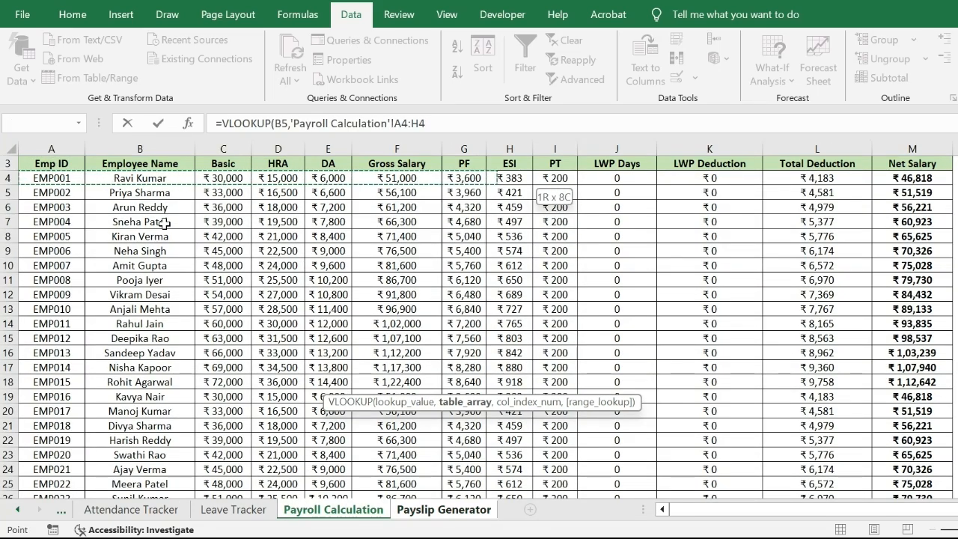
{"action": "key", "text": "ctrl+shift+Down"}
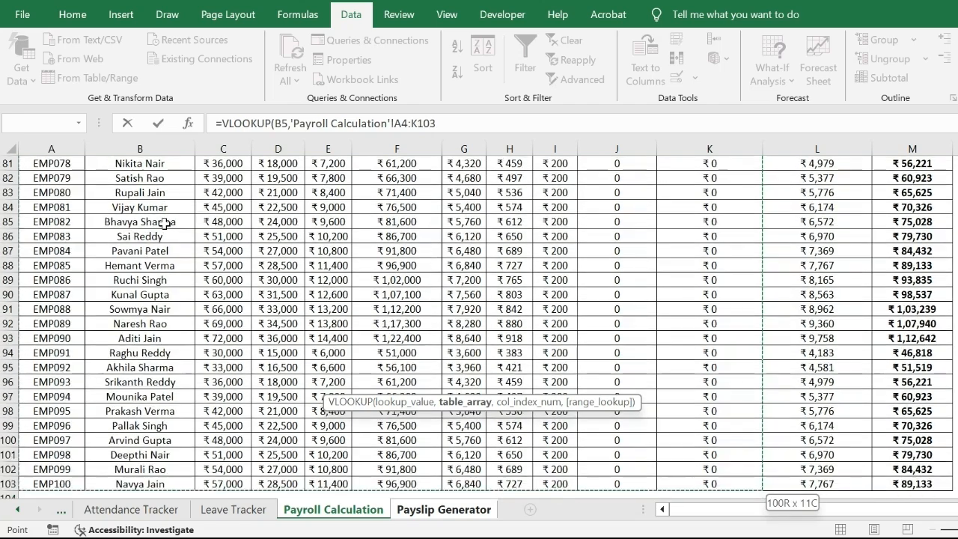
{"action": "type", "text": ",11,0"}
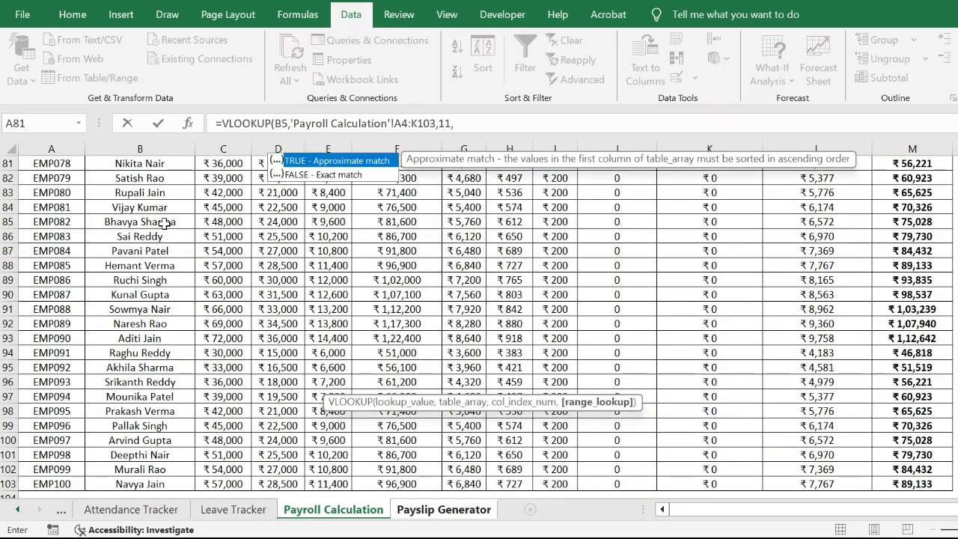
{"action": "key", "text": "Return"}
Look up the Gross Salary in payslip cell B18 with =VLOOKUP(B5,'Payroll Calculation'!A4:F103,6,0).
{"action": "key", "text": "Left"}
{"action": "key", "text": "Left"}
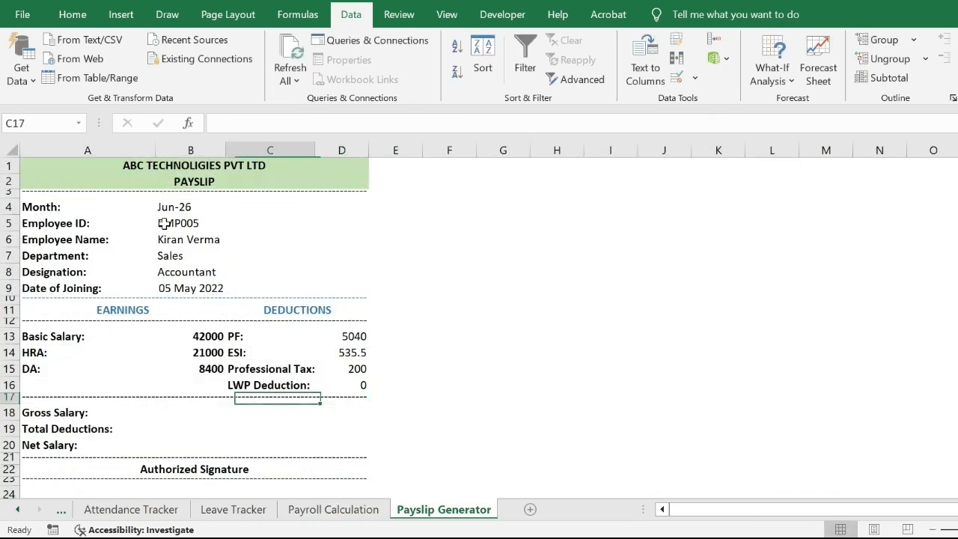
{"action": "key", "text": "Down"}
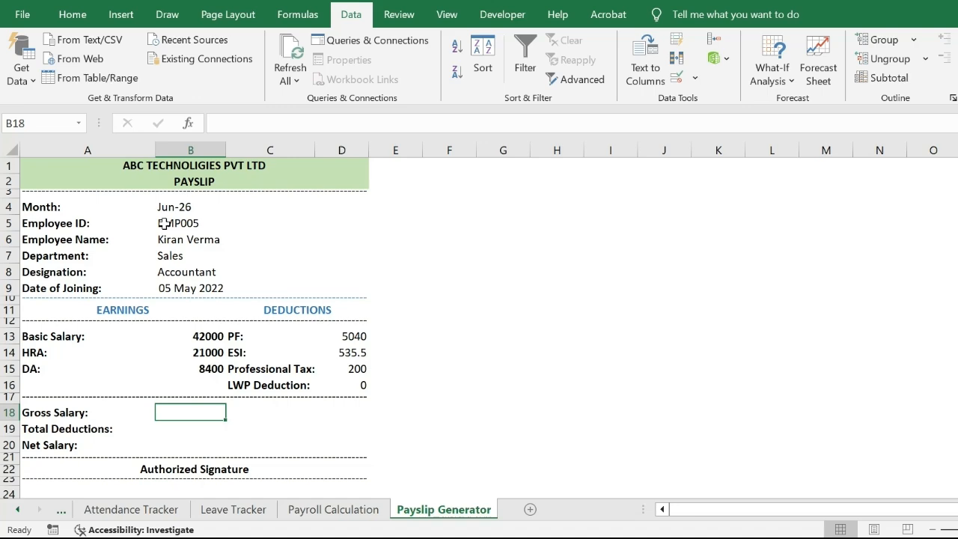
{"action": "type", "text": "=VLOOKUP("}
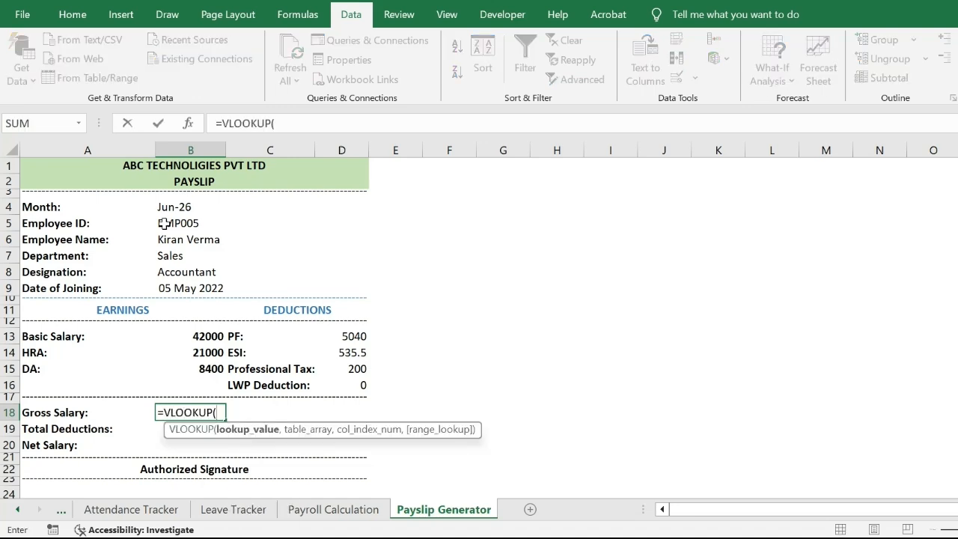
{"action": "left_click", "coordinate": [164, 223]}
{"action": "type", "text": ","}
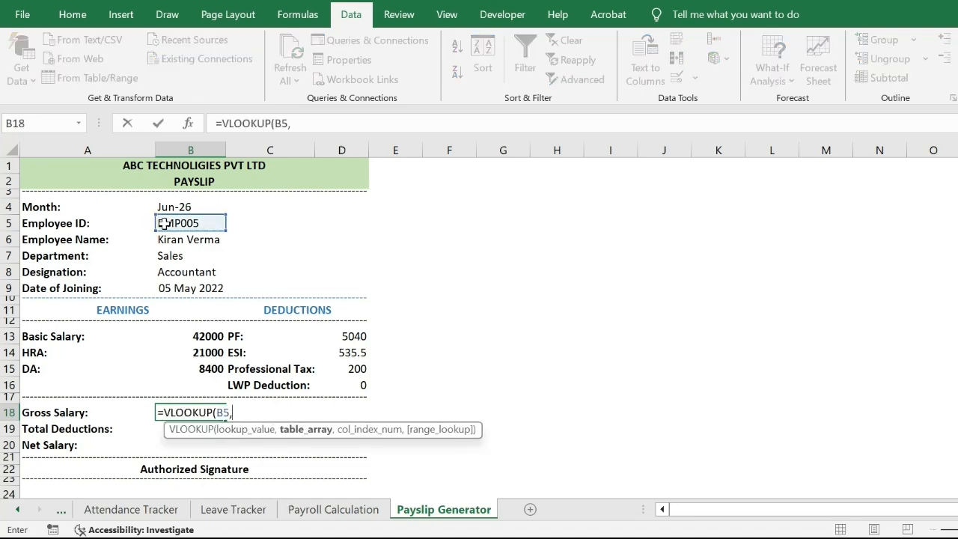
{"action": "key", "text": "ctrl+Page_Up"}
{"action": "key", "text": "ctrl+Up"}
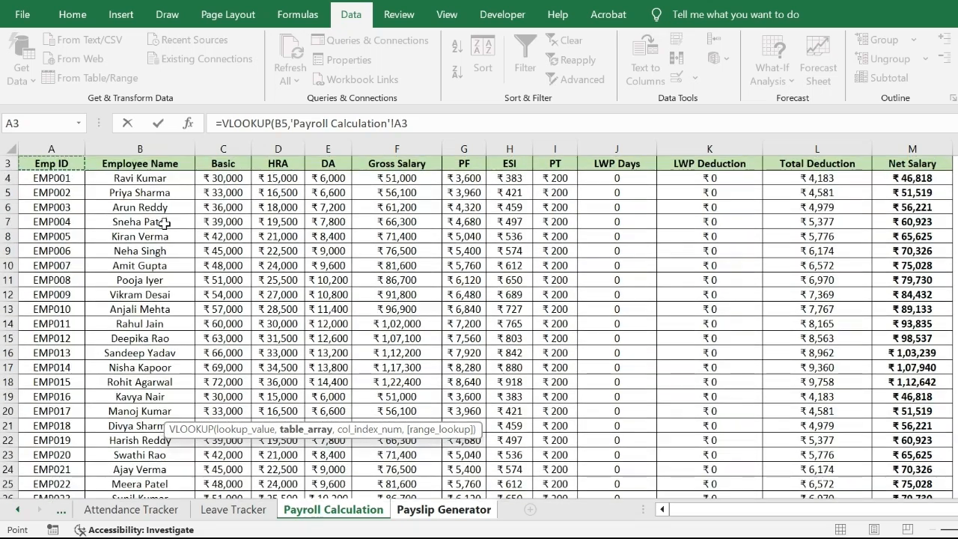
{"action": "key", "text": "Down"}
{"action": "key", "text": "shift+Right"}
{"action": "key", "text": "shift+Right"}
{"action": "key", "text": "shift+Right"}
{"action": "key", "text": "shift+Right"}
{"action": "key", "text": "shift+Right"}
{"action": "key", "text": "ctrl+shift+Down"}
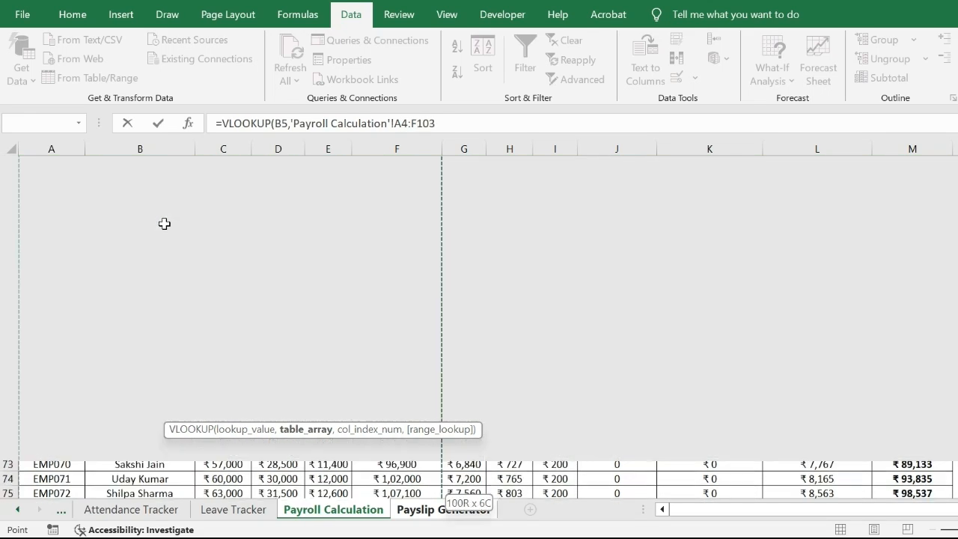
{"action": "type", "text": ",6,0"}
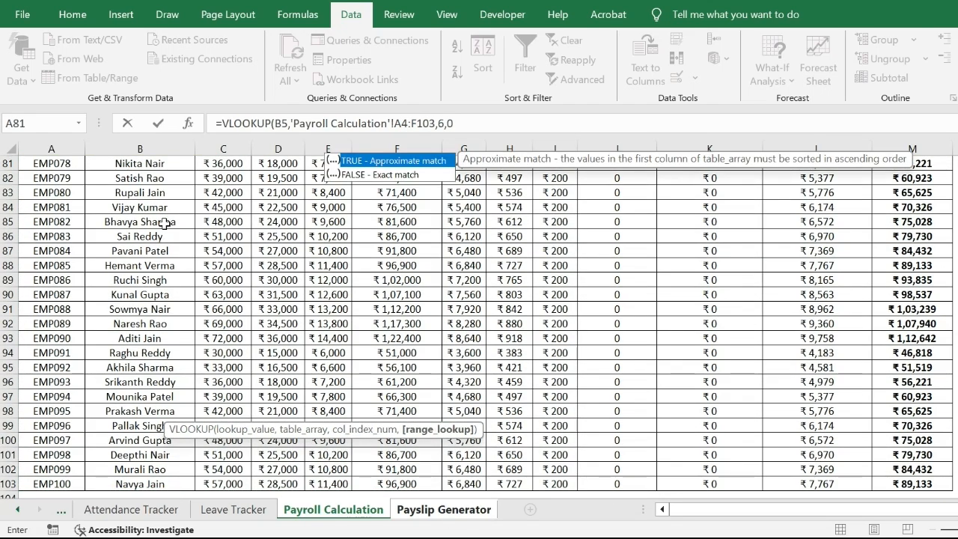
{"action": "key", "text": "Return"}
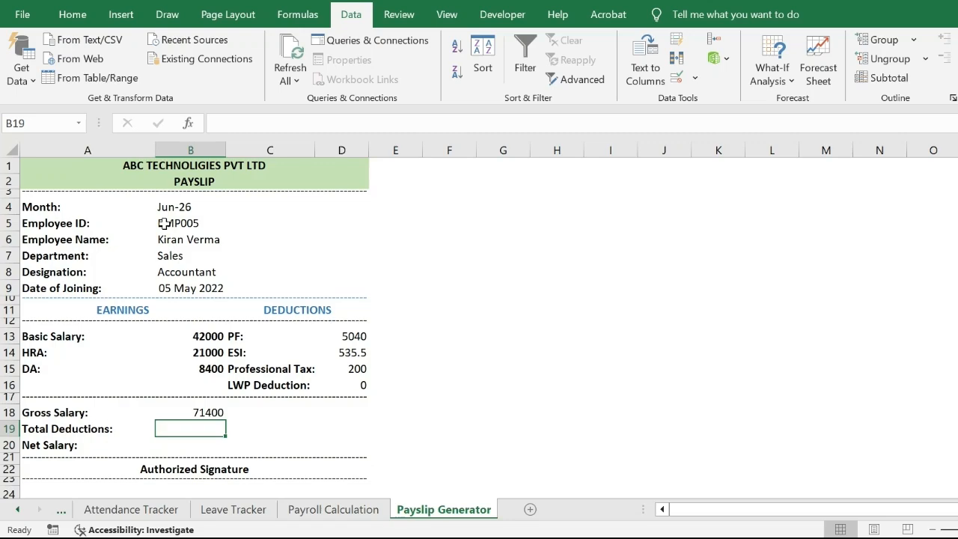
Look up the Total Deductions in payslip cell B19 with =VLOOKUP(B5,'Payroll Calculation'!A4:L103,12,0).
{"action": "type", "text": "=vlookup("}
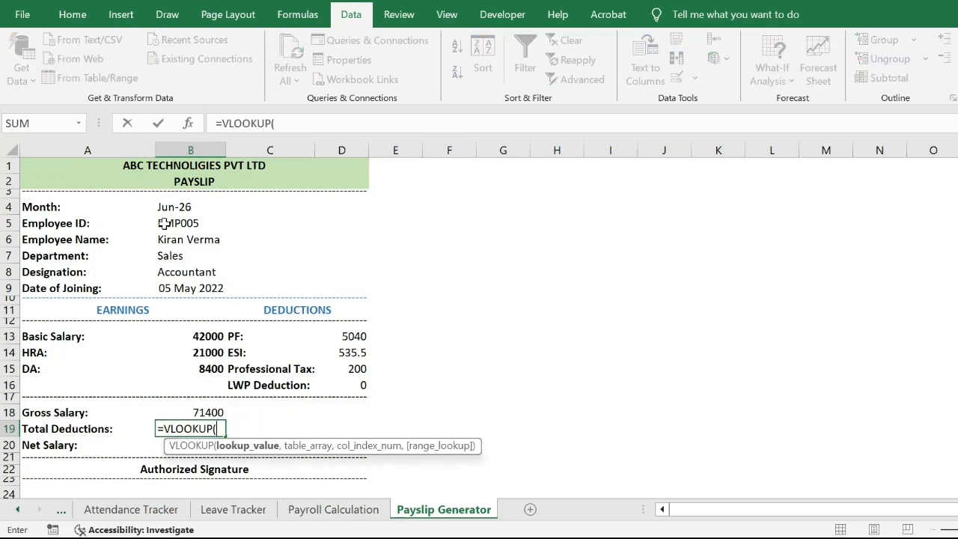
{"action": "left_click", "coordinate": [164, 223]}
{"action": "type", "text": ","}
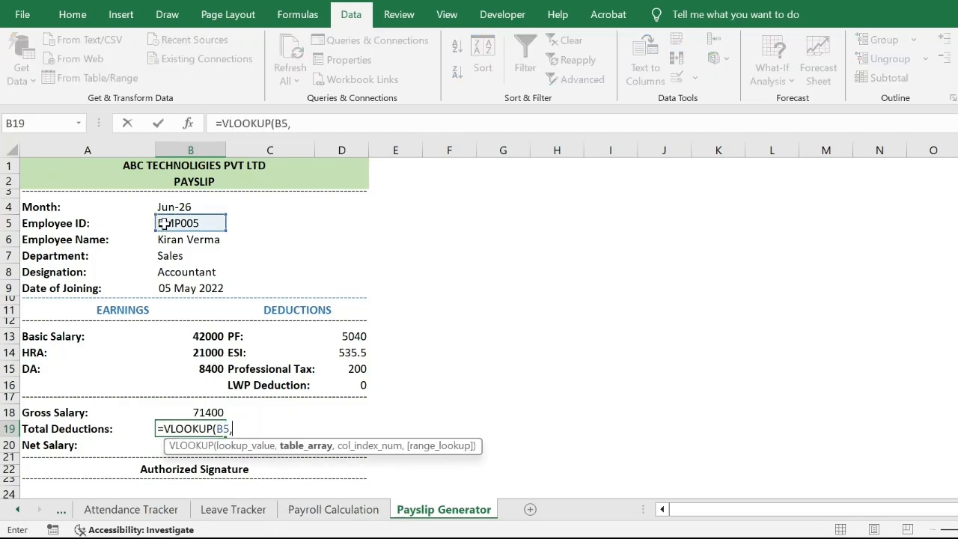
{"action": "key", "text": "ctrl+Page_Up"}
{"action": "key", "text": "ctrl+Up"}
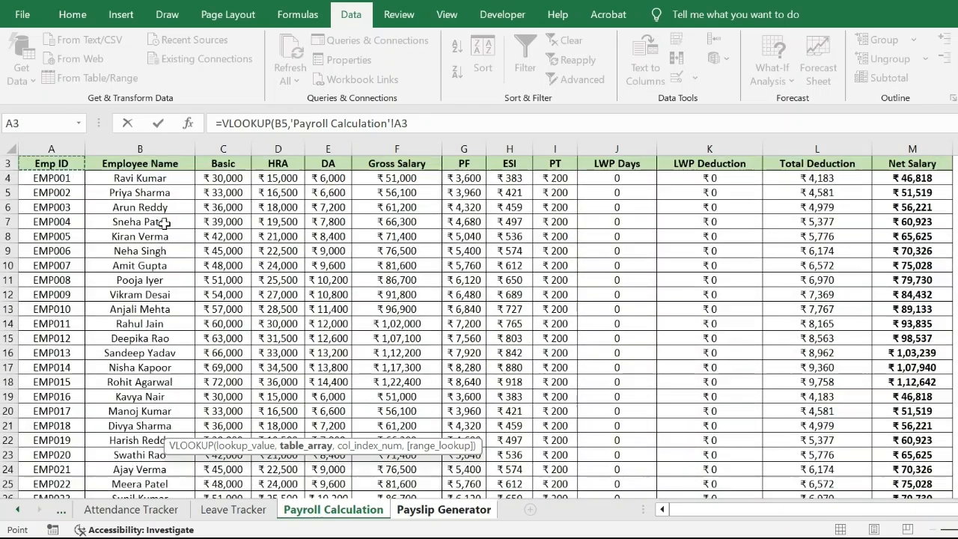
{"action": "key", "text": "Down"}
{"action": "key", "text": "shift+Right"}
{"action": "key", "text": "ctrl+shift+Right"}
{"action": "key", "text": "shift+Left"}
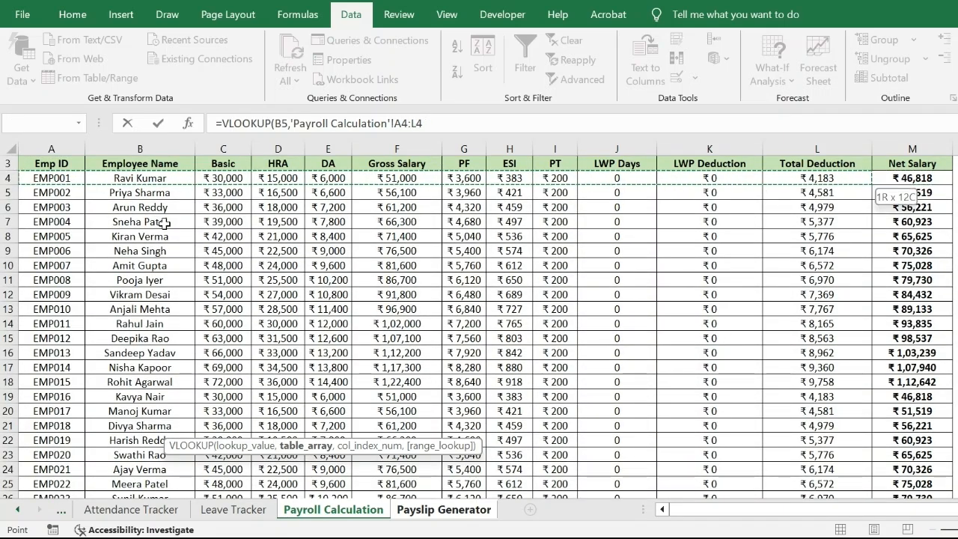
{"action": "key", "text": "ctrl+shift+Down"}
{"action": "type", "text": ",12,0"}
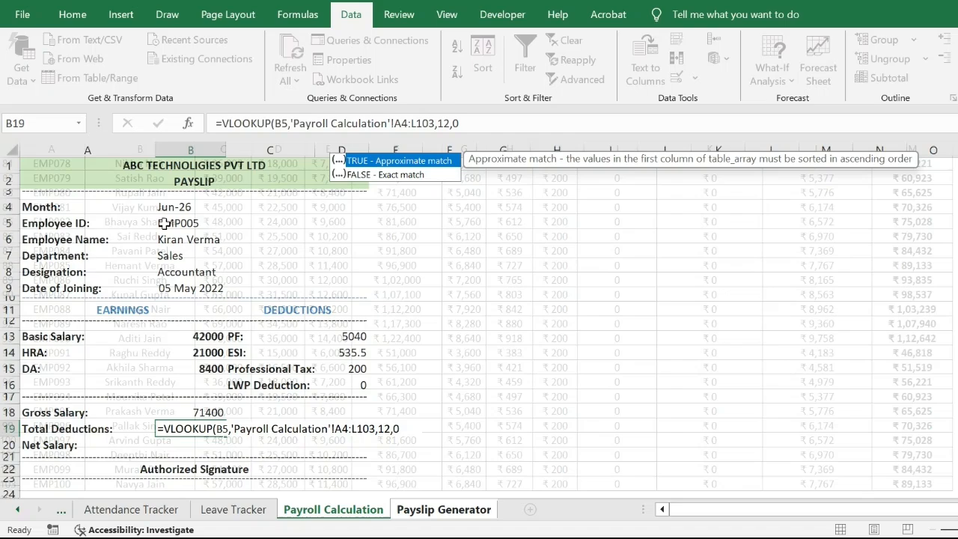
{"action": "key", "text": "Return"}
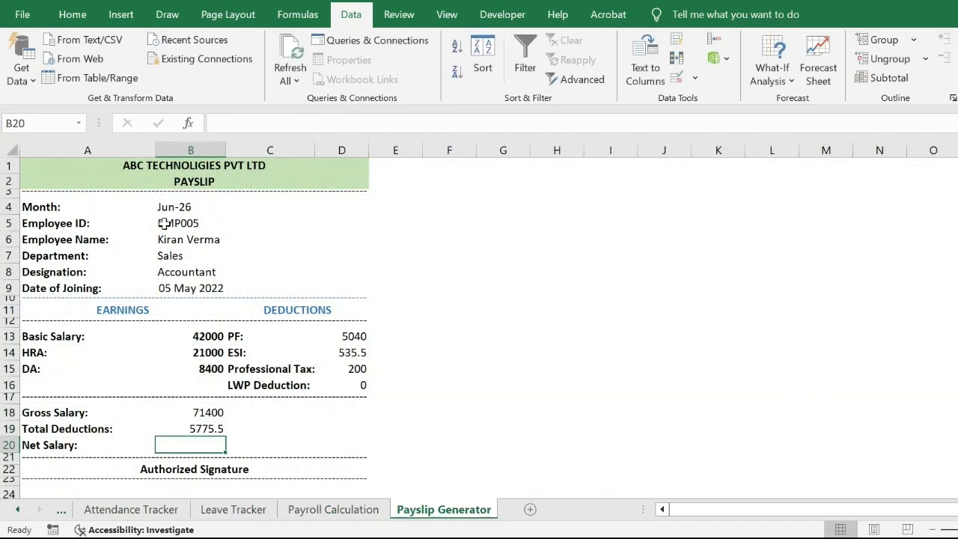
Look up the Net Salary in payslip cell B20 with =VLOOKUP(B5,'Payroll Calculation'!A4:M103,13,0).
{"action": "type", "text": "=VL"}
{"action": "key", "text": "Tab"}
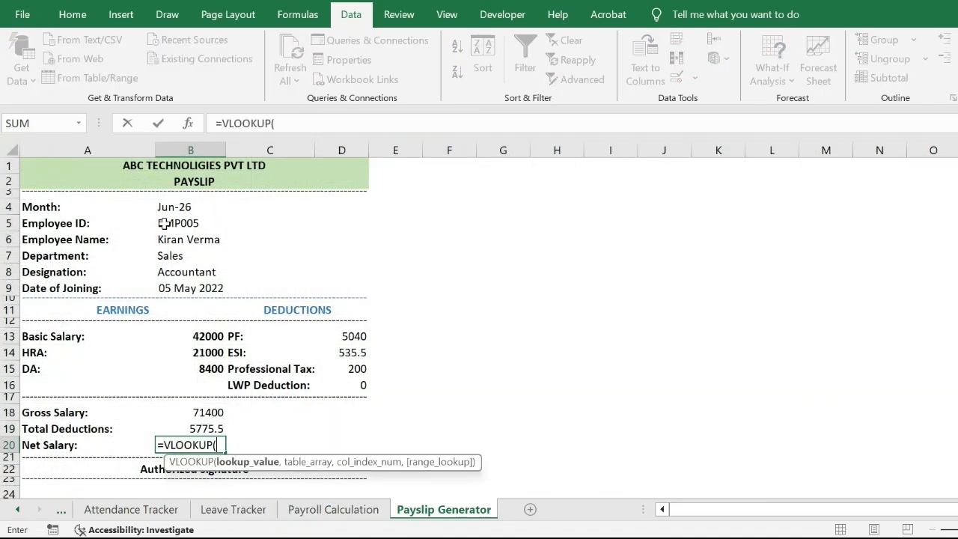
{"action": "left_click", "coordinate": [163, 223]}
{"action": "type", "text": ","}
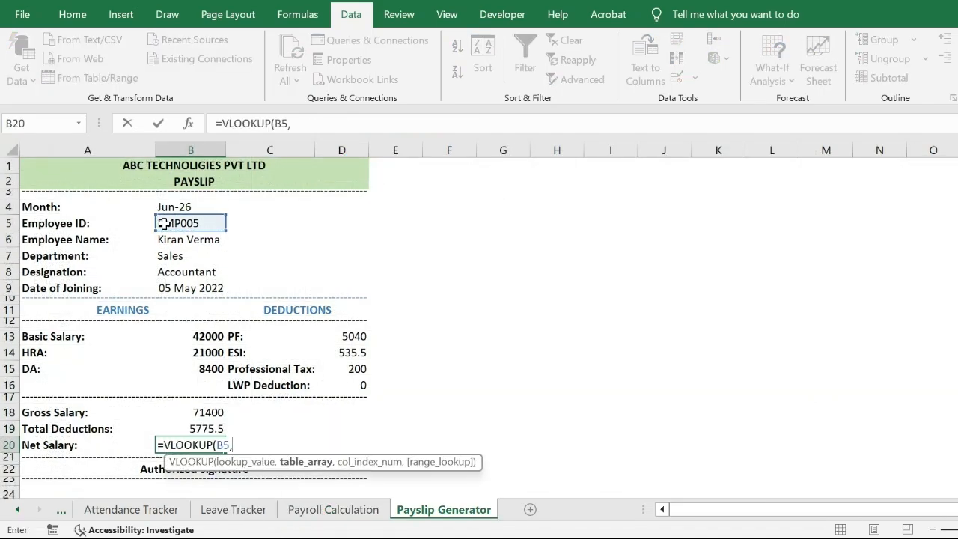
{"action": "key", "text": "ctrl+Page_Up"}
{"action": "key", "text": "ctrl+Up"}
{"action": "key", "text": "Down"}
{"action": "key", "text": "ctrl+shift+Right"}
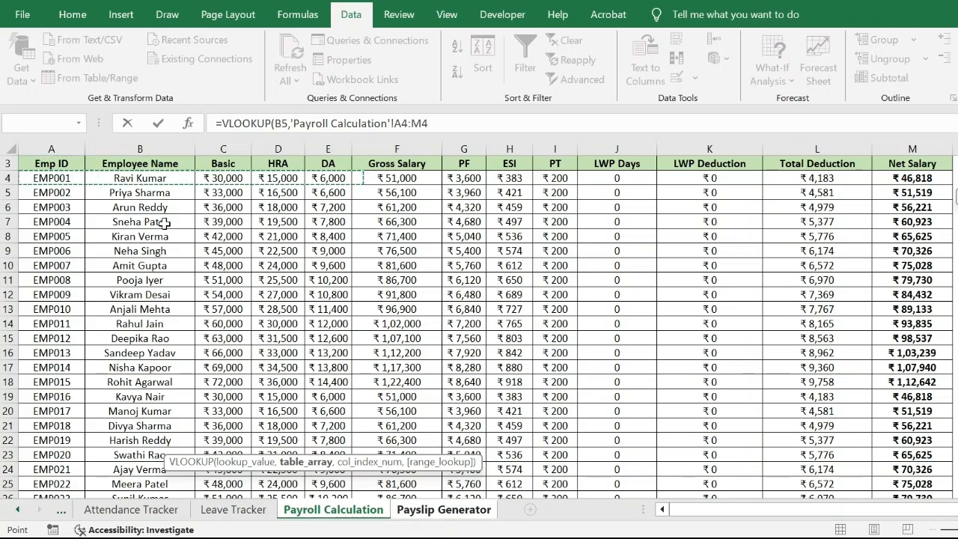
{"action": "key", "text": "ctrl+shift+Down"}
{"action": "type", "text": ","}
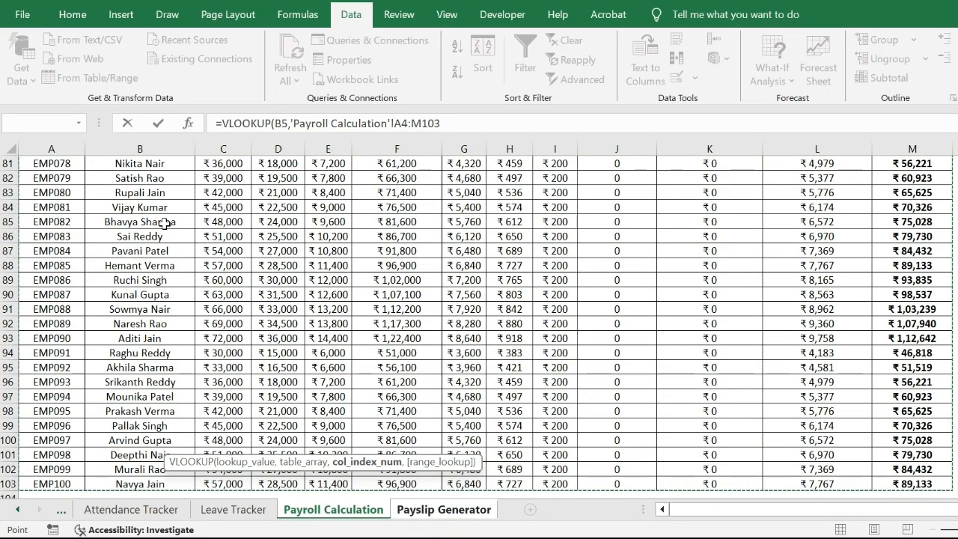
{"action": "type", "text": "13,0)"}
{"action": "key", "text": "Return"}
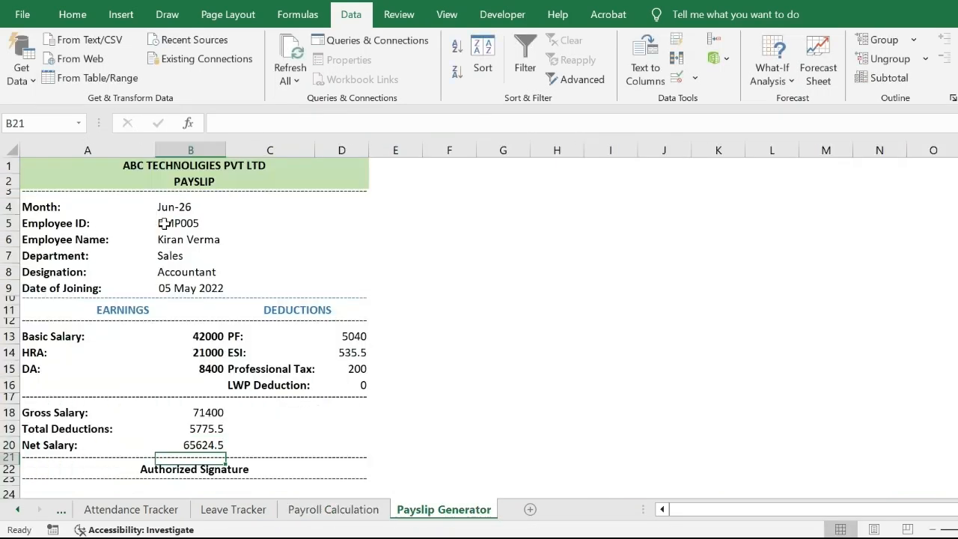
Format the payslip's earnings, deductions and salary totals as ₹ currency with two decimal places and red negative numbers without a minus sign.
{"action": "left_click", "coordinate": [195, 443]}
{"action": "left_click", "coordinate": [205, 428], "text": "ctrl"}
{"action": "left_click", "coordinate": [210, 412], "text": "ctrl"}
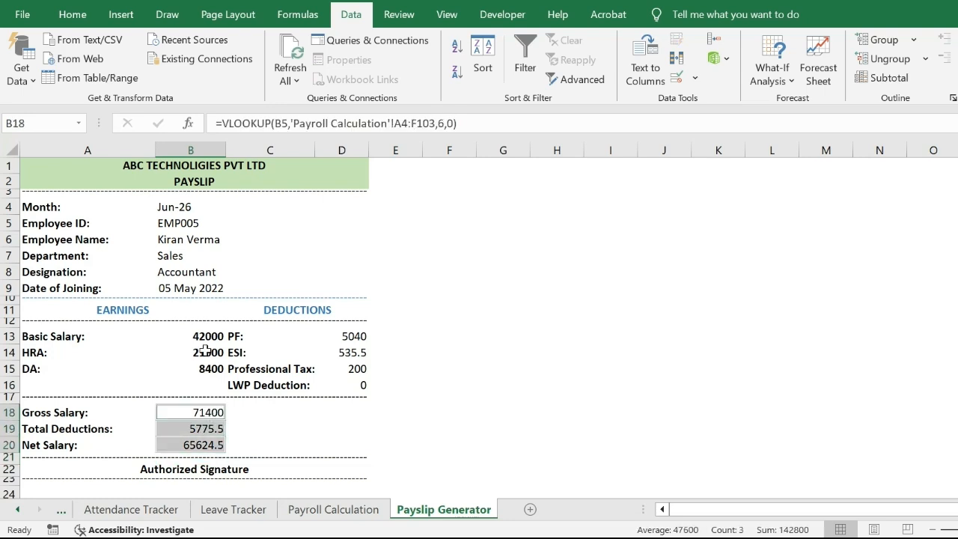
{"action": "left_click", "coordinate": [210, 369], "text": "ctrl"}
{"action": "left_click", "coordinate": [208, 353], "text": "ctrl"}
{"action": "left_click", "coordinate": [206, 336], "text": "ctrl"}
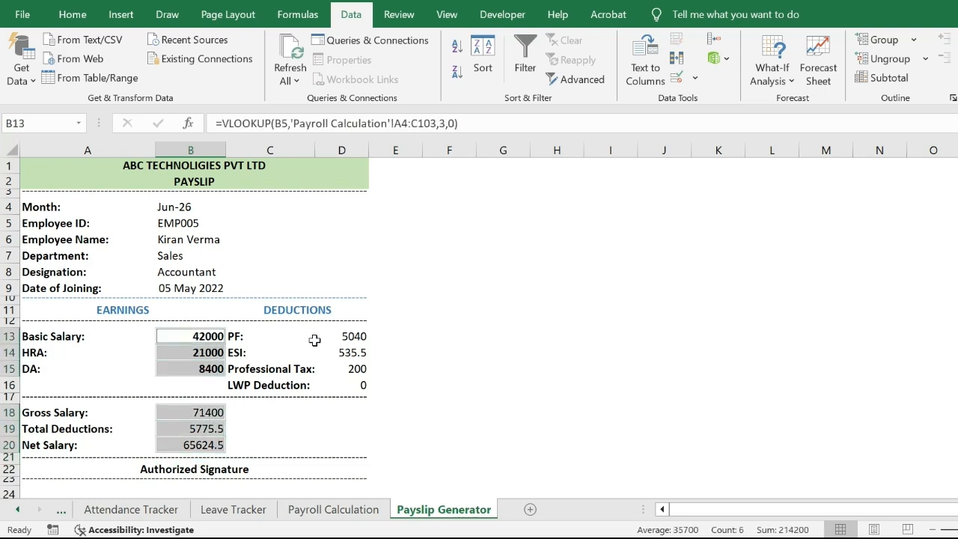
{"action": "left_click", "coordinate": [338, 336], "text": "ctrl"}
{"action": "left_click", "coordinate": [350, 352], "text": "ctrl"}
{"action": "left_click", "coordinate": [356, 369], "text": "ctrl"}
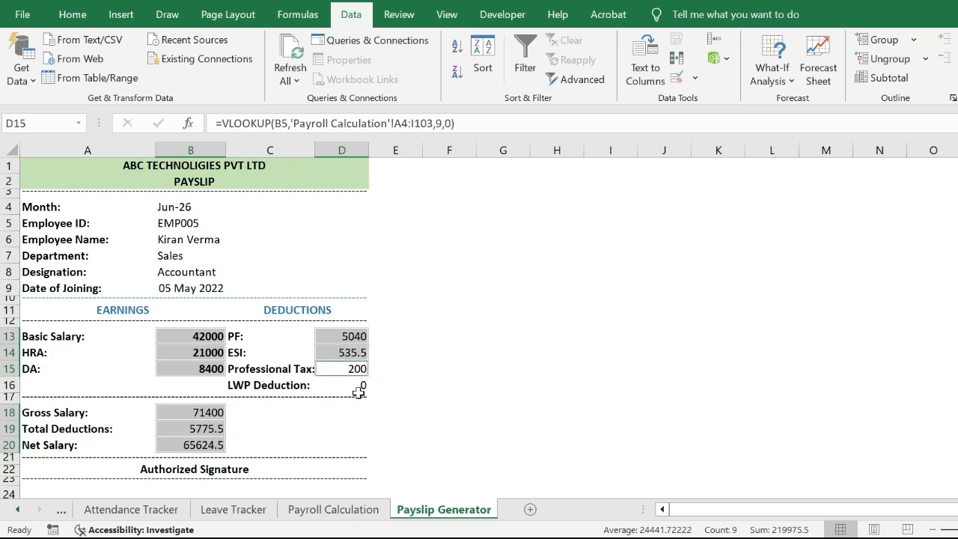
{"action": "left_click", "coordinate": [359, 387], "text": "ctrl"}
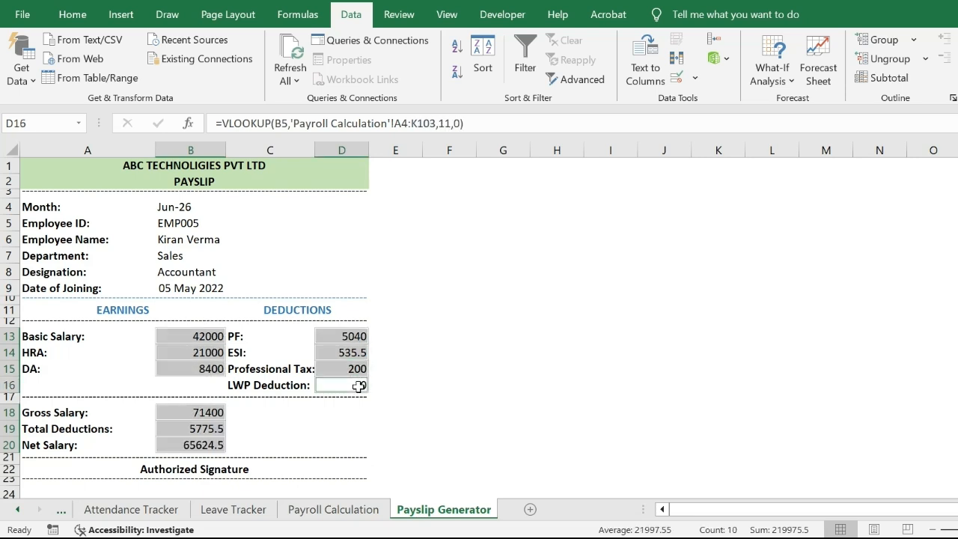
{"action": "right_click", "coordinate": [358, 386]}
{"action": "key", "text": "f"}
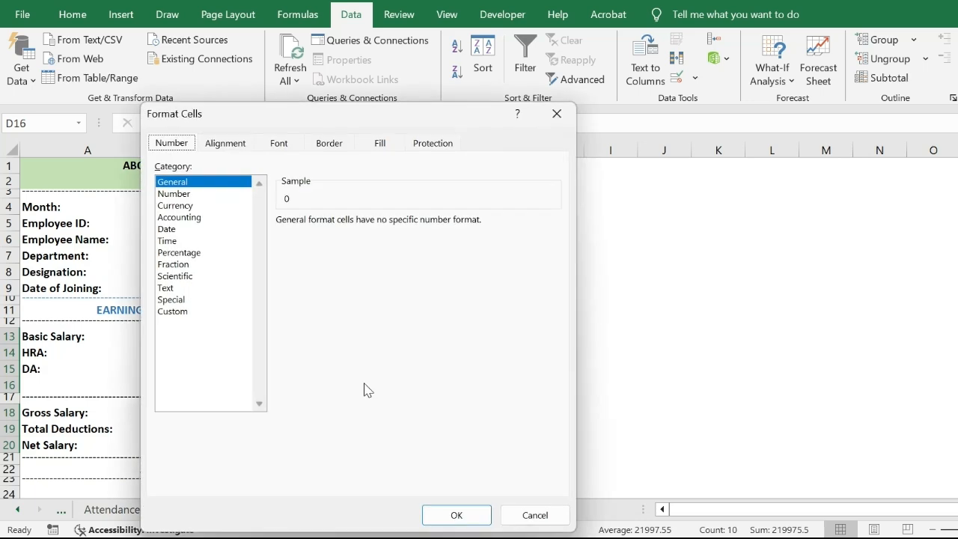
{"action": "left_click_drag", "start_coordinate": [343, 117], "coordinate": [374, 75]}
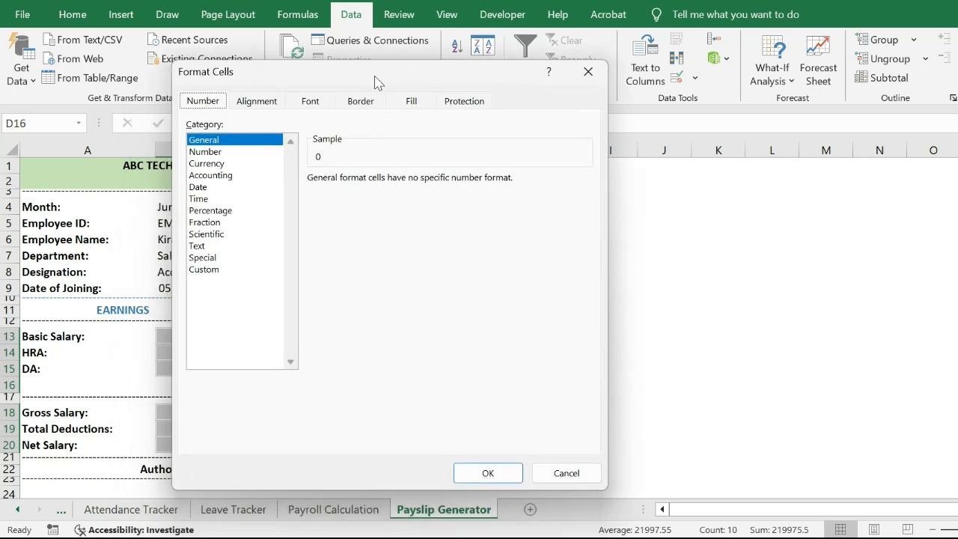
{"action": "left_click", "coordinate": [217, 164]}
{"action": "left_click", "coordinate": [334, 248]}
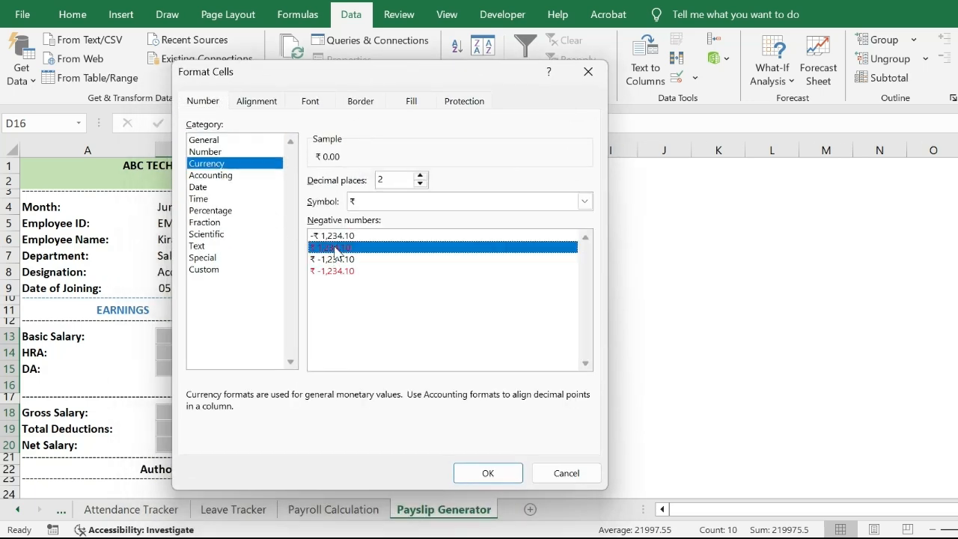
{"action": "left_click", "coordinate": [488, 474]}
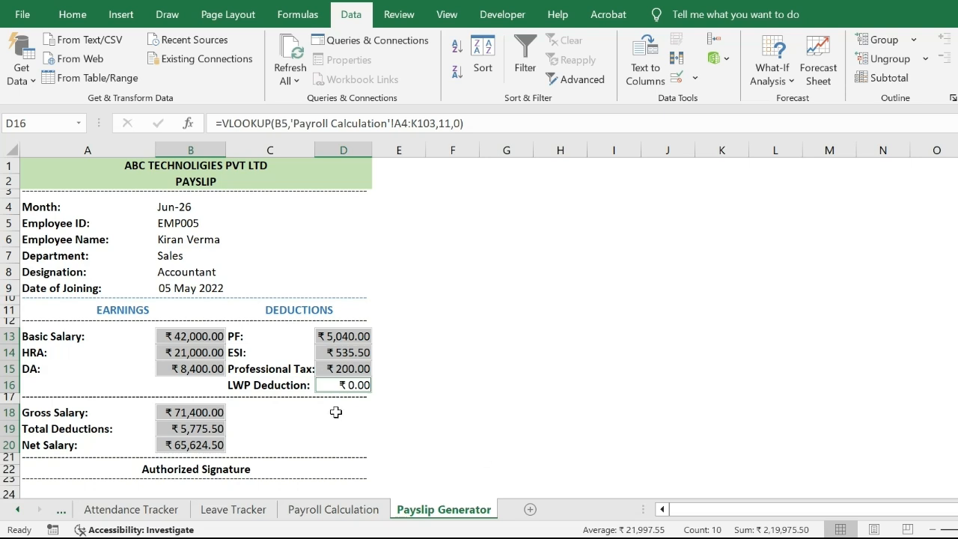
{"action": "left_click", "coordinate": [394, 386]}
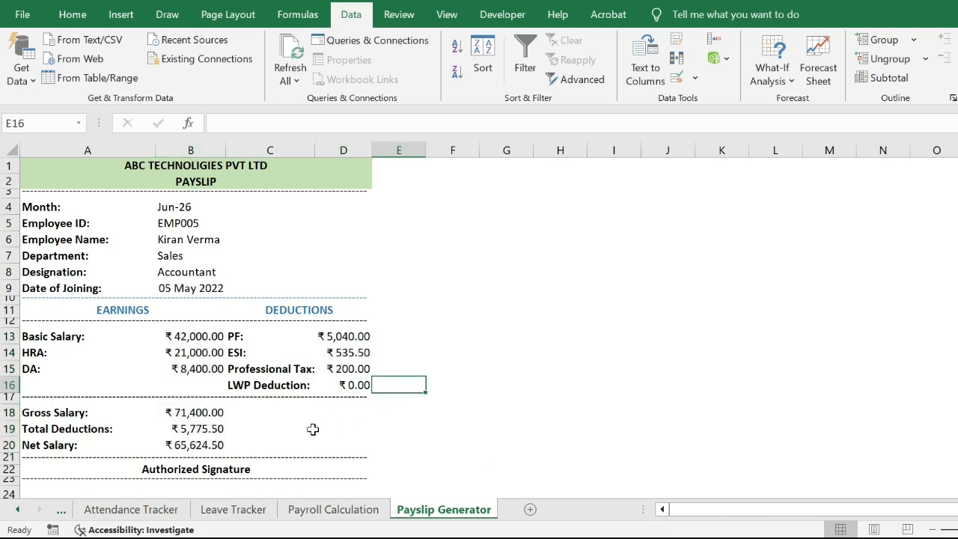
Left-align all payslip amounts in B13:B15, D13:D16 and B18:B20.
{"action": "left_click_drag", "start_coordinate": [188, 336], "coordinate": [192, 367]}
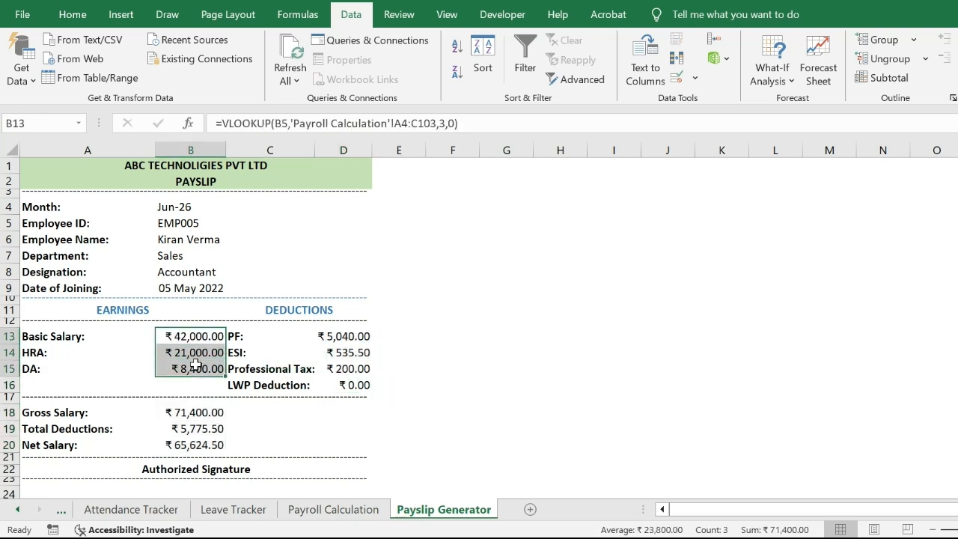
{"action": "left_click_drag", "start_coordinate": [339, 337], "coordinate": [348, 386]}
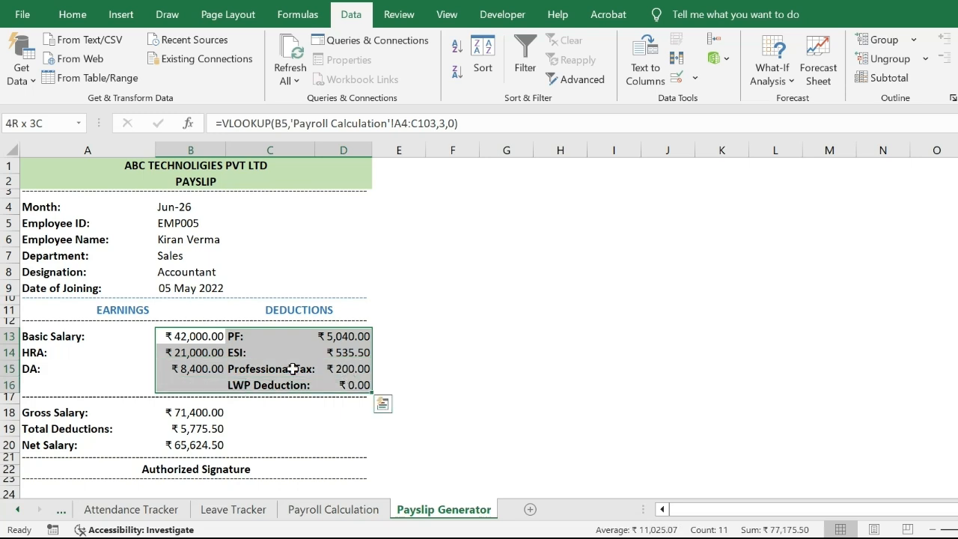
{"action": "left_click", "coordinate": [207, 336]}
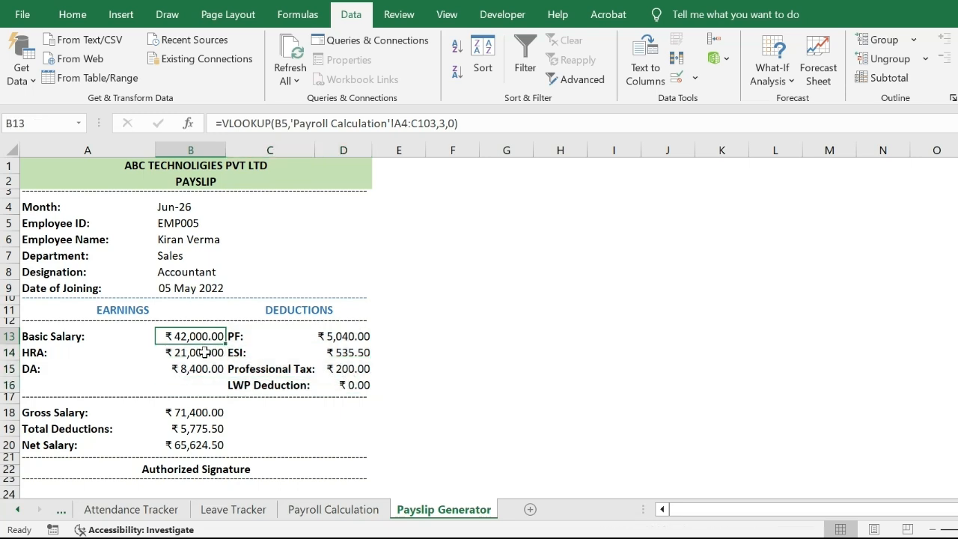
{"action": "left_click", "coordinate": [204, 352], "text": "ctrl"}
{"action": "left_click", "coordinate": [207, 369], "text": "ctrl"}
{"action": "left_click", "coordinate": [321, 336], "text": "ctrl"}
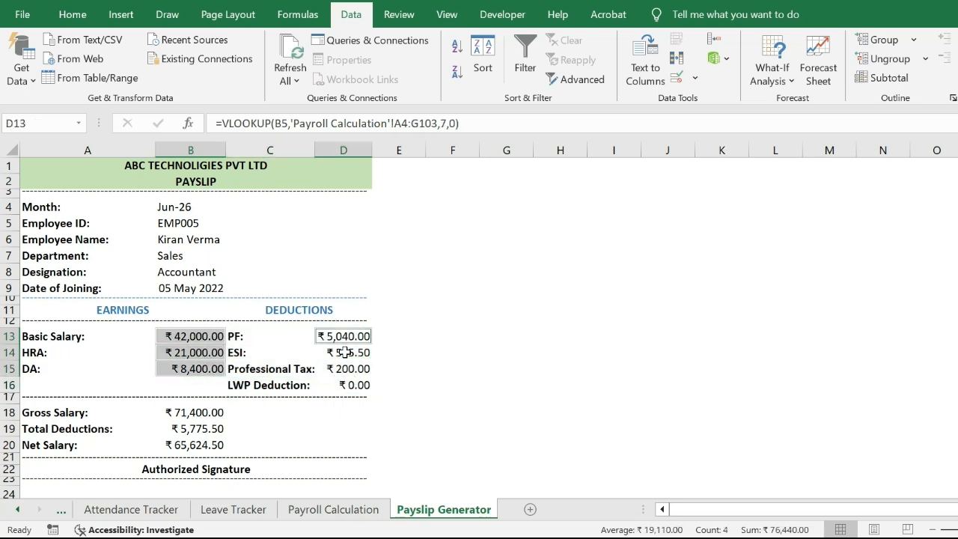
{"action": "left_click", "coordinate": [344, 352], "text": "ctrl"}
{"action": "left_click", "coordinate": [347, 369], "text": "ctrl"}
{"action": "left_click", "coordinate": [349, 385], "text": "ctrl"}
{"action": "left_click", "coordinate": [188, 413], "text": "ctrl"}
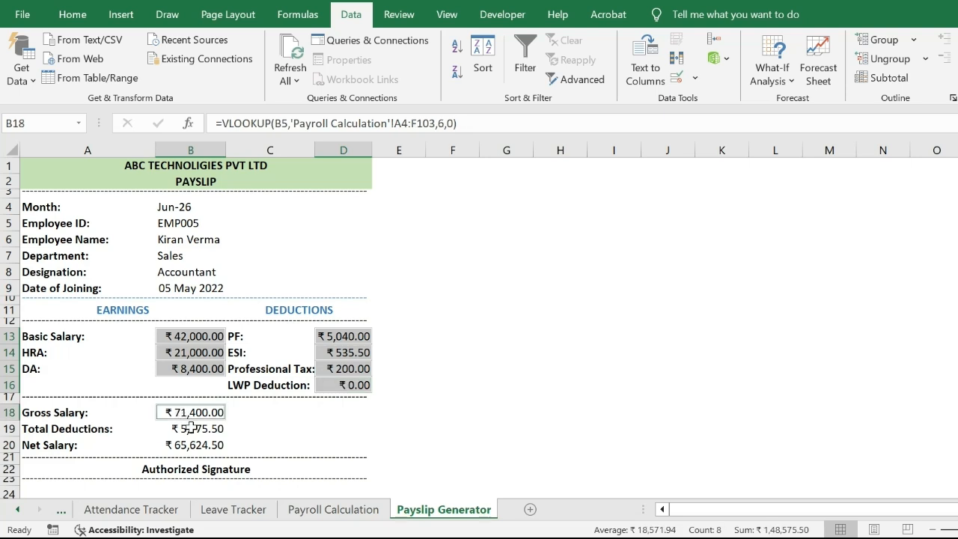
{"action": "left_click", "coordinate": [192, 428], "text": "ctrl"}
{"action": "left_click", "coordinate": [195, 446], "text": "ctrl"}
{"action": "key", "text": "alt+h"}
{"action": "key", "text": "a"}
{"action": "key", "text": "l"}
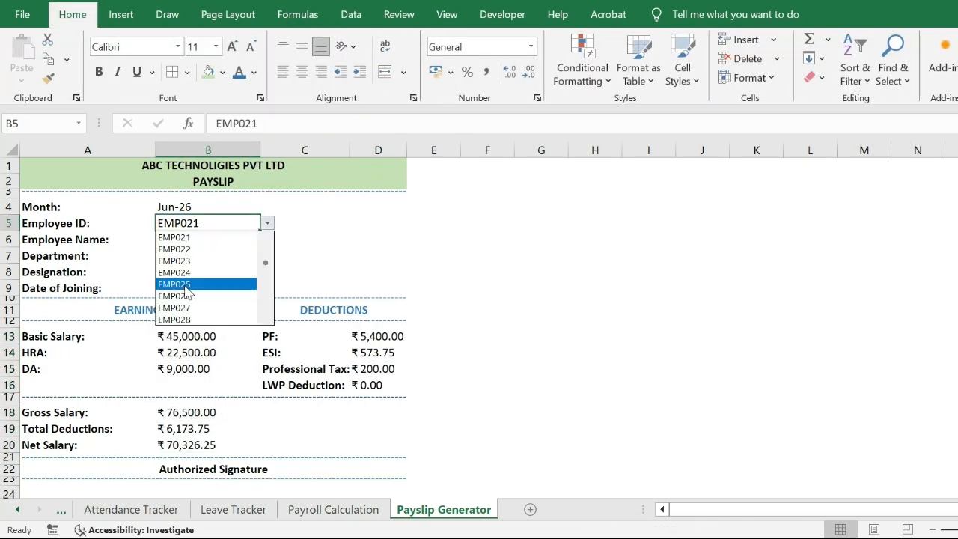
Test the payslip lookups by choosing EMP031 from the Employee ID list in B5.
{"action": "scroll", "coordinate": [189, 294], "scroll_direction": "down", "scroll_amount": 1}
{"action": "scroll", "coordinate": [188, 294], "scroll_direction": "down", "scroll_amount": 1}
{"action": "left_click", "coordinate": [184, 291]}
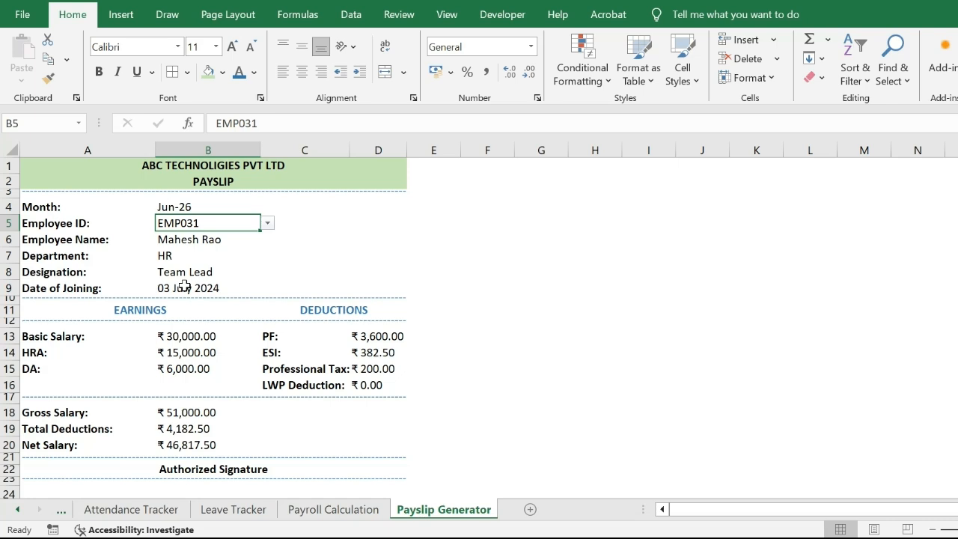
Switch the payslip's Employee ID in B5 to EMP047 using its validation list.
{"action": "key", "text": "alt+Down"}
{"action": "key", "text": "Down"}
{"action": "key", "text": "Down"}
{"action": "key", "text": "Down"}
{"action": "key", "text": "Down"}
{"action": "key", "text": "Down"}
{"action": "key", "text": "Down"}
{"action": "key", "text": "Down"}
{"action": "key", "text": "Down"}
{"action": "key", "text": "Down"}
{"action": "key", "text": "Down"}
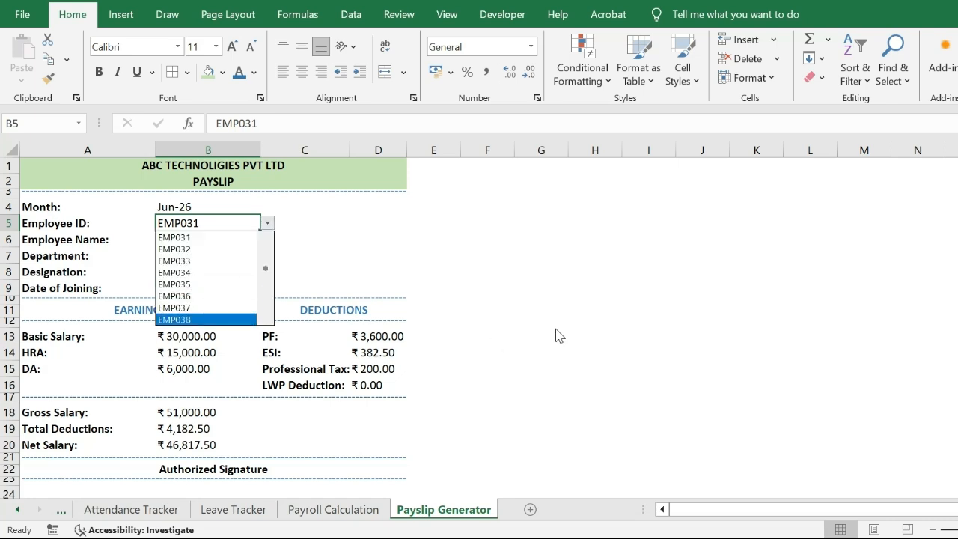
{"action": "key", "text": "Return"}
Switch the payslip's Employee ID in B5 to EMP057 using its validation list.
{"action": "key", "text": "alt+Down"}
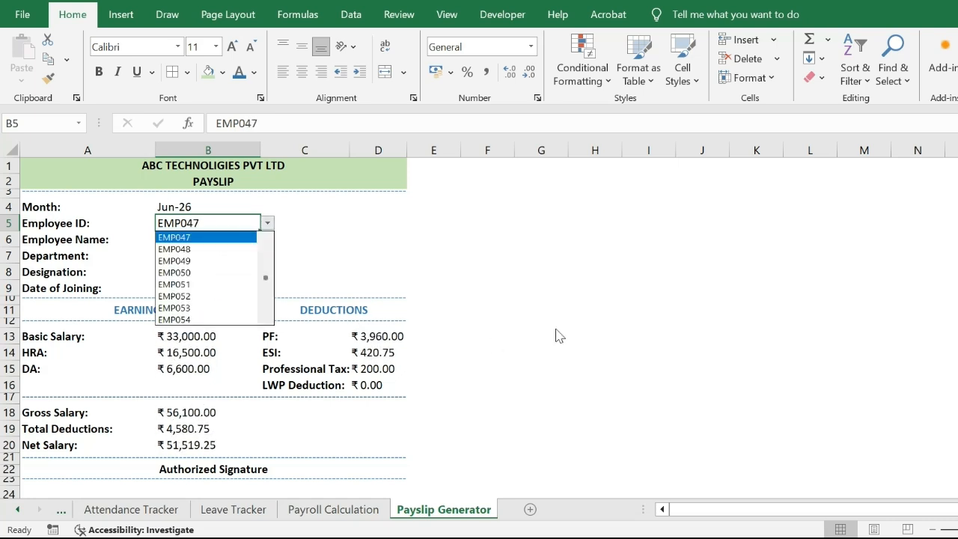
{"action": "key", "text": "Down"}
{"action": "key", "text": "Down"}
{"action": "key", "text": "Down"}
{"action": "key", "text": "Down"}
{"action": "key", "text": "Down"}
{"action": "key", "text": "Down"}
{"action": "key", "text": "Down"}
{"action": "key", "text": "Down"}
{"action": "key", "text": "Down"}
{"action": "key", "text": "Down"}
{"action": "key", "text": "Return"}
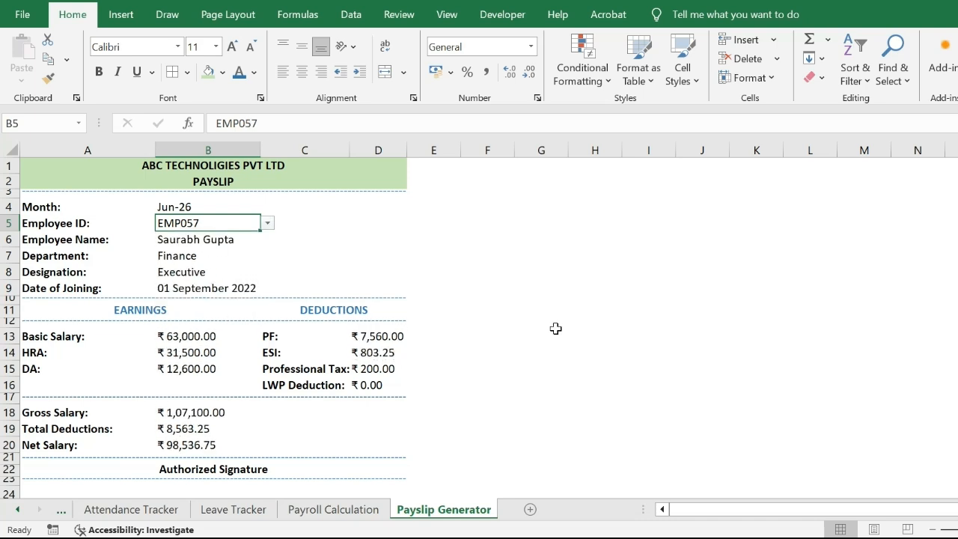
Switch the payslip's Employee ID in B5 to EMP067 using its validation list.
{"action": "key", "text": "alt+Down"}
{"action": "key", "text": "Down"}
{"action": "key", "text": "Down"}
{"action": "key", "text": "Down"}
{"action": "key", "text": "Down"}
{"action": "key", "text": "Down"}
{"action": "key", "text": "Down"}
{"action": "key", "text": "Down"}
{"action": "key", "text": "Down"}
{"action": "key", "text": "Down"}
{"action": "key", "text": "Down"}
{"action": "key", "text": "Return"}
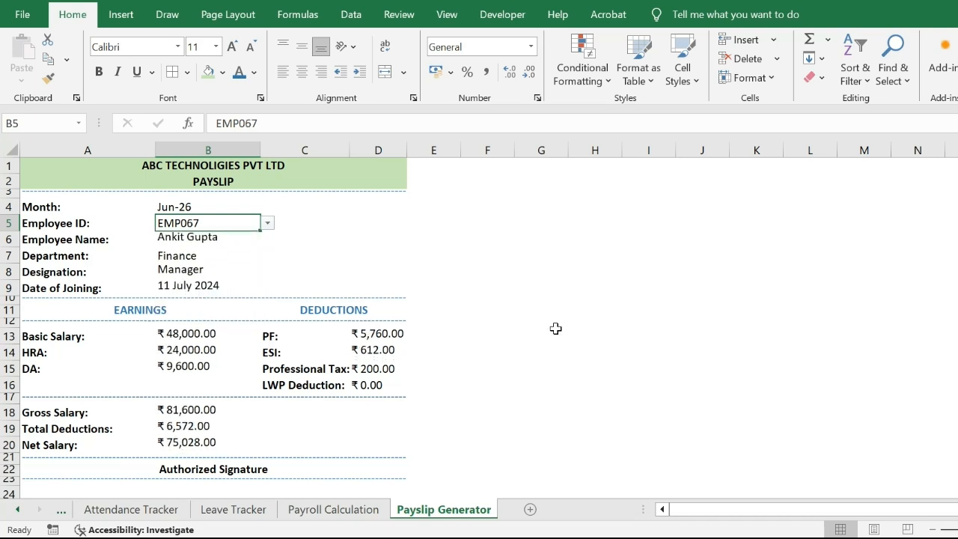
Switch the payslip's Employee ID in B5 to EMP088 using its validation list.
{"action": "key", "text": "alt+Down"}
{"action": "key", "text": "Down"}
{"action": "key", "text": "Down"}
{"action": "key", "text": "Down"}
{"action": "key", "text": "Down"}
{"action": "key", "text": "Down"}
{"action": "key", "text": "Down"}
{"action": "key", "text": "Down"}
{"action": "key", "text": "Down"}
{"action": "key", "text": "Down"}
{"action": "key", "text": "Down"}
{"action": "key", "text": "Down"}
{"action": "key", "text": "Down"}
{"action": "key", "text": "Down"}
{"action": "key", "text": "Down"}
{"action": "key", "text": "Down"}
{"action": "key", "text": "Down"}
{"action": "key", "text": "Down"}
{"action": "key", "text": "Down"}
{"action": "key", "text": "Down"}
{"action": "key", "text": "Down"}
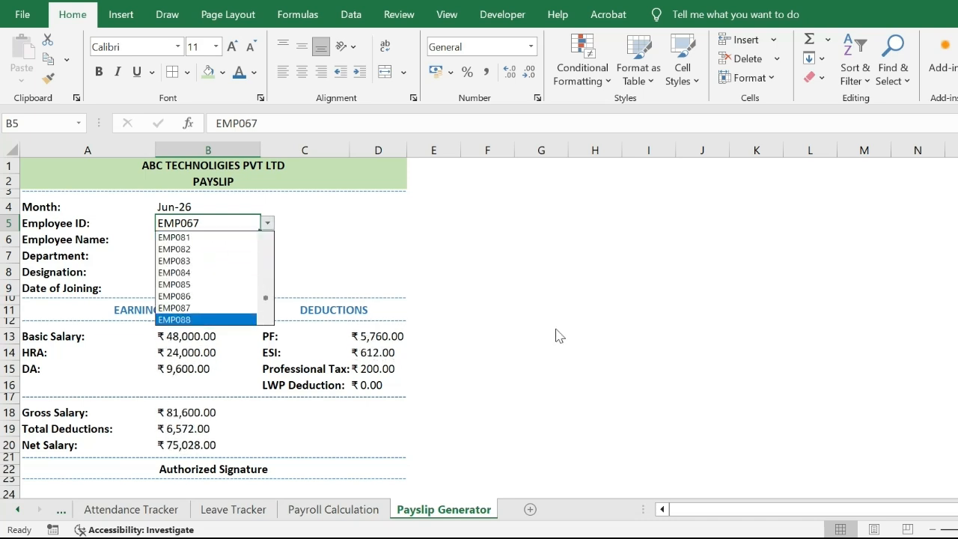
{"action": "key", "text": "Return"}
Test the last entry of the validation list by setting the Employee ID in B5 to EMP100.
{"action": "key", "text": "alt+Down"}
{"action": "key", "text": "Down"}
{"action": "key", "text": "Down"}
{"action": "key", "text": "Down"}
{"action": "key", "text": "Down"}
{"action": "key", "text": "Down"}
{"action": "key", "text": "Down"}
{"action": "key", "text": "Down"}
{"action": "key", "text": "Down"}
{"action": "key", "text": "Down"}
{"action": "key", "text": "Down"}
{"action": "key", "text": "Down"}
{"action": "key", "text": "Down"}
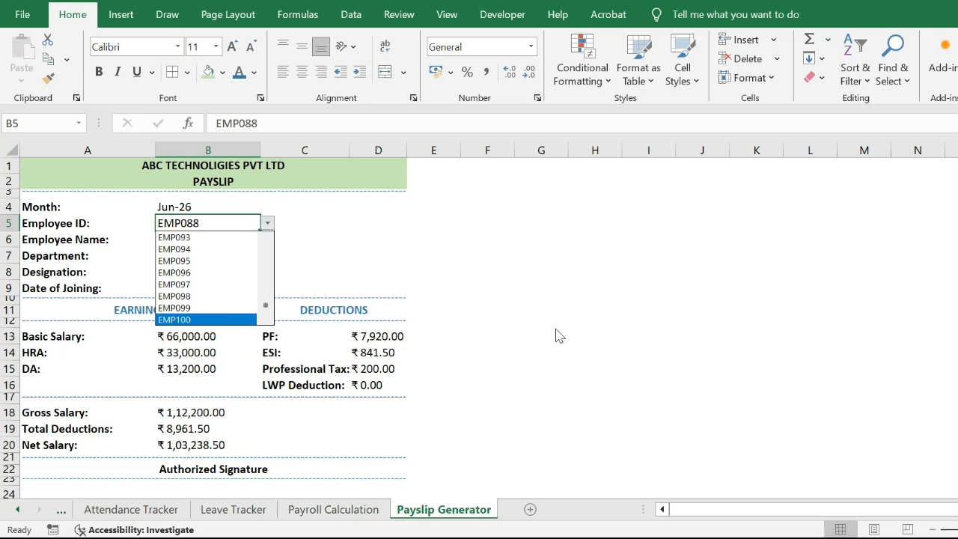
{"action": "key", "text": "Return"}
Go back up the Employee ID list in B5 and load the payslip for EMP085.
{"action": "key", "text": "alt+Down"}
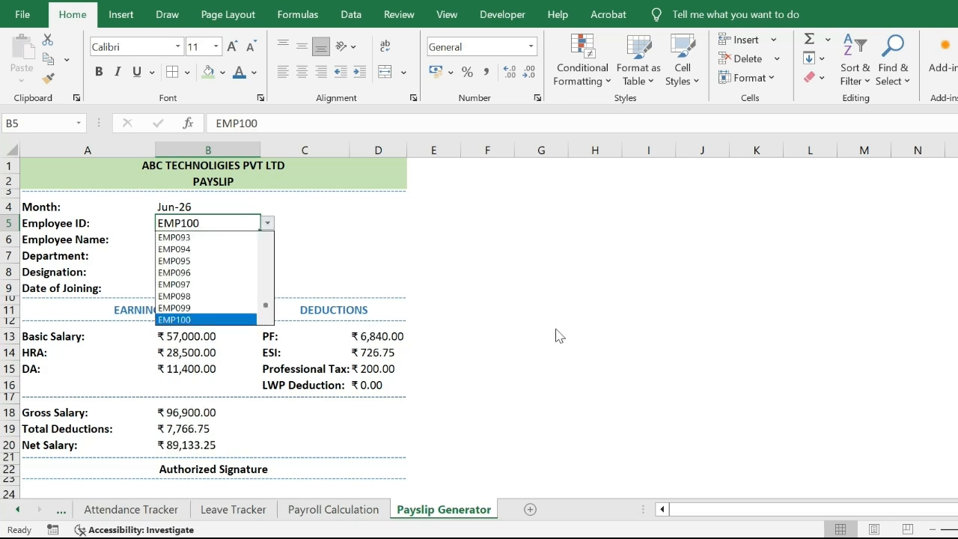
{"action": "key", "text": "Up"}
{"action": "key", "text": "Up"}
{"action": "key", "text": "Up"}
{"action": "key", "text": "Up"}
{"action": "key", "text": "Up"}
{"action": "key", "text": "Up"}
{"action": "key", "text": "Up"}
{"action": "key", "text": "Up"}
{"action": "key", "text": "Up"}
{"action": "key", "text": "Up"}
{"action": "key", "text": "Up"}
{"action": "key", "text": "Up"}
{"action": "key", "text": "Up"}
{"action": "key", "text": "Up"}
{"action": "key", "text": "Up"}
{"action": "key", "text": "Return"}
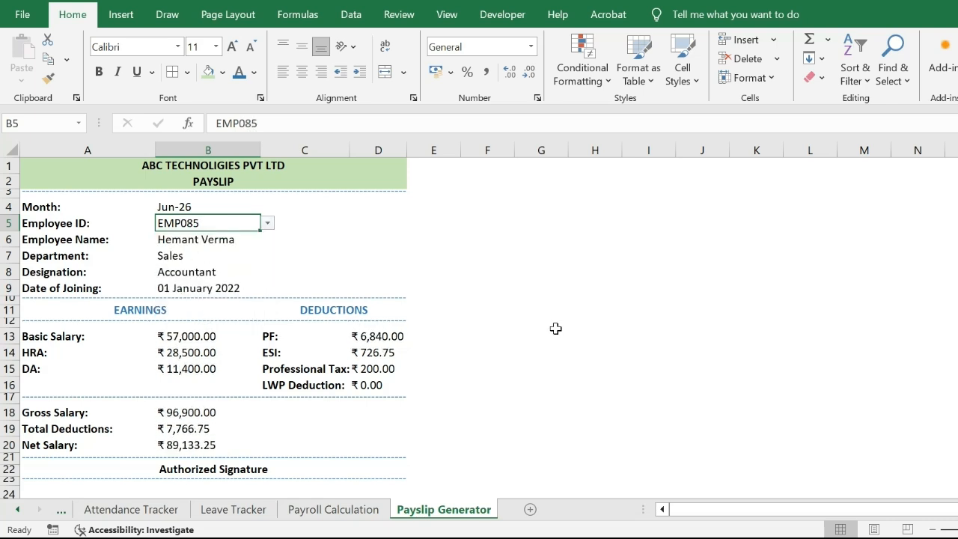
Switch the payslip's Employee ID in B5 to EMP090 using its validation list.
{"action": "key", "text": "alt+Down"}
{"action": "key", "text": "Down"}
{"action": "key", "text": "Down"}
{"action": "key", "text": "Down"}
{"action": "key", "text": "Down"}
{"action": "key", "text": "Down"}
{"action": "key", "text": "Return"}
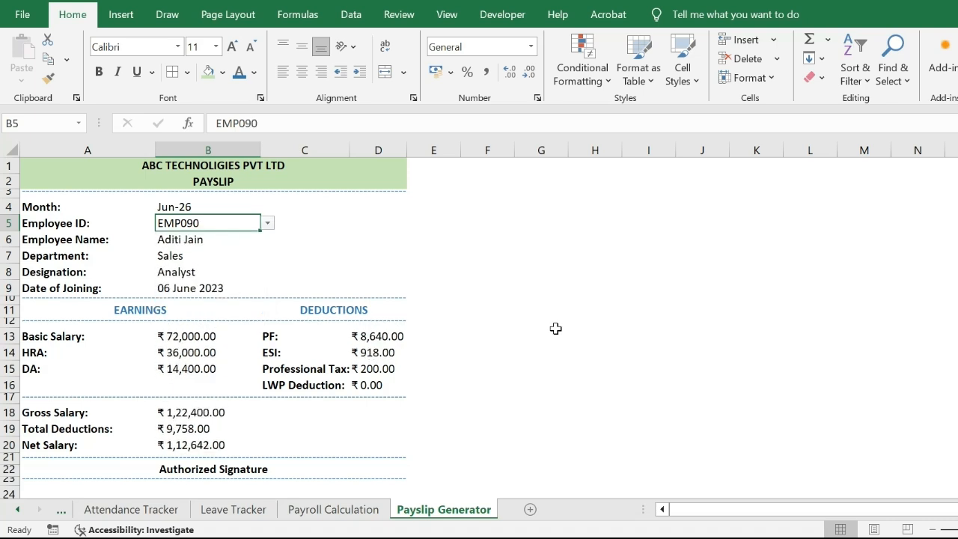
Switch the payslip's Employee ID in B5 to EMP095 using its validation list.
{"action": "key", "text": "alt+Down"}
{"action": "key", "text": "Down"}
{"action": "key", "text": "Down"}
{"action": "key", "text": "Down"}
{"action": "key", "text": "Down"}
{"action": "key", "text": "Down"}
{"action": "key", "text": "Return"}
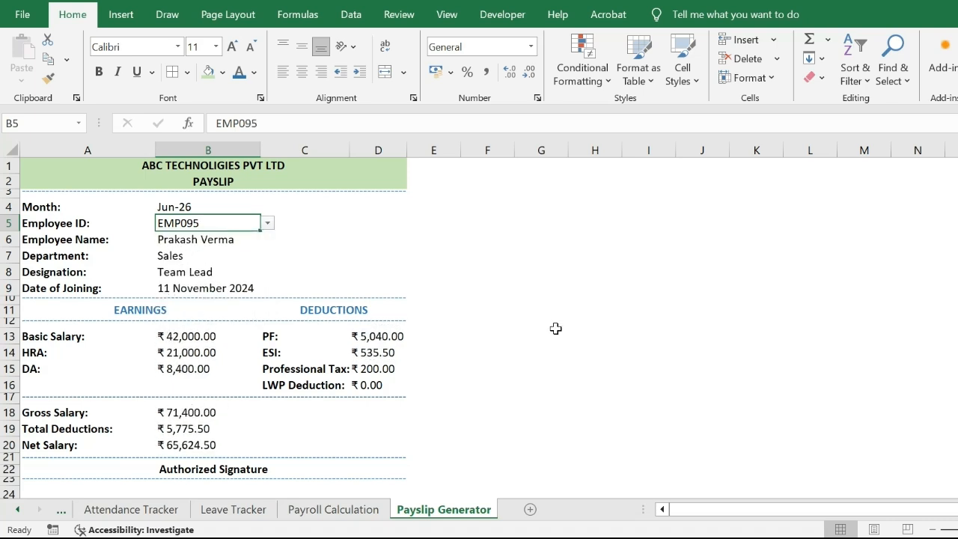
Set the payslip's Employee ID in B5 to EMP100 from its validation list.
{"action": "key", "text": "alt+Down"}
{"action": "key", "text": "Down"}
{"action": "key", "text": "Down"}
{"action": "key", "text": "Down"}
{"action": "key", "text": "Down"}
{"action": "key", "text": "Down"}
{"action": "key", "text": "Return"}
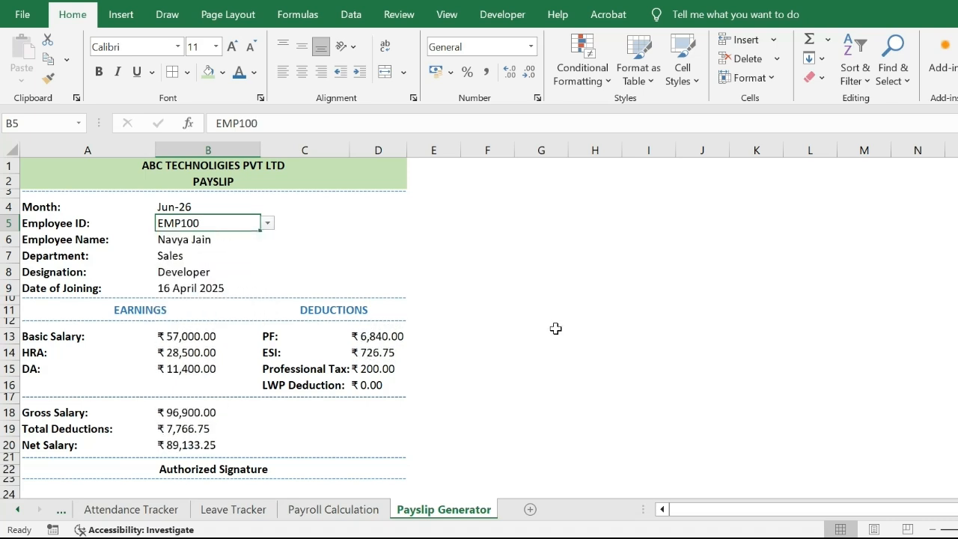